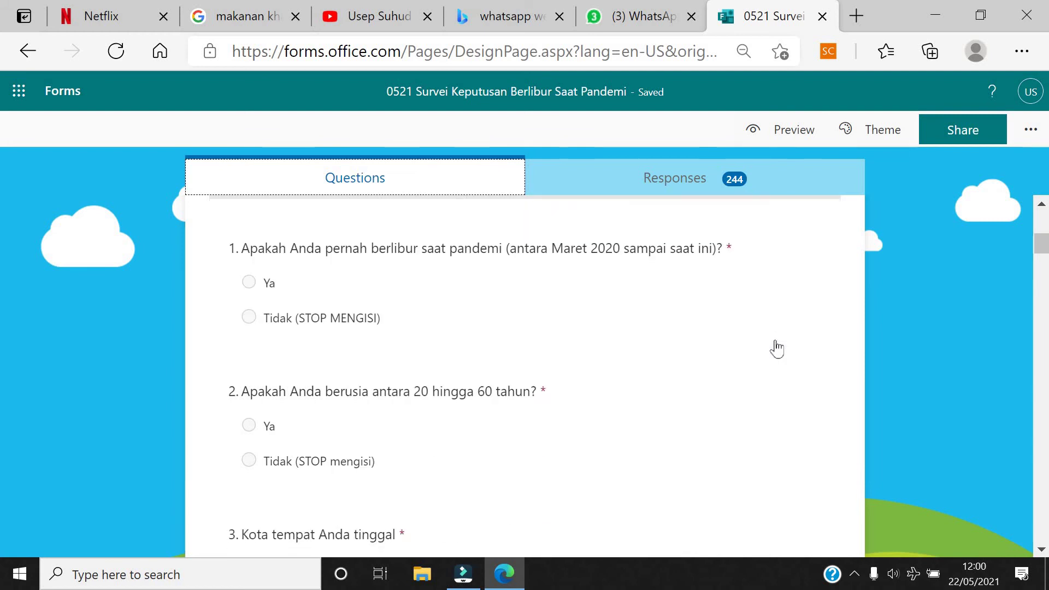
Look through the opening questions and first rating table of the 0521 Survei Keputusan Berlibur Saat Pandemi form
scroll(776, 348, down, 4)
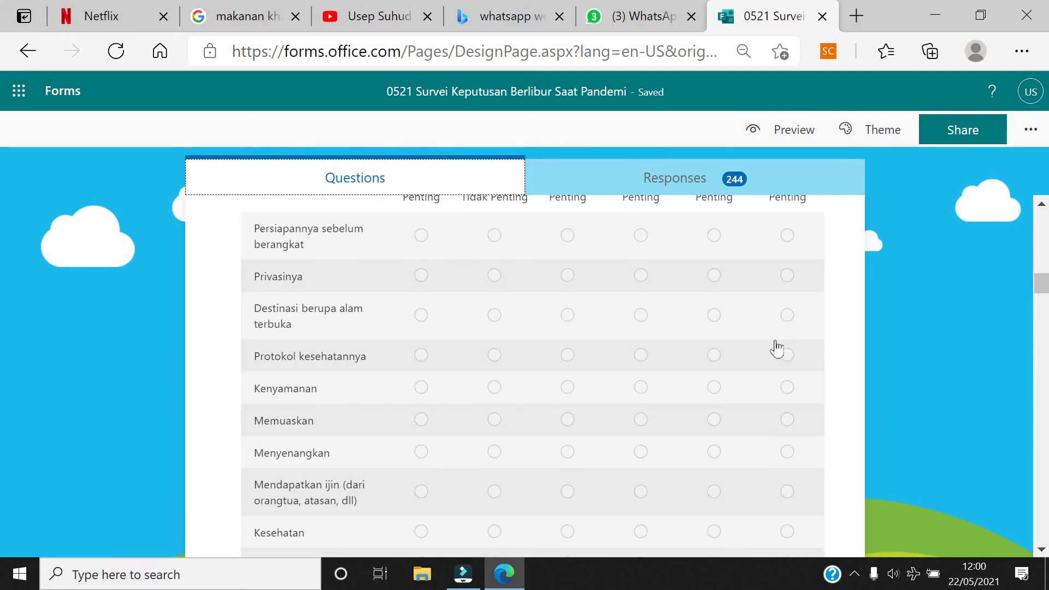
scroll(776, 348, up, 12)
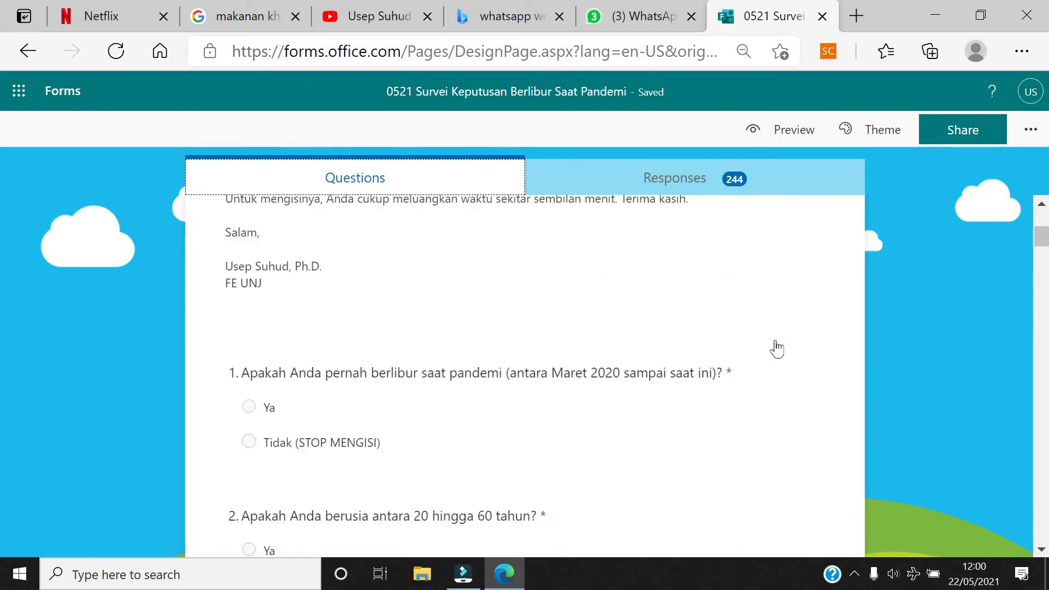
scroll(777, 348, up, 2)
scroll(776, 348, down, 5)
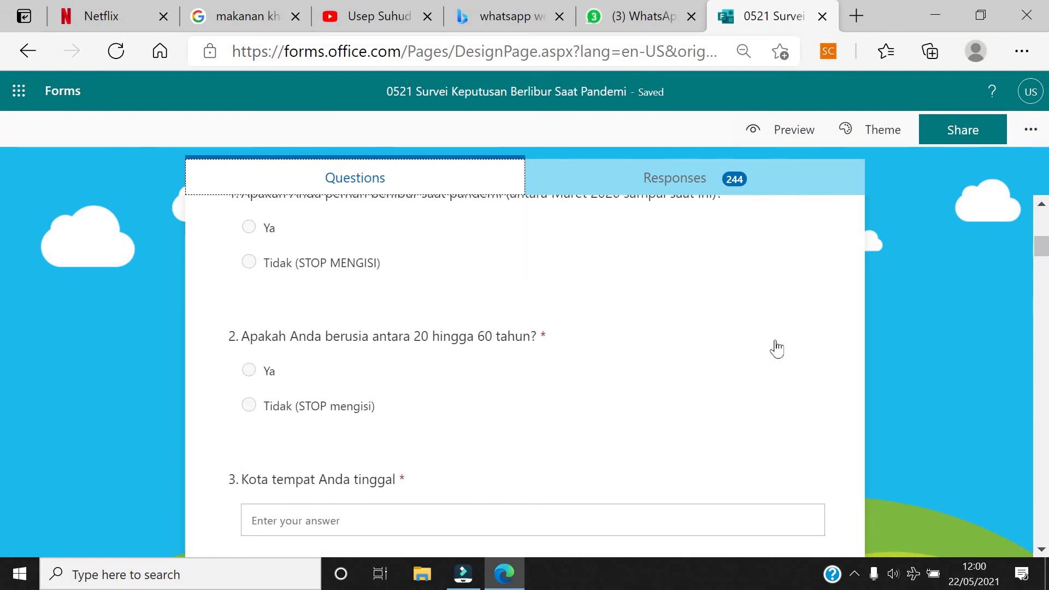
Open the survey's responses and examine the result charts for the first two questions
click(669, 188)
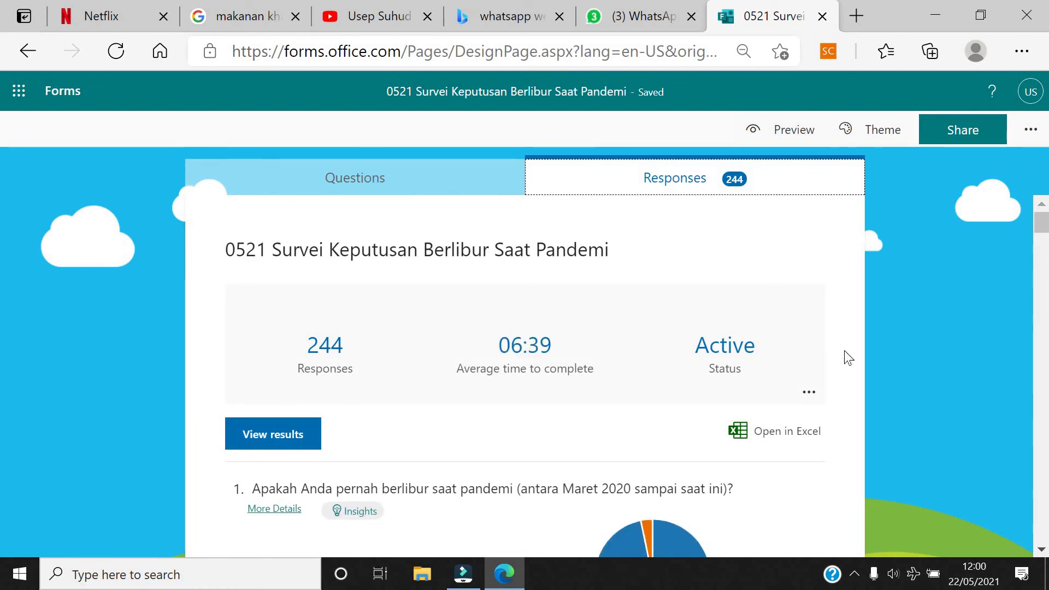
scroll(844, 351, down, 2)
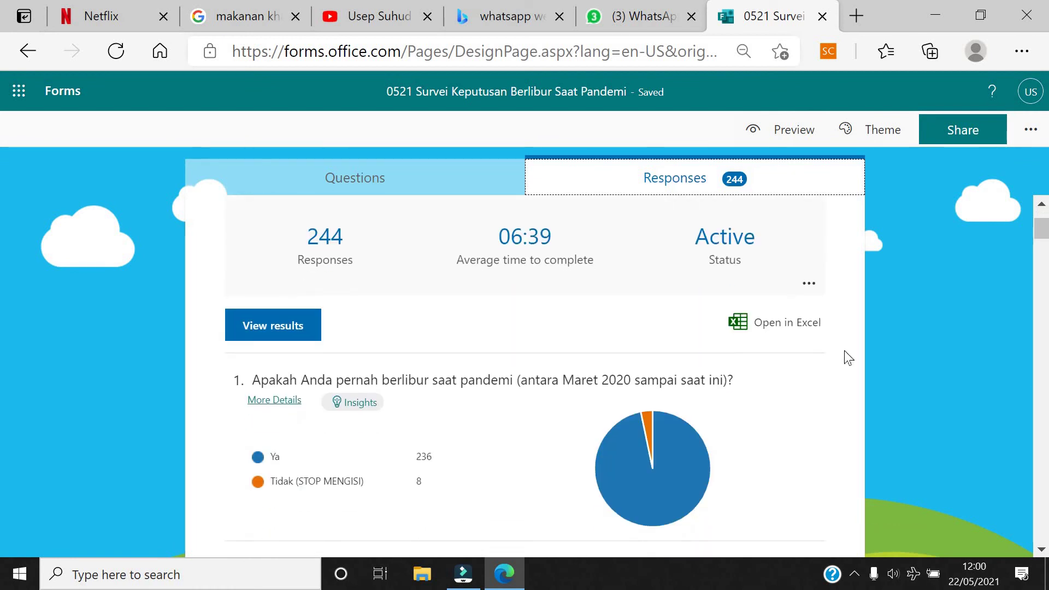
scroll(844, 352, down, 2)
scroll(844, 350, down, 6)
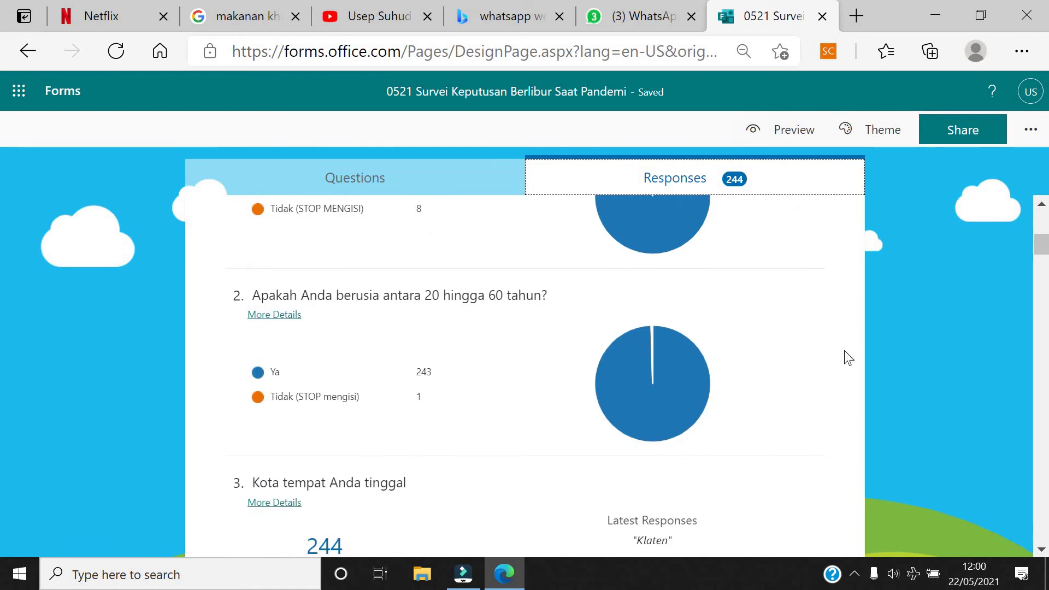
scroll(844, 349, up, 6)
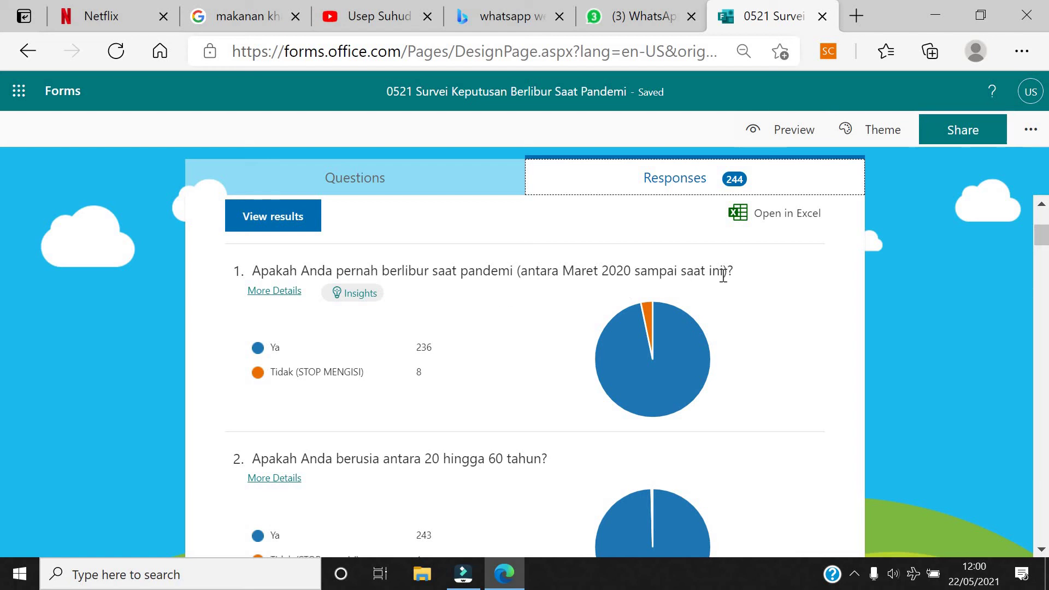
mouse_move(314, 377)
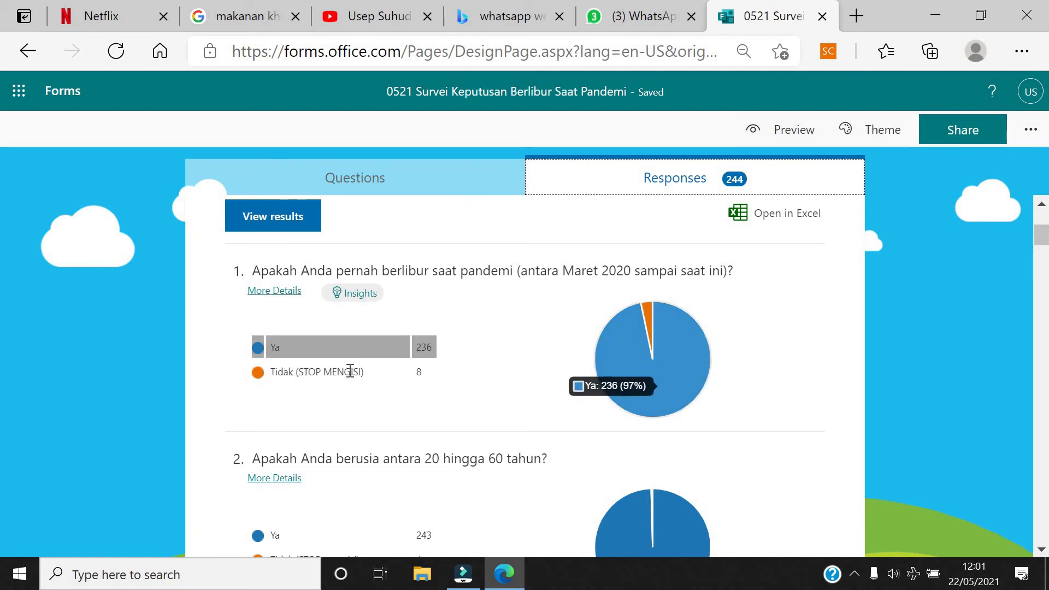
Export the survey responses to Excel and open the downloaded workbook
click(809, 218)
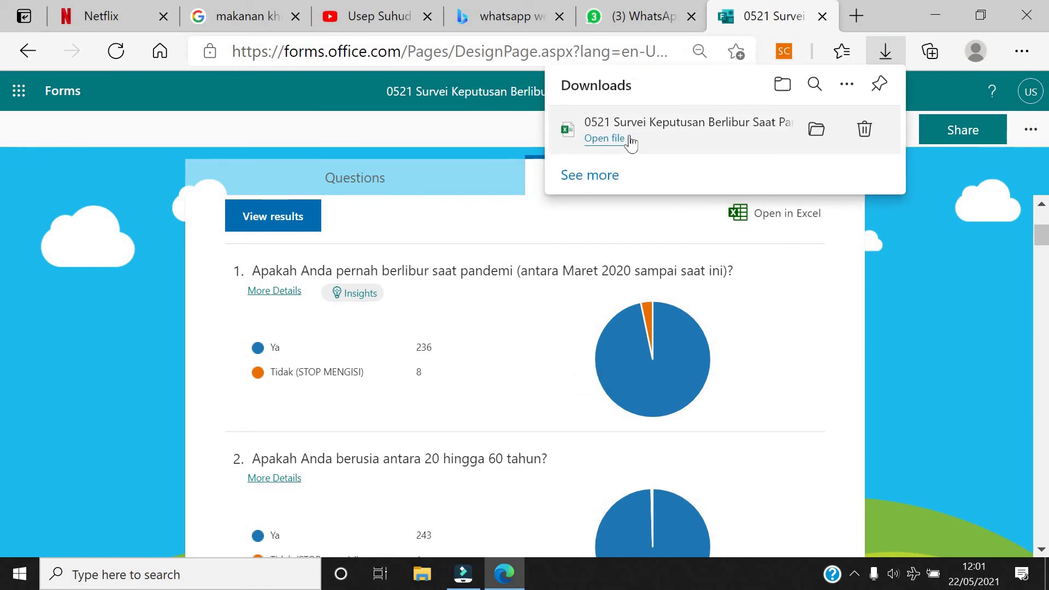
click(628, 140)
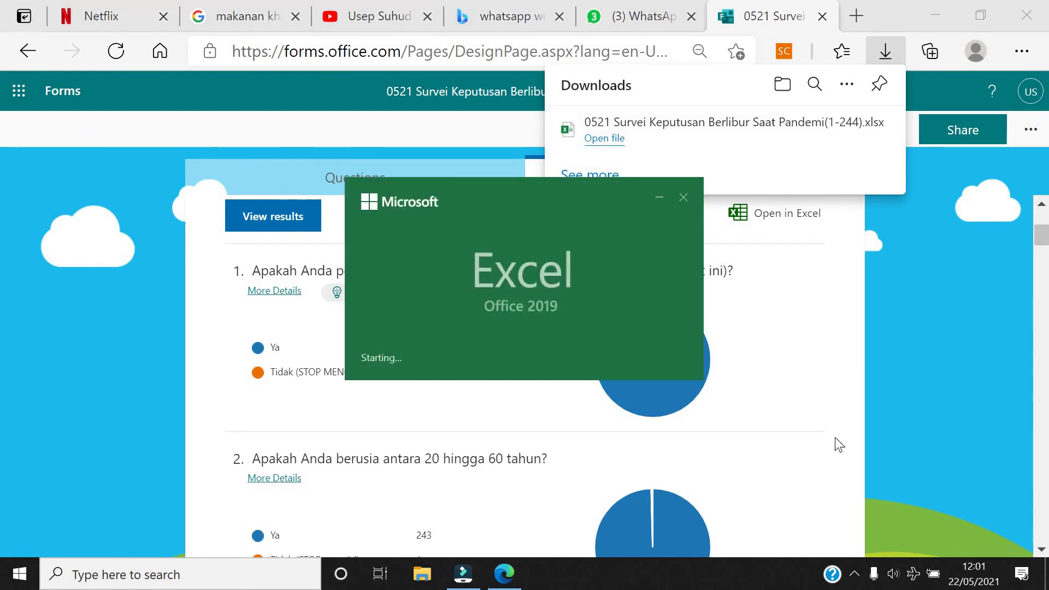
Examine the response summaries for age range, city of residence and vehicle type in questions 2 to 4
scroll(834, 436, down, 3)
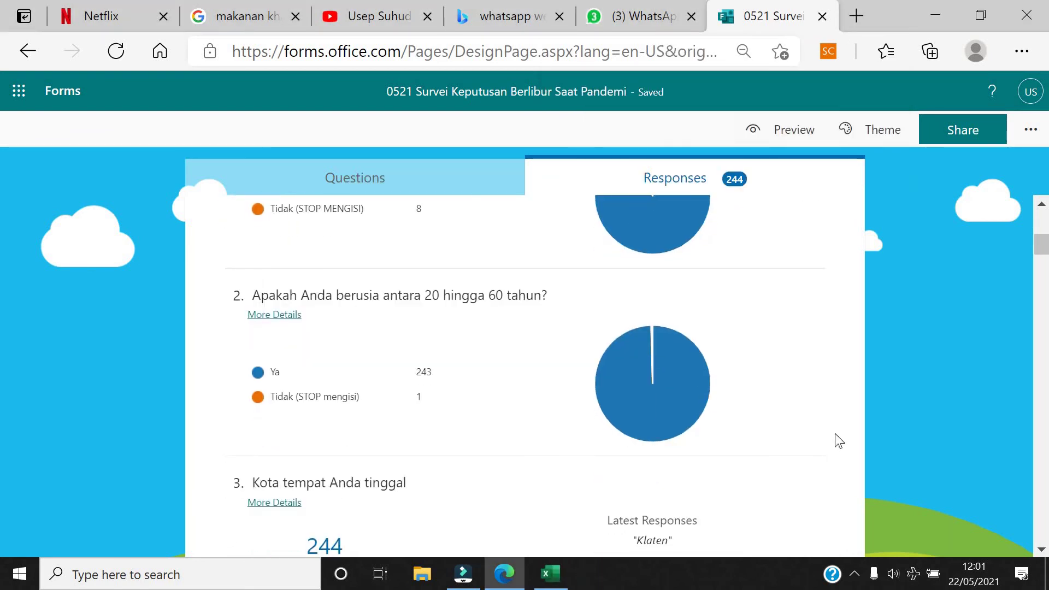
scroll(835, 440, down, 1)
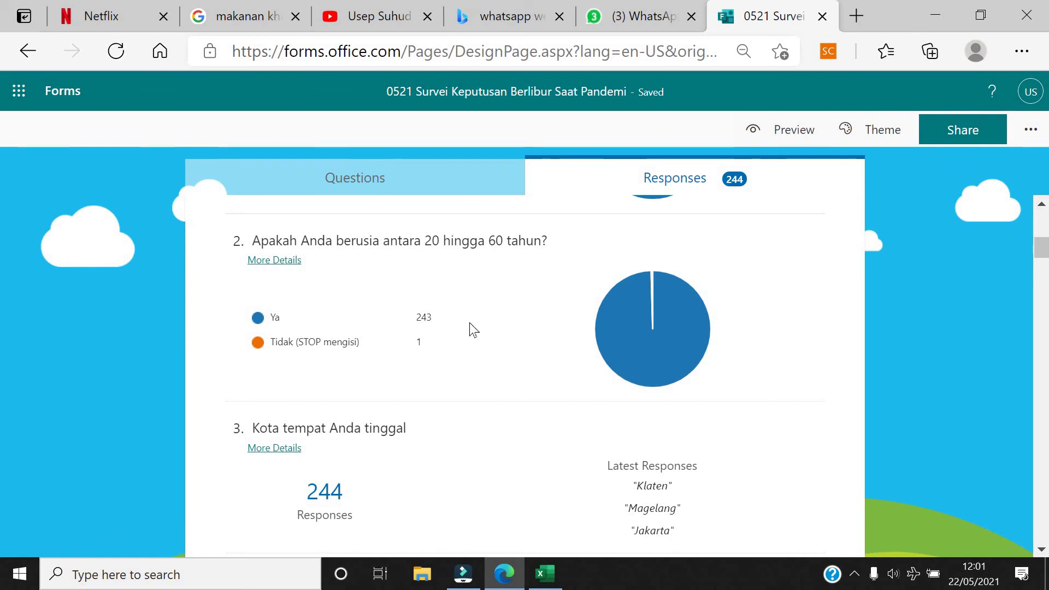
scroll(469, 321, down, 3)
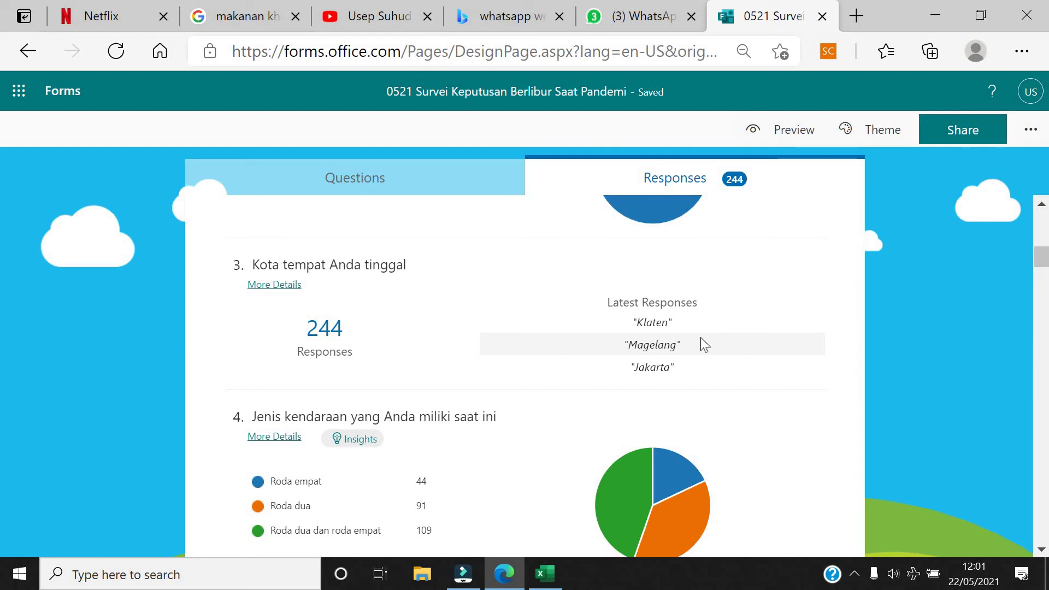
scroll(467, 336, down, 1)
scroll(471, 328, down, 3)
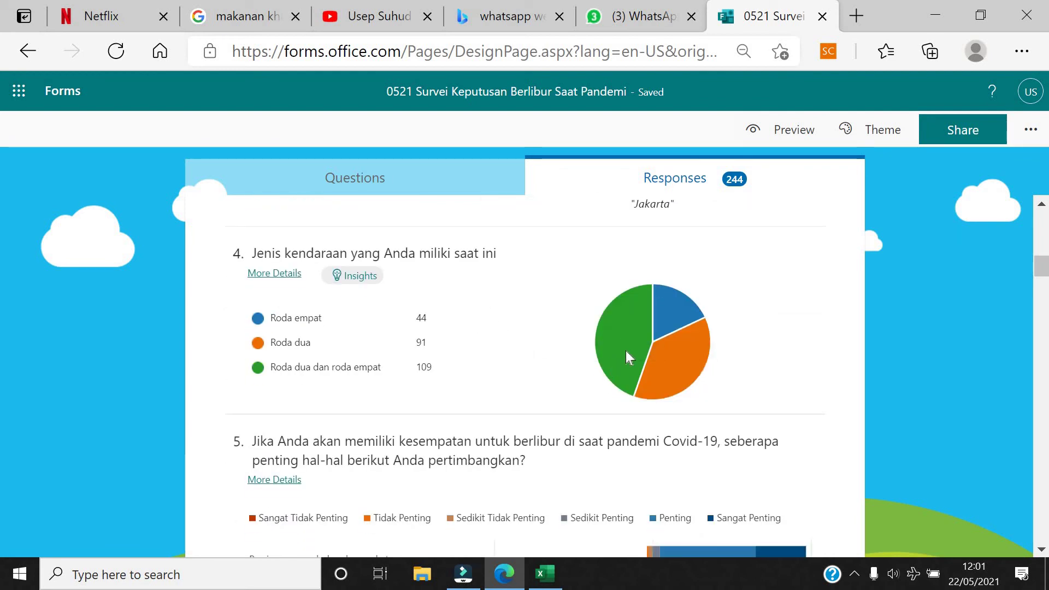
mouse_move(625, 352)
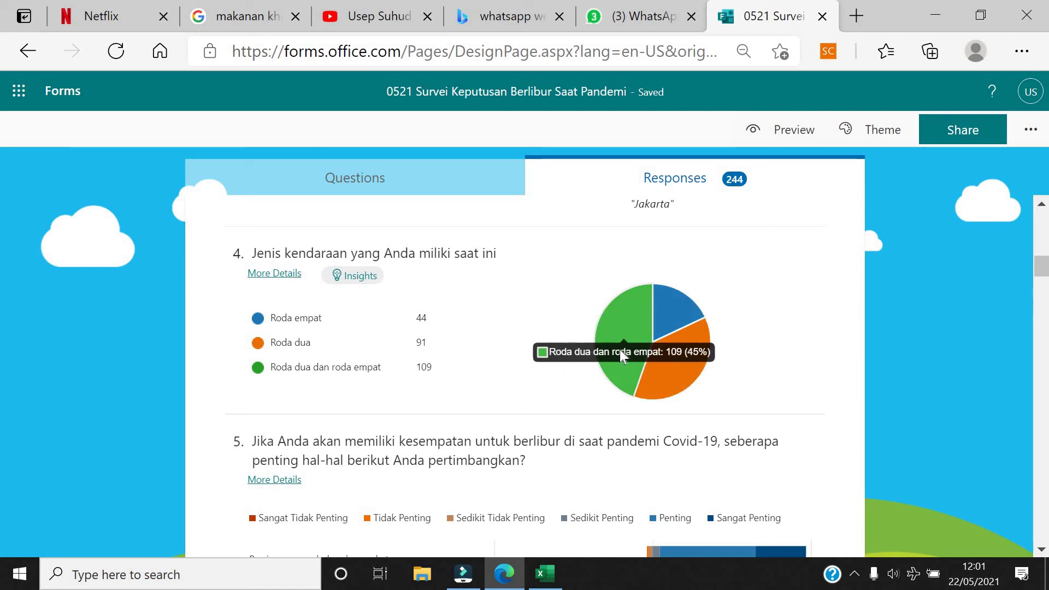
Review the question 5 importance ratings for holiday considerations, from Persiapannya sebelum berangkat down to Rutenya
scroll(611, 349, down, 2)
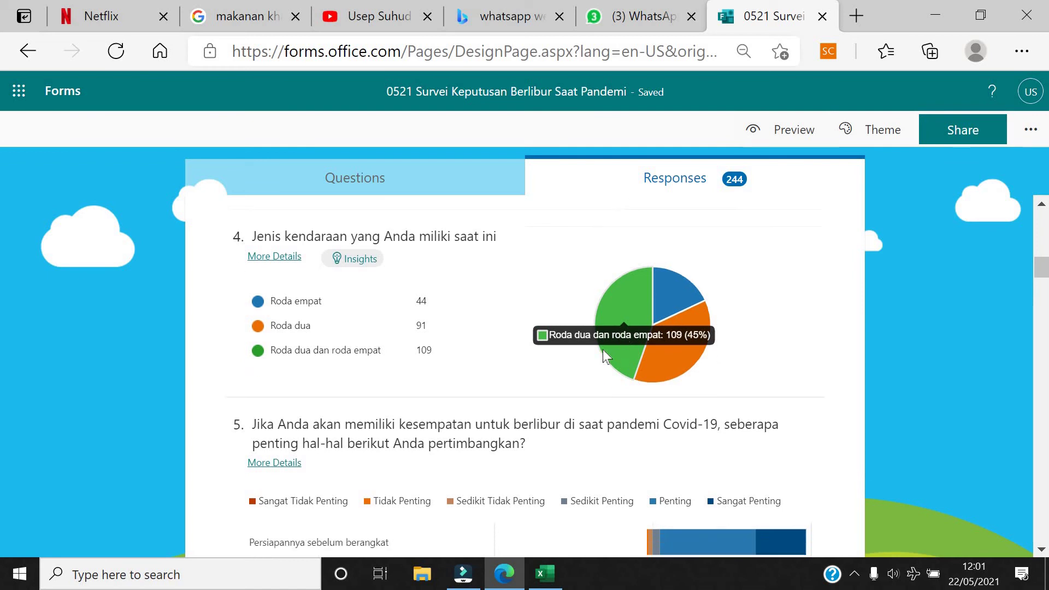
scroll(469, 338, down, 2)
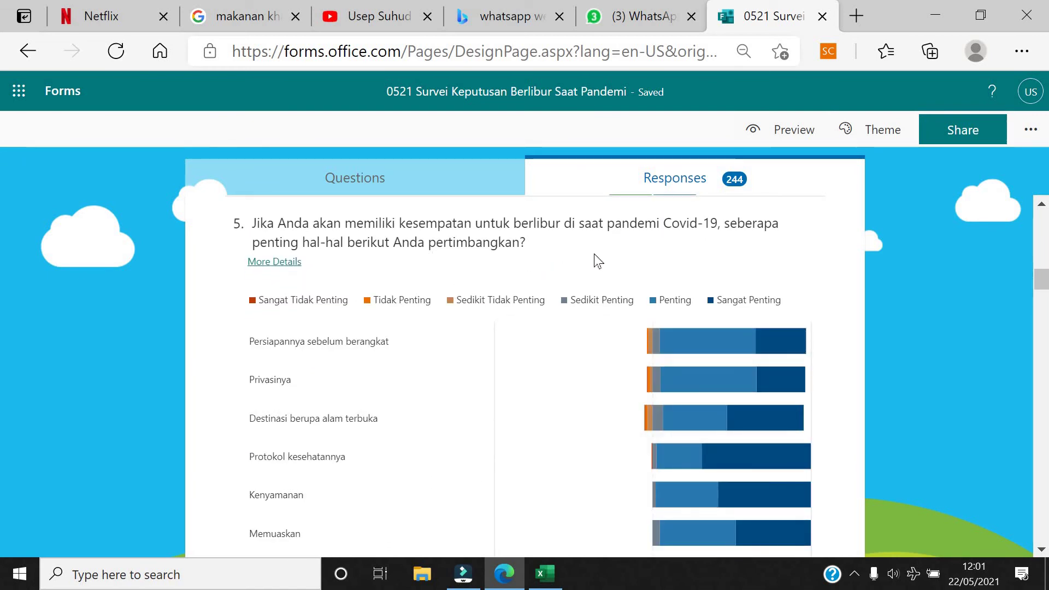
scroll(381, 324, down, 2)
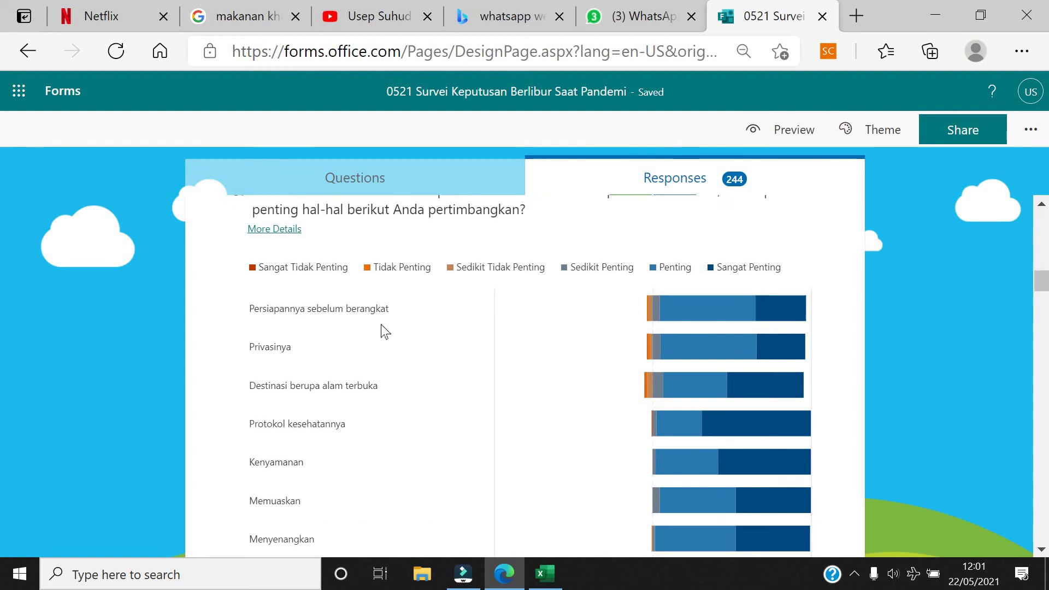
scroll(397, 314, up, 2)
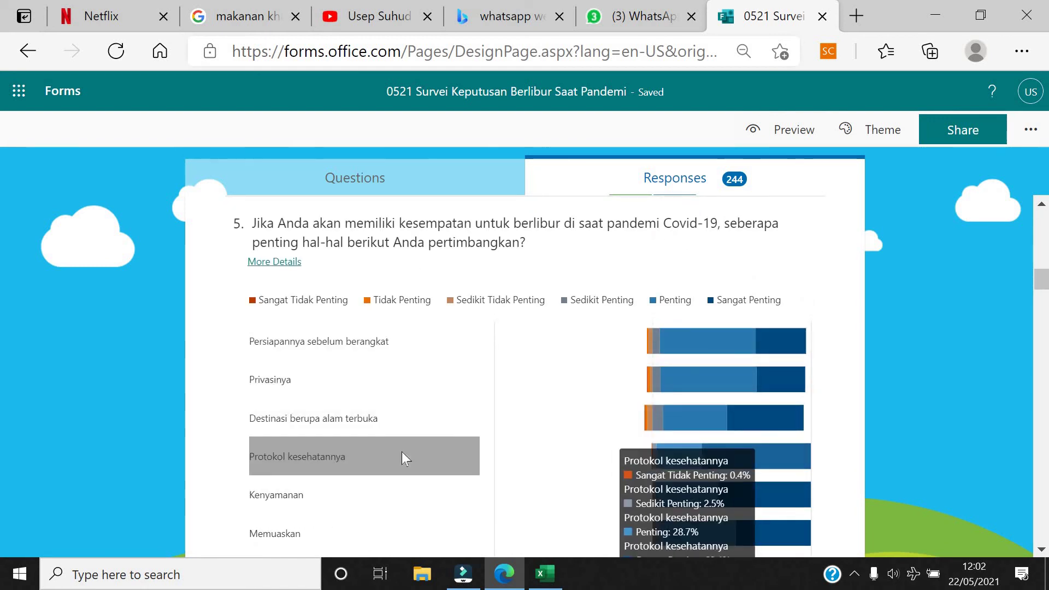
scroll(402, 451, down, 3)
scroll(405, 445, down, 6)
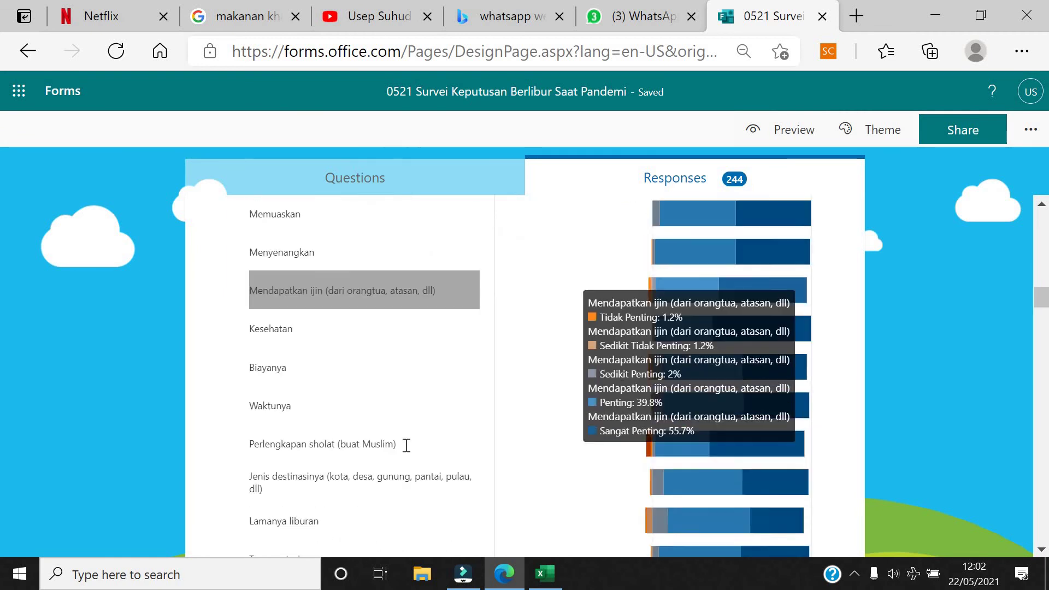
scroll(405, 444, down, 2)
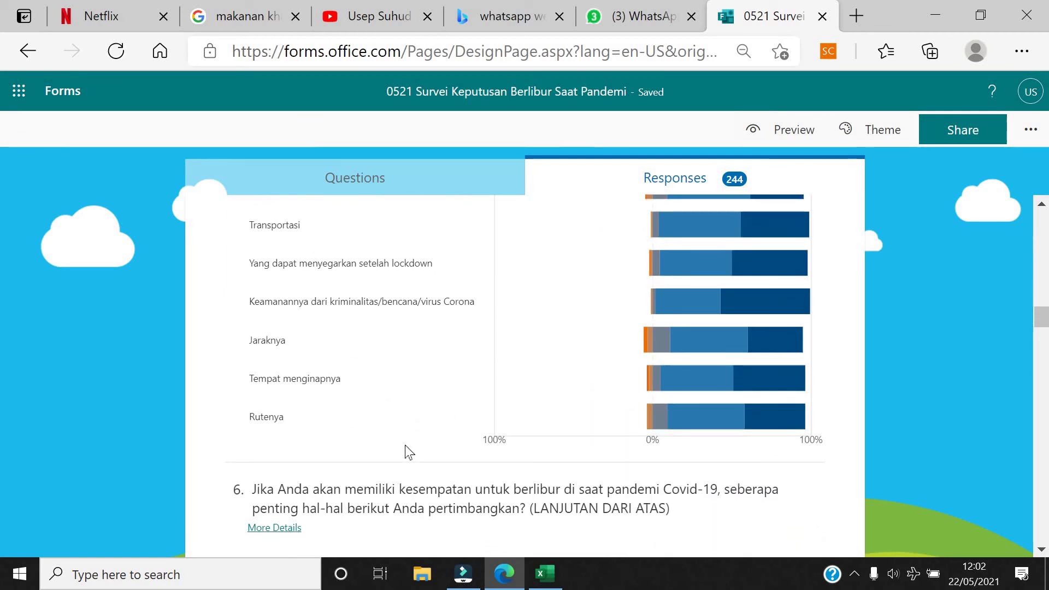
Review the importance rating charts for question 6, destination choice in question 7 and accommodation choice in question 8
scroll(404, 444, down, 2)
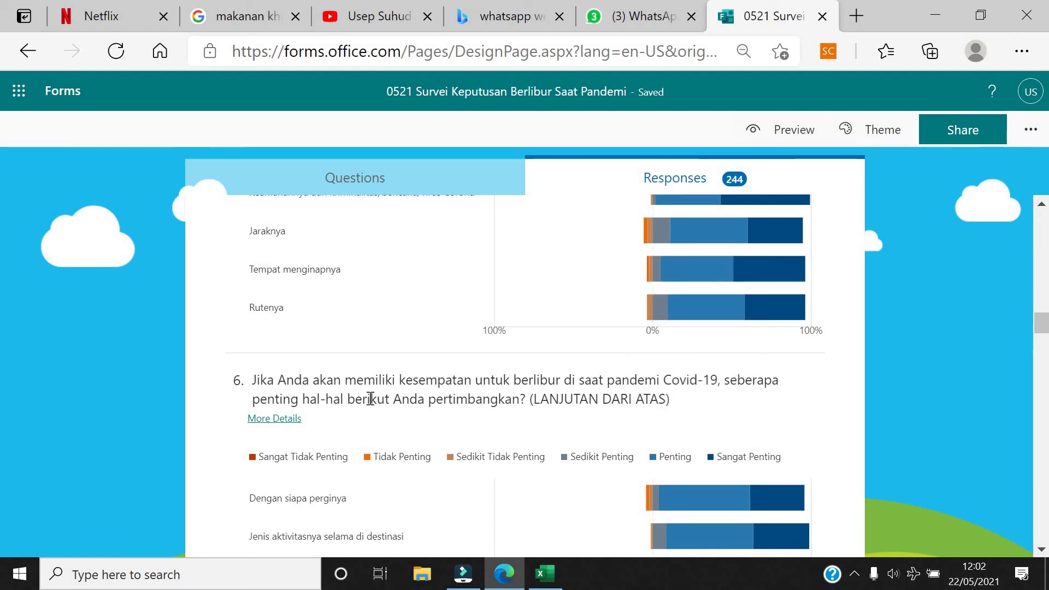
scroll(370, 399, down, 3)
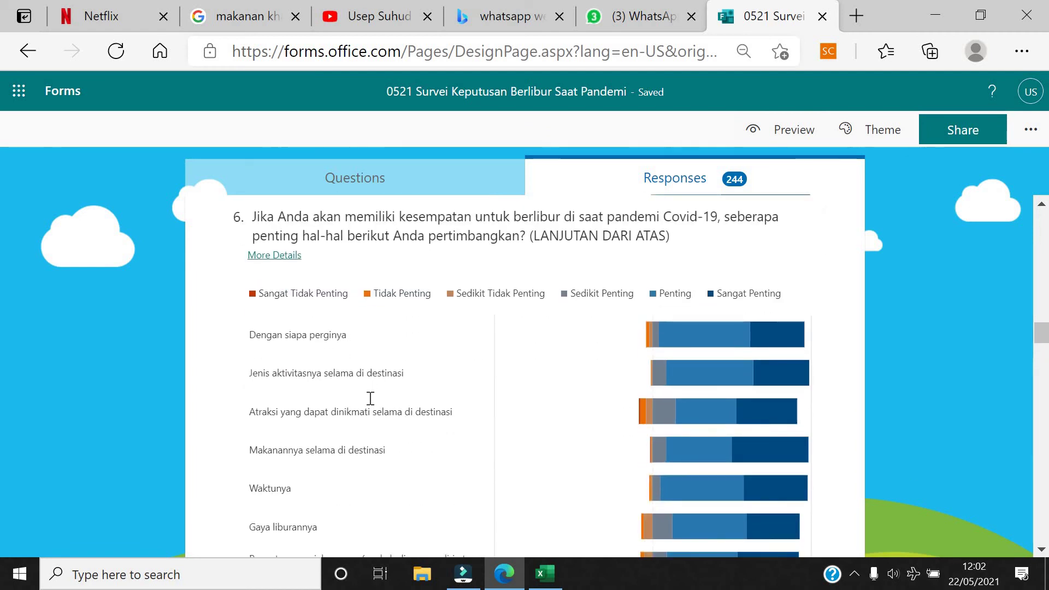
scroll(370, 398, down, 6)
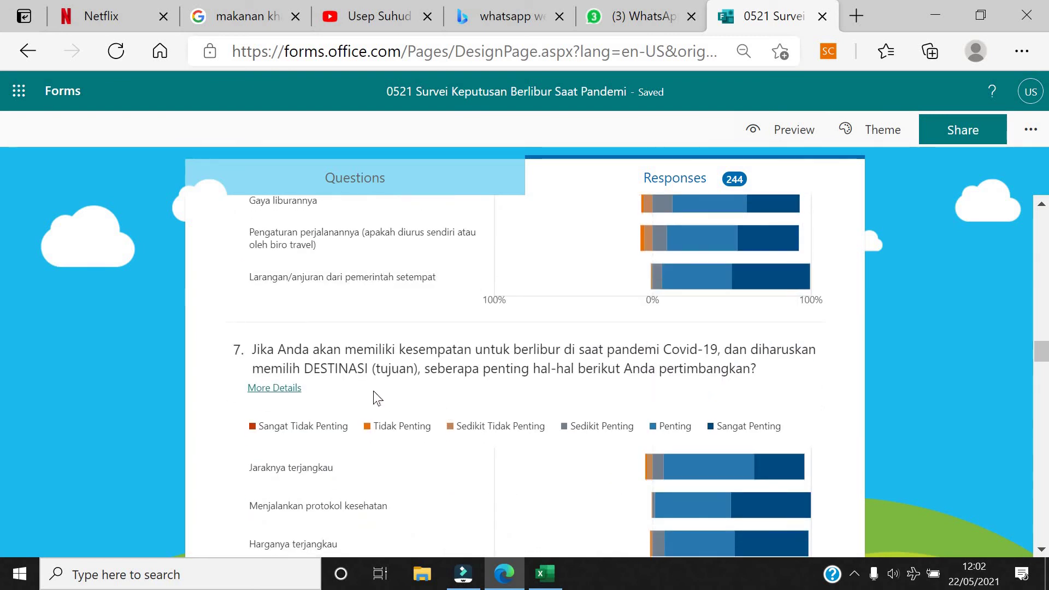
scroll(663, 385, down, 2)
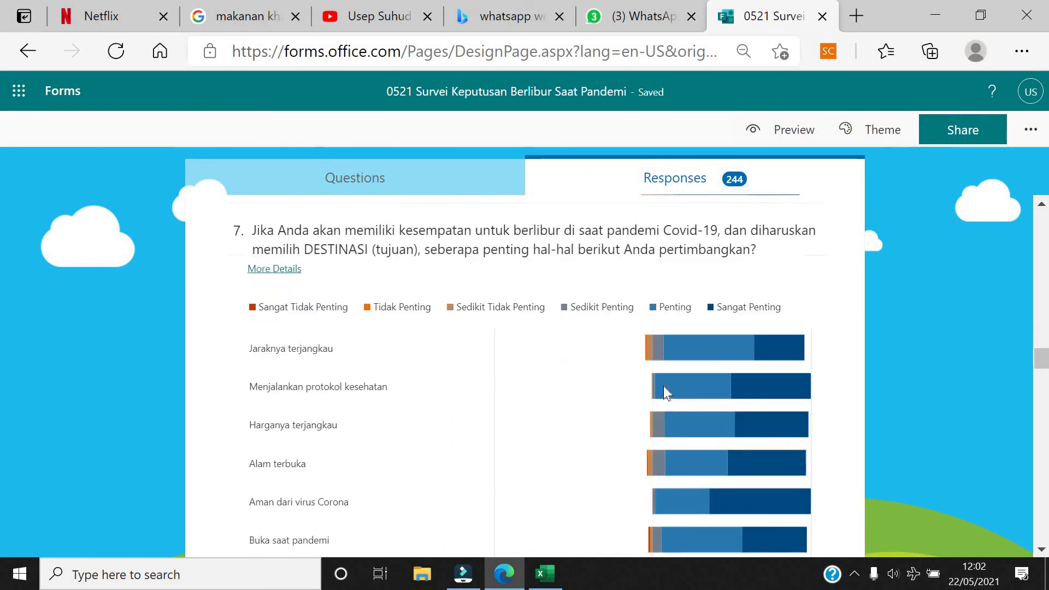
scroll(406, 365, down, 3)
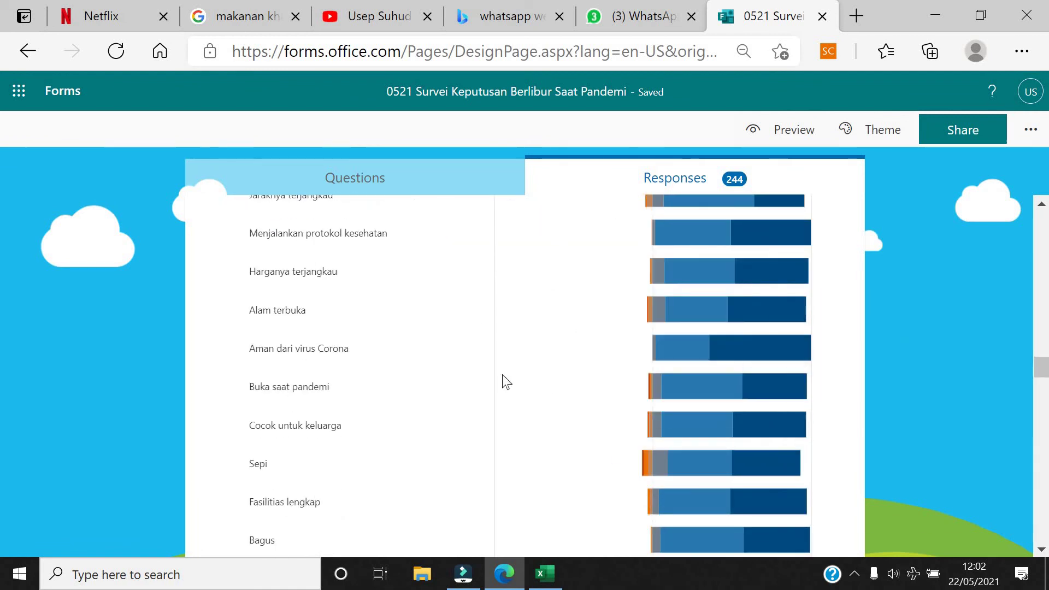
scroll(493, 364, up, 2)
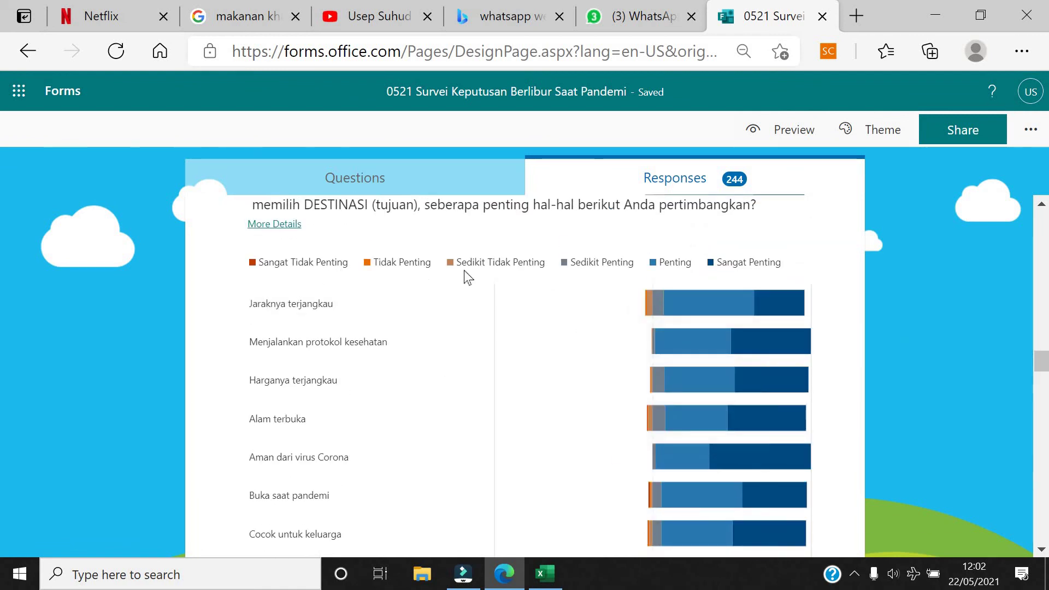
scroll(300, 470, down, 6)
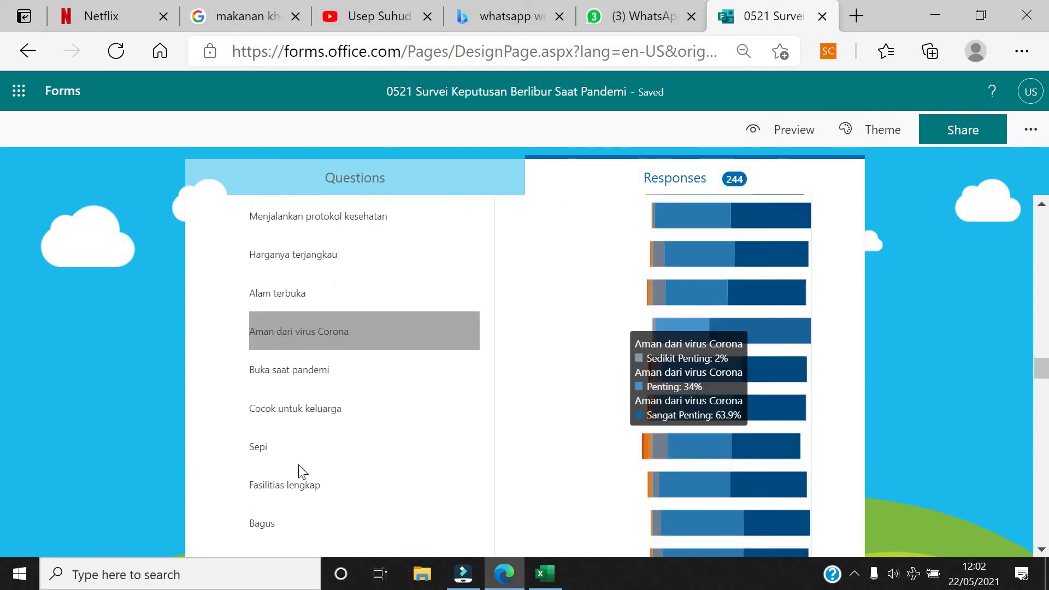
scroll(361, 407, down, 6)
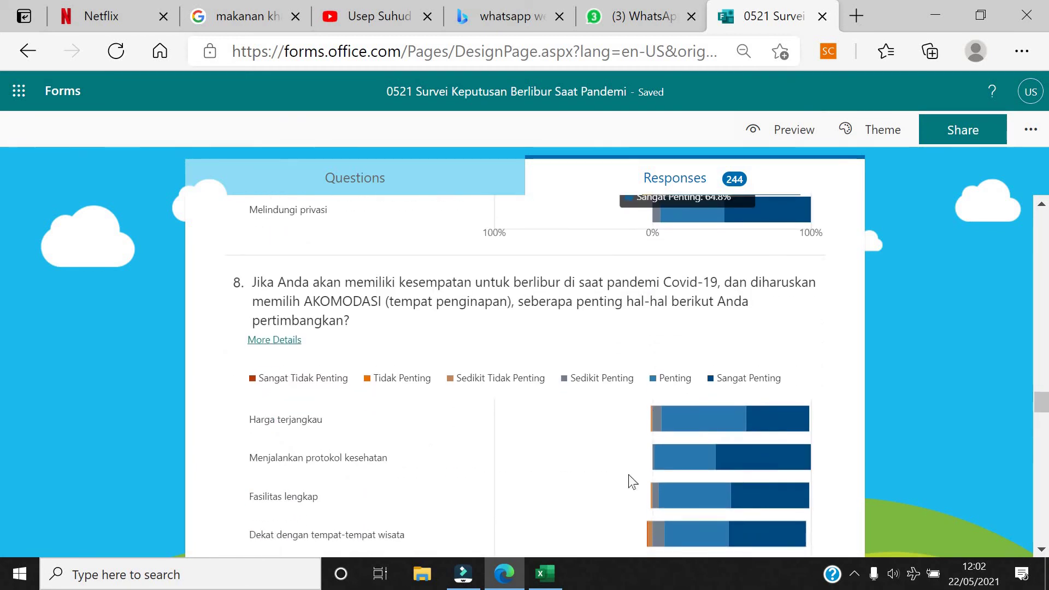
Switch to the exported survey workbook in Excel, enable editing and maximize its window
click(546, 573)
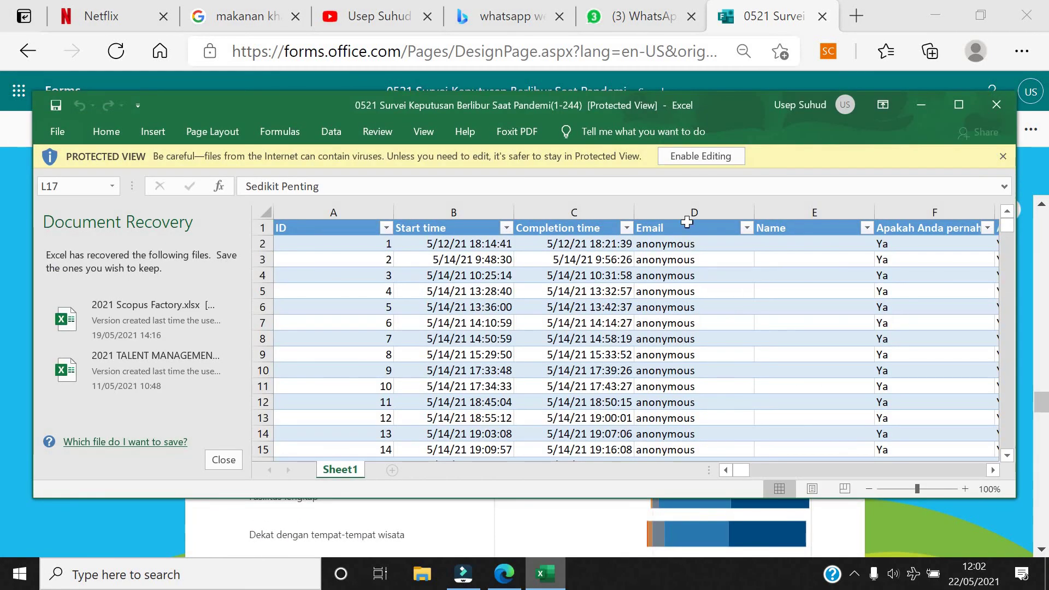
click(701, 157)
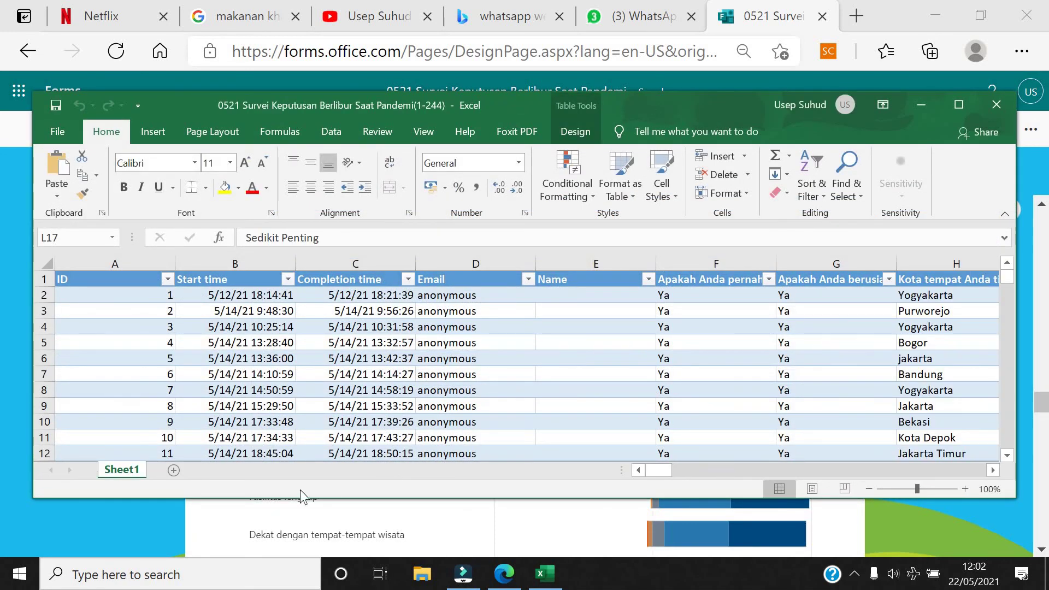
click(959, 106)
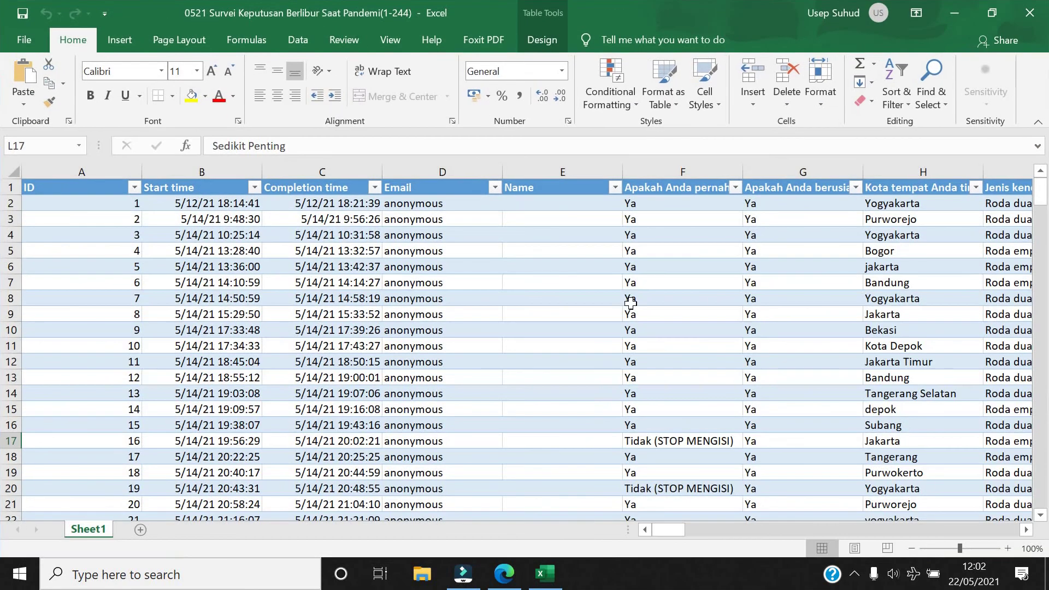
Apply Wrap Text to all cells of Sheet1 in the exported survey workbook
click(12, 173)
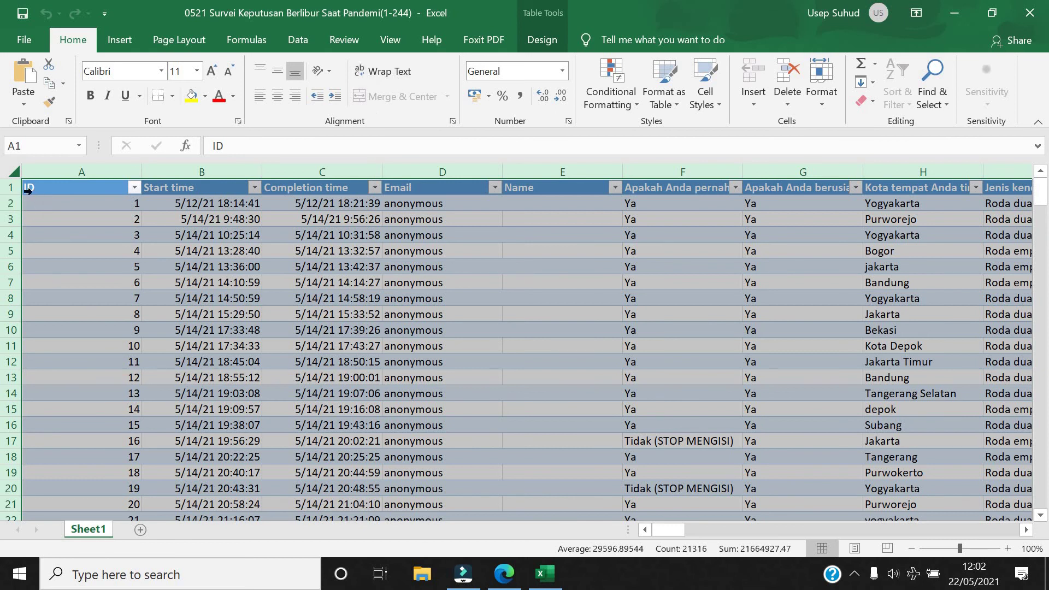
key(Down)
key(ctrl+a)
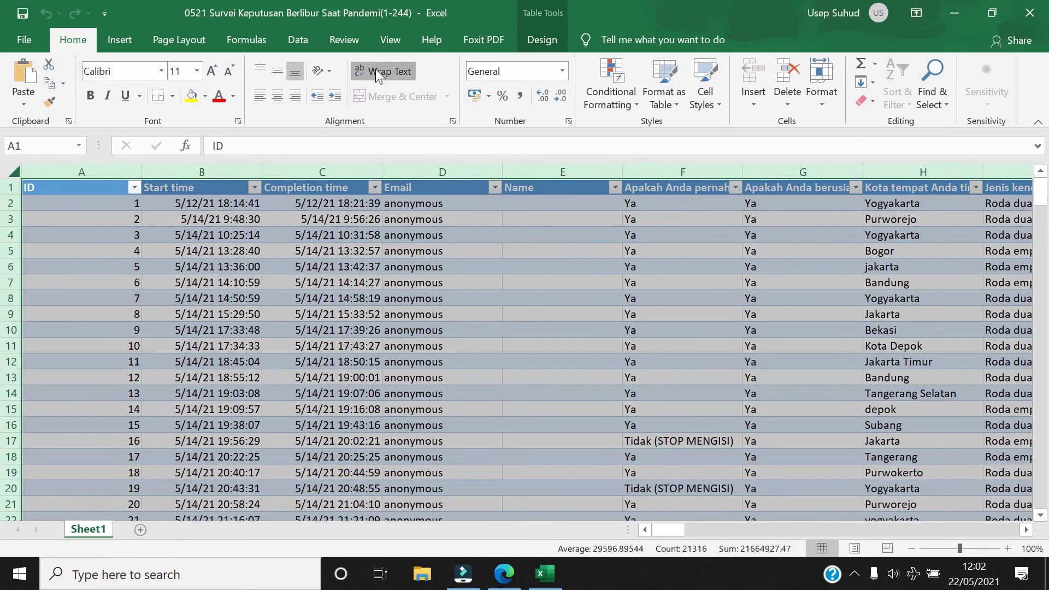
click(376, 70)
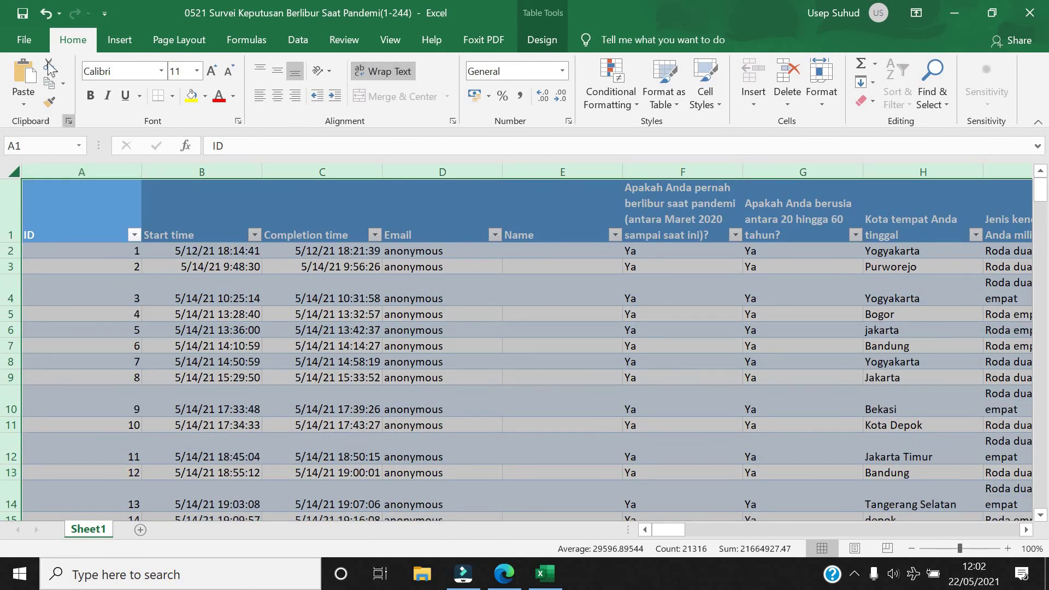
Save a copy of the survey workbook under its existing name in the 2021 PANDEMIC AND TOURISM folder
click(22, 14)
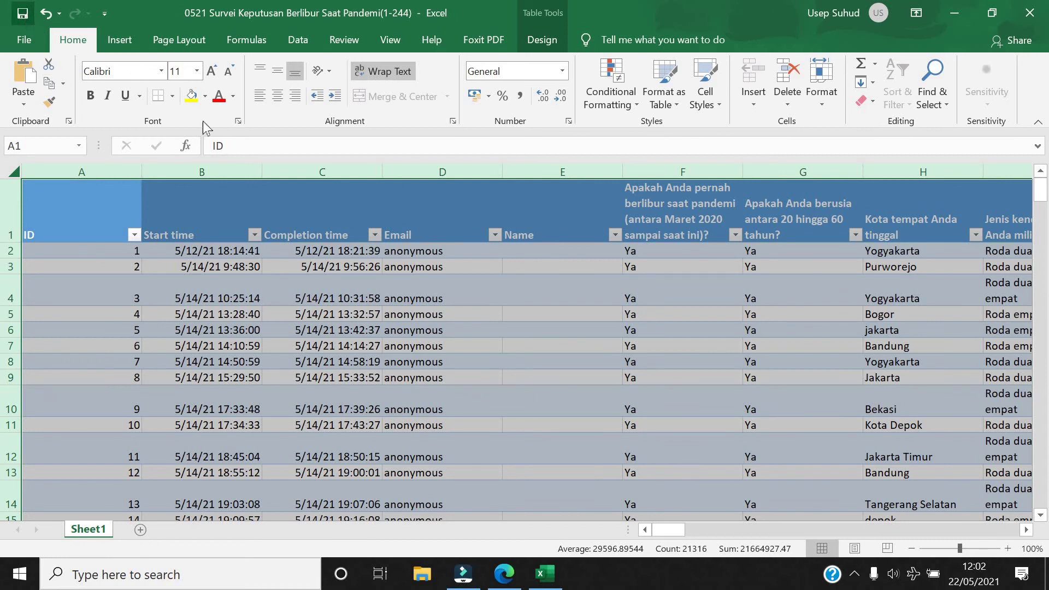
click(24, 40)
click(67, 266)
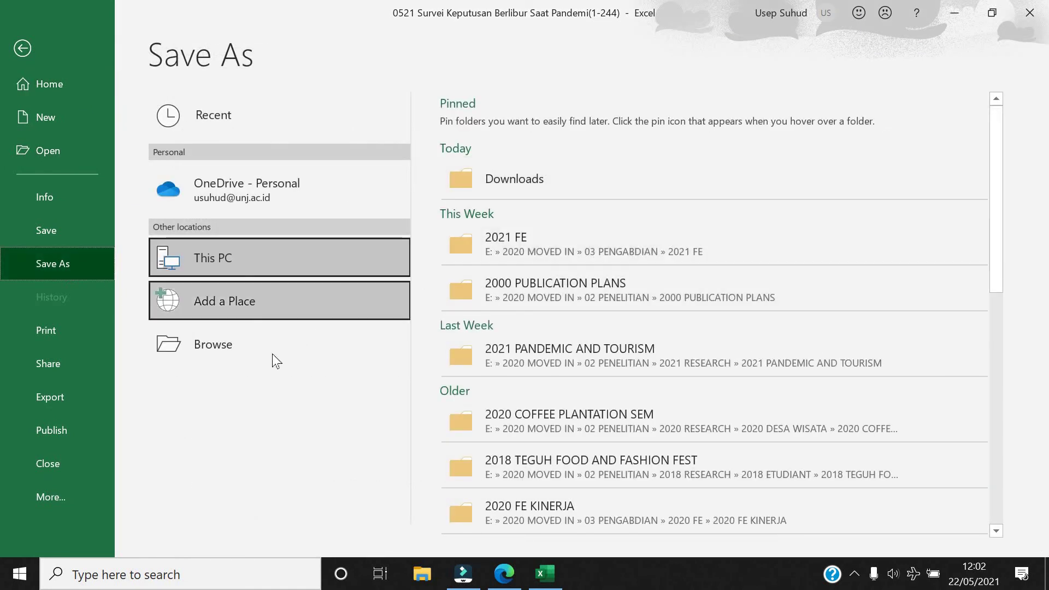
click(546, 342)
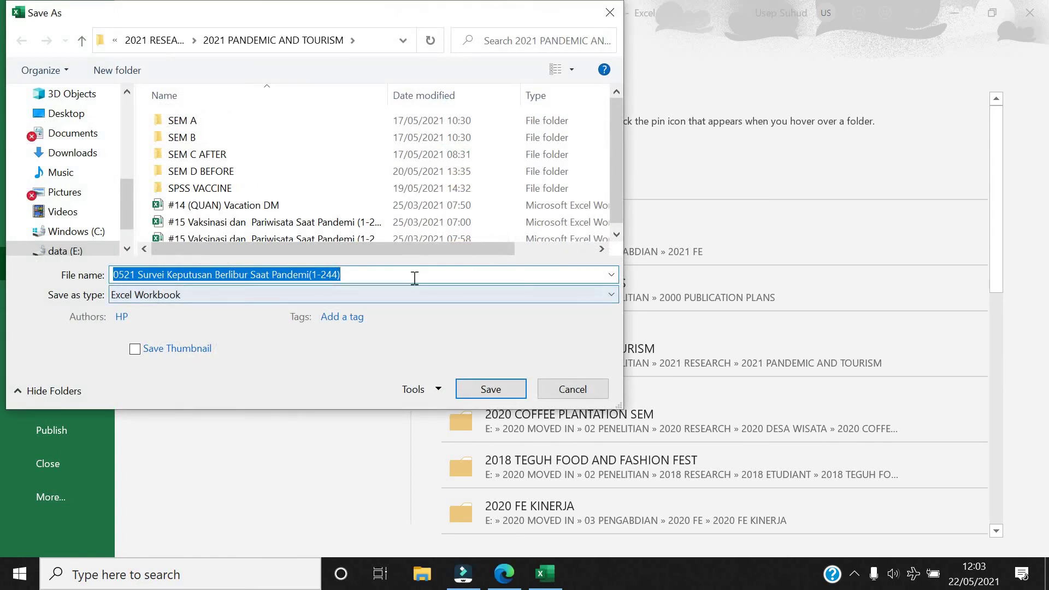
click(415, 276)
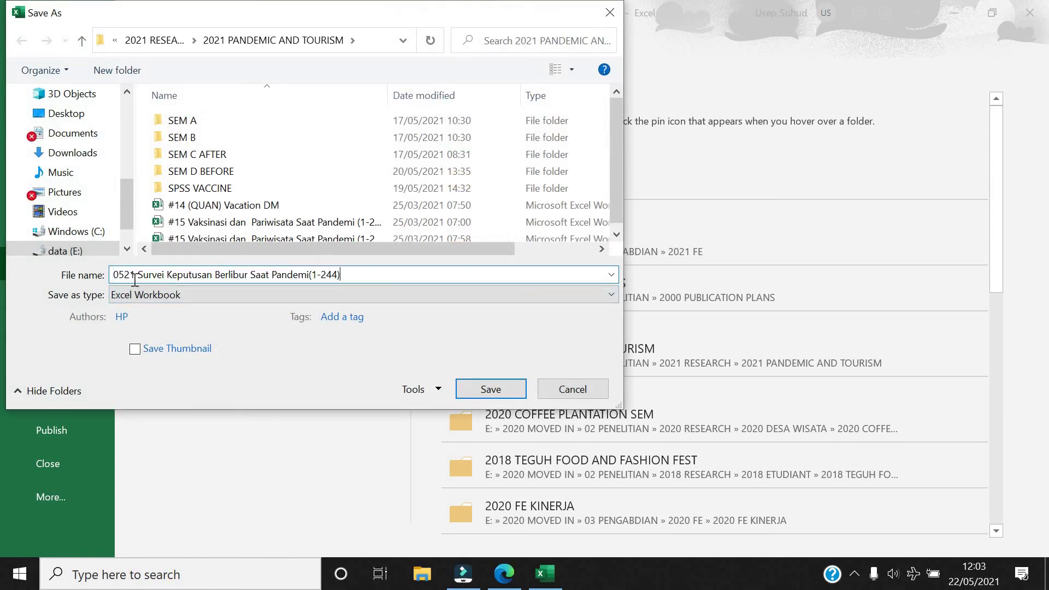
click(509, 389)
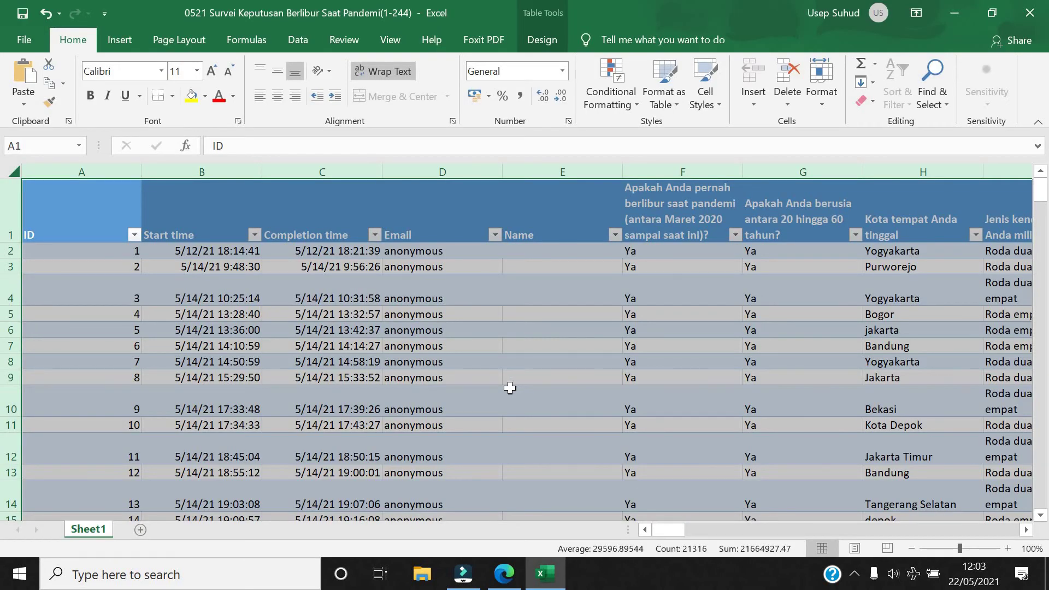
Launch IBM SPSS Statistics 27 and dismiss its welcome dialog
click(137, 574)
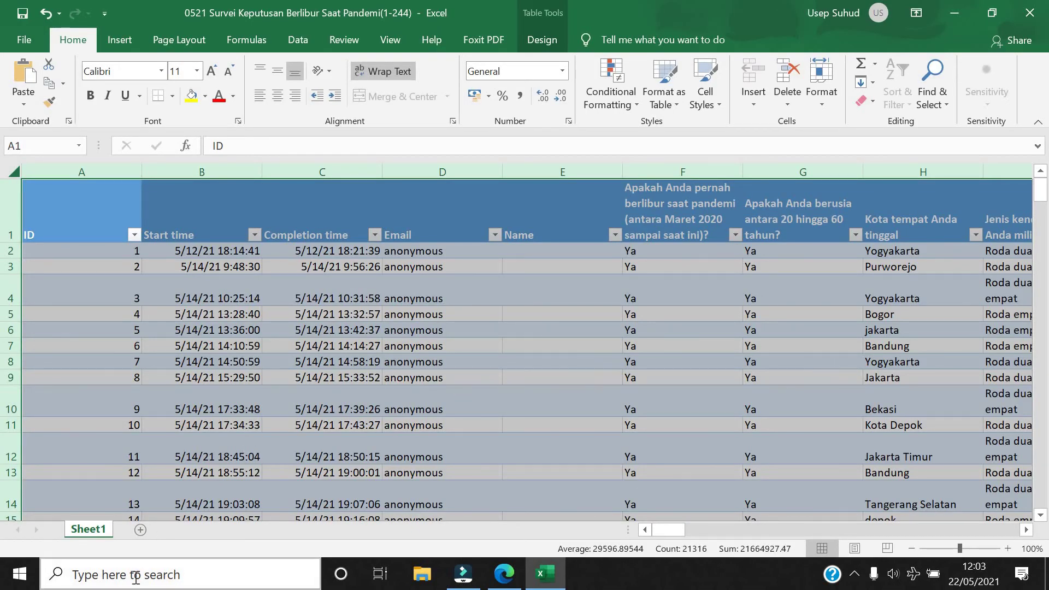
text(spss)
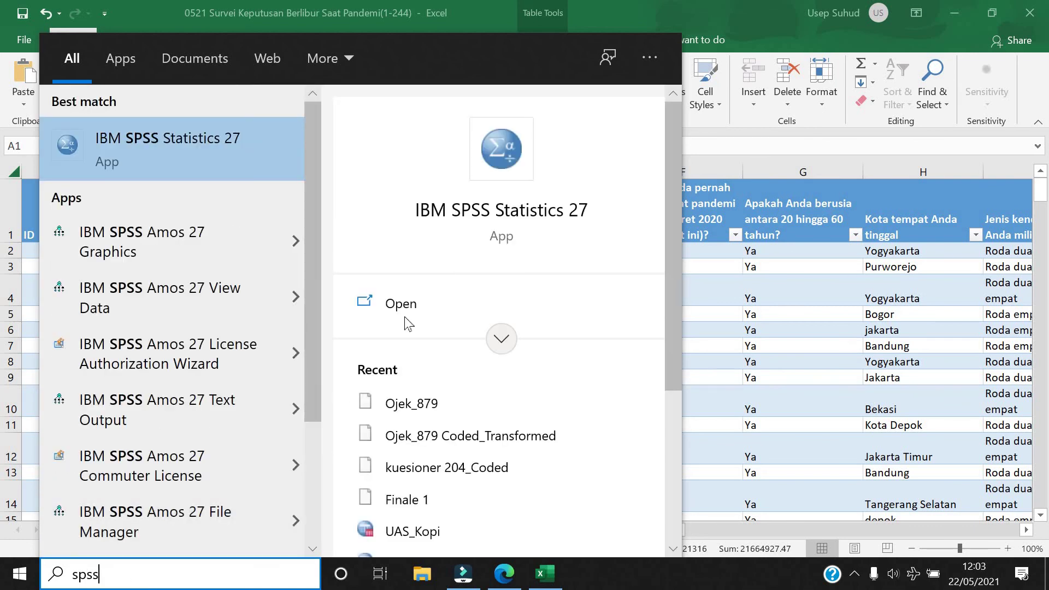
click(404, 316)
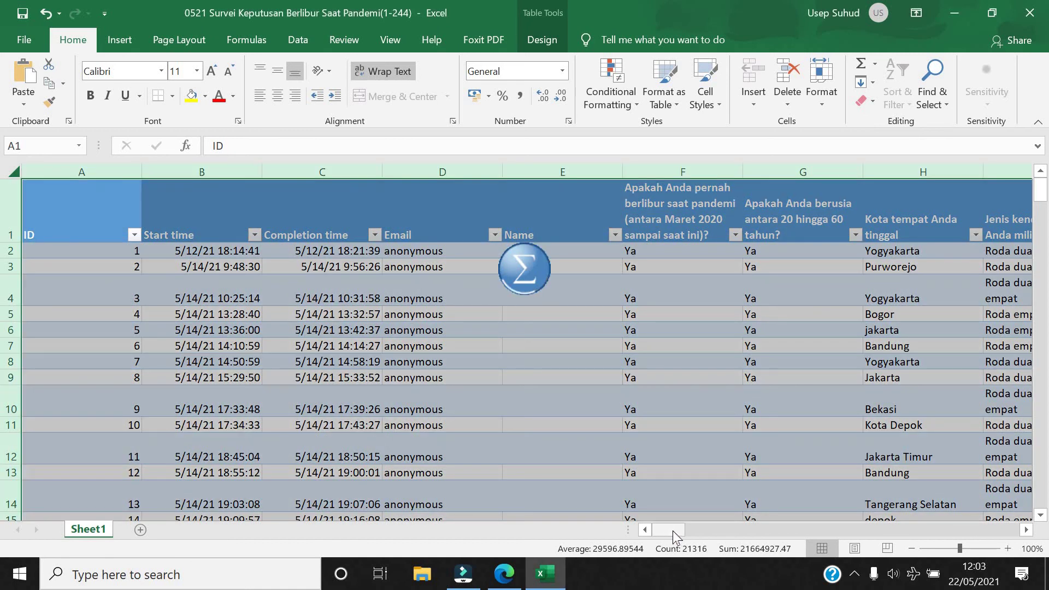
drag(673, 530, 864, 530)
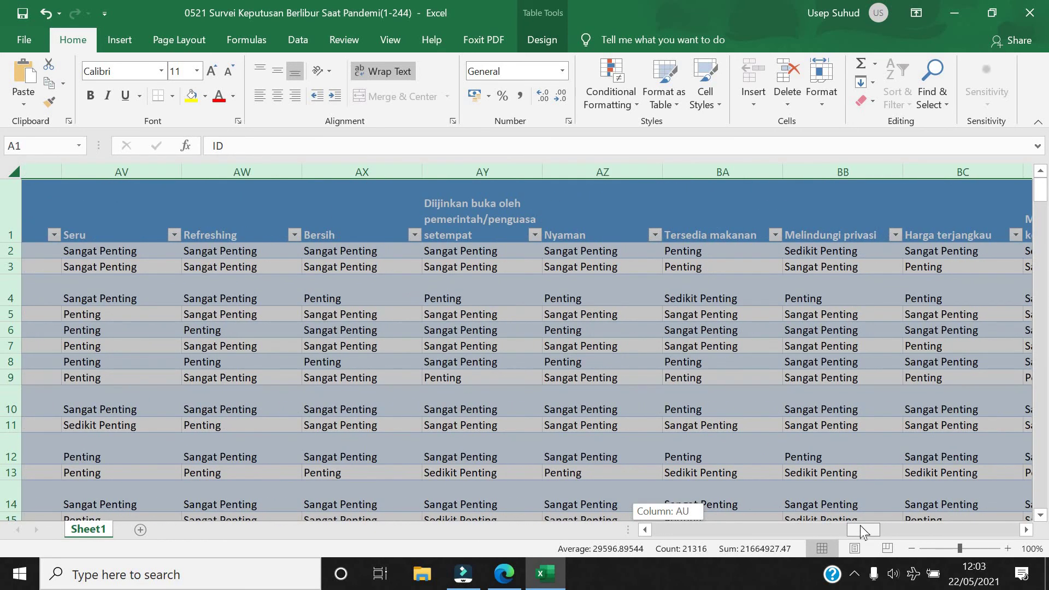
click(655, 331)
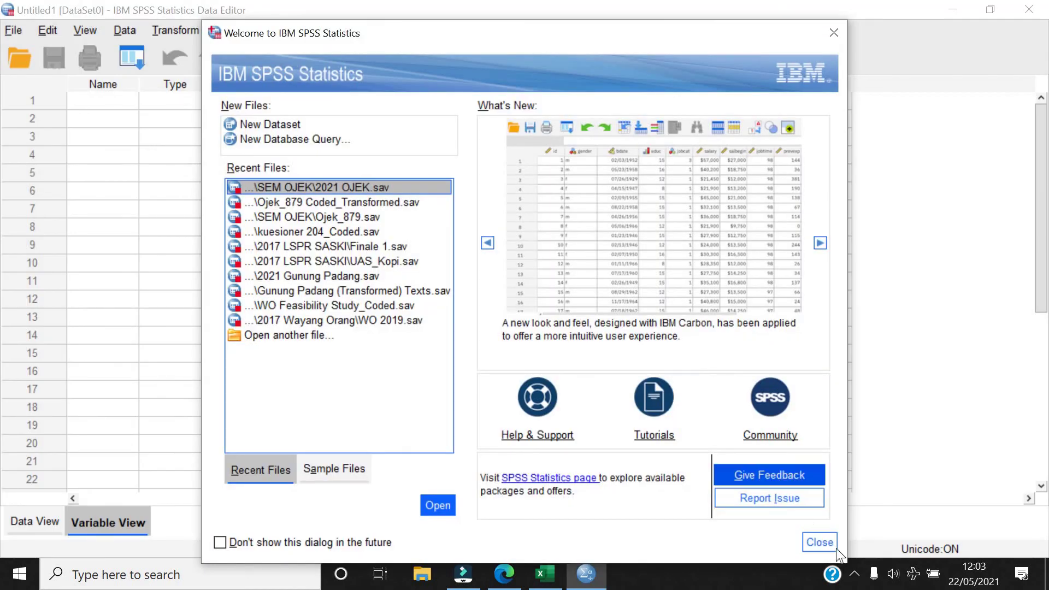
click(819, 542)
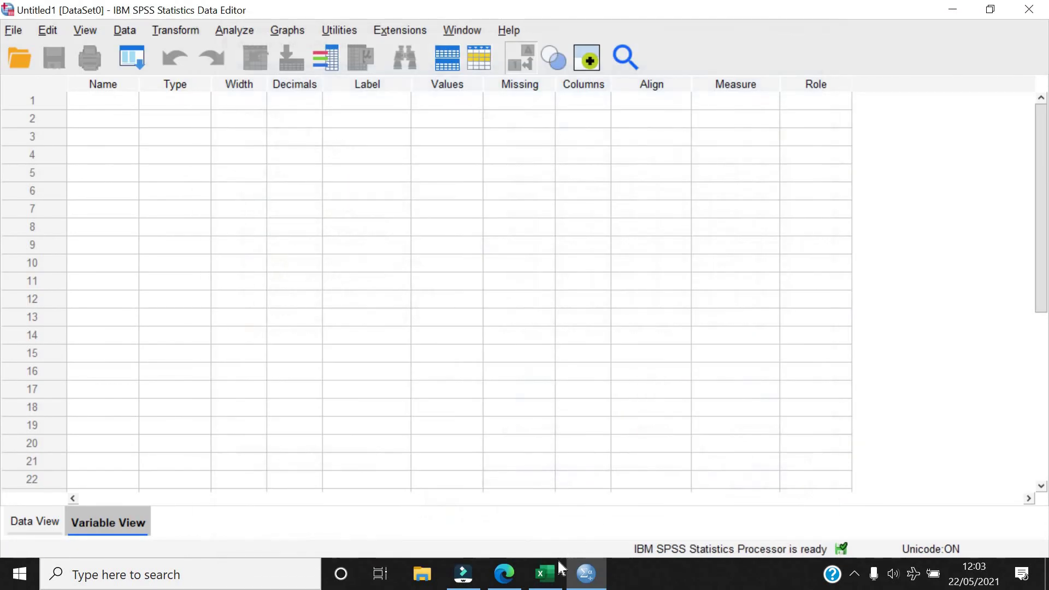
Switch back to Excel and sort the survey table A to Z by the Menjalankan protokol column beside Harga terjangkau2
click(547, 573)
scroll(617, 420, down, 5)
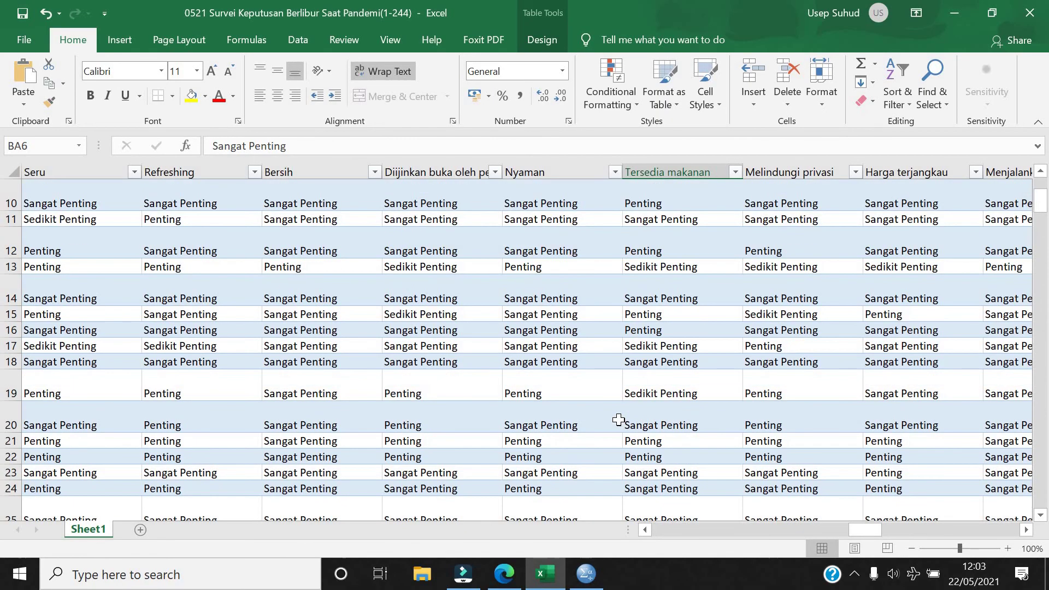
scroll(619, 419, down, 2)
scroll(620, 421, up, 4)
drag(887, 528, 942, 537)
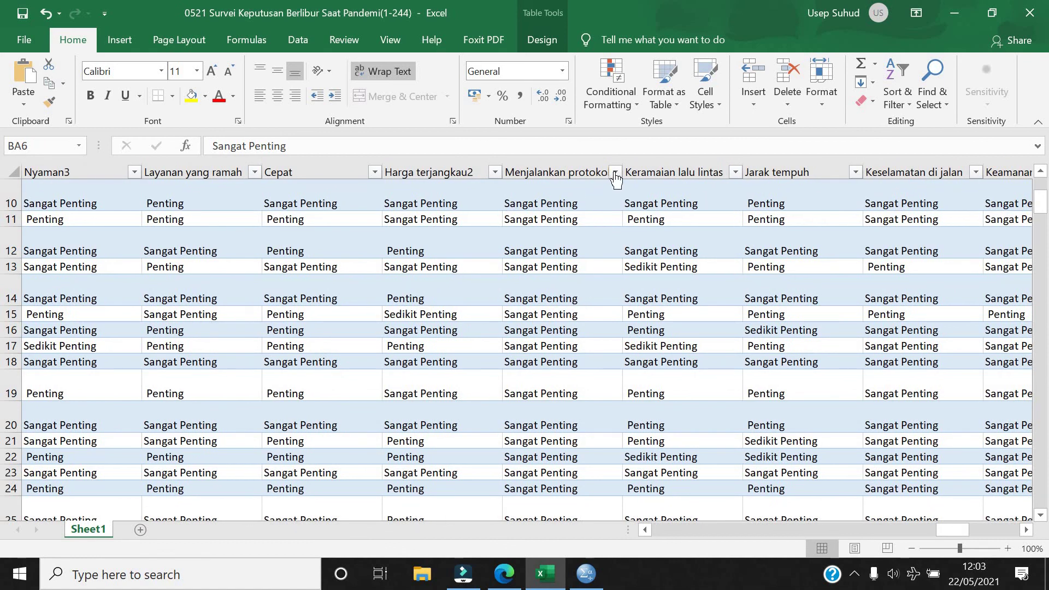
click(615, 172)
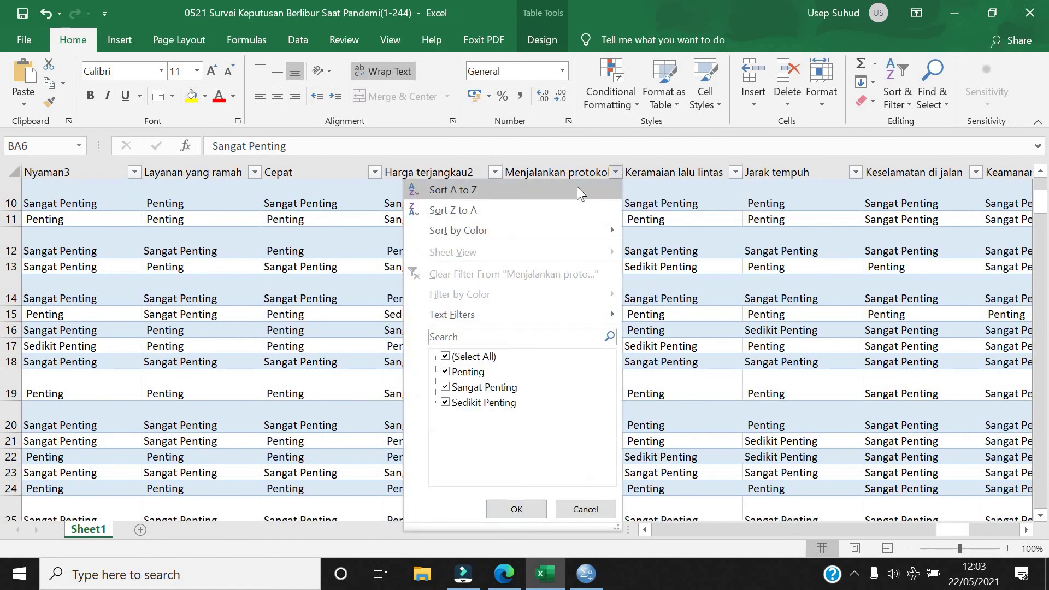
click(576, 185)
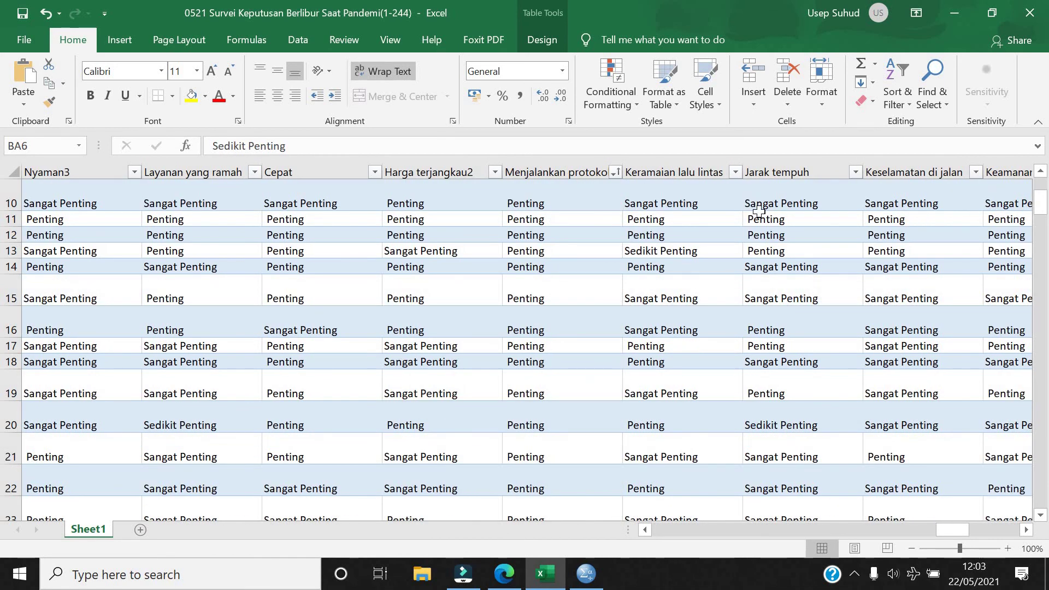
scroll(647, 339, down, 7)
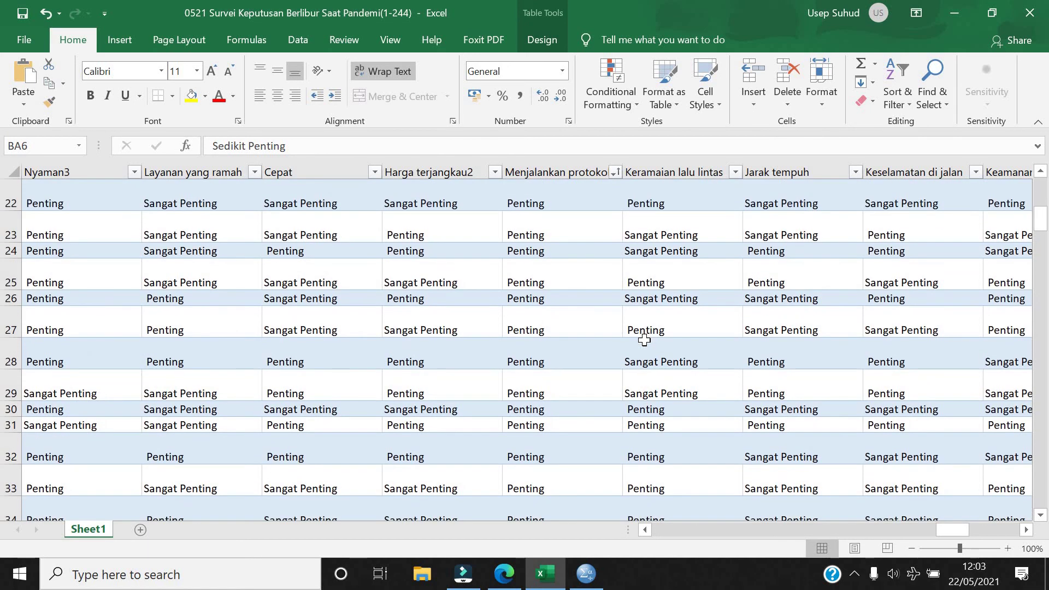
scroll(644, 341, down, 13)
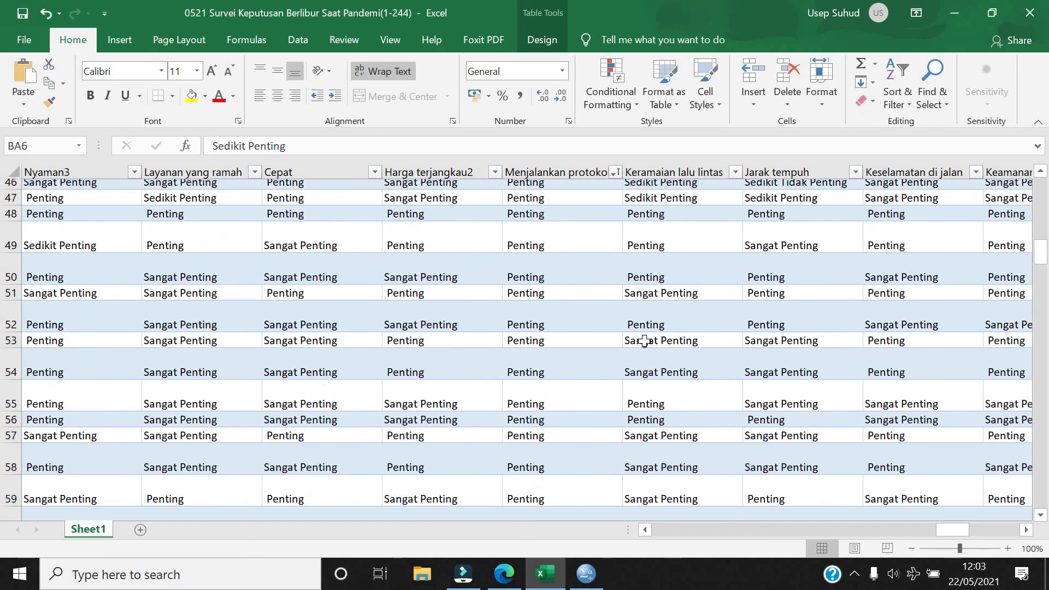
scroll(646, 339, down, 3)
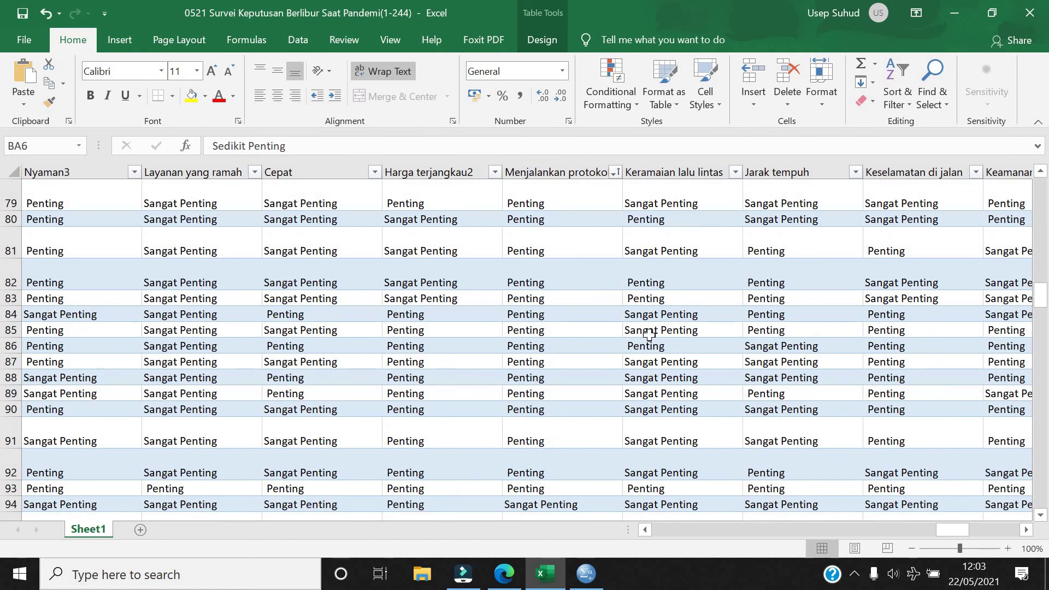
Replace every "Sangat Penting" rating in Sheet1 with 6
key(ctrl+f)
drag(506, 222, 815, 180)
click(710, 212)
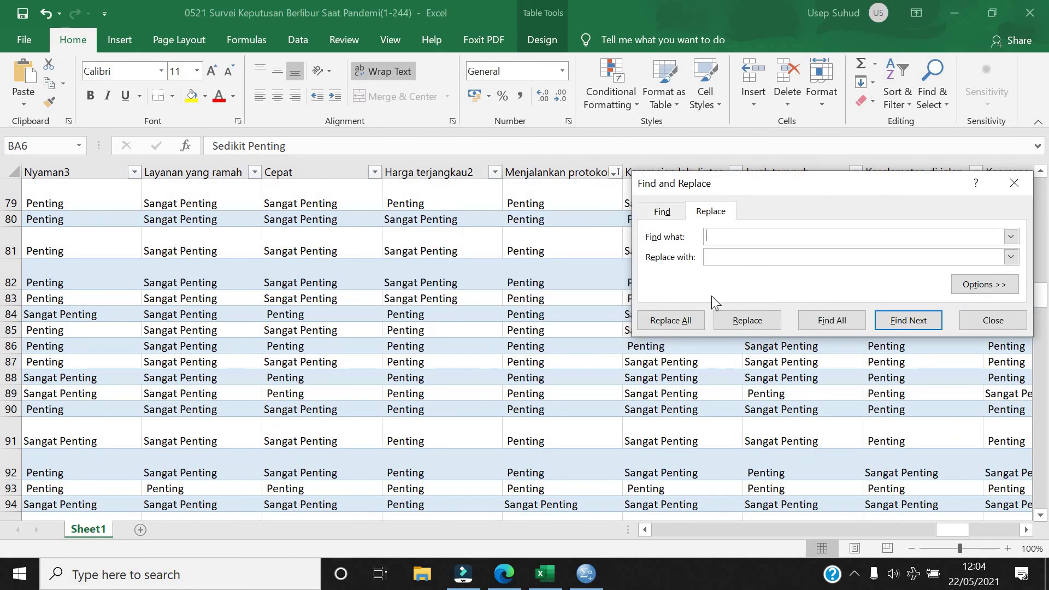
click(671, 379)
key(ctrl+c)
click(747, 234)
key(ctrl+v)
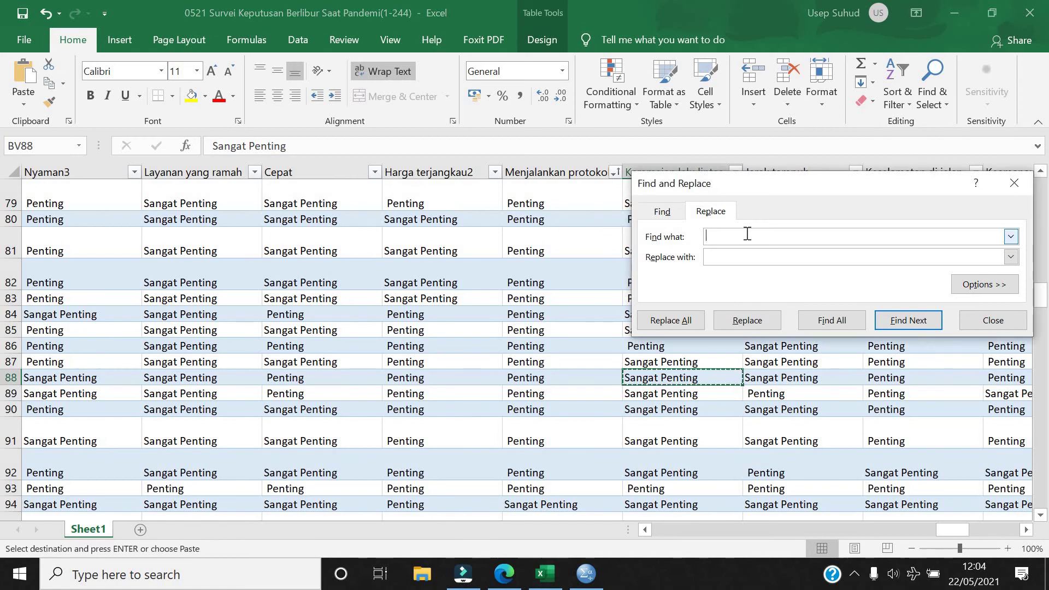
click(732, 256)
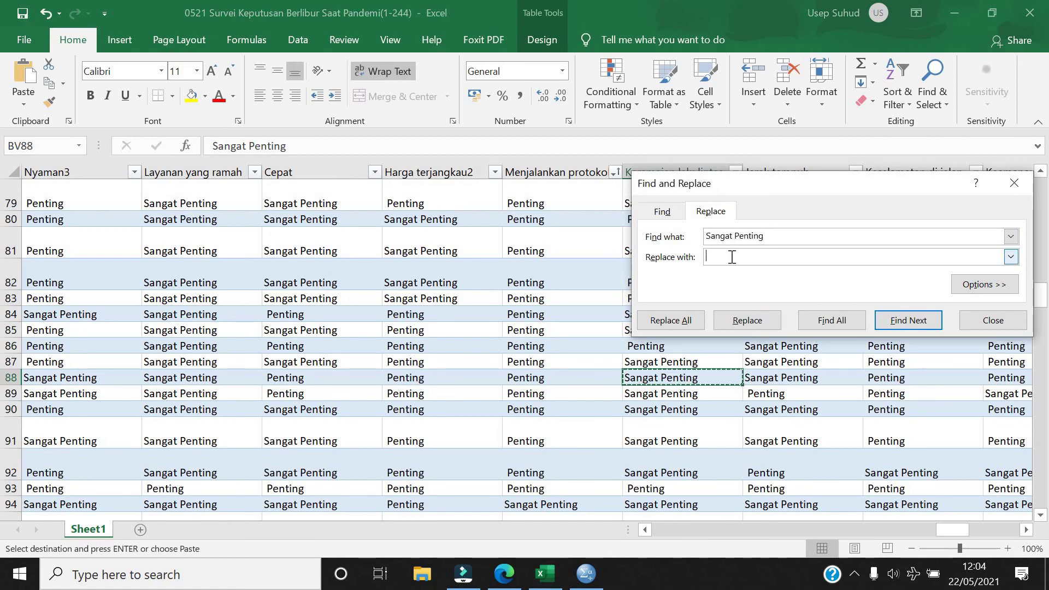
text(6)
click(831, 321)
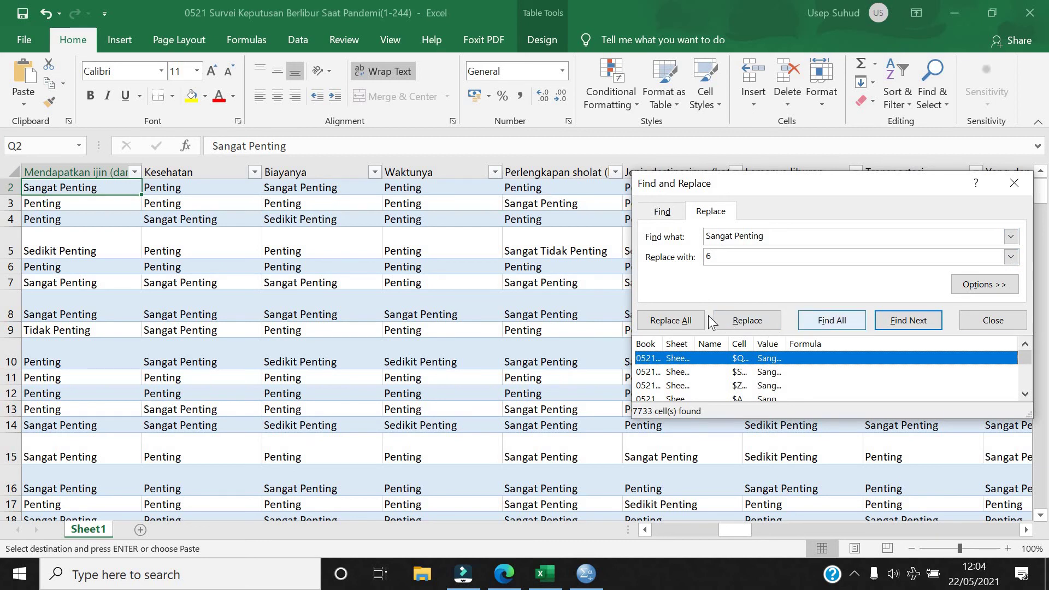
click(671, 320)
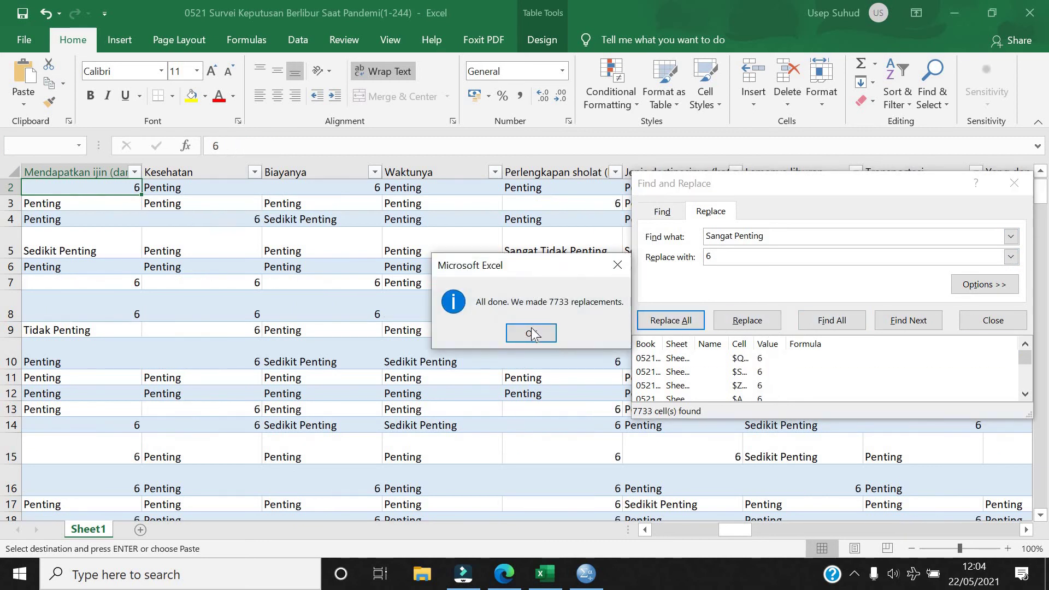
click(531, 331)
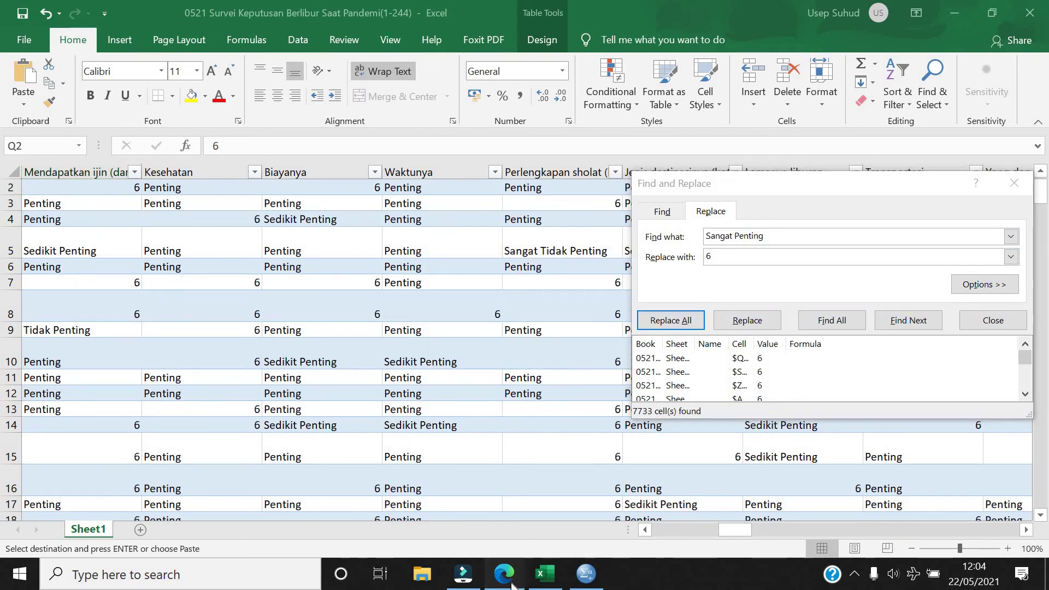
Check the rating scale in the Microsoft Forms responses, then return to Excel and replace every "Sangat Tidak Penting" rating with 1
click(505, 576)
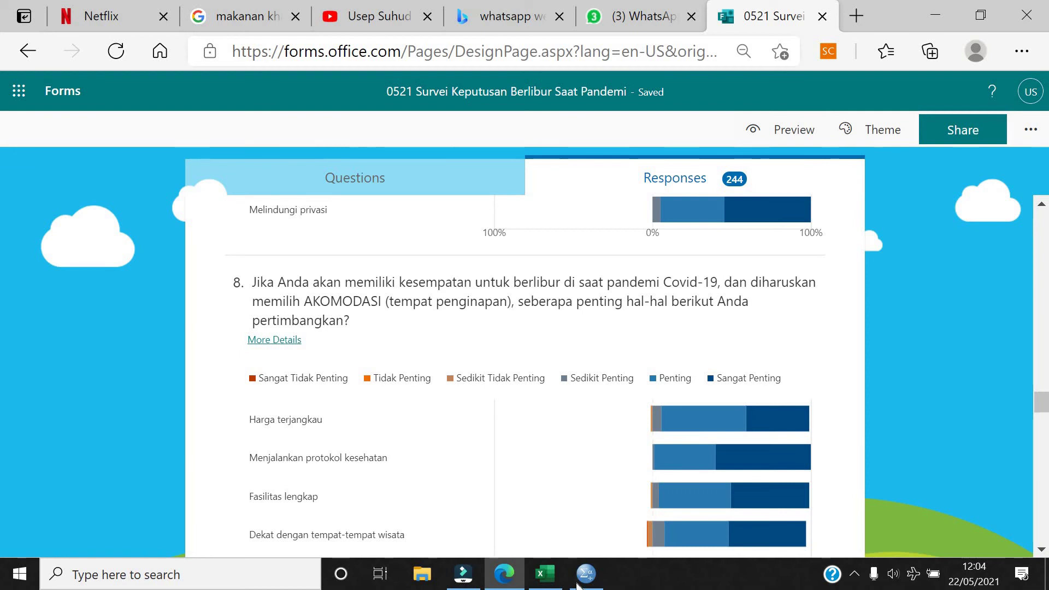
click(544, 573)
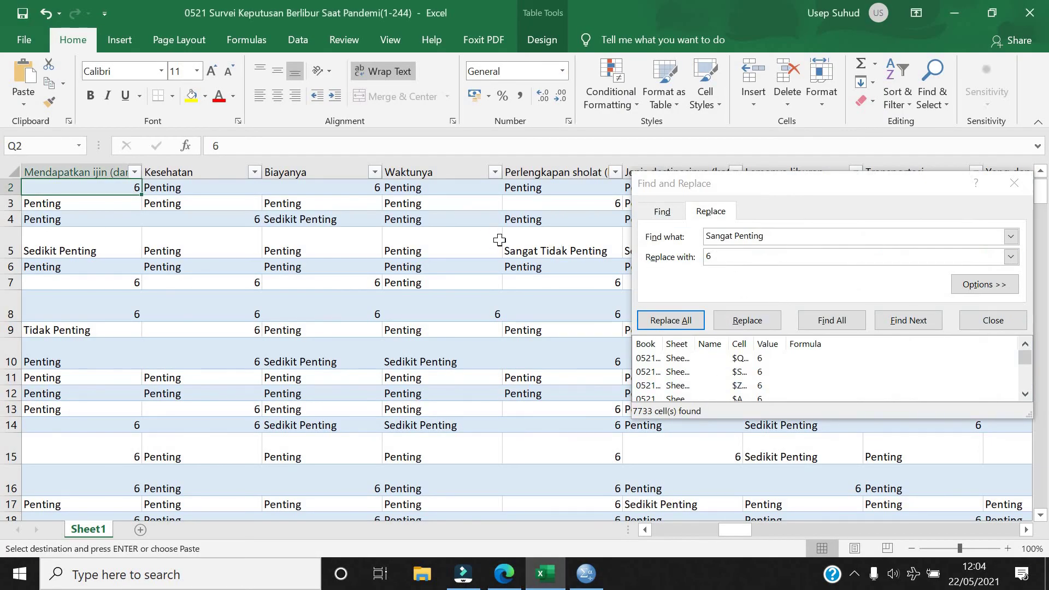
click(575, 250)
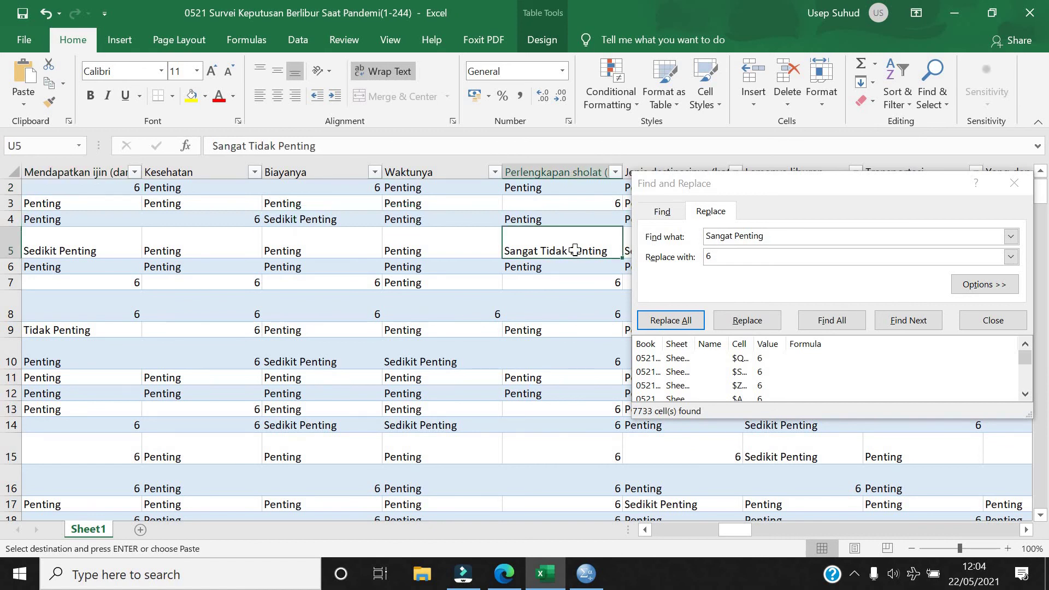
key(ctrl+c)
key(ctrl+h)
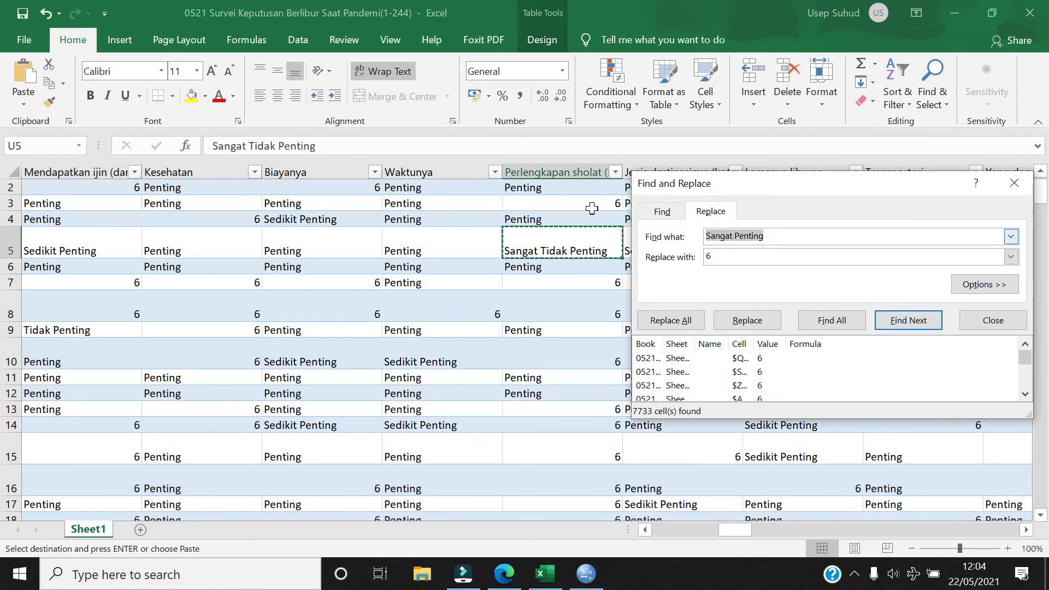
key(ctrl+v)
double_click(706, 257)
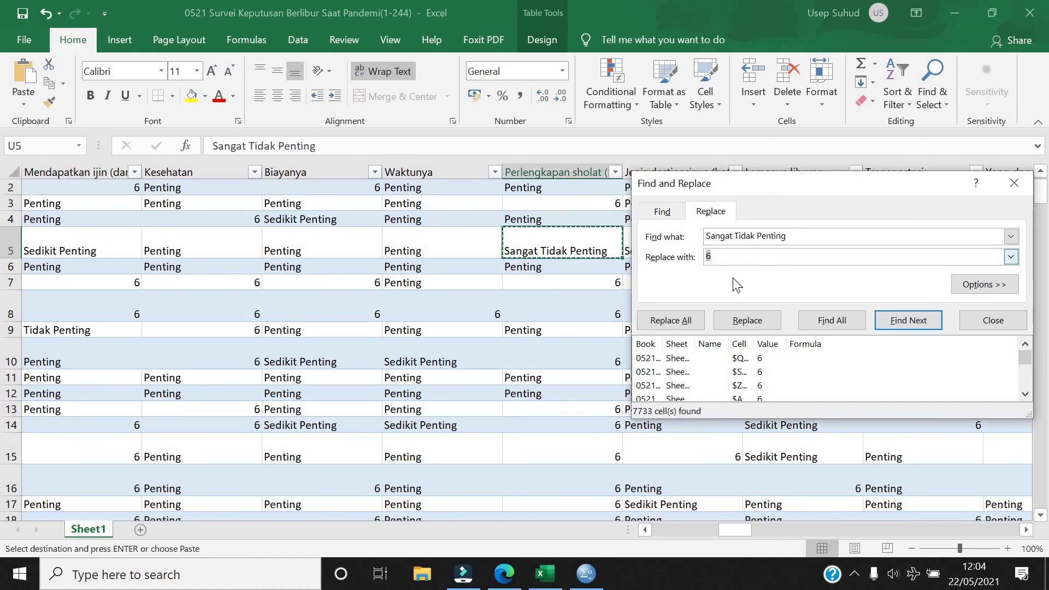
text(1)
click(672, 324)
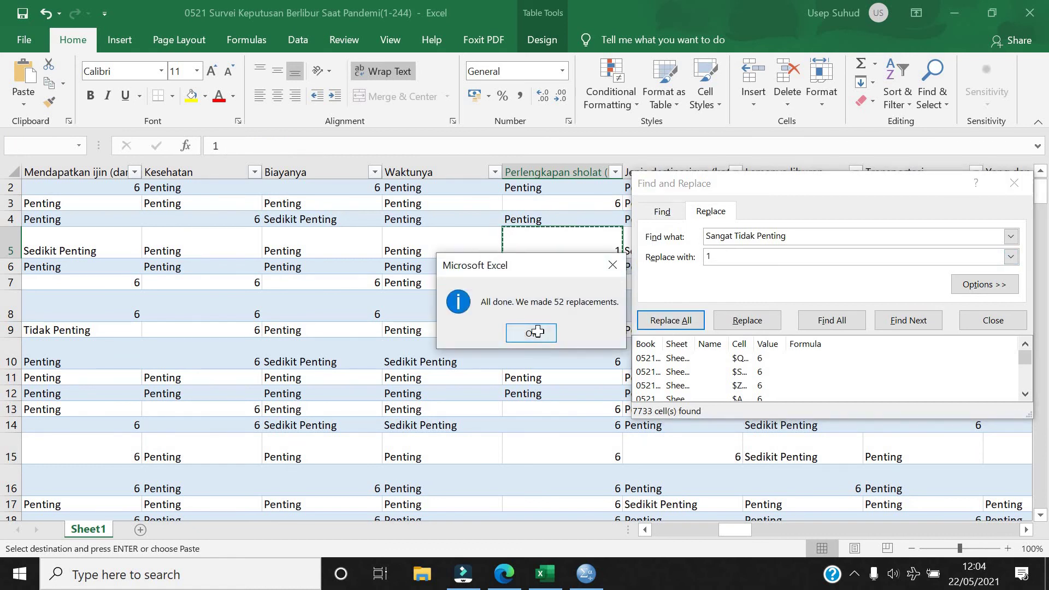
click(537, 332)
Replace every "Sedikit Penting" rating in Sheet1 with 4
click(588, 286)
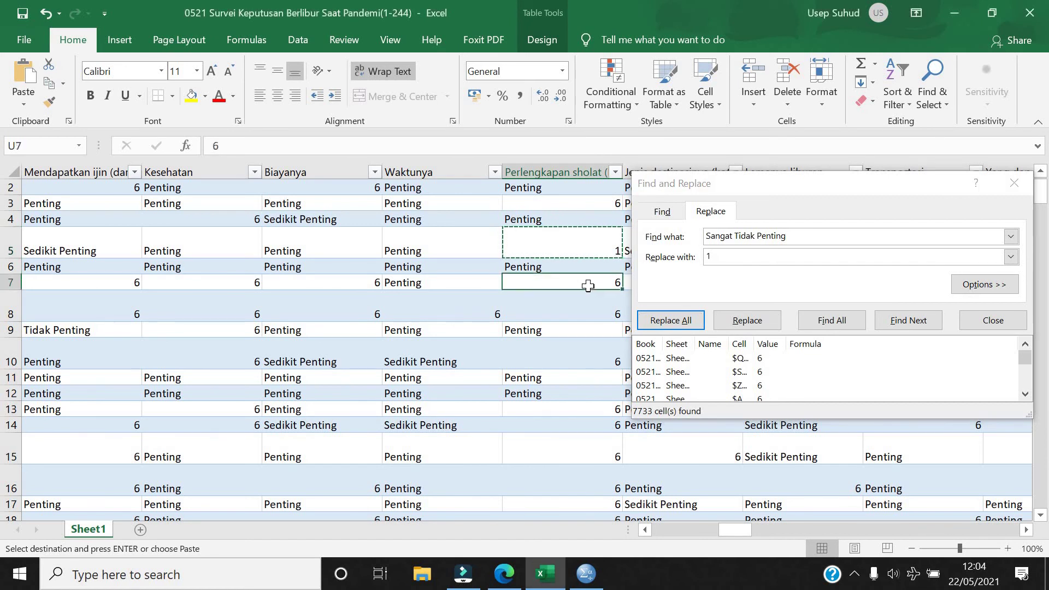
click(346, 224)
key(ctrl+c)
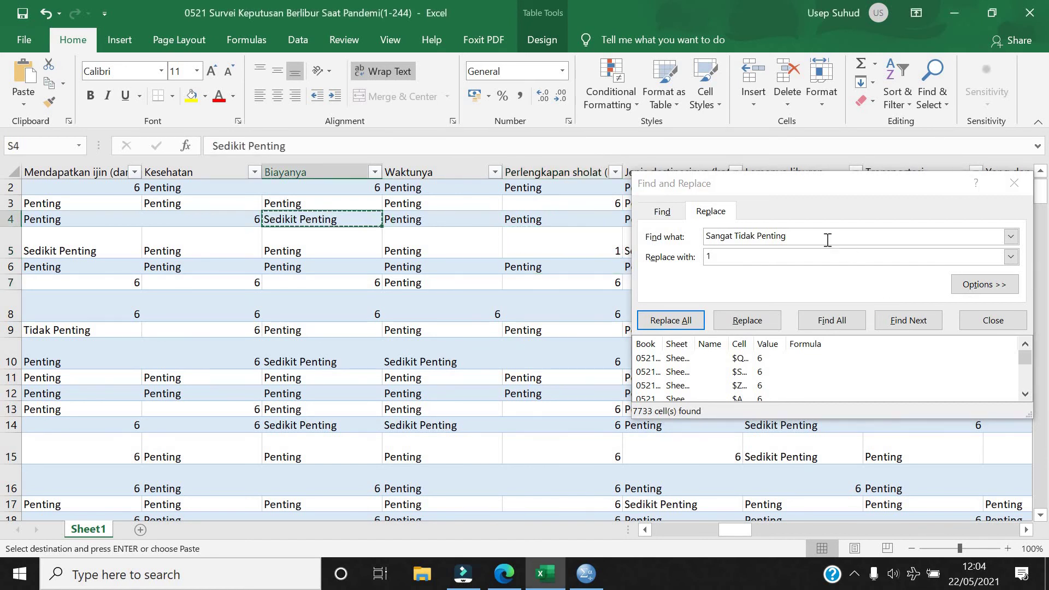
click(633, 214)
key(ctrl+v)
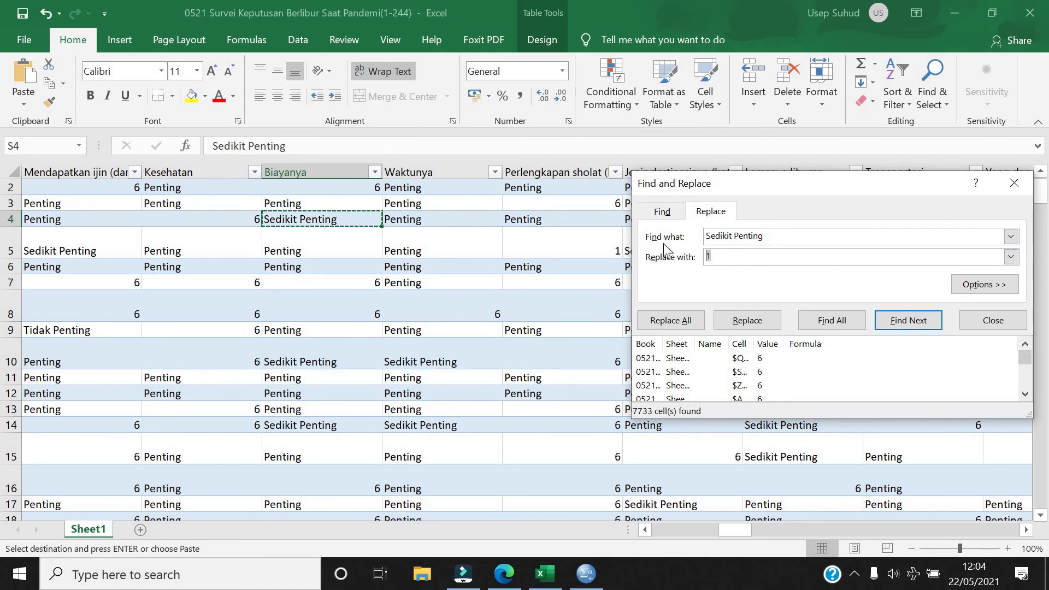
text(3)
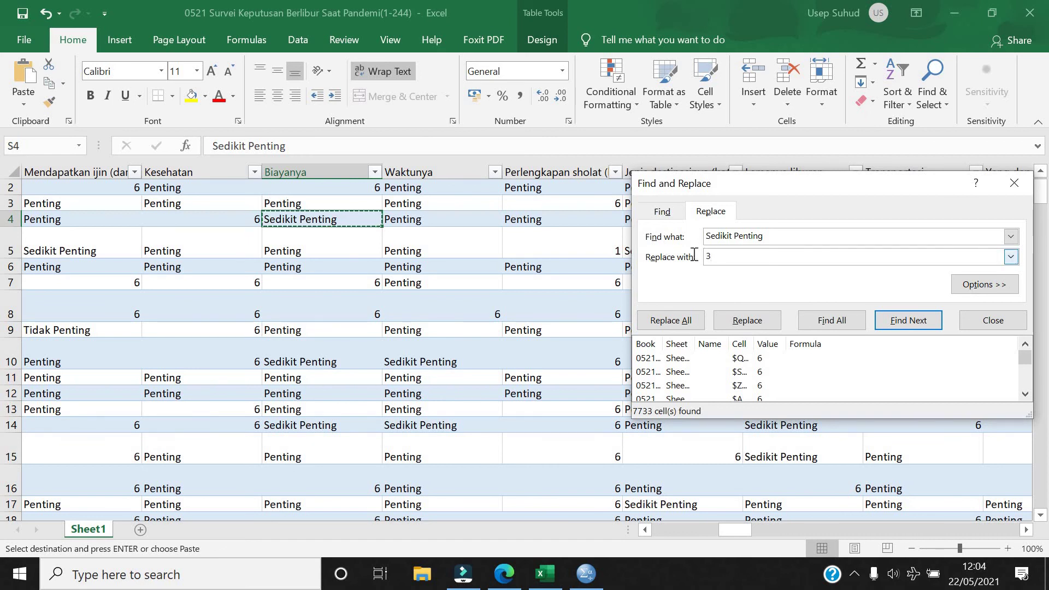
text(2)
click(674, 317)
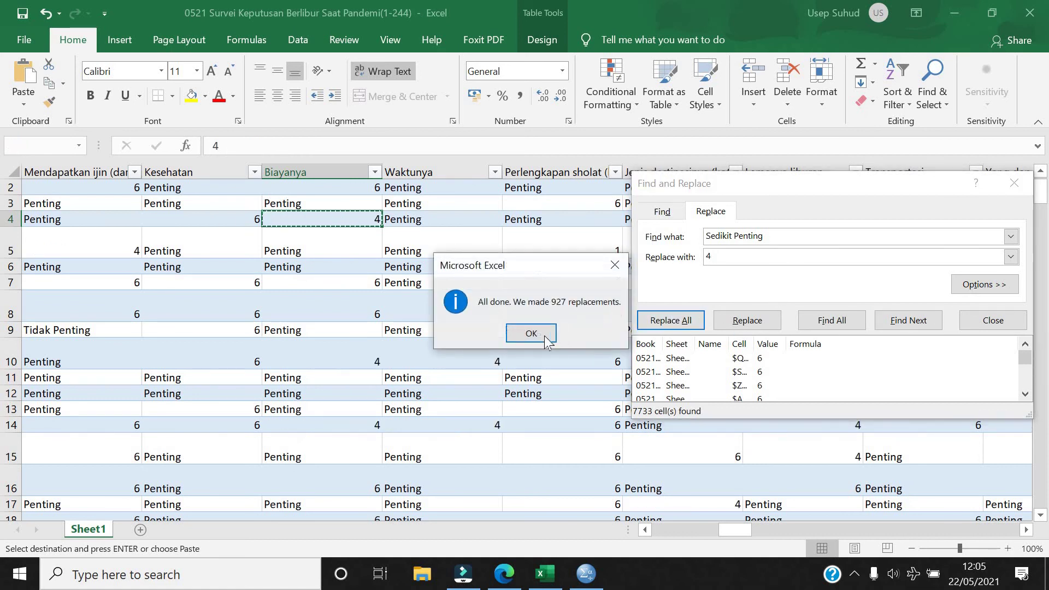
Replace every "Sedikit Tidak Penting" rating in Sheet1 with 3
click(536, 343)
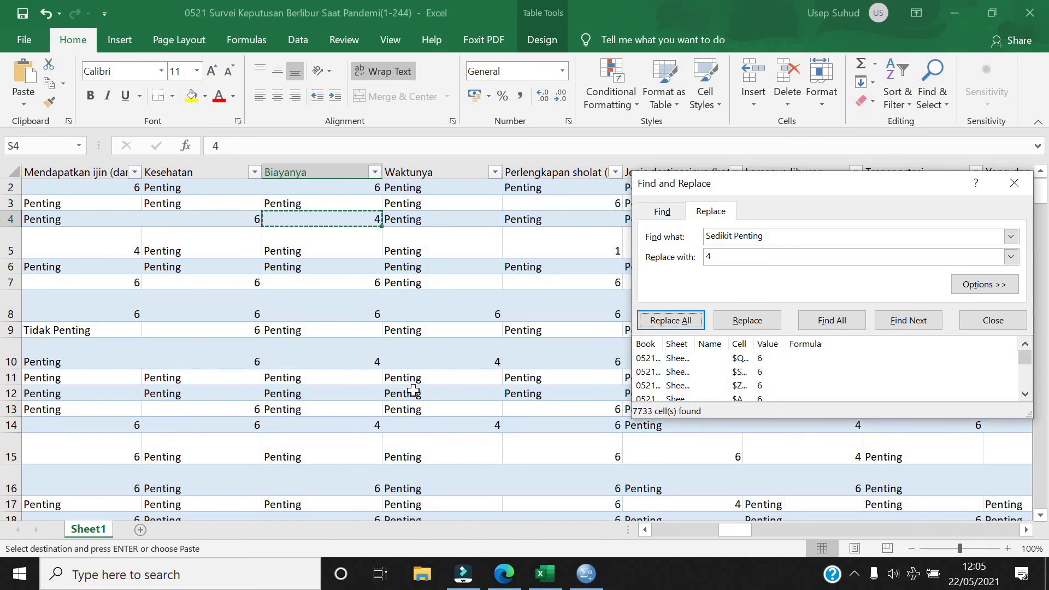
drag(738, 529, 701, 525)
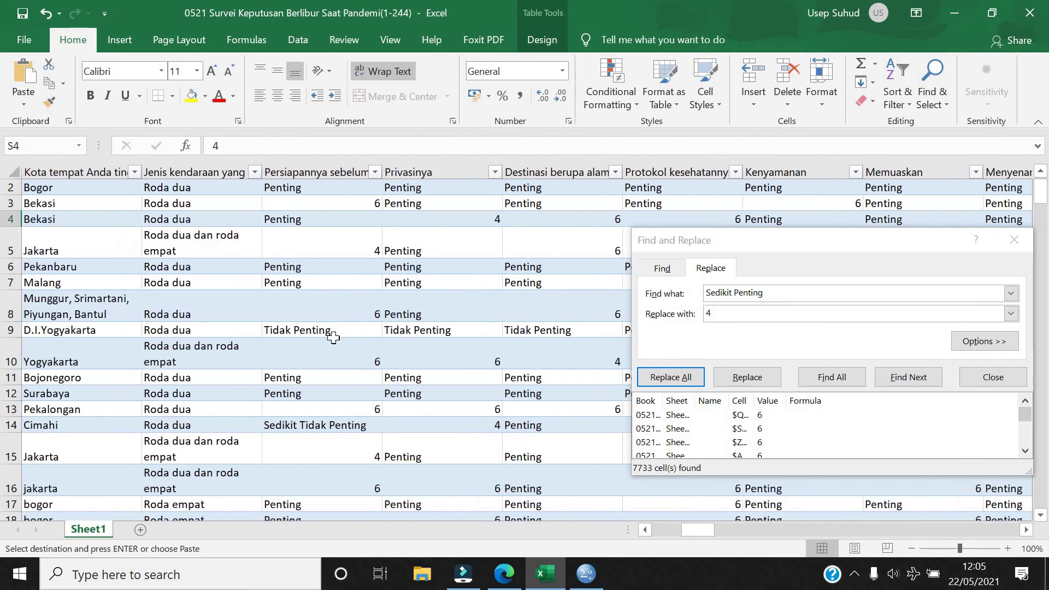
click(339, 424)
key(ctrl+c)
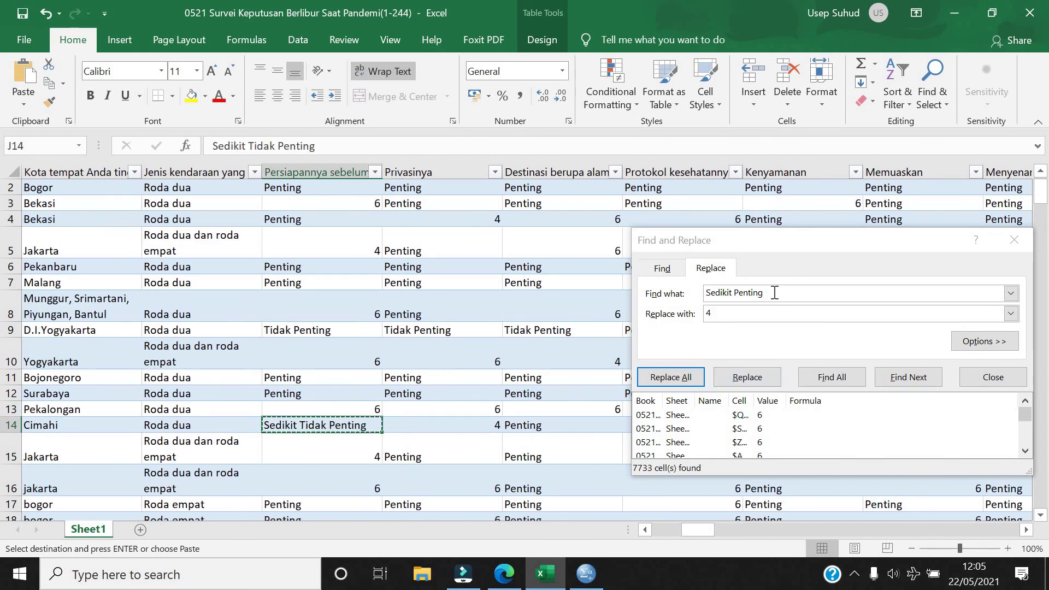
click(664, 284)
key(ctrl+v)
double_click(708, 313)
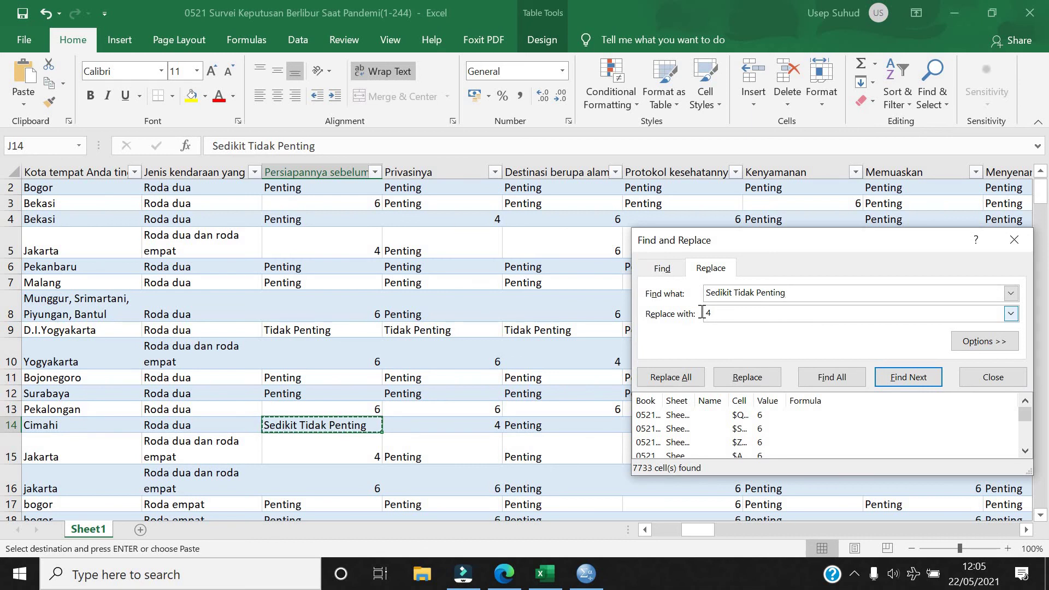
text(3)
click(688, 377)
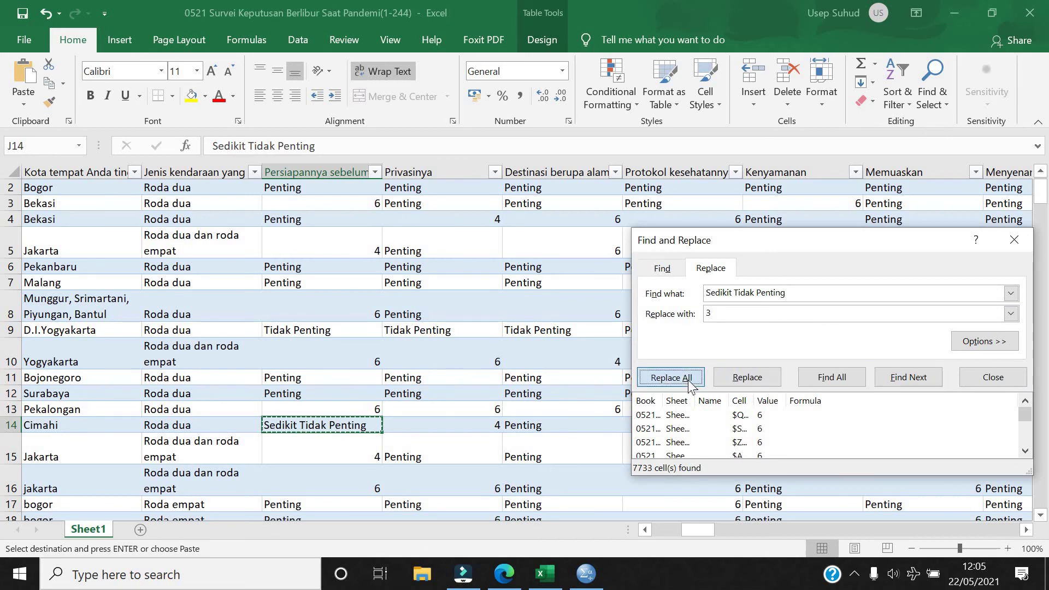
click(533, 333)
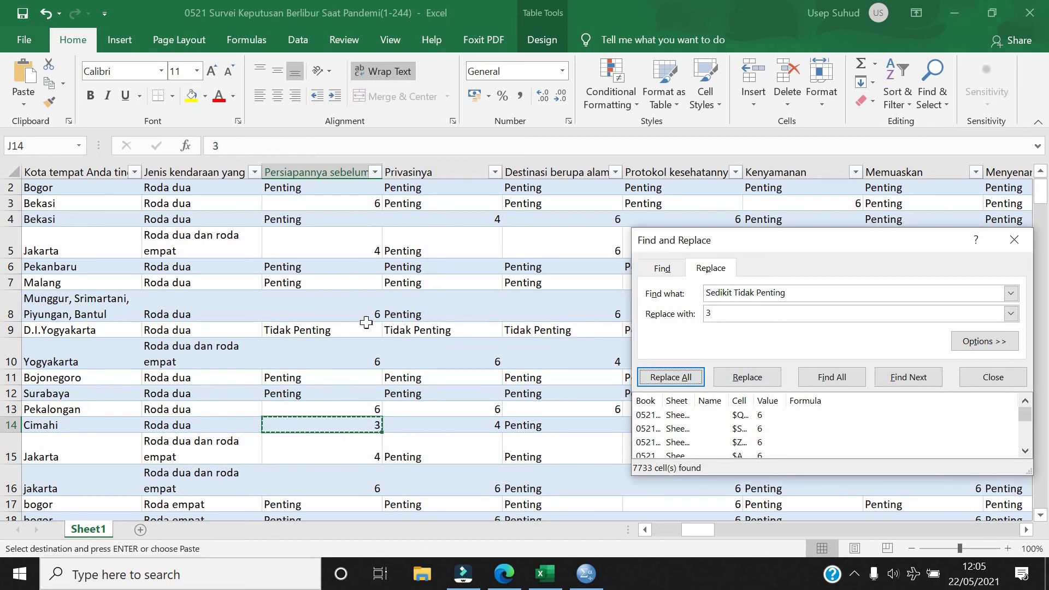
Replace every "Tidak Penting" rating in Sheet1 with 2
click(339, 328)
key(ctrl+c)
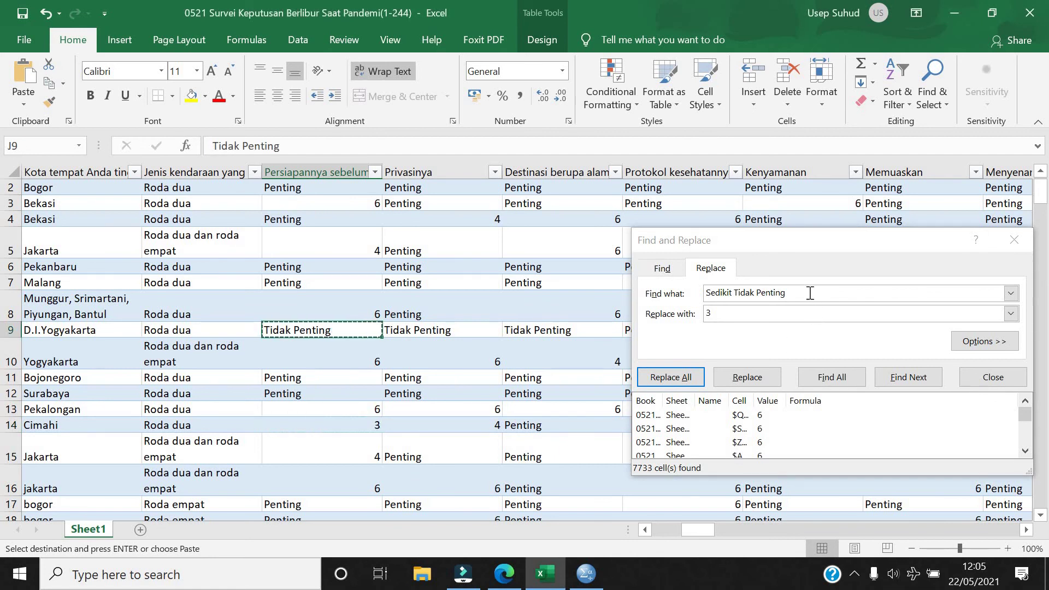
click(637, 293)
key(ctrl+v)
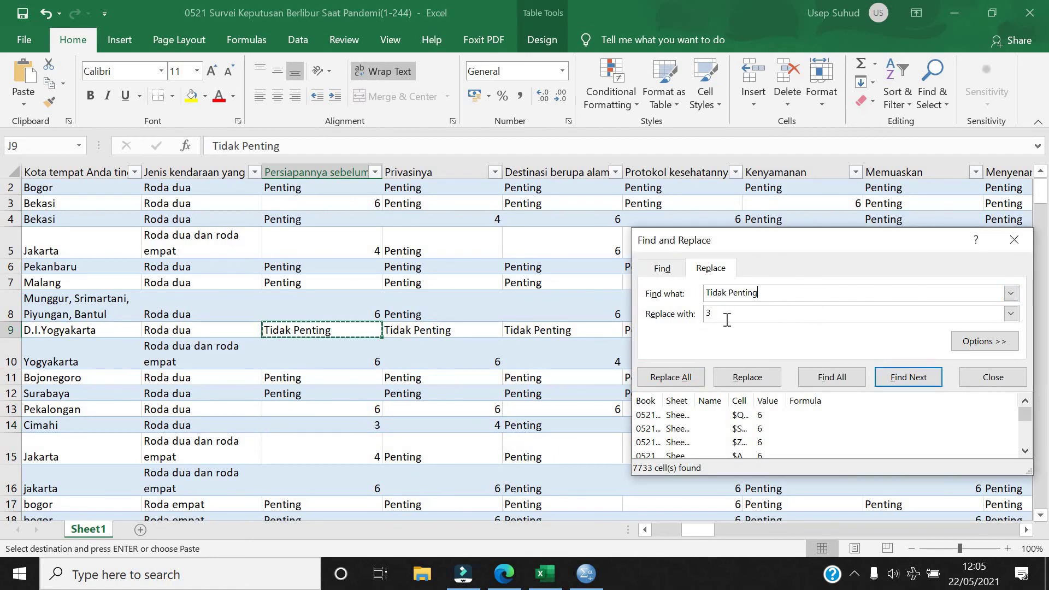
key(Tab)
text(2)
click(683, 376)
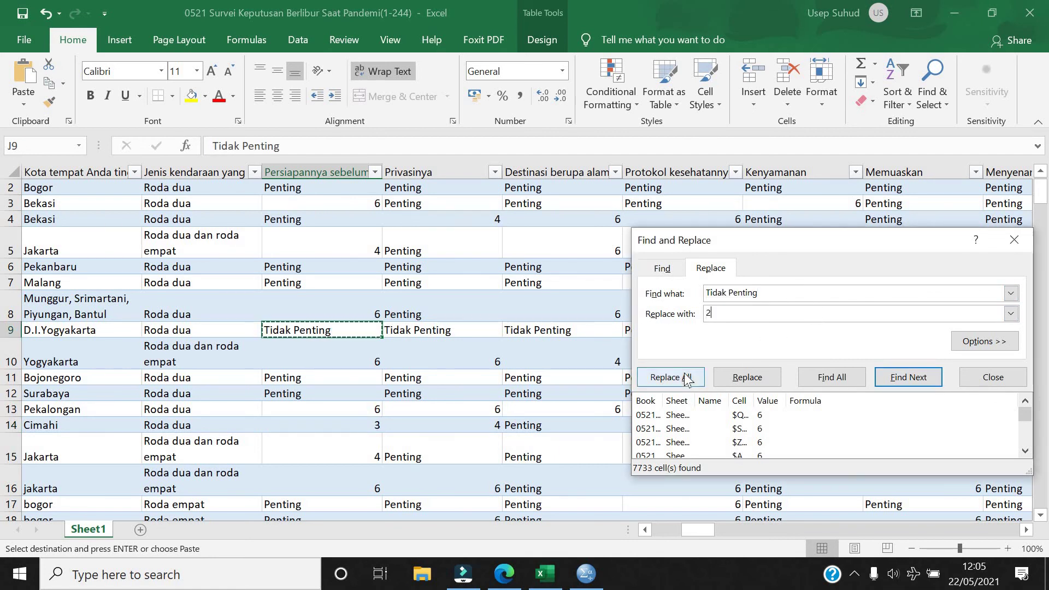
click(542, 332)
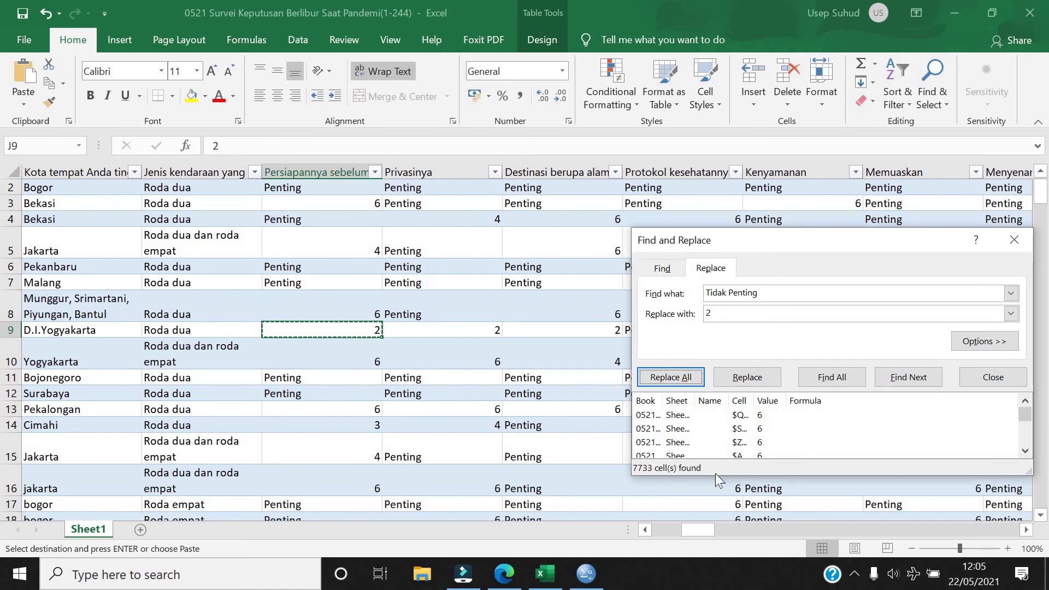
Replace every "Sangat Penting" rating spelled with two spaces between the words with 6, using row 75 of the Dengan siapa perginya column
scroll(550, 404, down, 11)
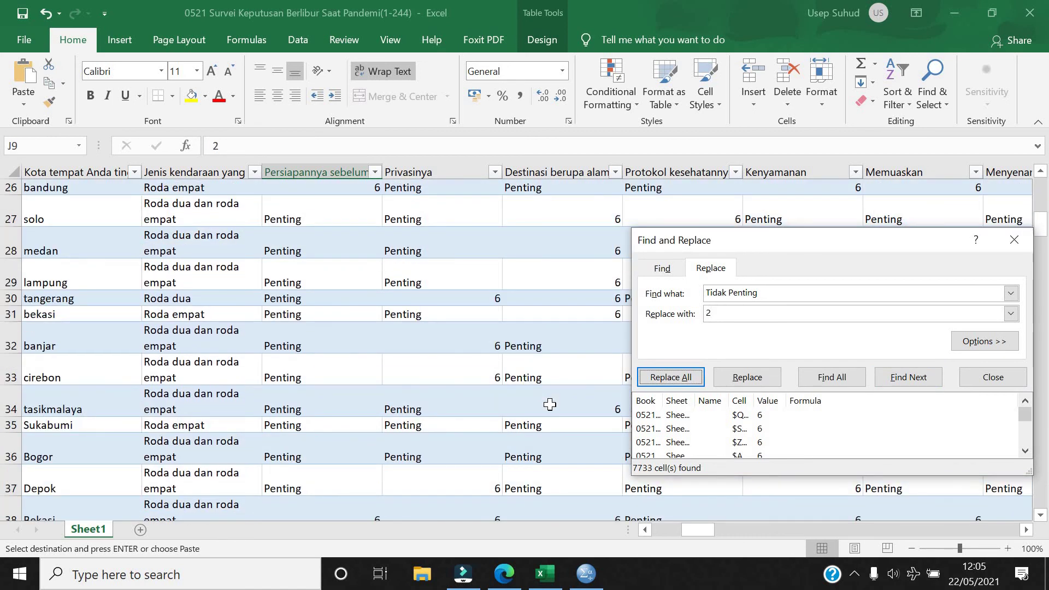
scroll(550, 404, down, 8)
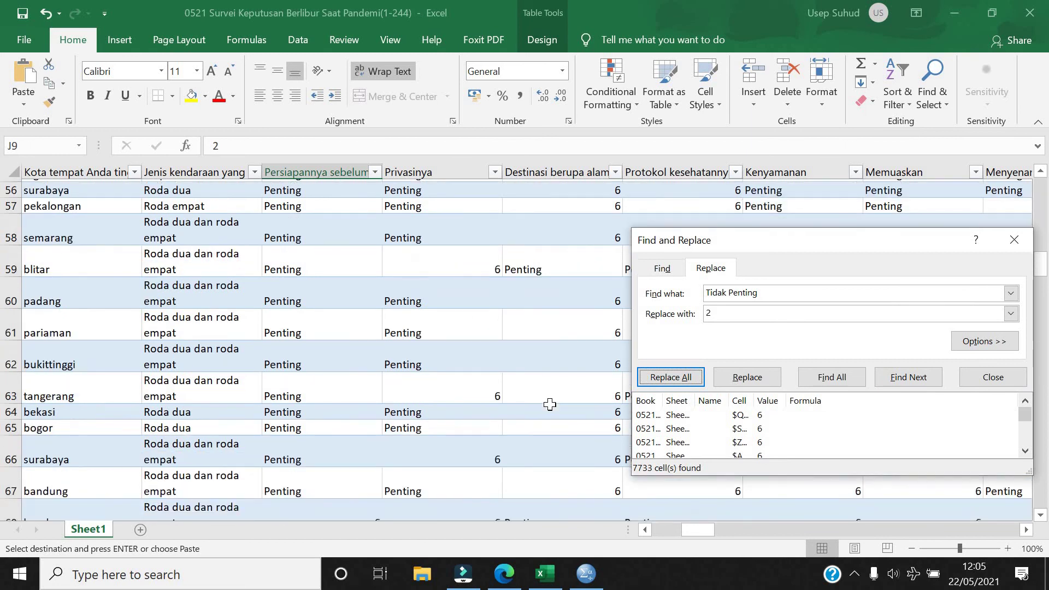
scroll(549, 404, down, 5)
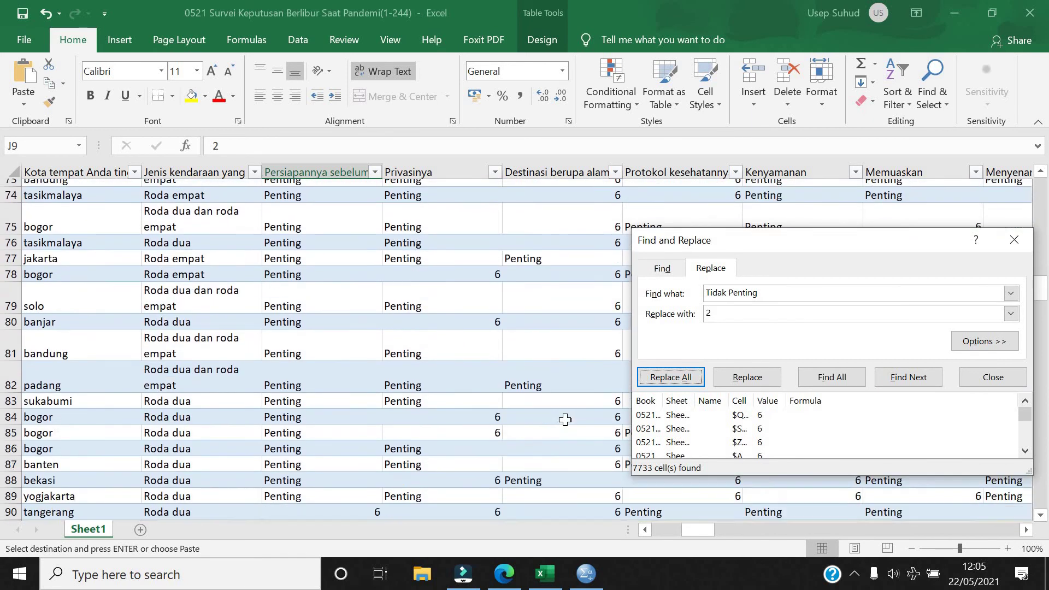
scroll(565, 419, down, 1)
drag(698, 529, 771, 527)
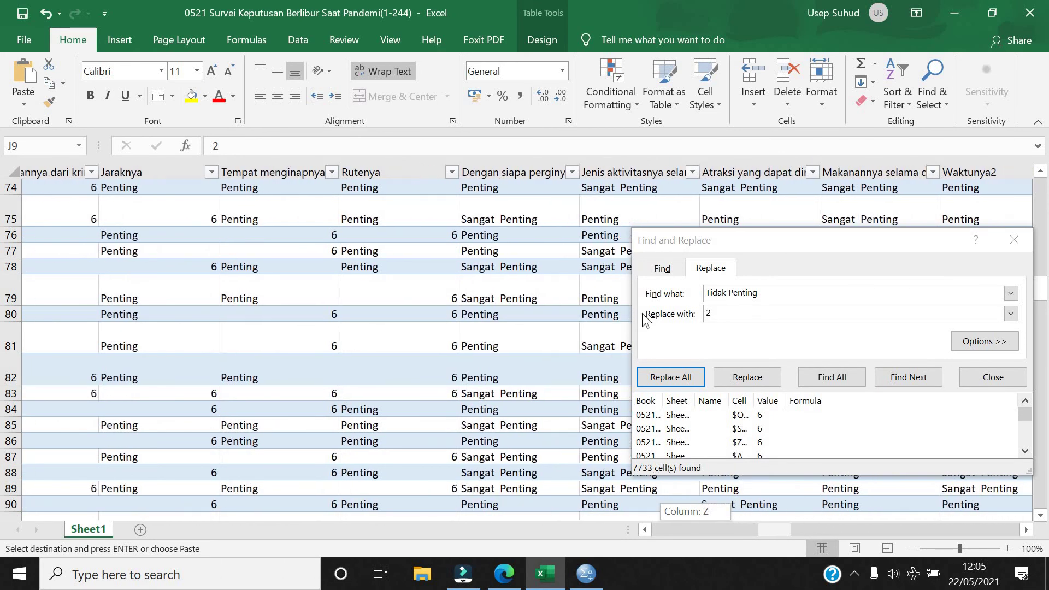
click(585, 220)
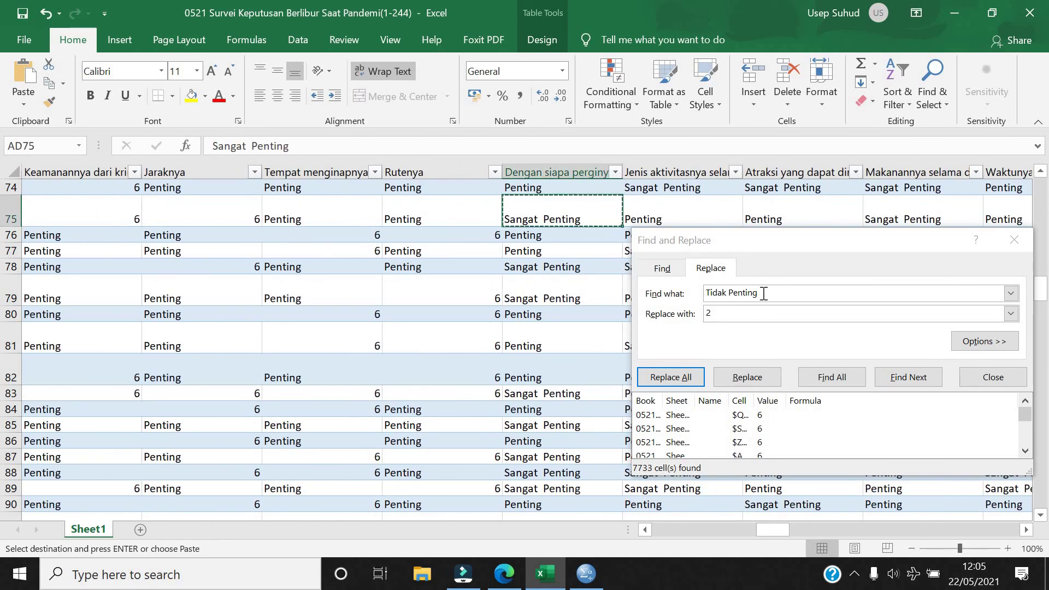
click(645, 297)
text(Sangat  Penting)
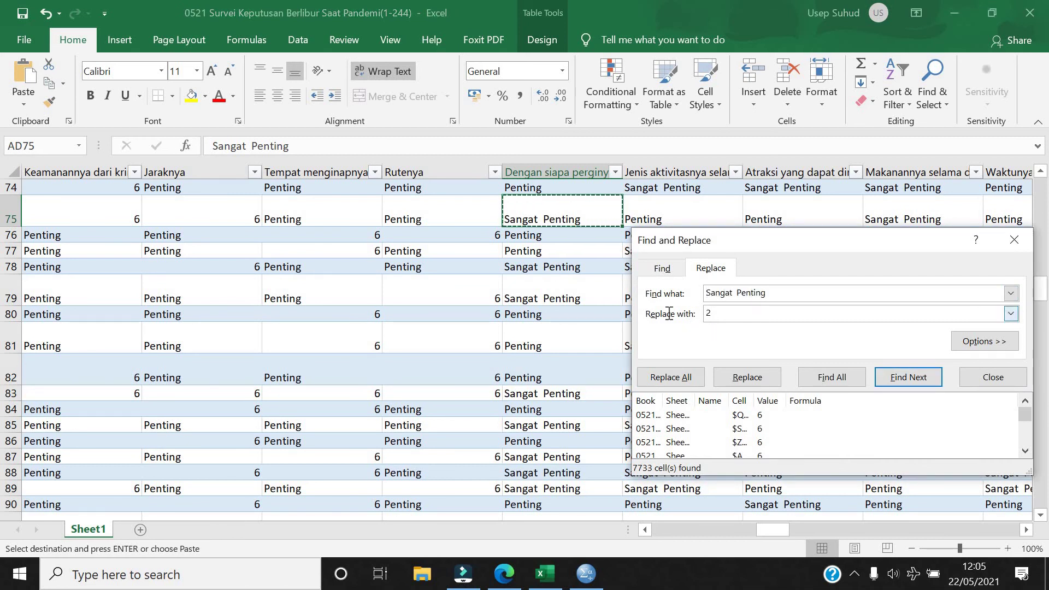
text(6)
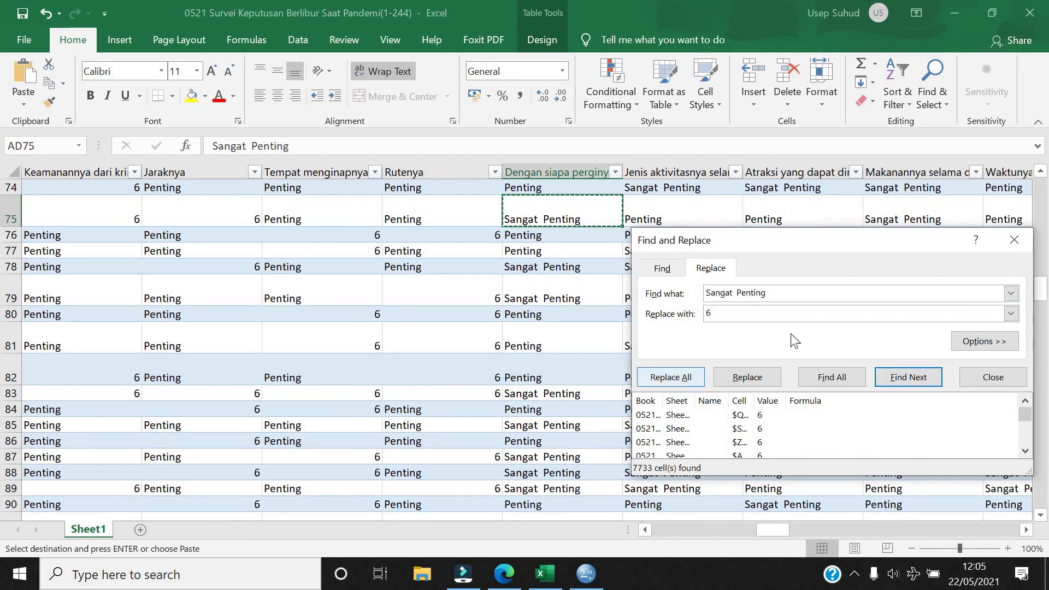
click(673, 378)
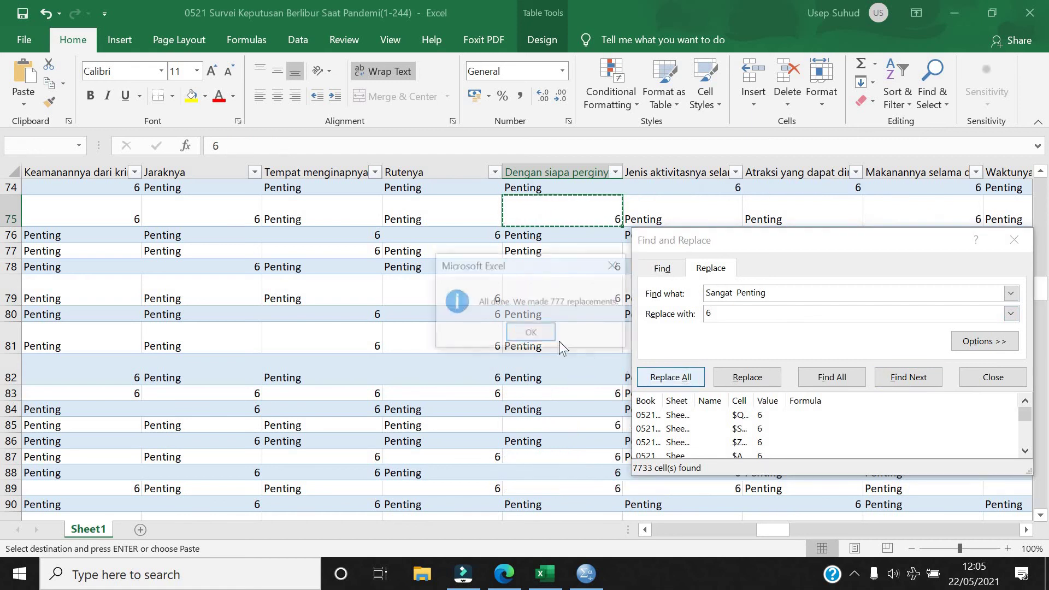
key(Return)
Examine the rating columns across Sheet1, through to the respondent profile columns, for text ratings that still need recoding
scroll(533, 376, up, 10)
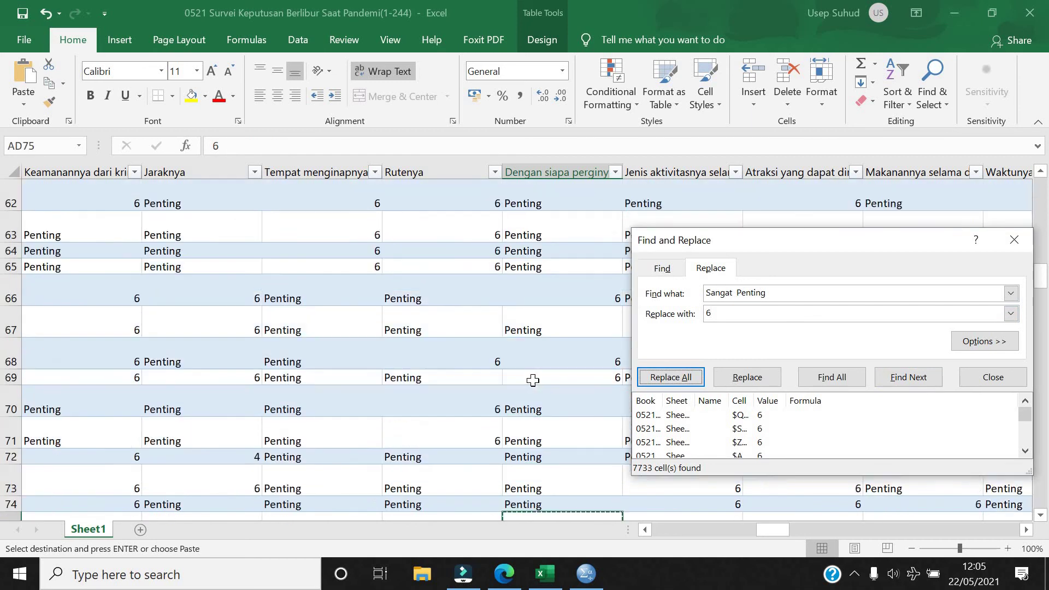
scroll(533, 380, up, 13)
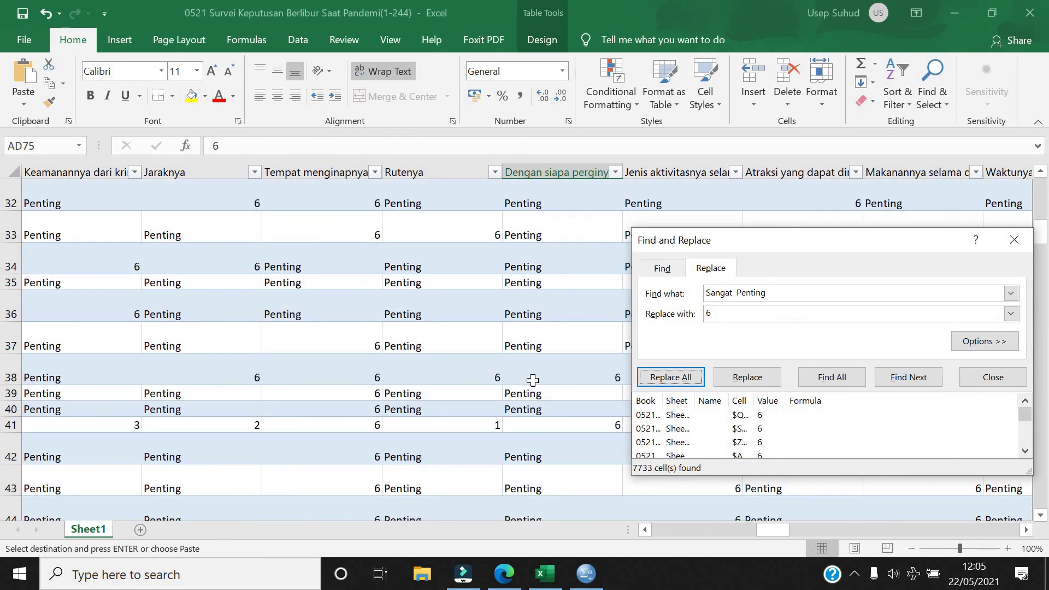
scroll(532, 381, up, 2)
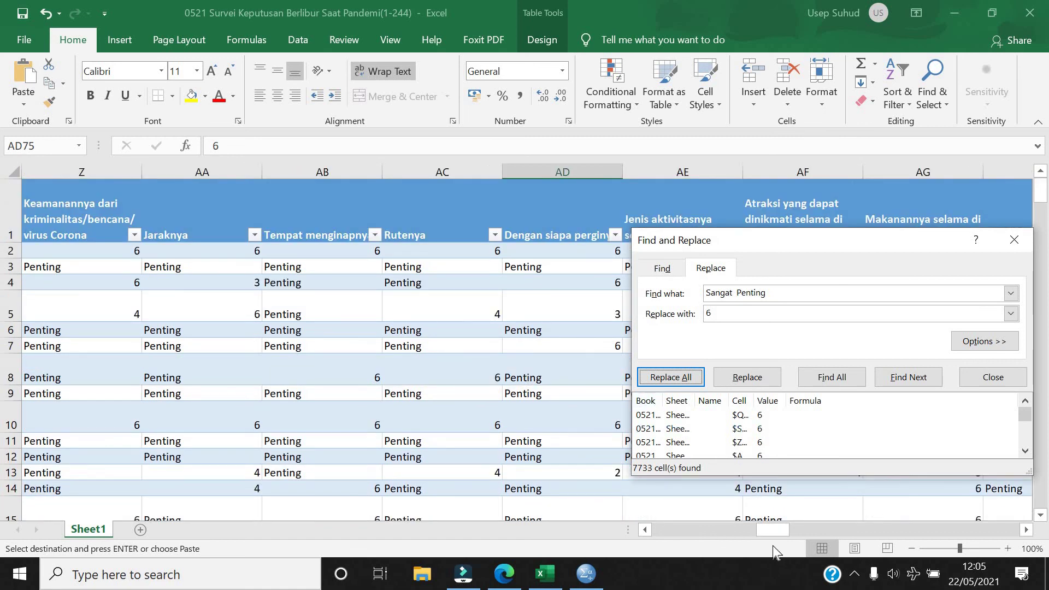
drag(776, 533, 822, 531)
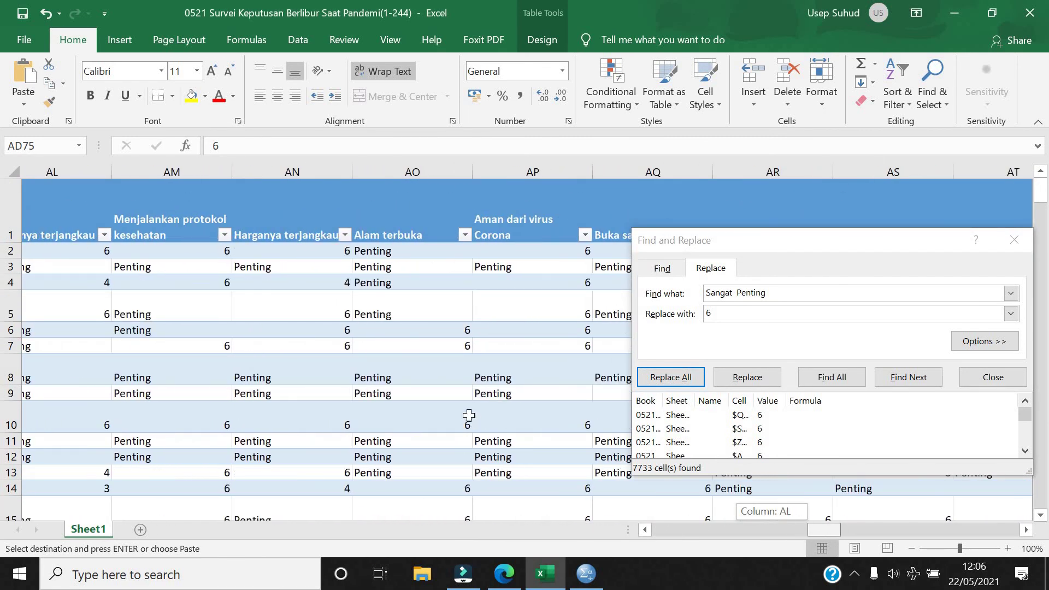
scroll(469, 414, down, 11)
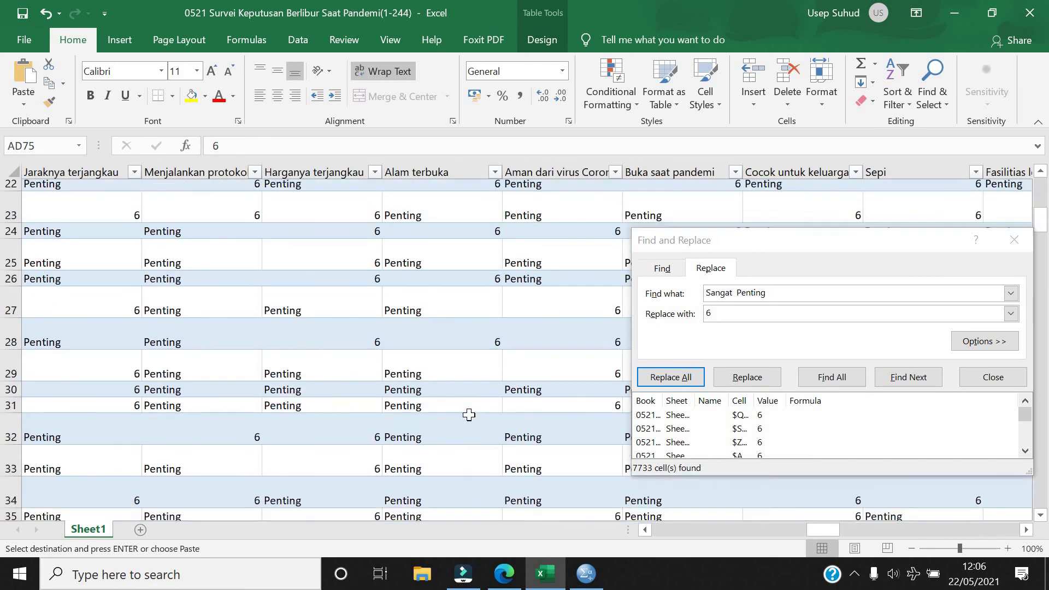
scroll(468, 414, down, 12)
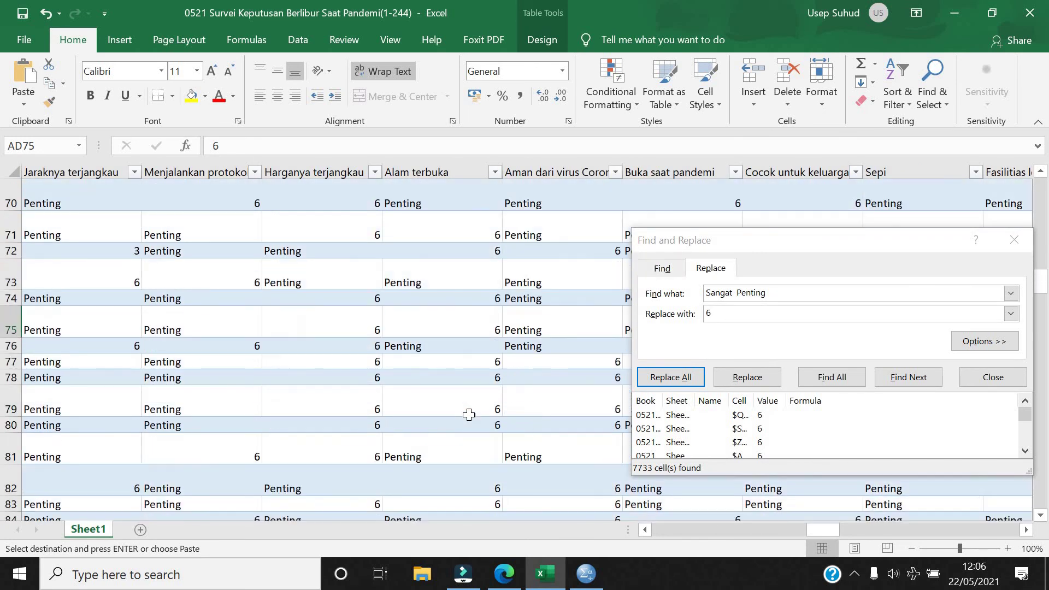
scroll(469, 414, down, 14)
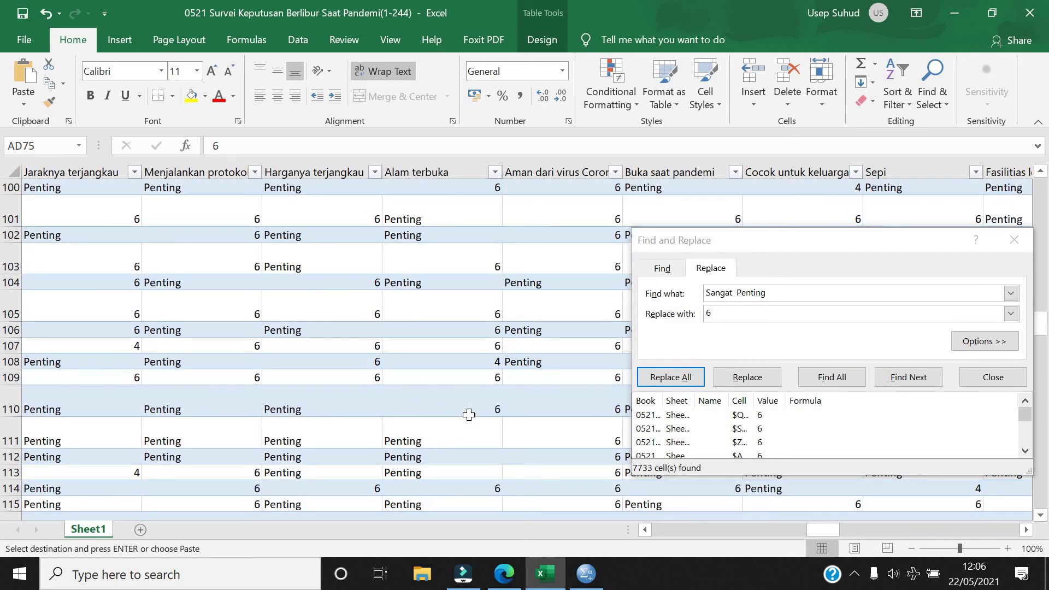
scroll(468, 415, down, 7)
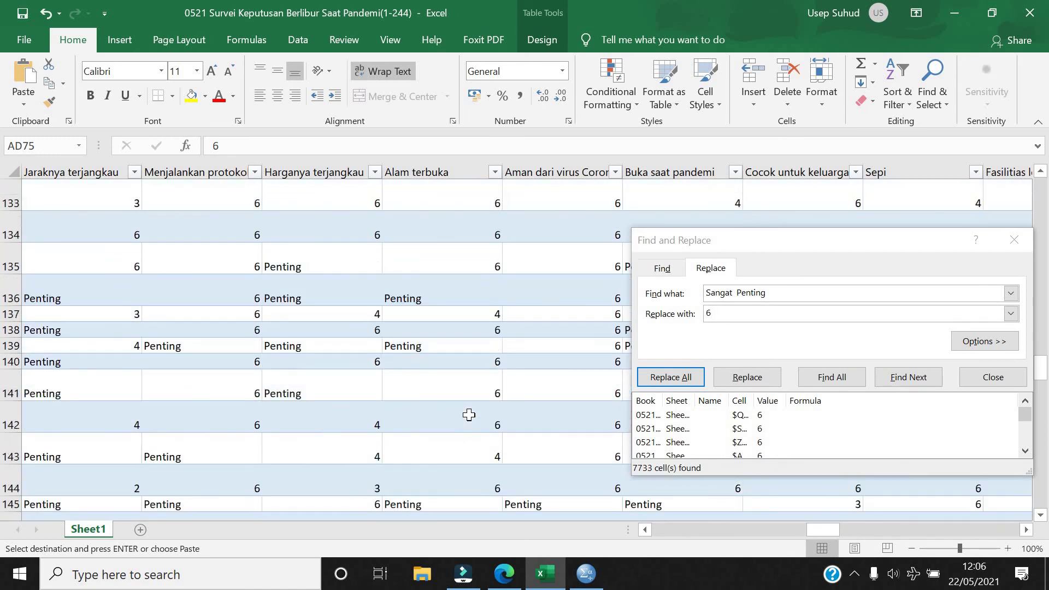
ctrl+scroll(469, 414, down, 3)
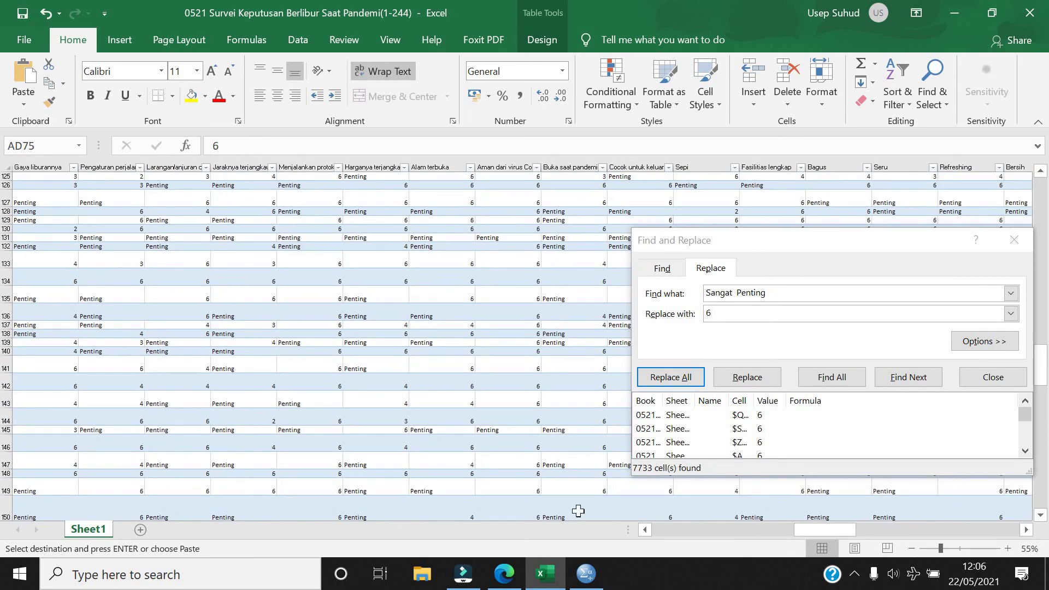
drag(810, 527, 998, 529)
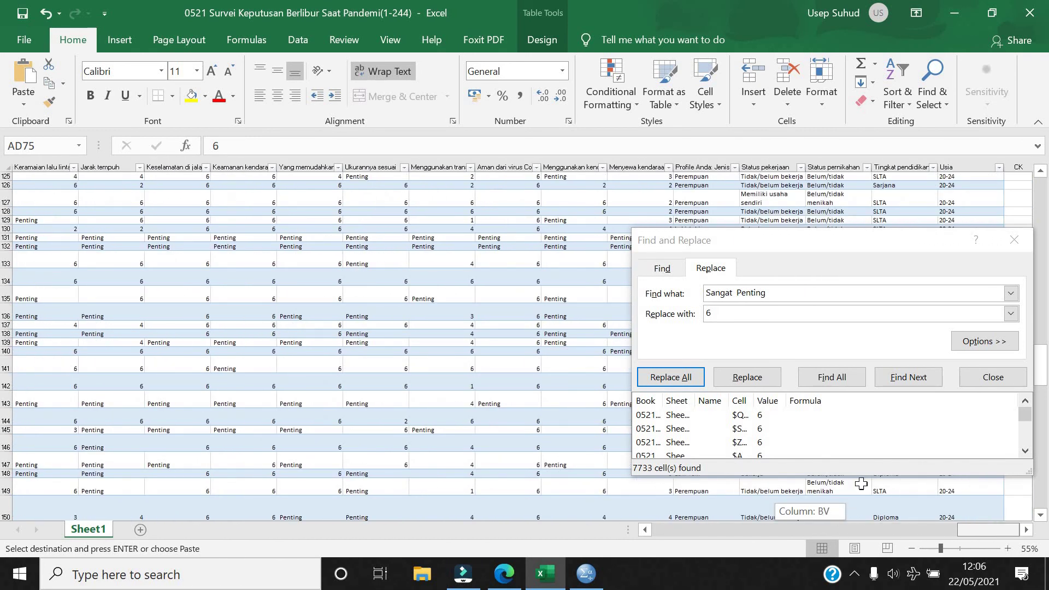
drag(861, 483, 861, 483)
Replace every " Penting" rating that has a leading space with 5, using row 132 of the Ukurannya sesuai column as the search text
click(369, 245)
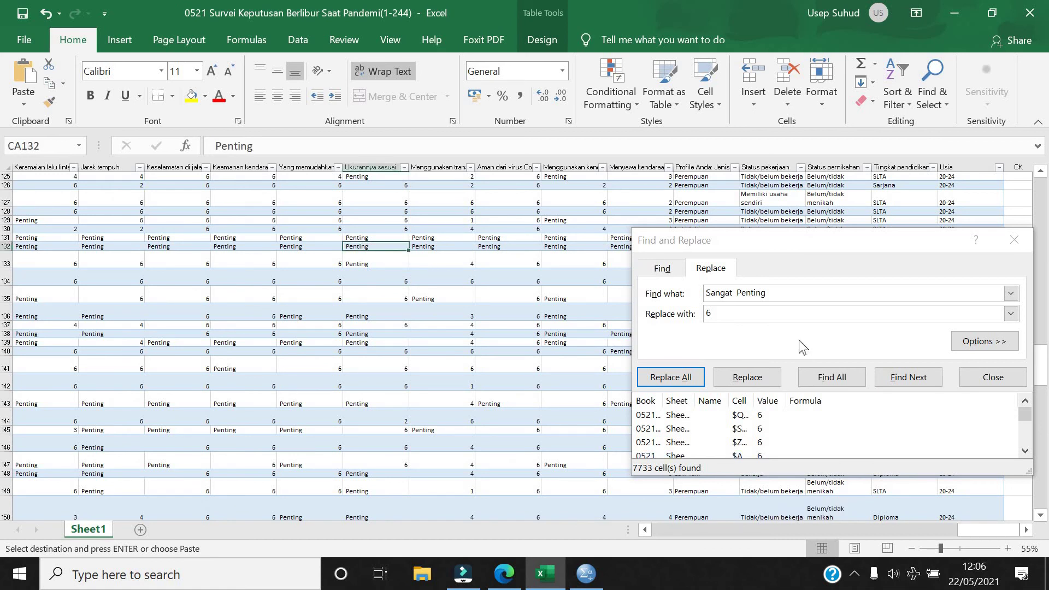
key(alt+n)
text(Penting)
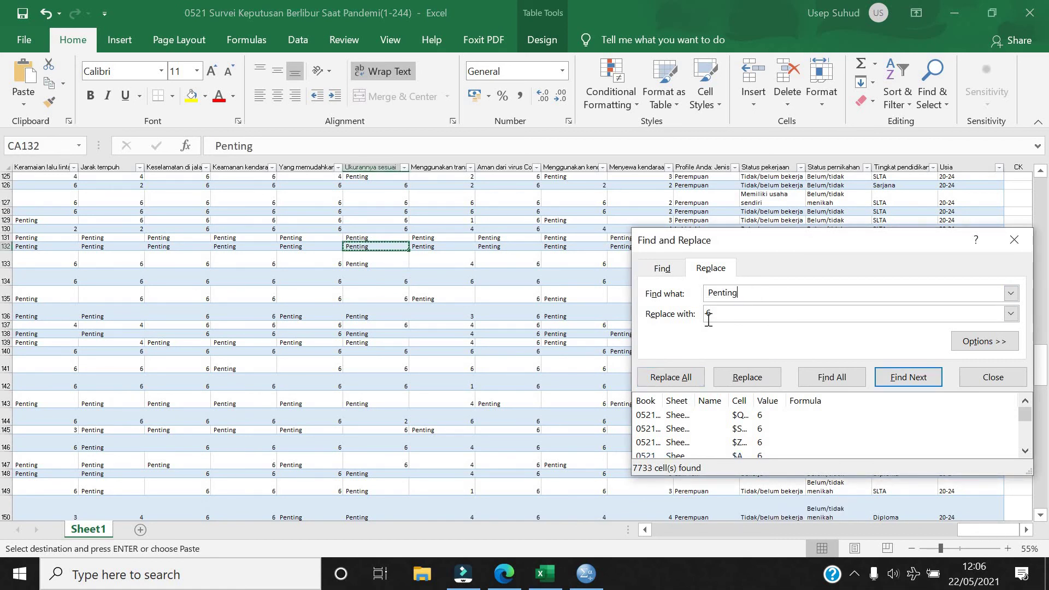
text(5)
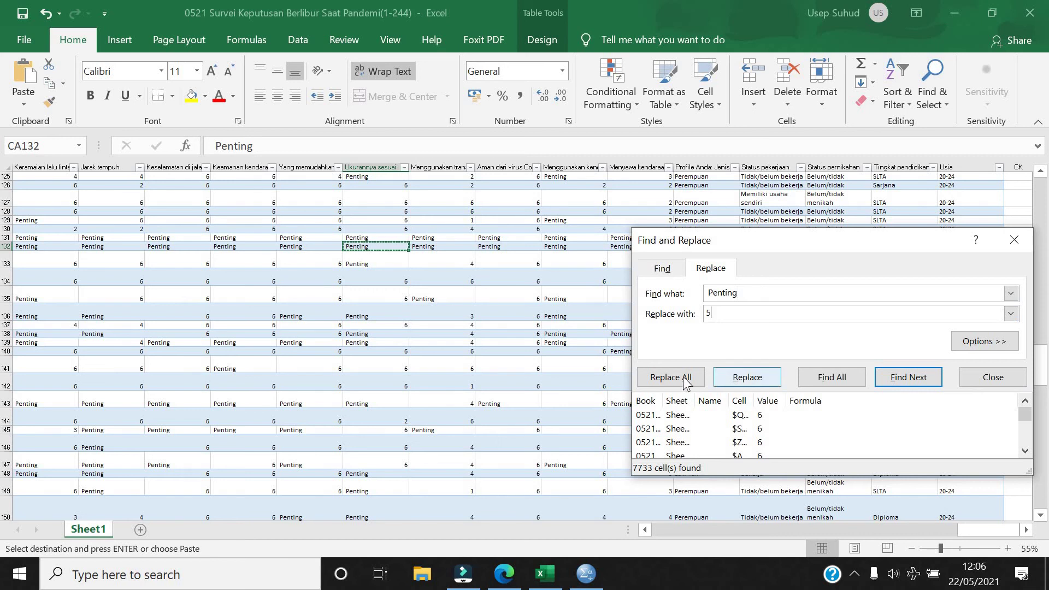
click(682, 380)
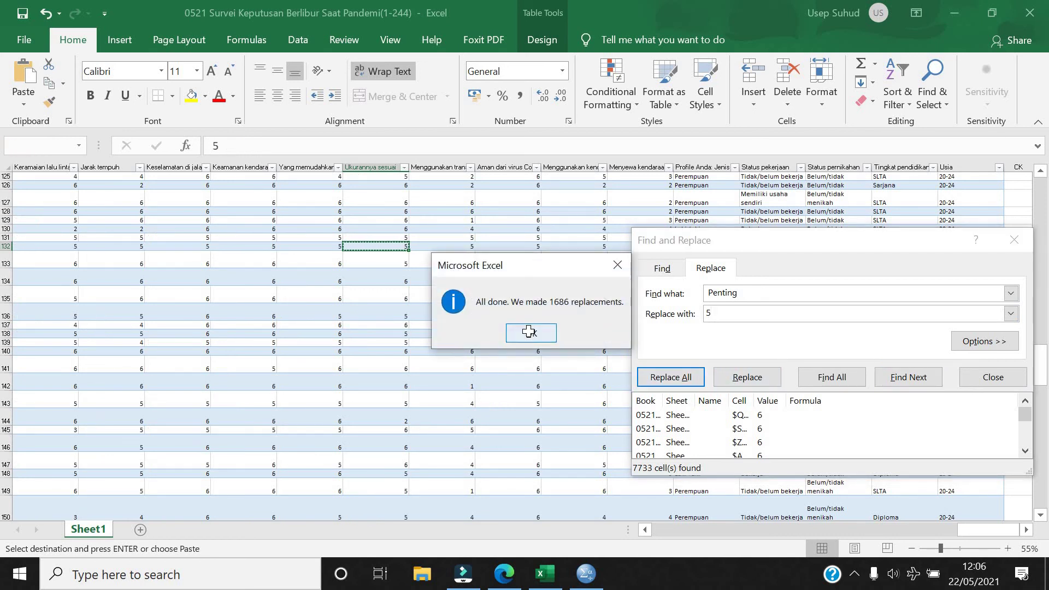
click(533, 331)
Replace every remaining "Penting" rating in Sheet1 with 5, using row 139 of the Harga terjangkau column as the search text
scroll(461, 377, down, 3)
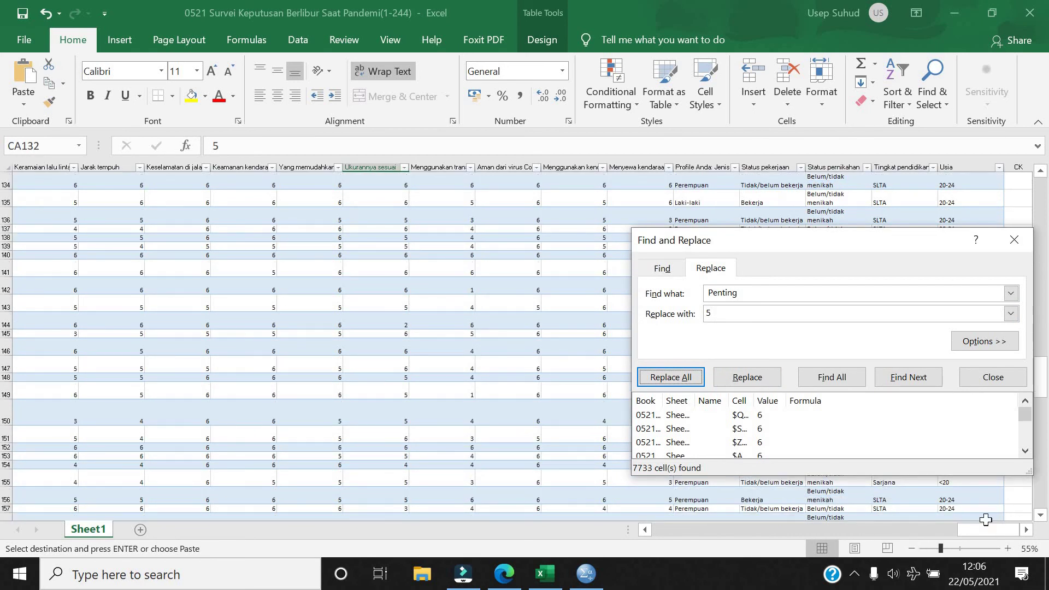
drag(978, 529, 884, 535)
click(311, 247)
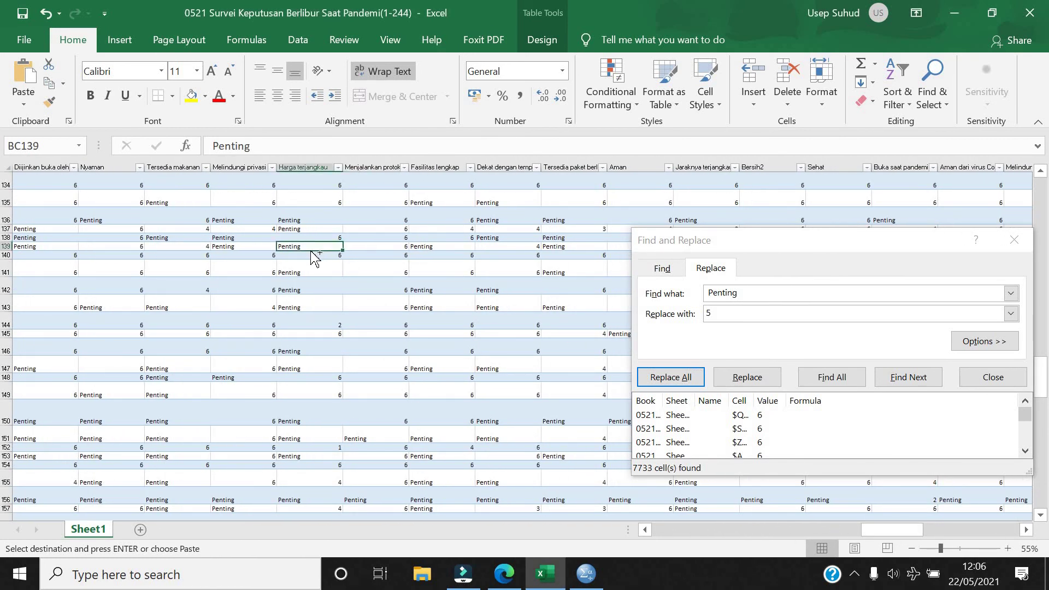
key(ctrl+c)
key(ctrl+h)
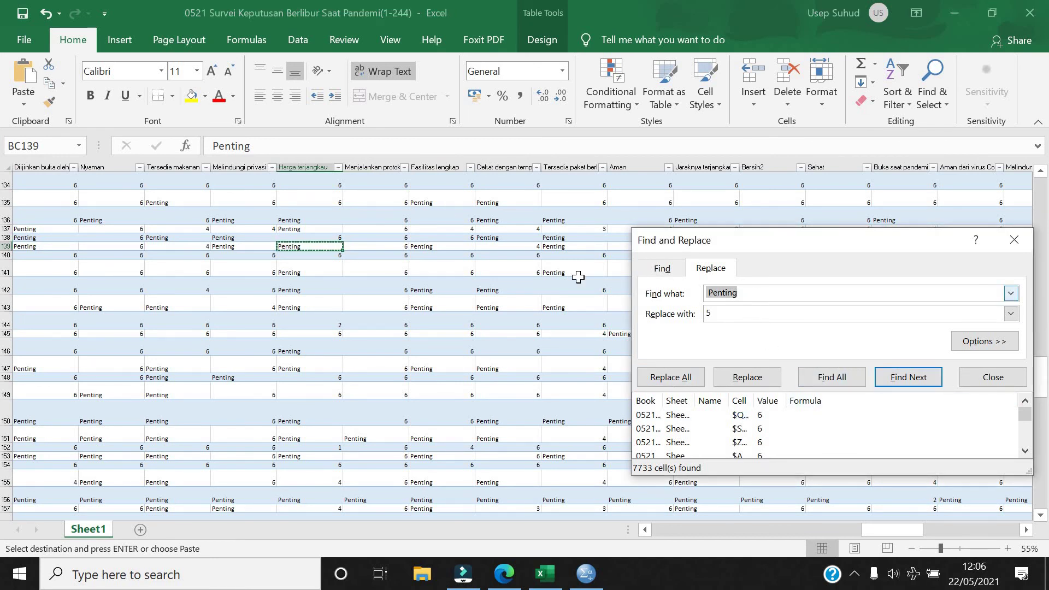
key(ctrl+v)
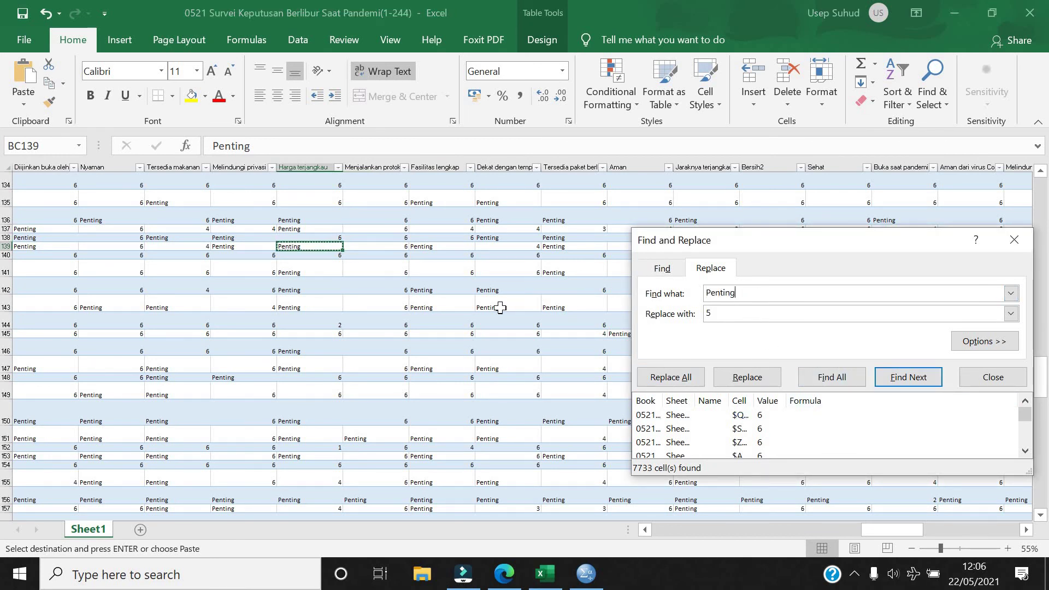
click(687, 377)
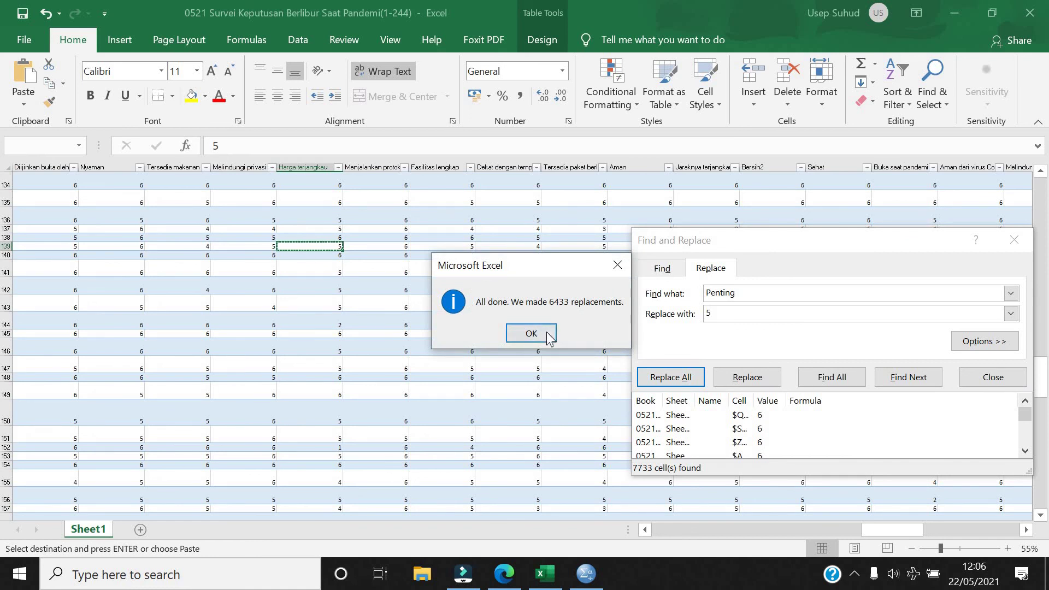
click(546, 331)
Replace every "Laki-laki" entry in the gender profile column with 1
scroll(546, 331, up, 19)
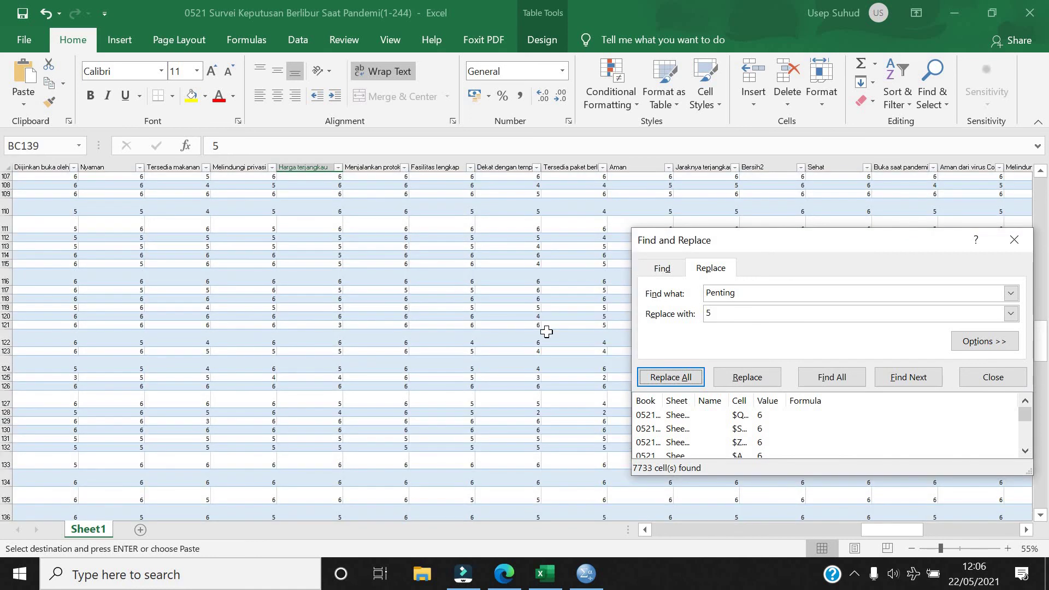
scroll(768, 475, up, 5)
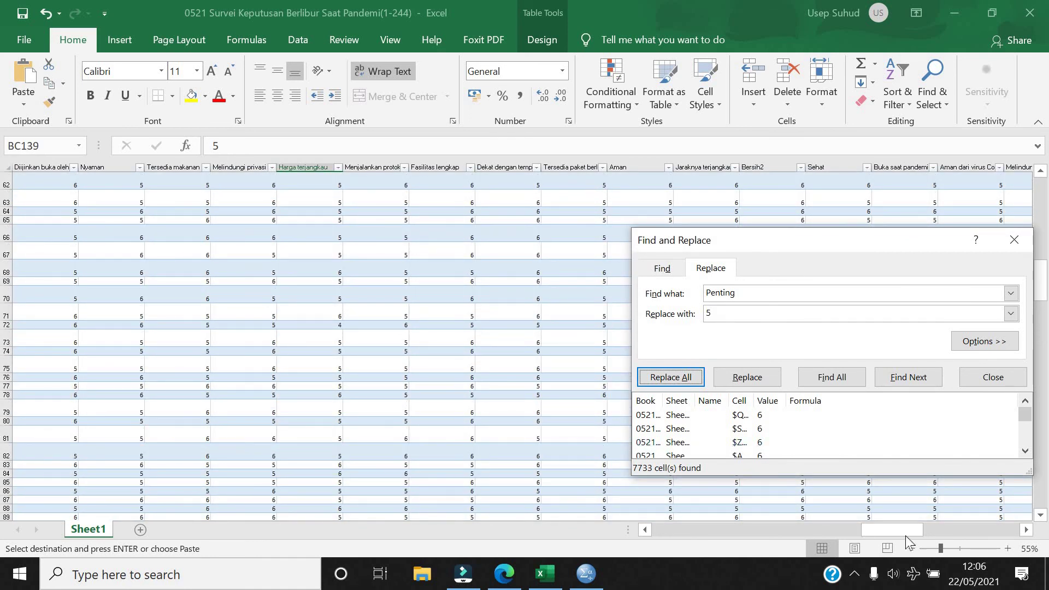
drag(870, 527, 682, 514)
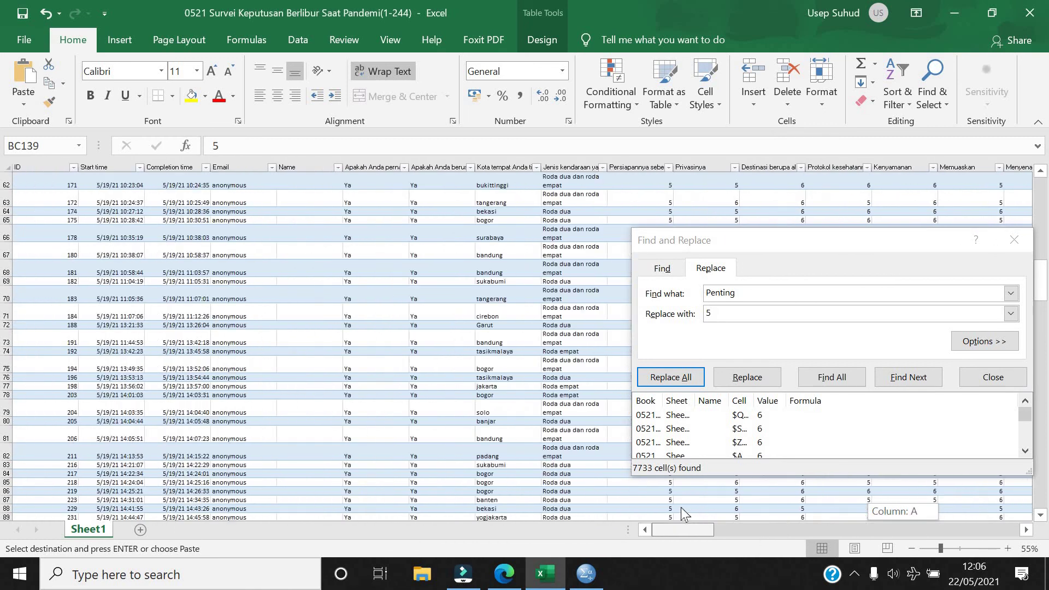
drag(951, 540, 1043, 540)
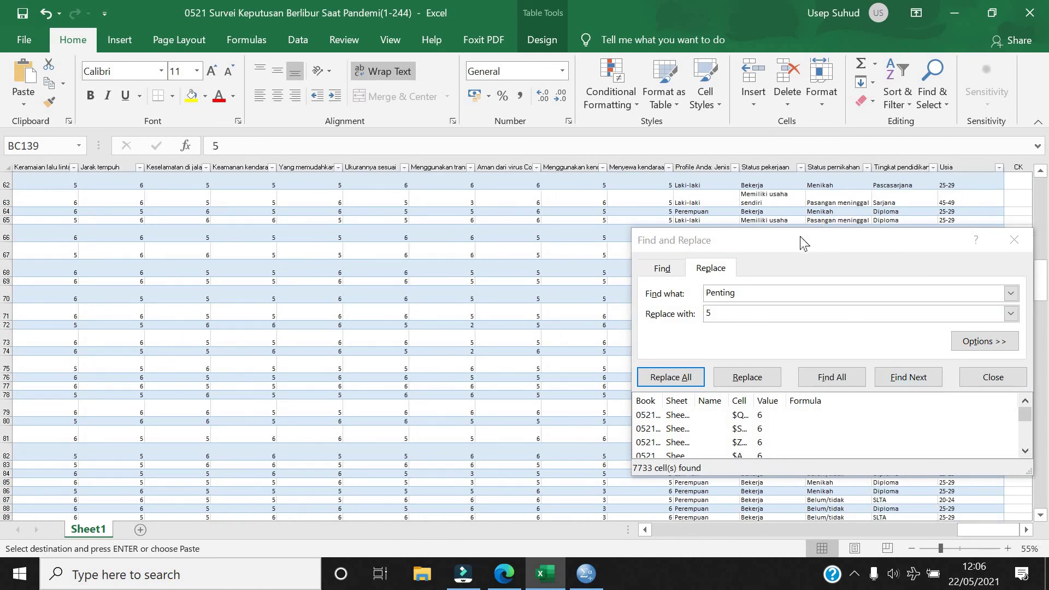
drag(802, 241, 369, 214)
click(706, 185)
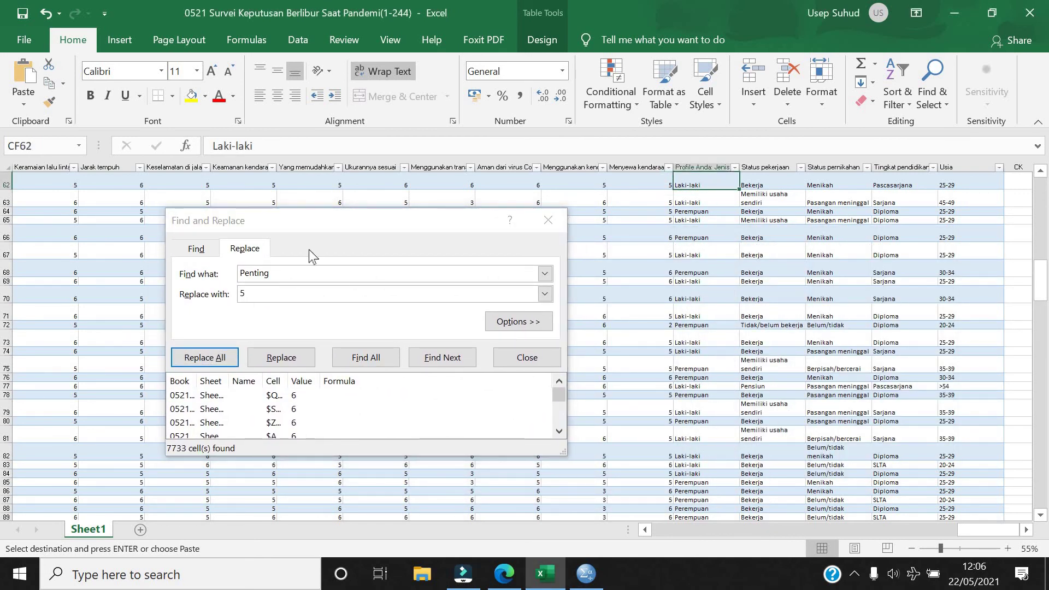
click(171, 282)
text(Laki-laki)
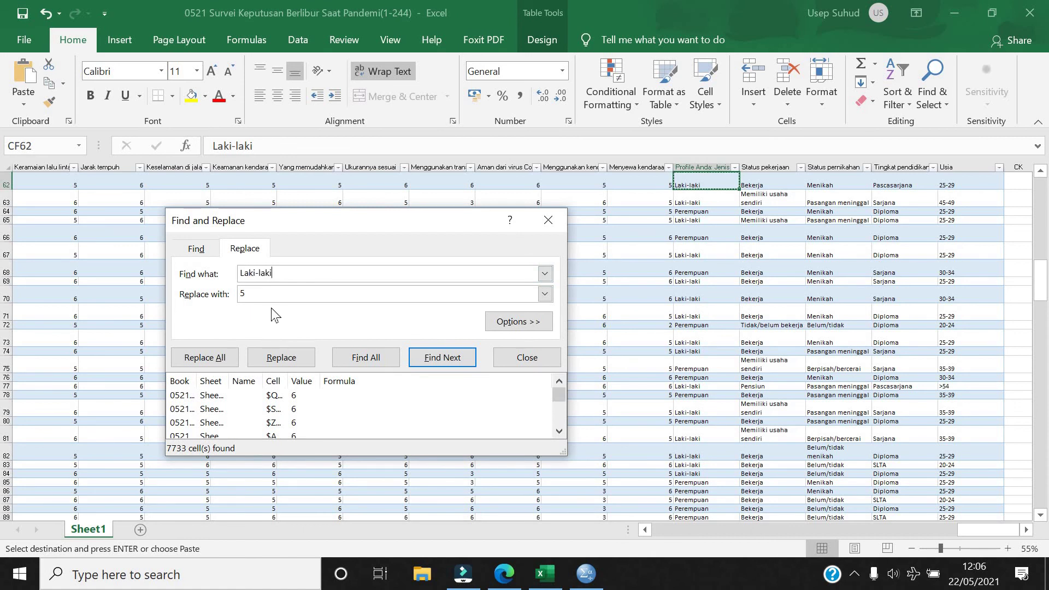
text(1)
click(218, 357)
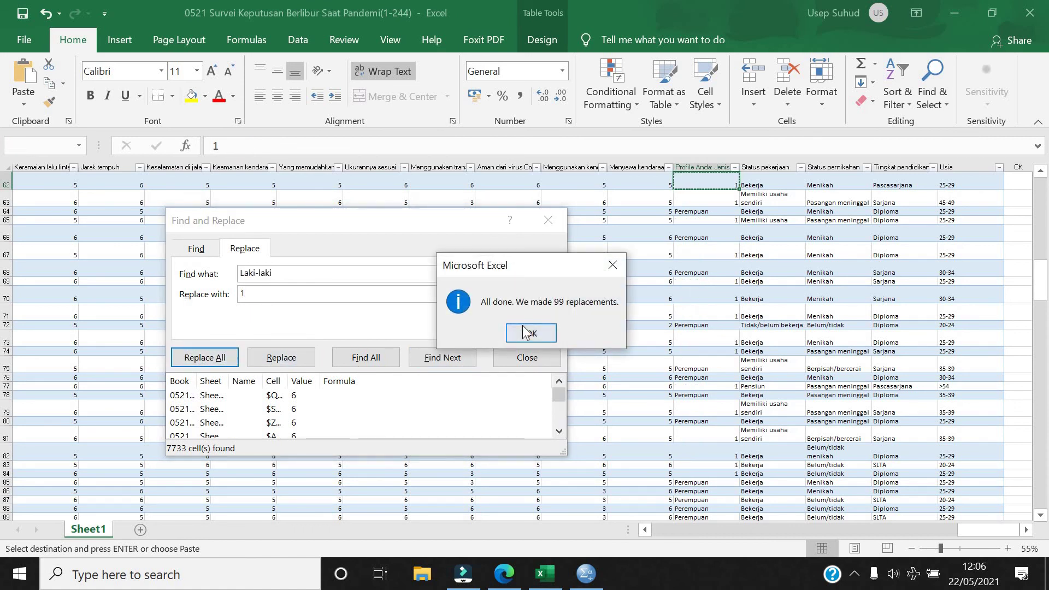
click(525, 331)
Replace every "Perempuan" entry in the gender profile column with 2
click(710, 213)
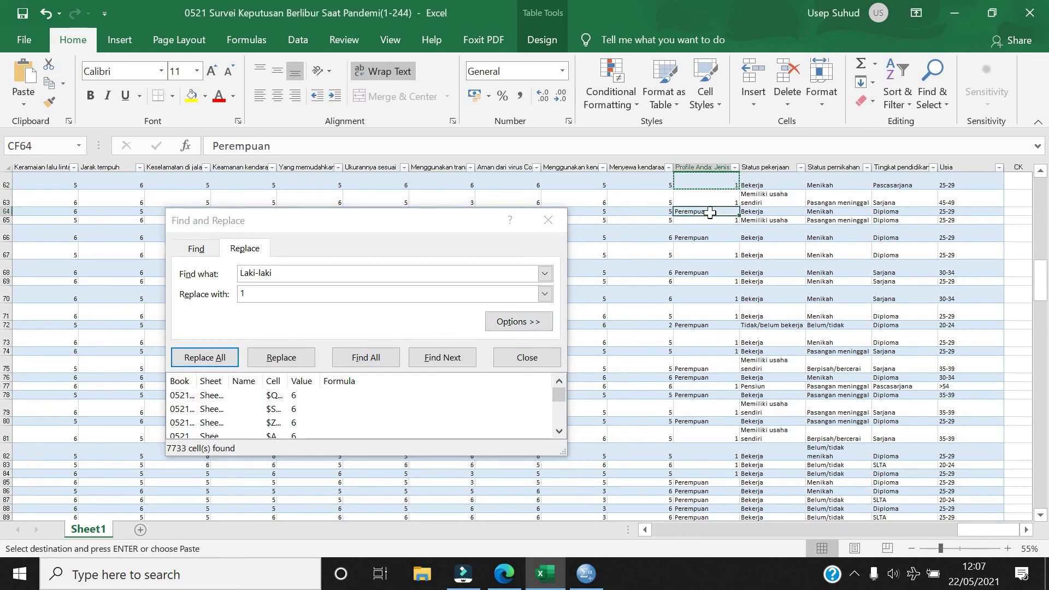
key(ctrl+c)
click(198, 258)
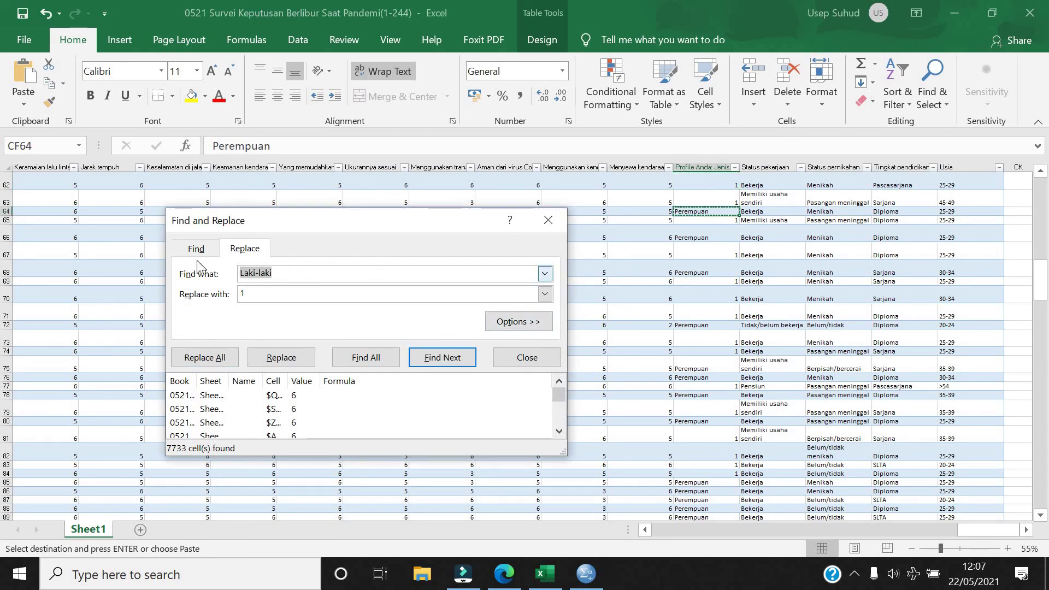
key(ctrl+v)
drag(267, 297, 191, 298)
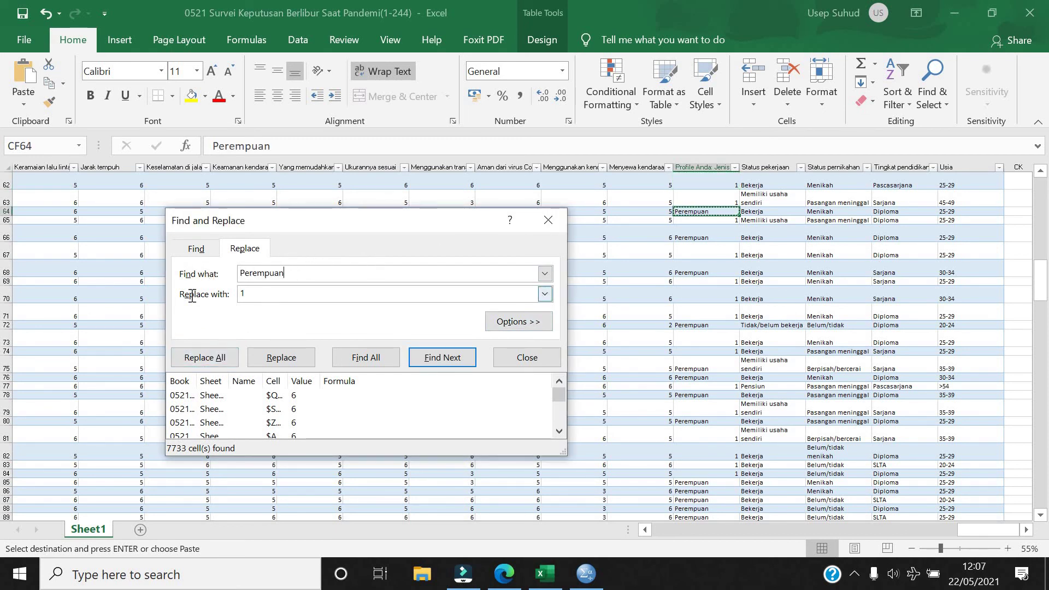
text(2)
click(233, 361)
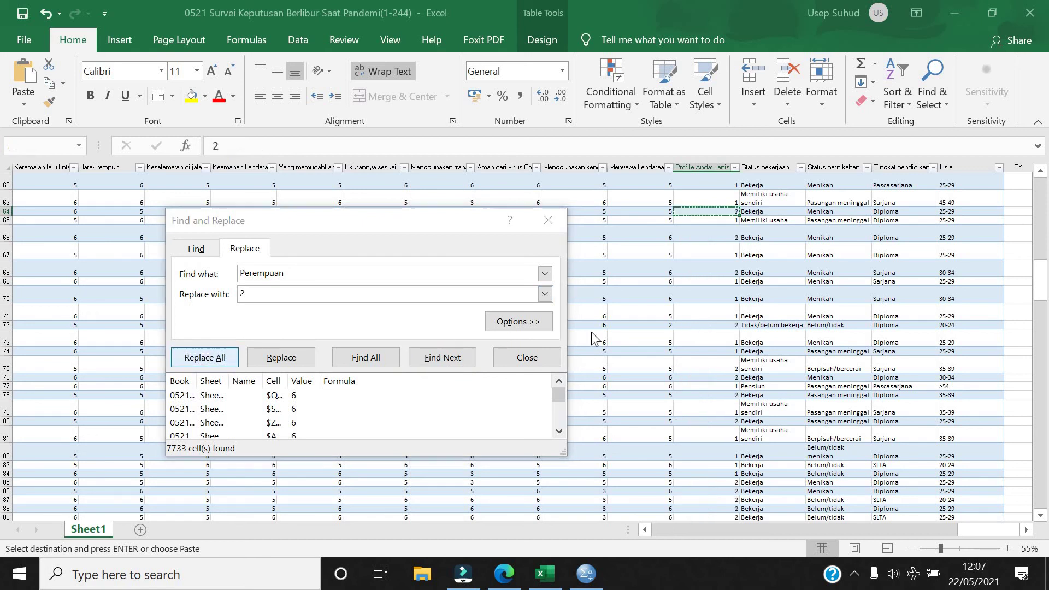
click(534, 337)
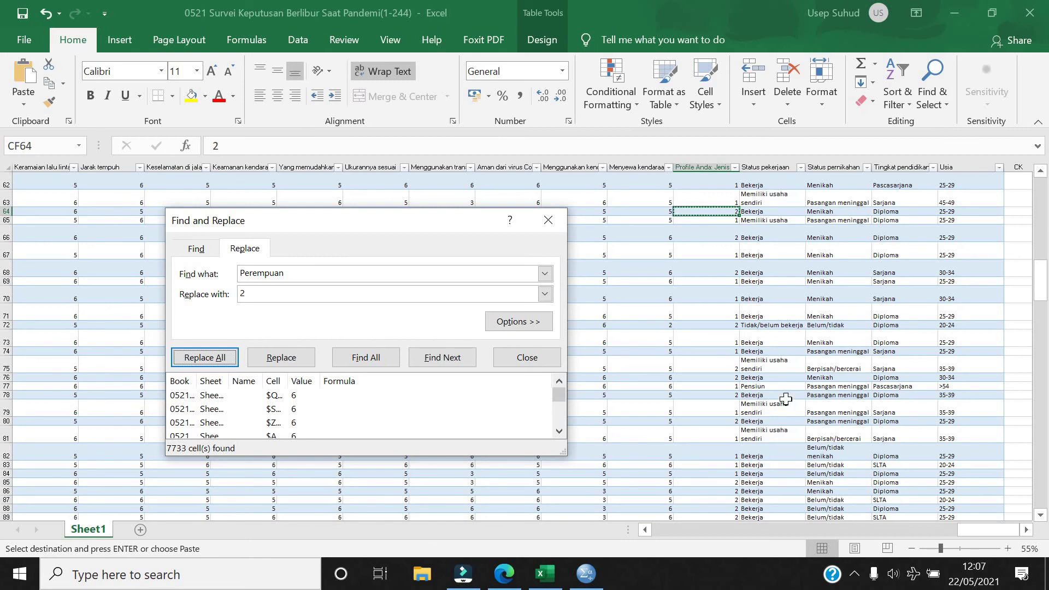
Replace every "Tidak/belum bekerja" entry in the Status pekerjaan column with 1
click(778, 370)
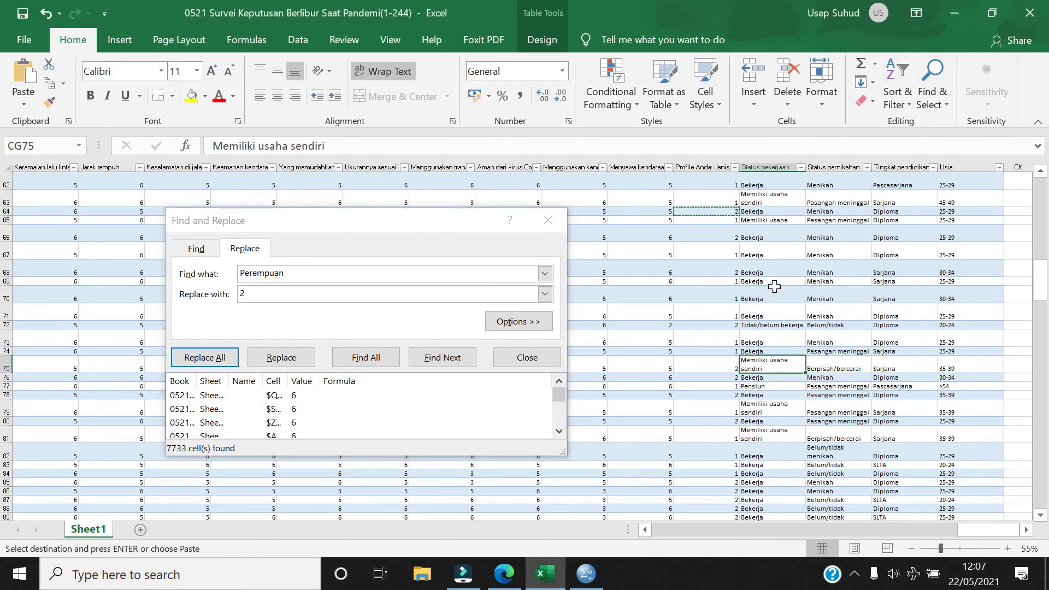
scroll(773, 287, up, 12)
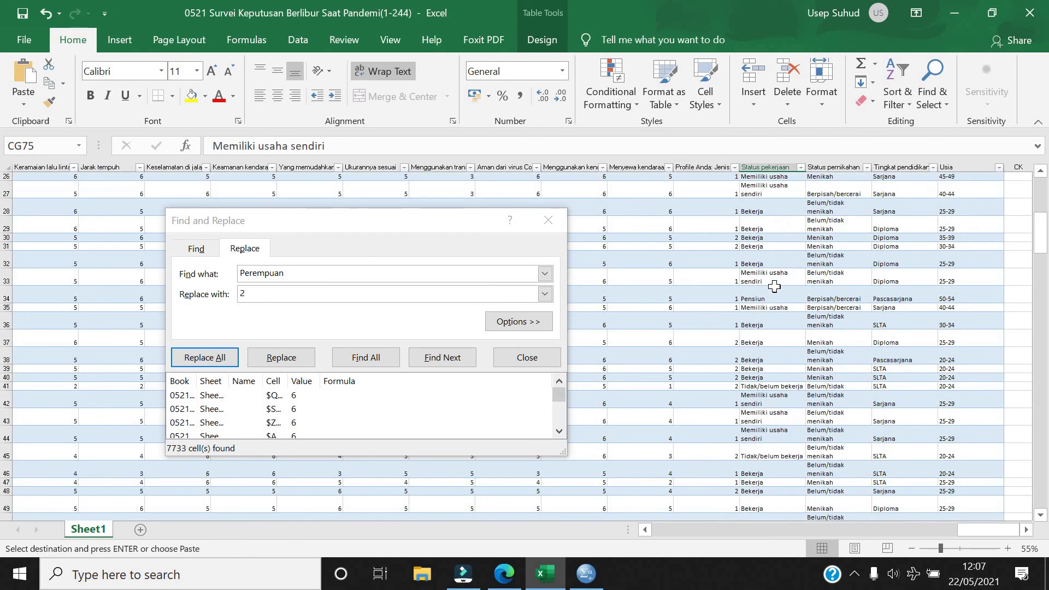
click(783, 389)
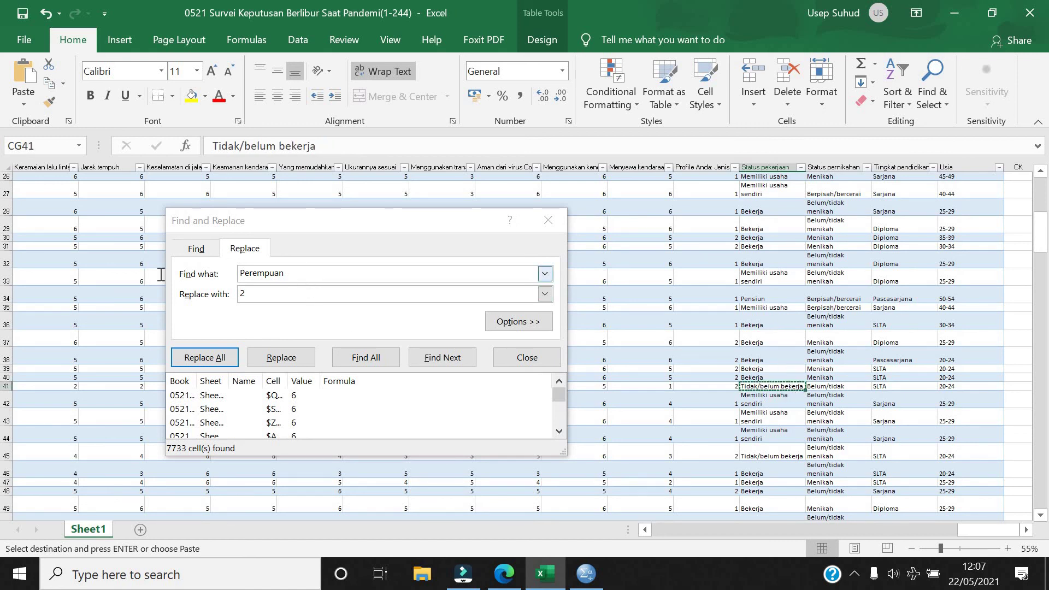
key(ctrl+h)
text(Tidak/belum bekerja)
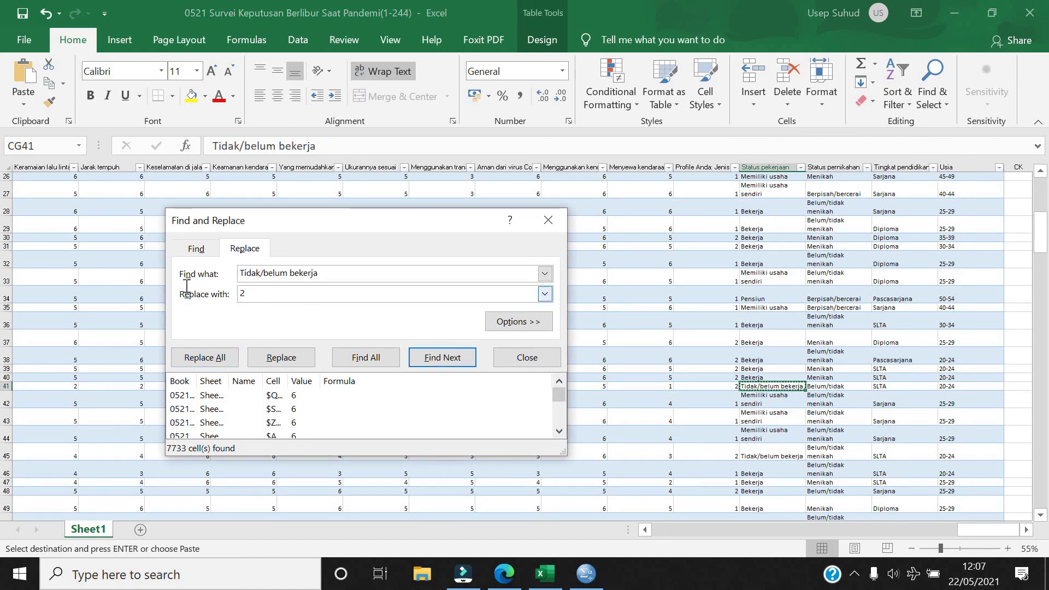
key(Tab)
click(218, 358)
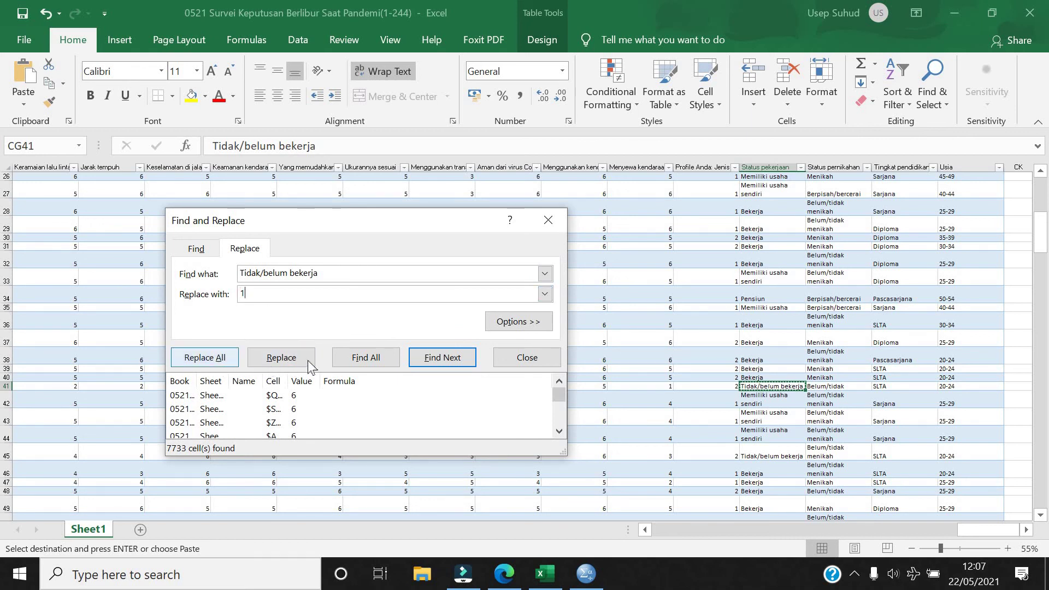
click(530, 334)
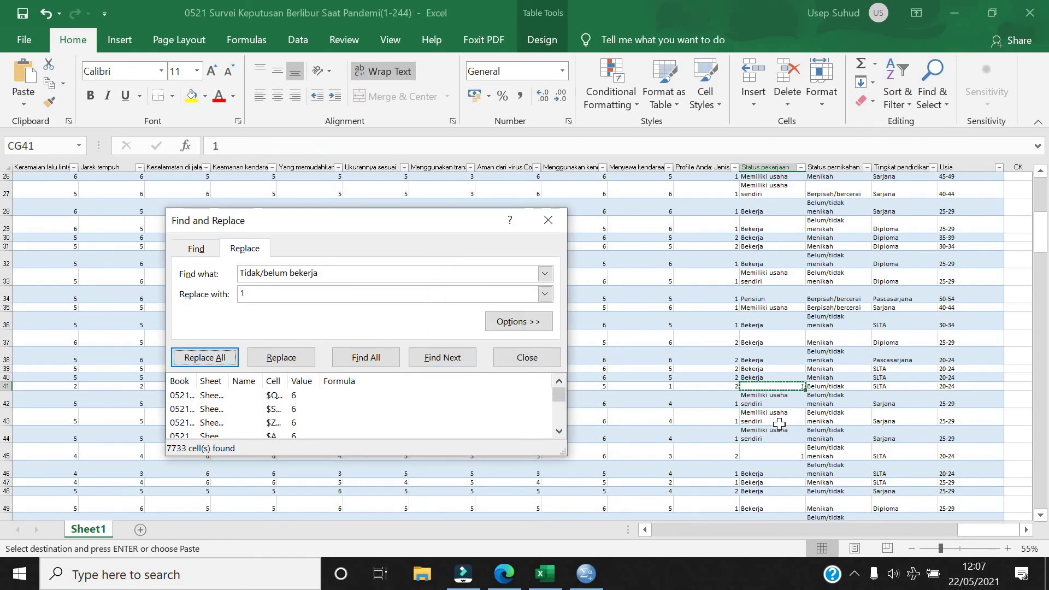
Replace every "Bekerja" entry in the Status pekerjaan column with 2
click(779, 325)
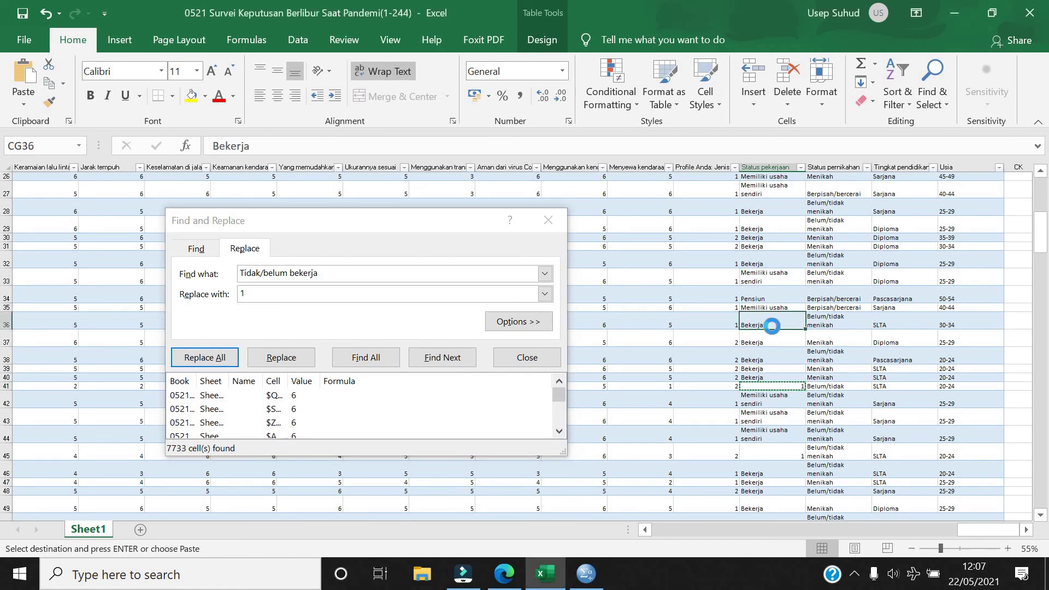
click(331, 273)
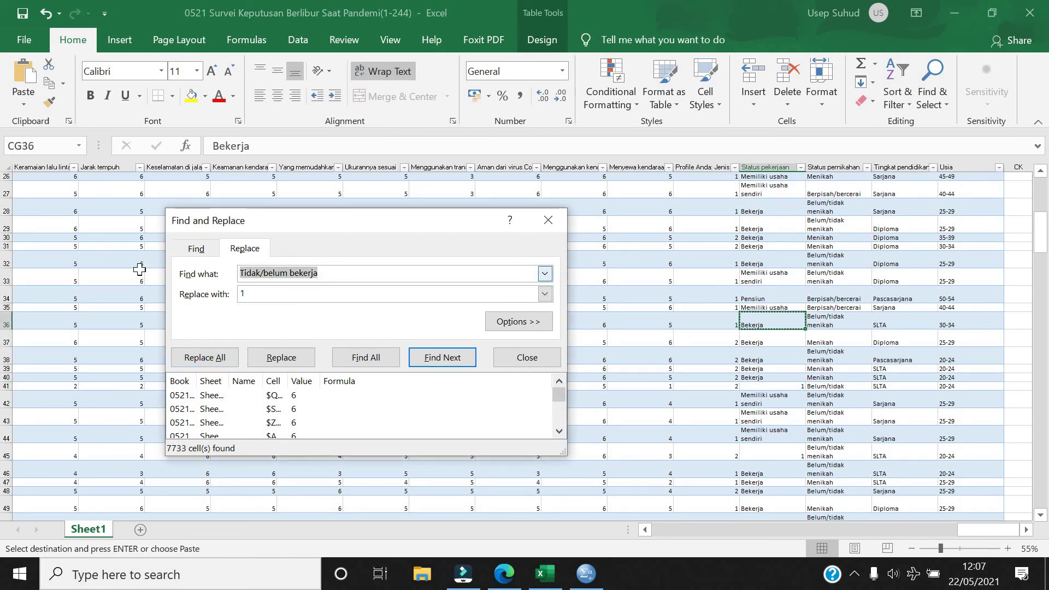
text(Bekerja)
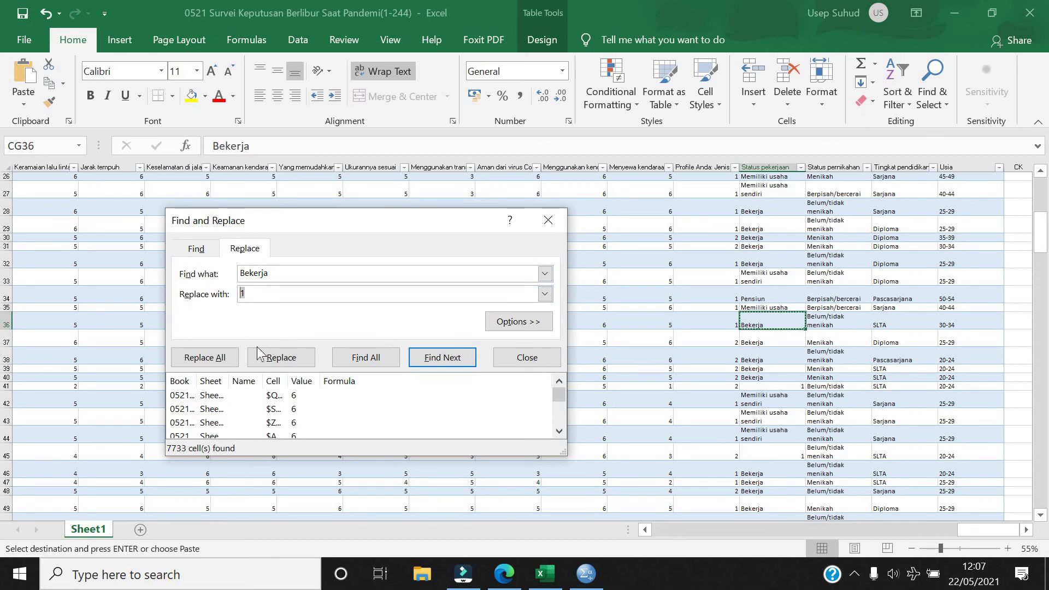
text(2)
click(221, 358)
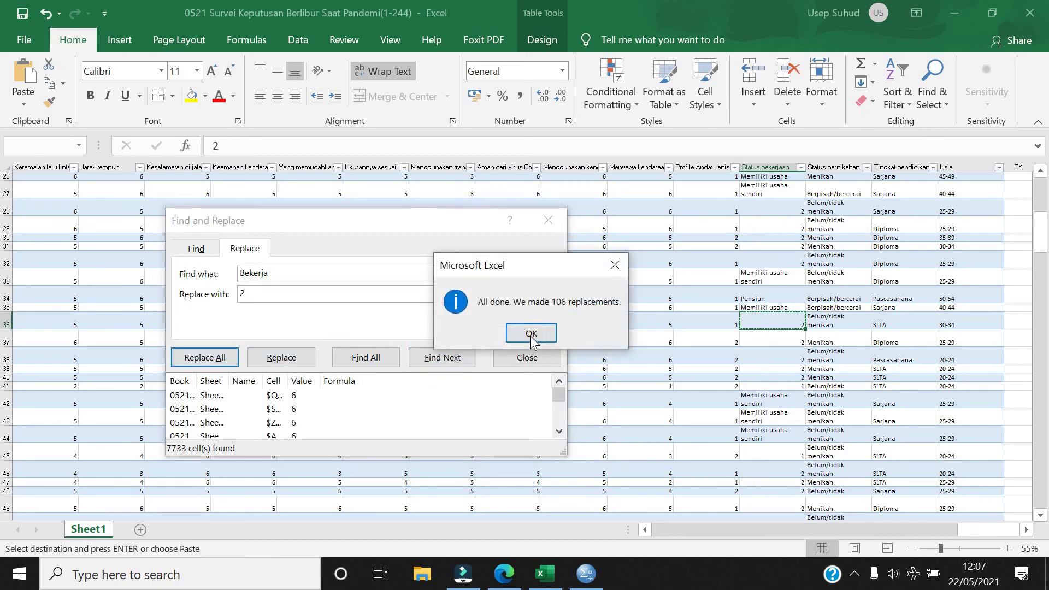
click(531, 334)
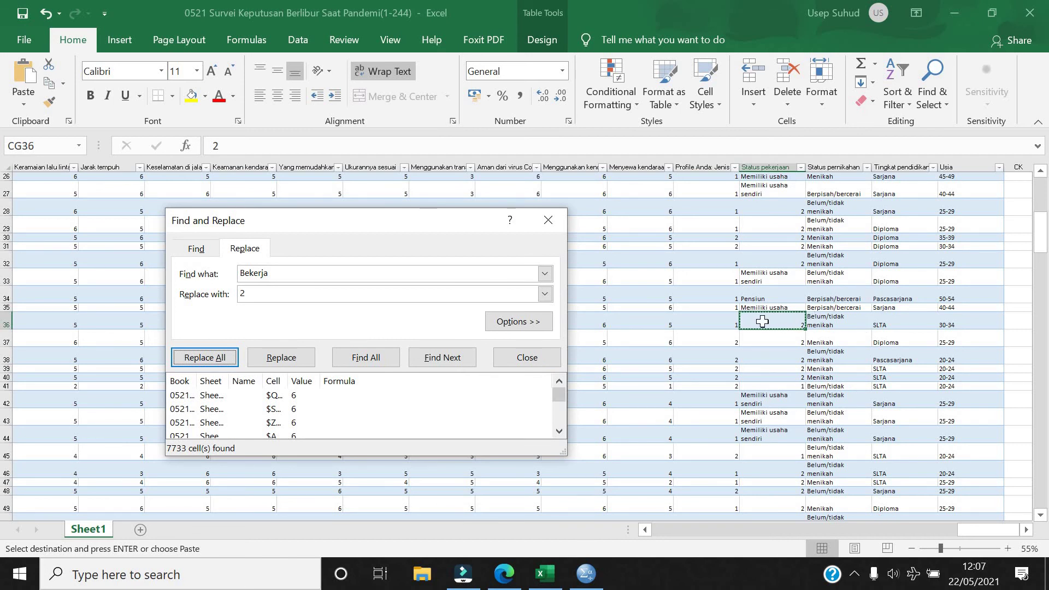
Replace every "Memiliki usaha sendiri" entry in the Status pekerjaan column with 3
click(773, 280)
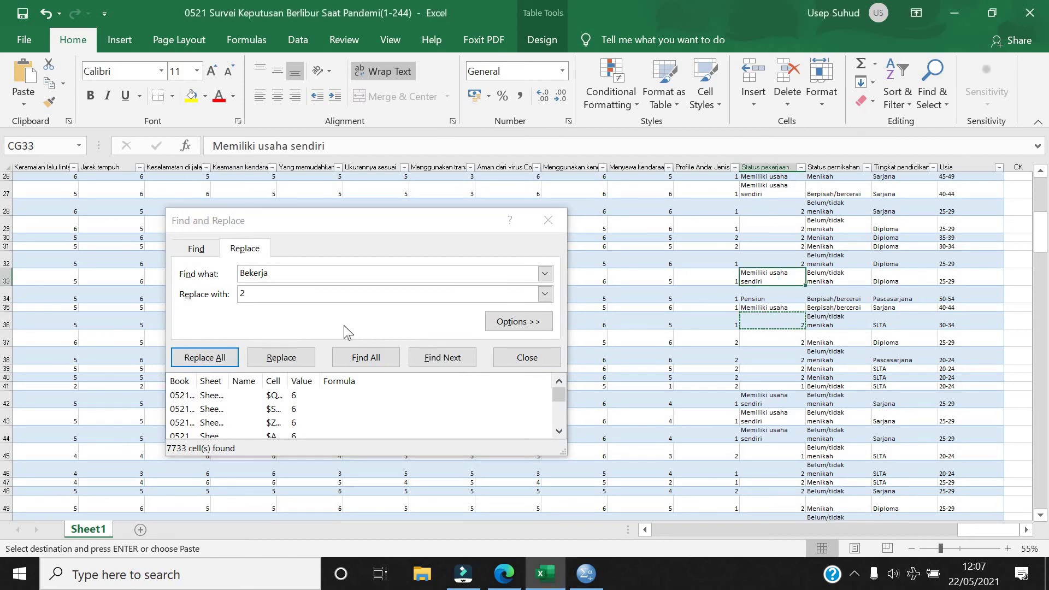
click(223, 292)
text(Memiliki usaha sendiri)
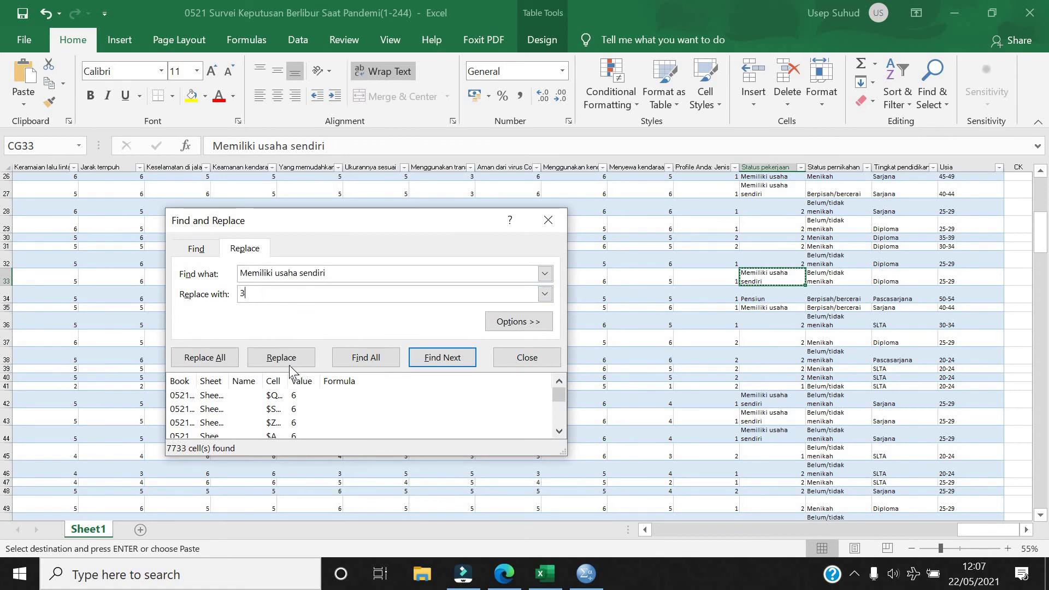
click(221, 360)
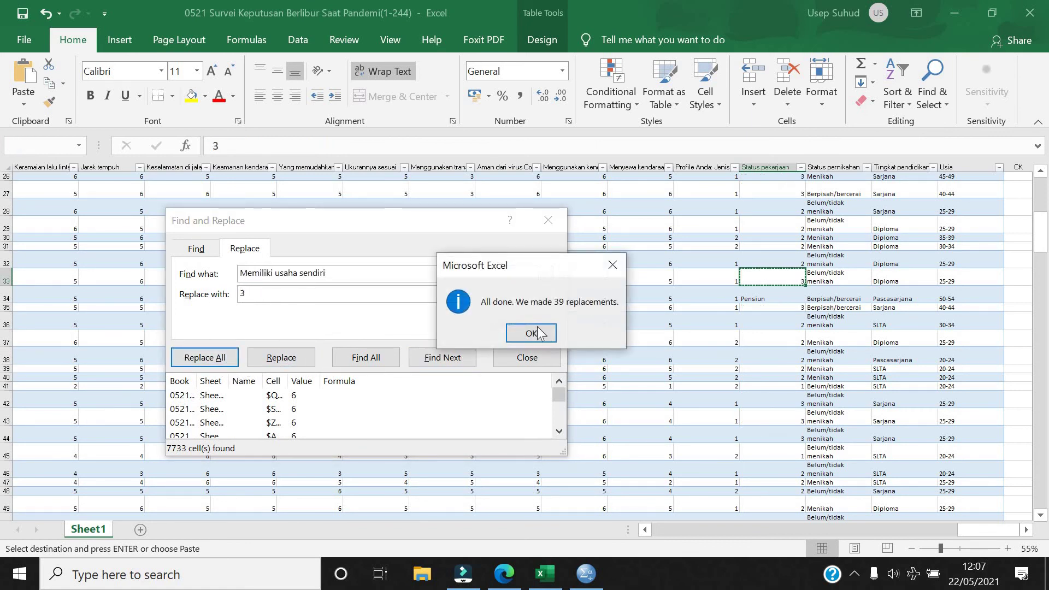
click(545, 335)
Replace every "Pensiun" entry in the Status pekerjaan column with 4
scroll(697, 375, up, 1)
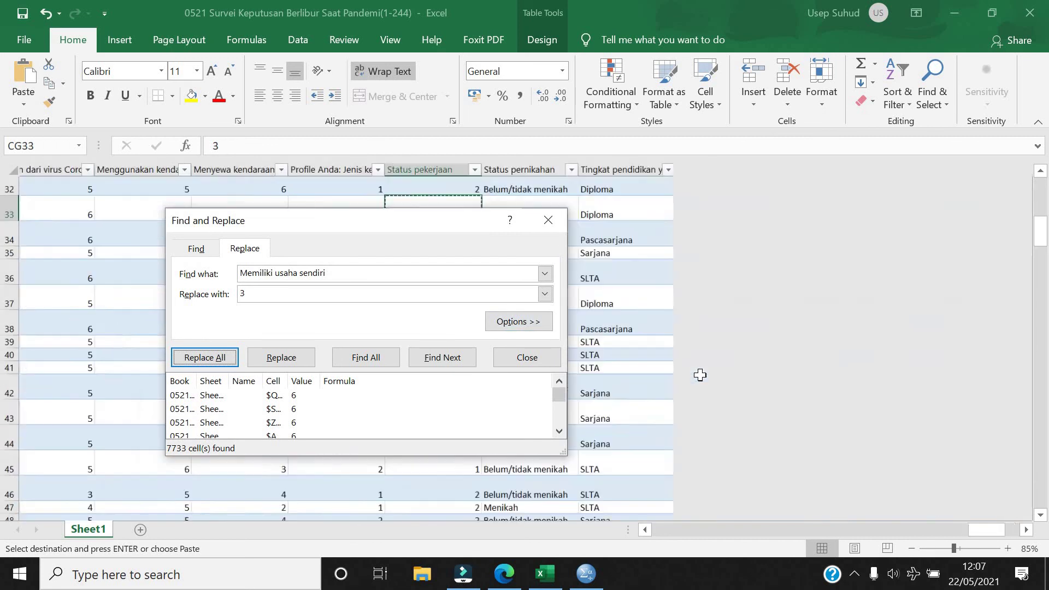
scroll(700, 374, up, 1)
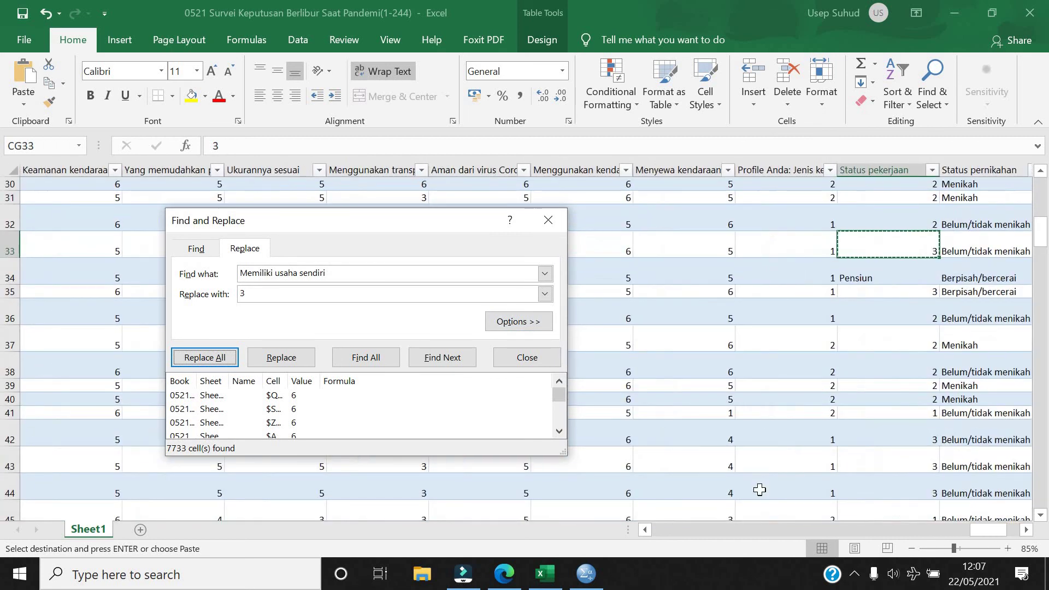
drag(977, 530, 1017, 529)
click(566, 278)
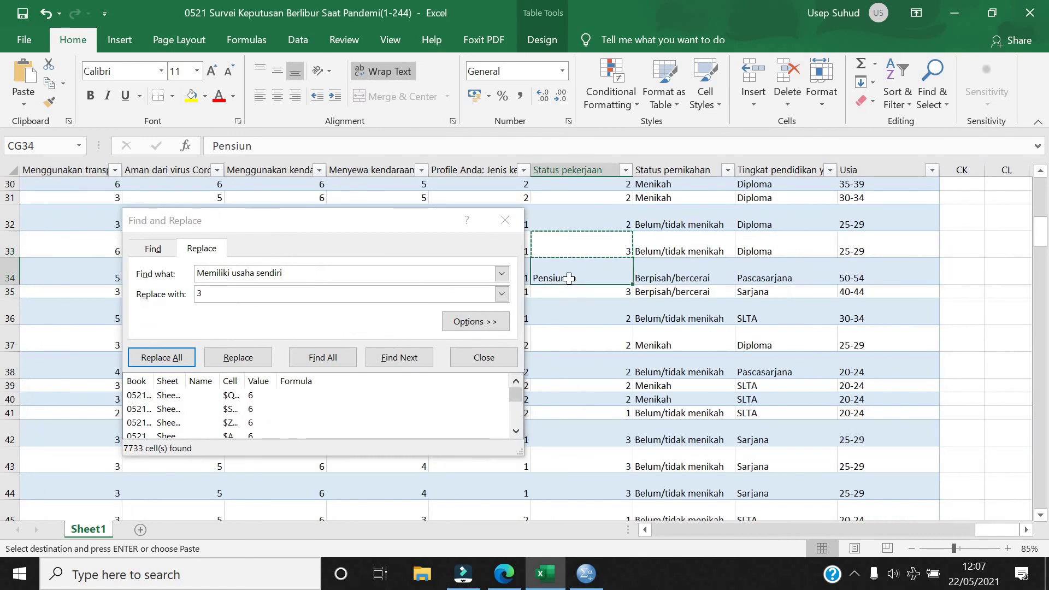
key(ctrl+c)
click(287, 266)
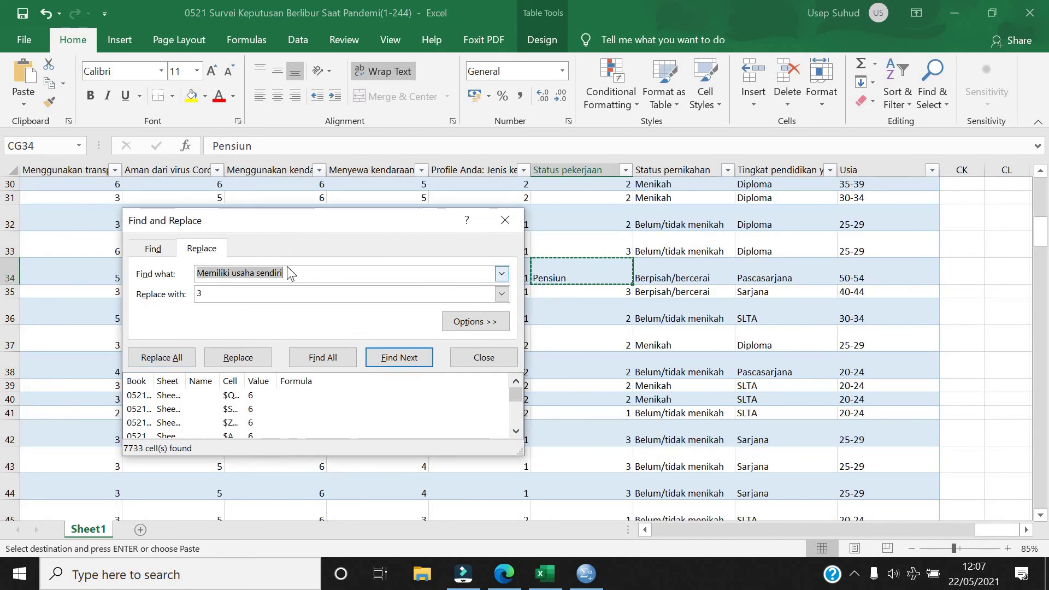
key(ctrl+v)
text(4)
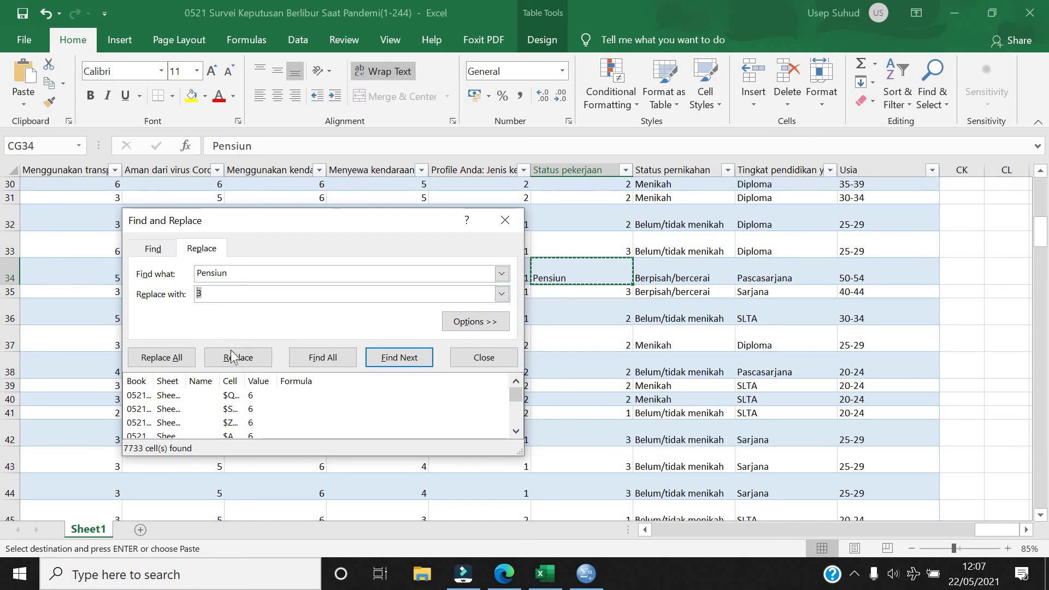
click(175, 358)
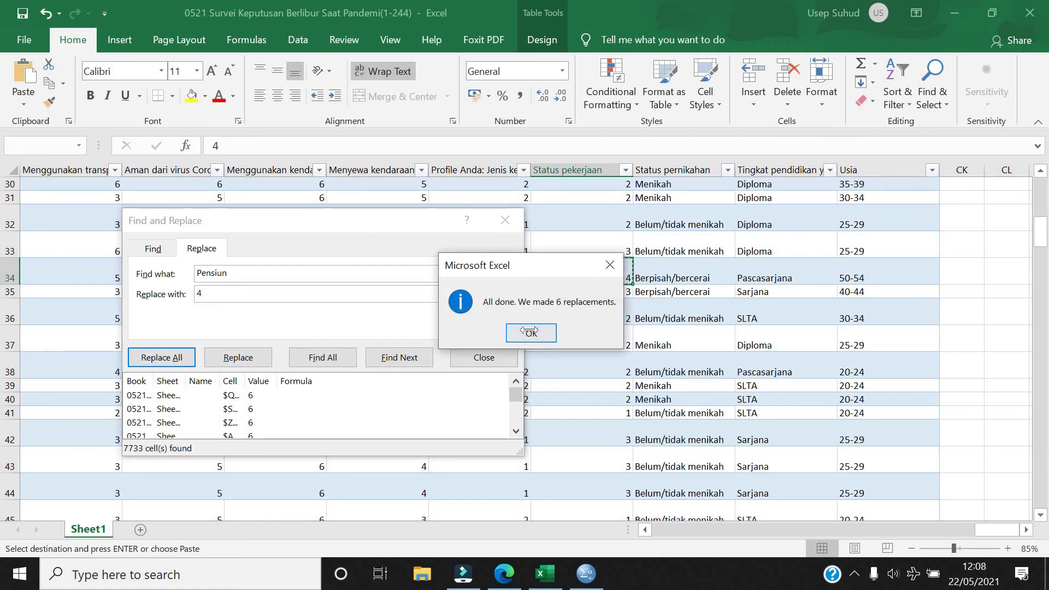
click(533, 332)
Replace every "Belum/tidak menikah" entry in the Status pernikahan column with 1
click(590, 249)
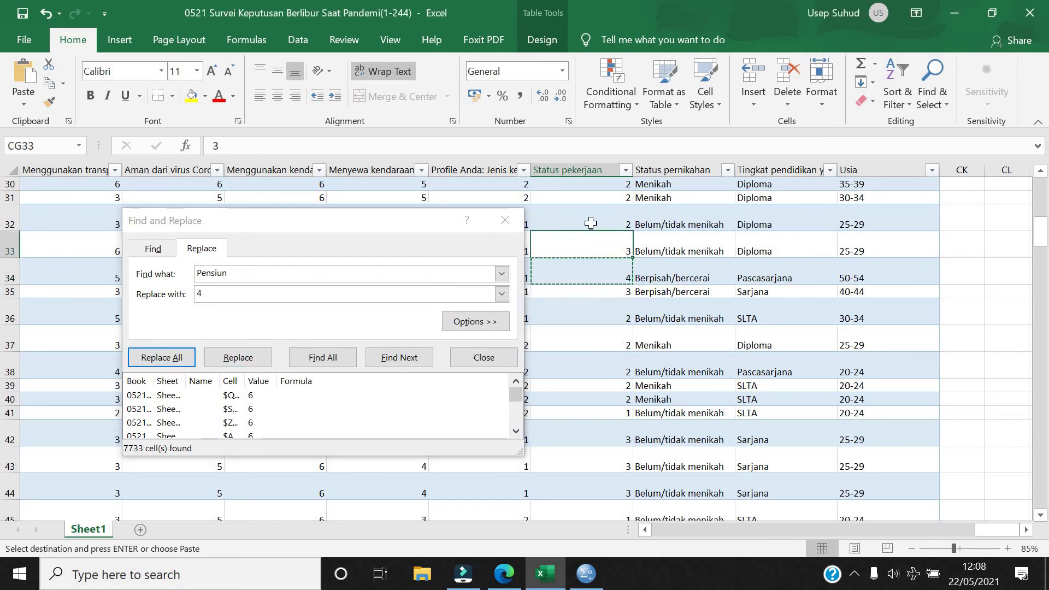
scroll(591, 223, up, 8)
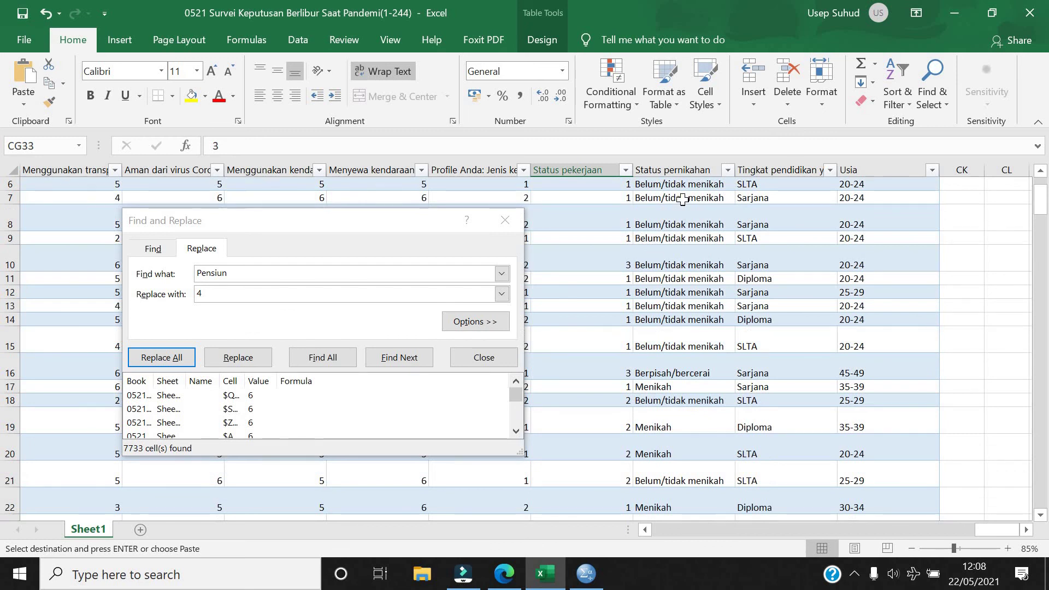
click(682, 200)
key(ctrl+c)
click(175, 257)
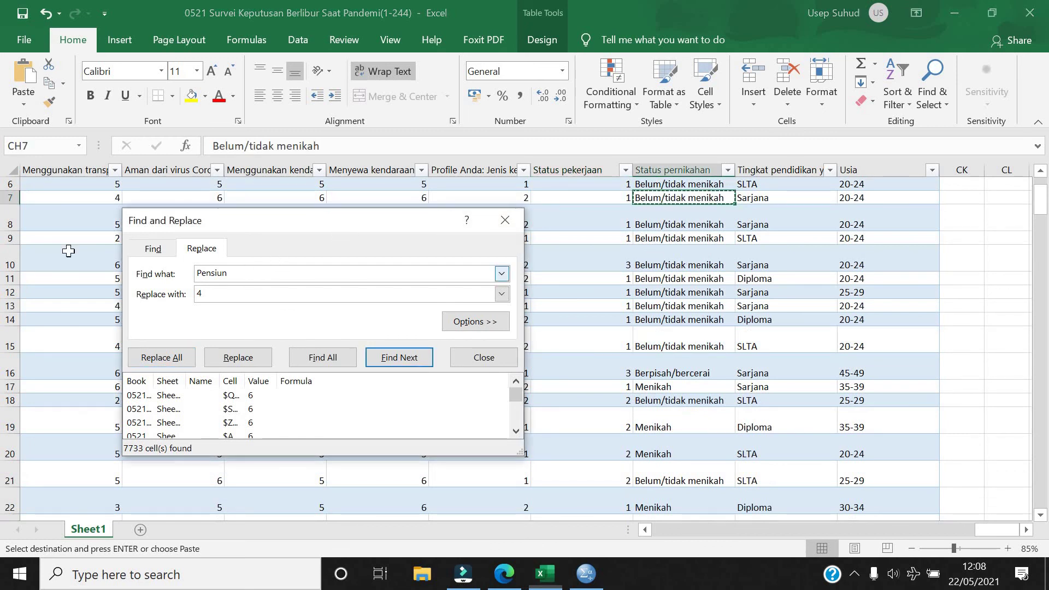
key(alt+n)
key(ctrl+v)
click(212, 289)
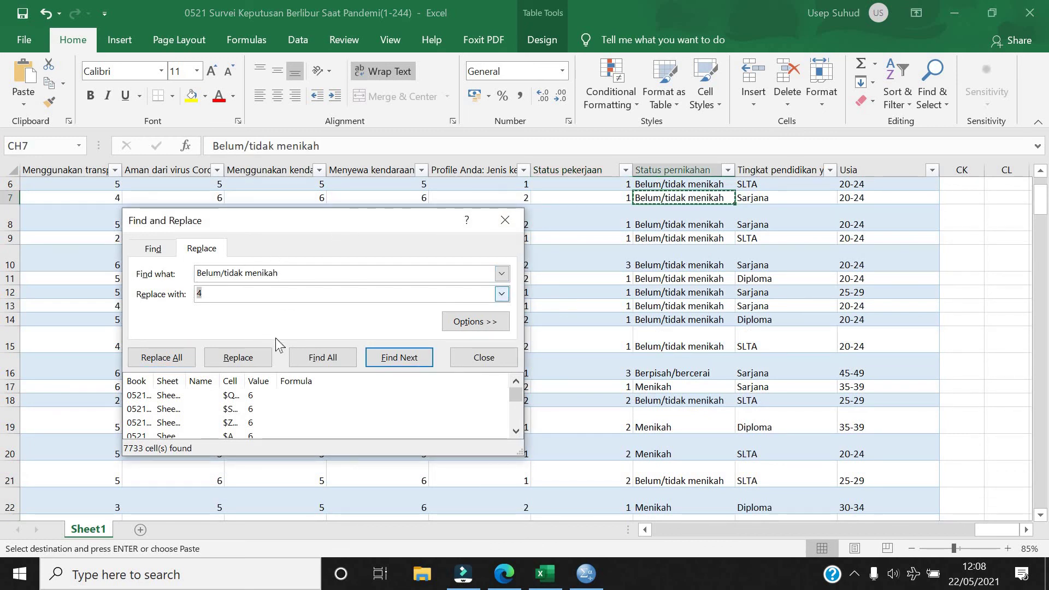
text(1)
click(181, 359)
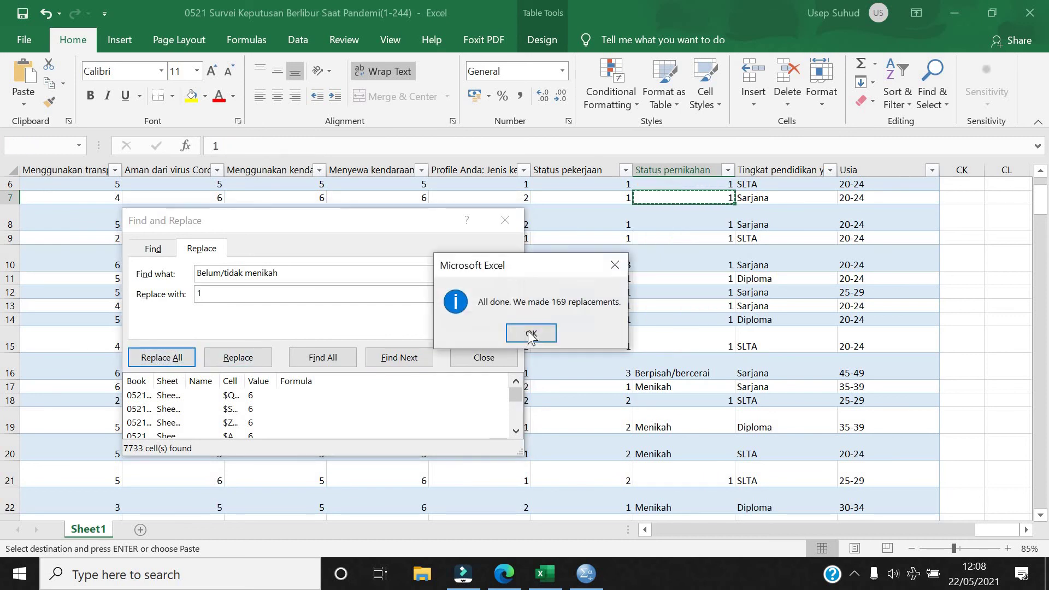
key(Return)
Replace every "Menikah" entry in the Status pernikahan column with 2
scroll(696, 286, down, 2)
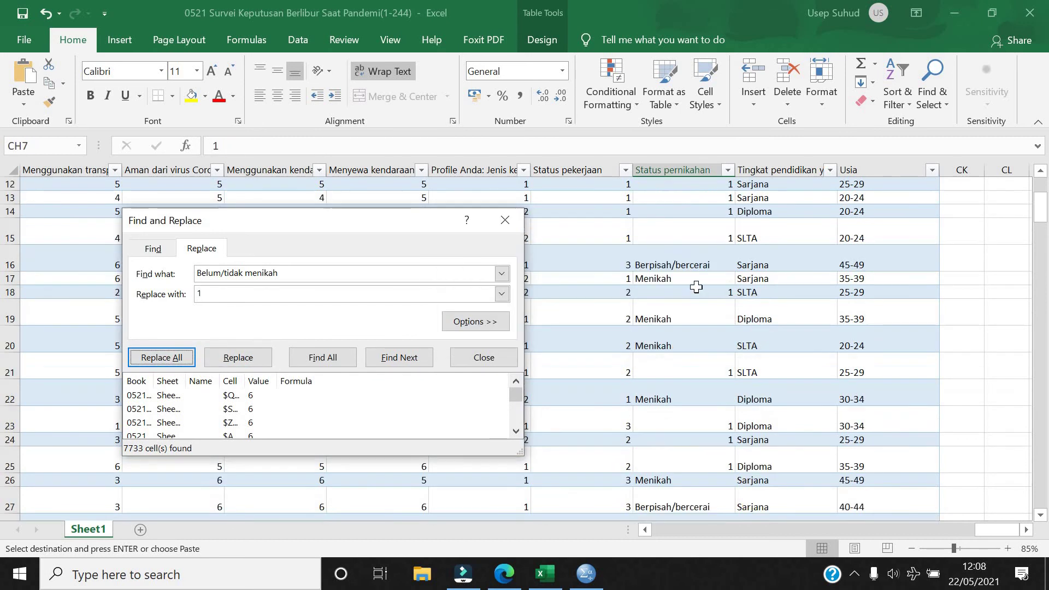
click(685, 279)
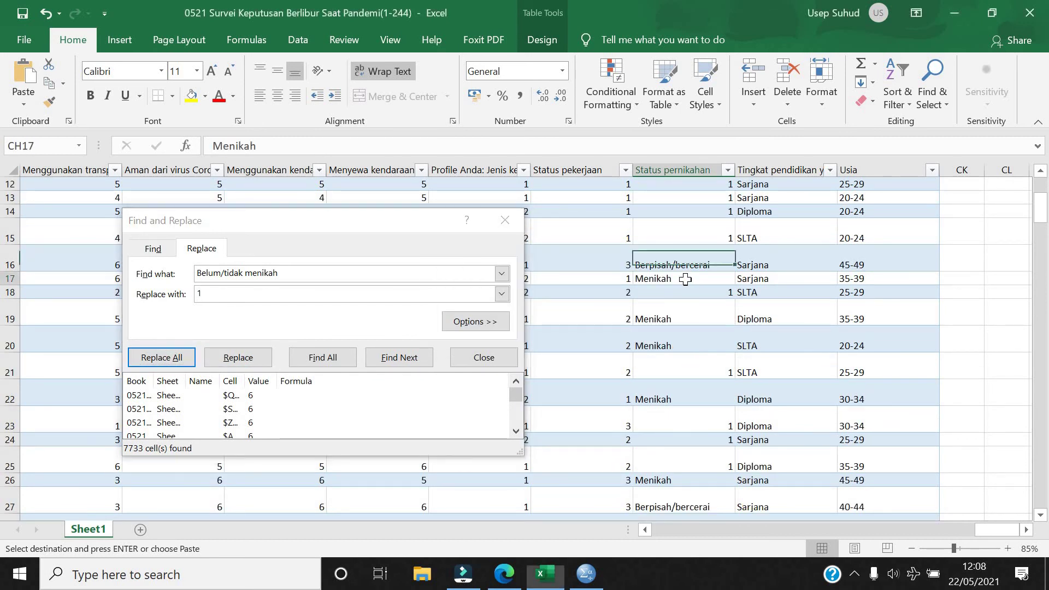
click(254, 267)
key(ctrl+v)
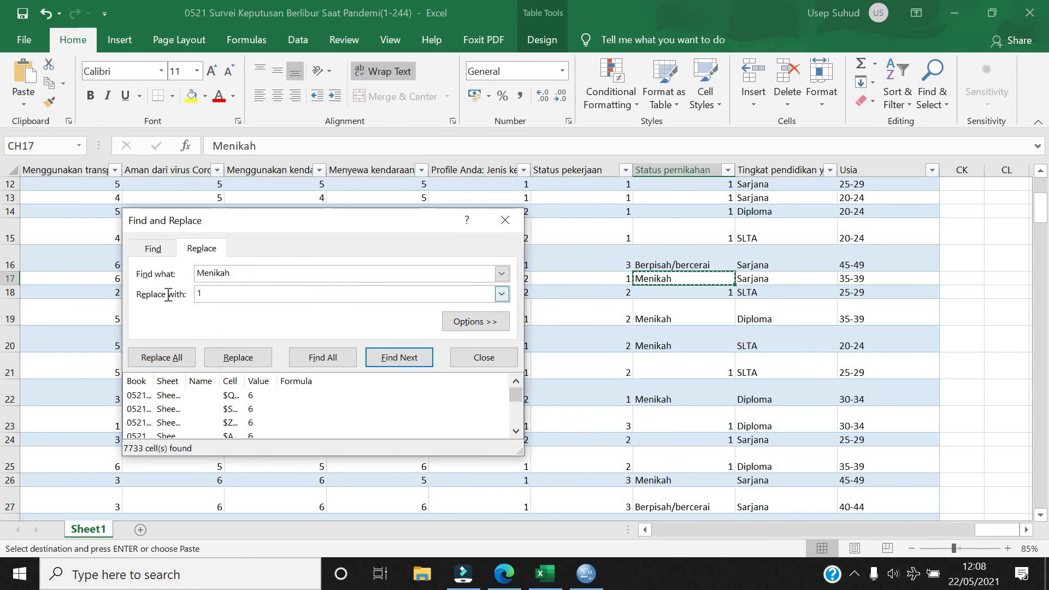
key(Tab)
text(2)
click(159, 358)
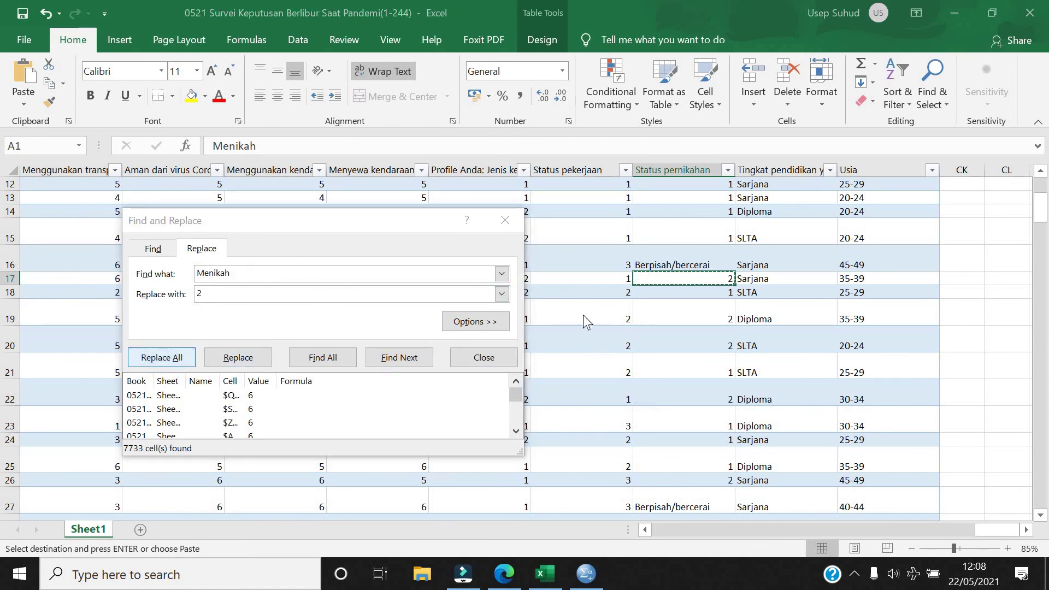
click(532, 331)
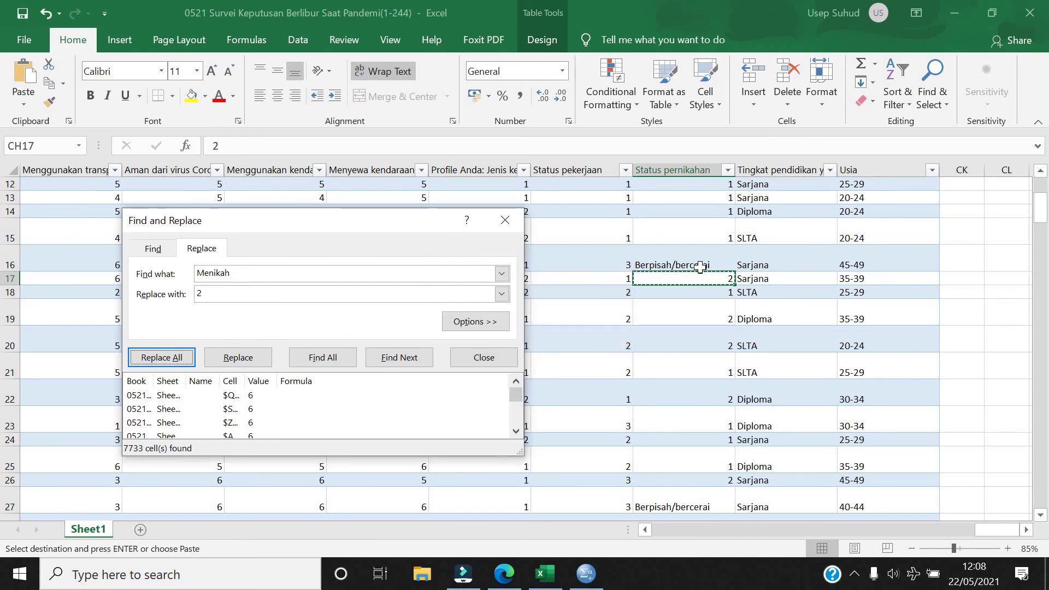
Replace every "Berpisah/bercerai" entry in the Status pernikahan column with 3
click(700, 267)
click(148, 277)
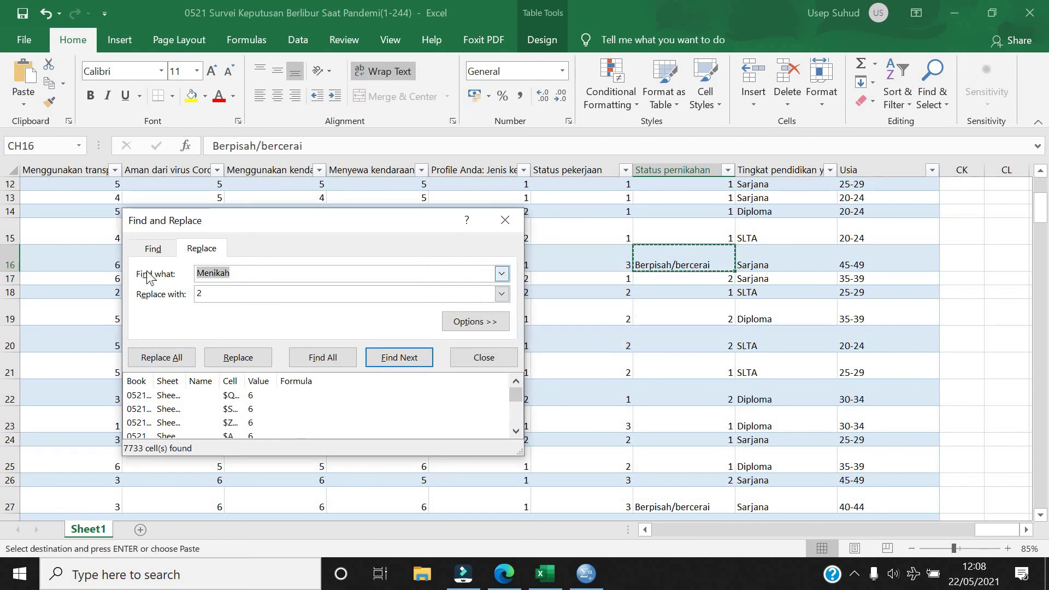
text(3)
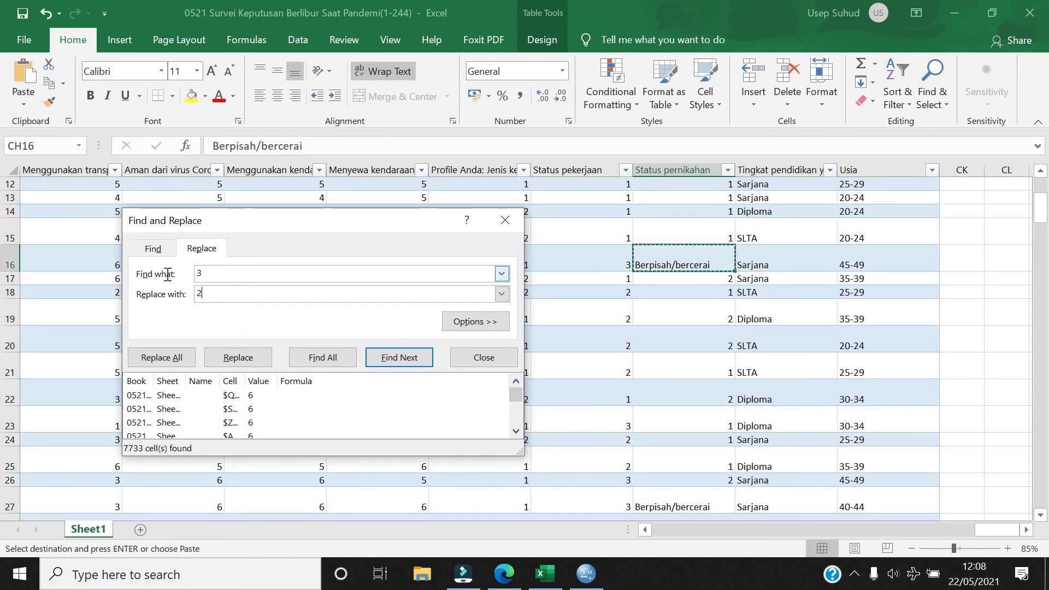
click(246, 301)
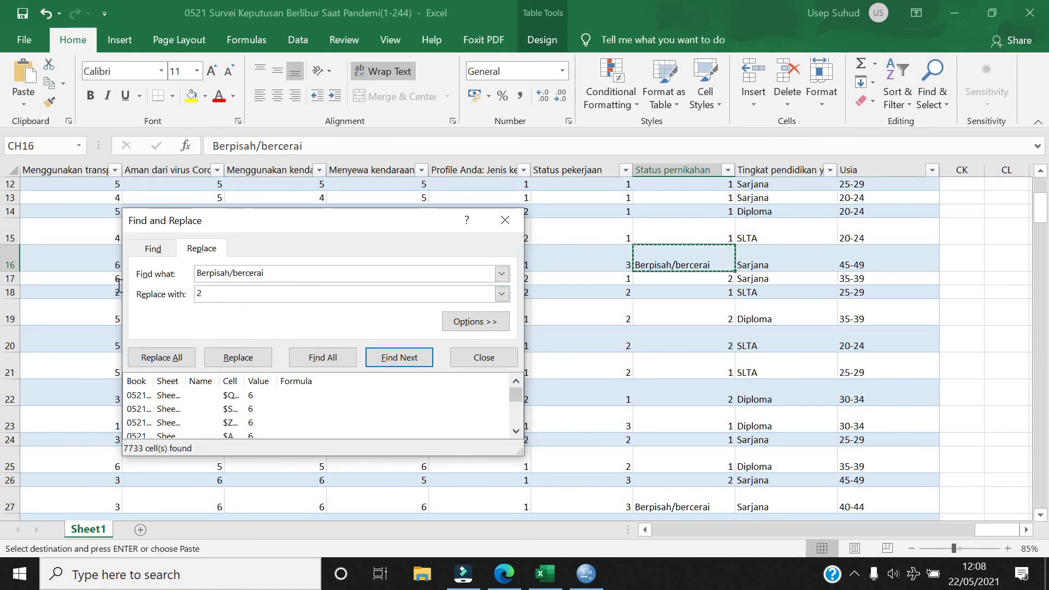
key(BackSpace)
text(3)
click(162, 358)
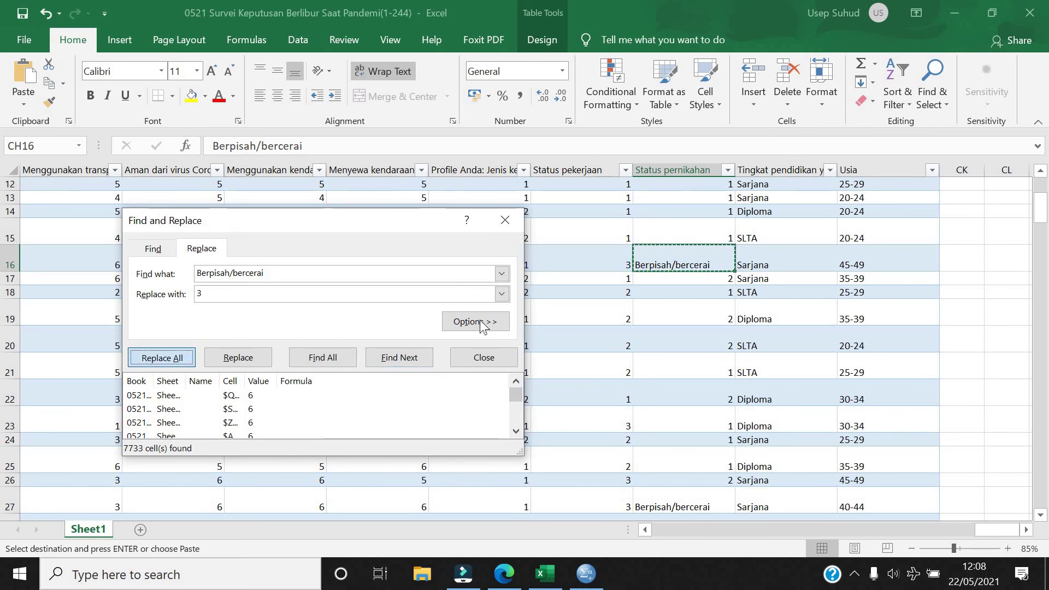
key(Return)
Sort the table by the Status pernikahan column from largest to smallest
scroll(694, 240, up, 3)
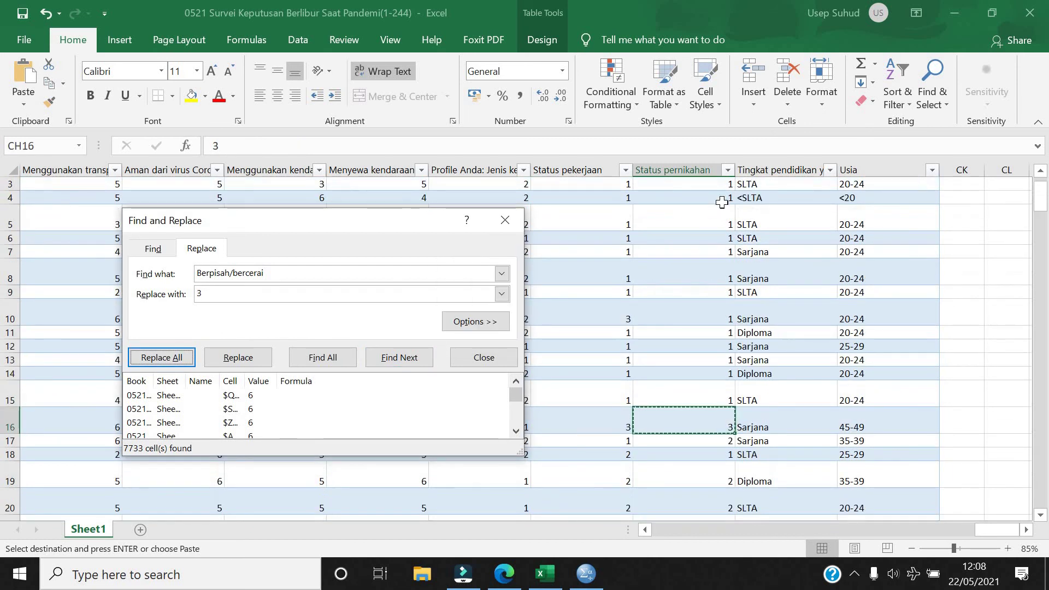
click(728, 170)
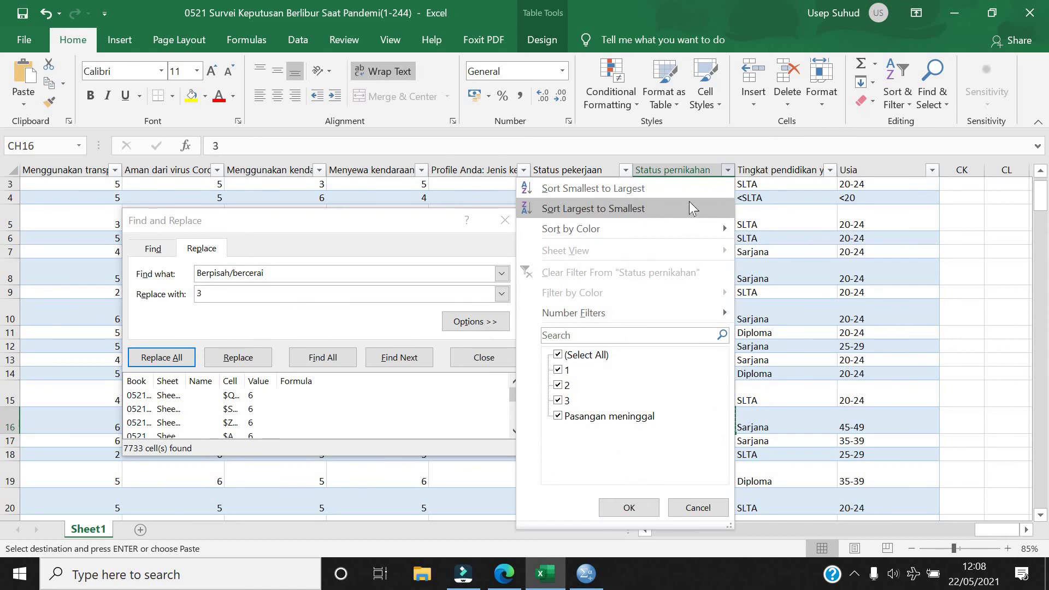
click(690, 203)
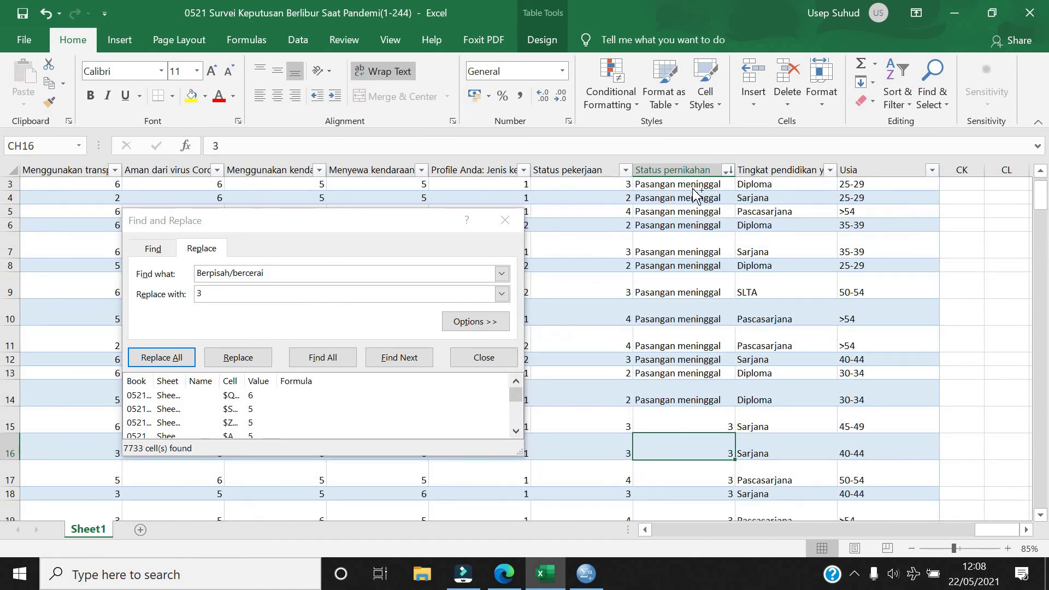
Replace every "Pasangan meninggal" entry in the Status pernikahan column with 4
click(682, 188)
key(ctrl+c)
click(180, 253)
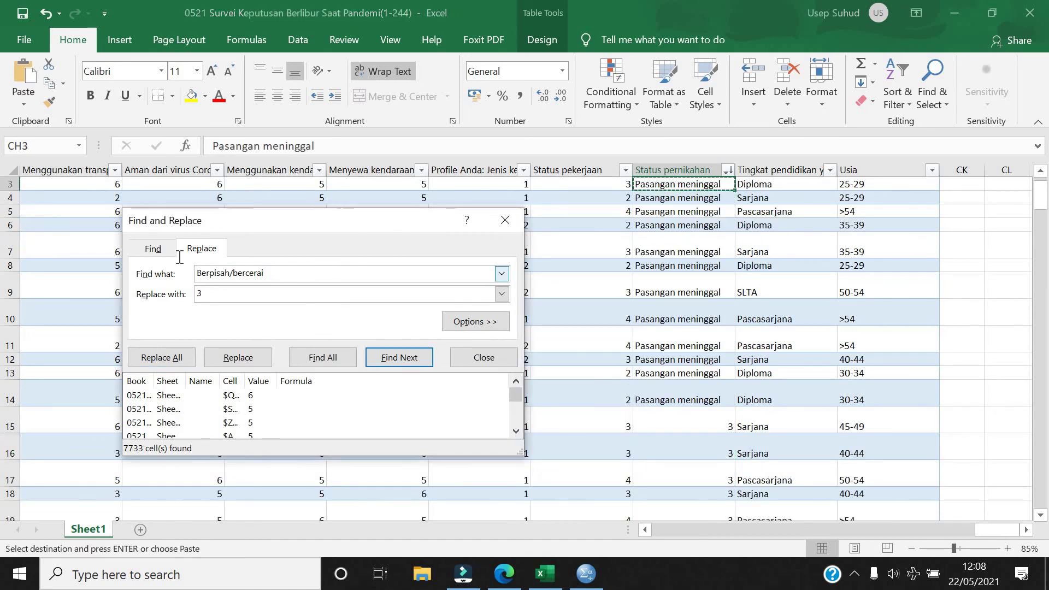
key(ctrl+v)
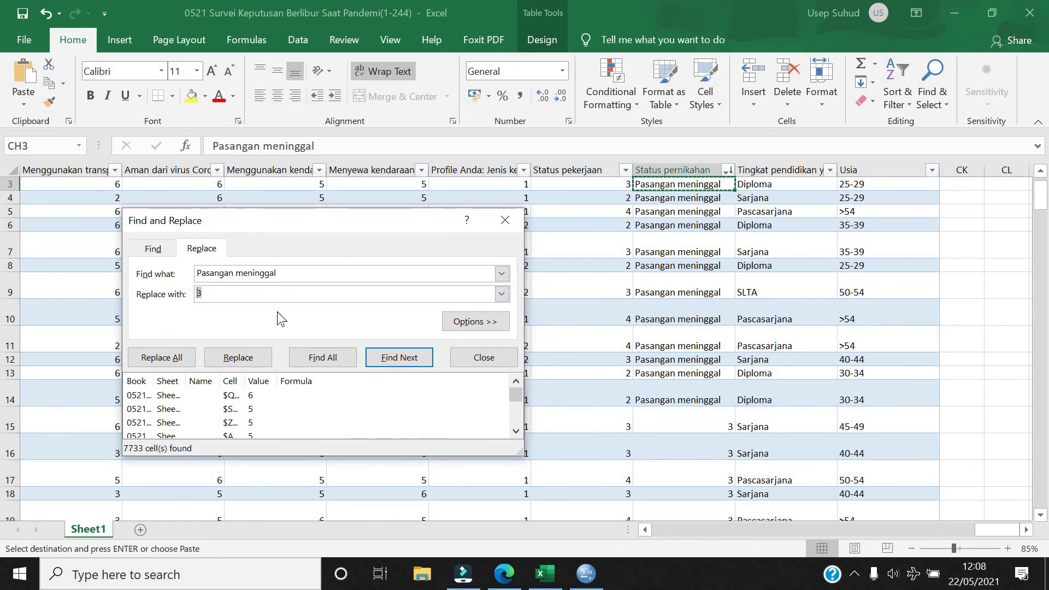
text(4)
click(162, 357)
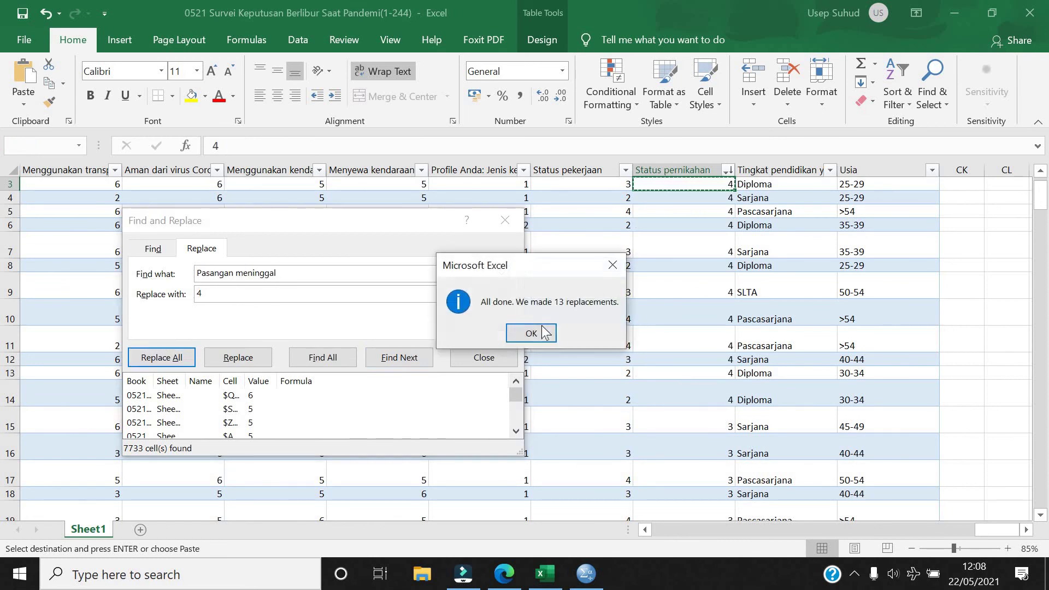
click(544, 331)
Sort the table by the Tingkat pendidikan column from A to Z
scroll(787, 266, up, 1)
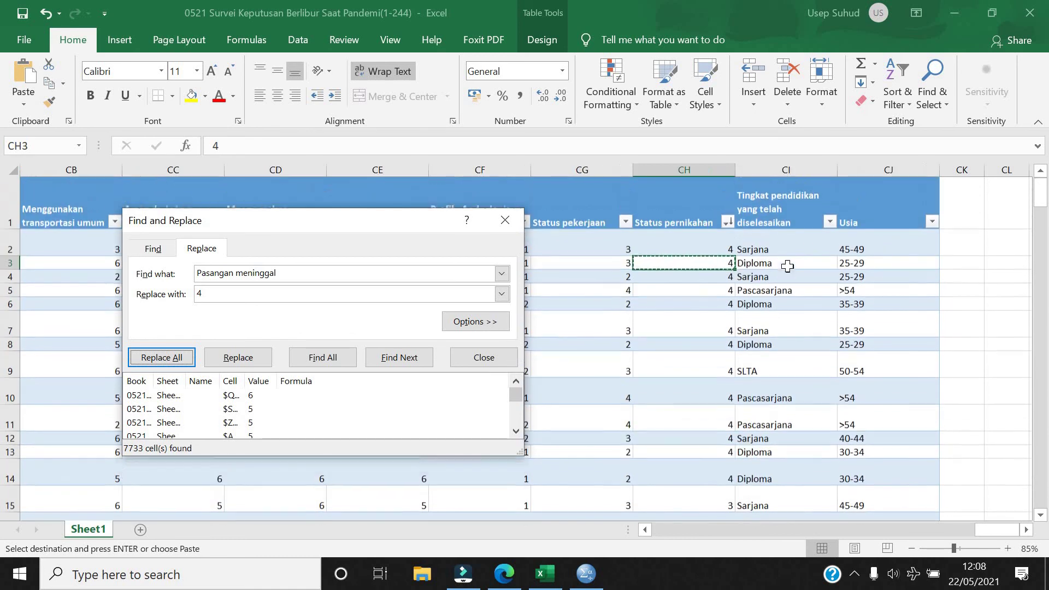
click(830, 224)
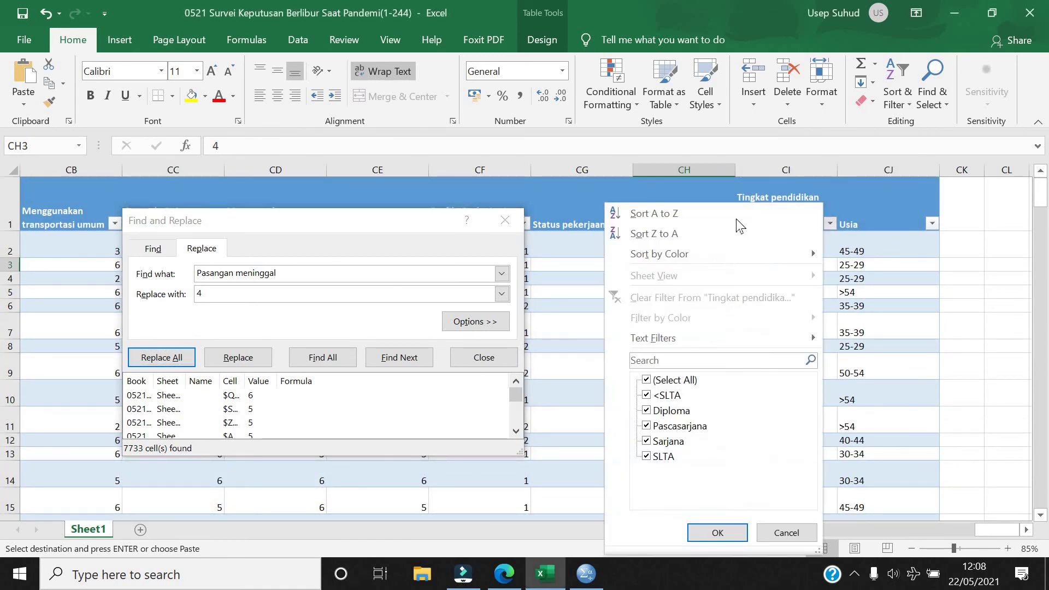
click(735, 218)
Replace every "<SLTA" entry in the Tingkat pendidikan column with 1
click(764, 249)
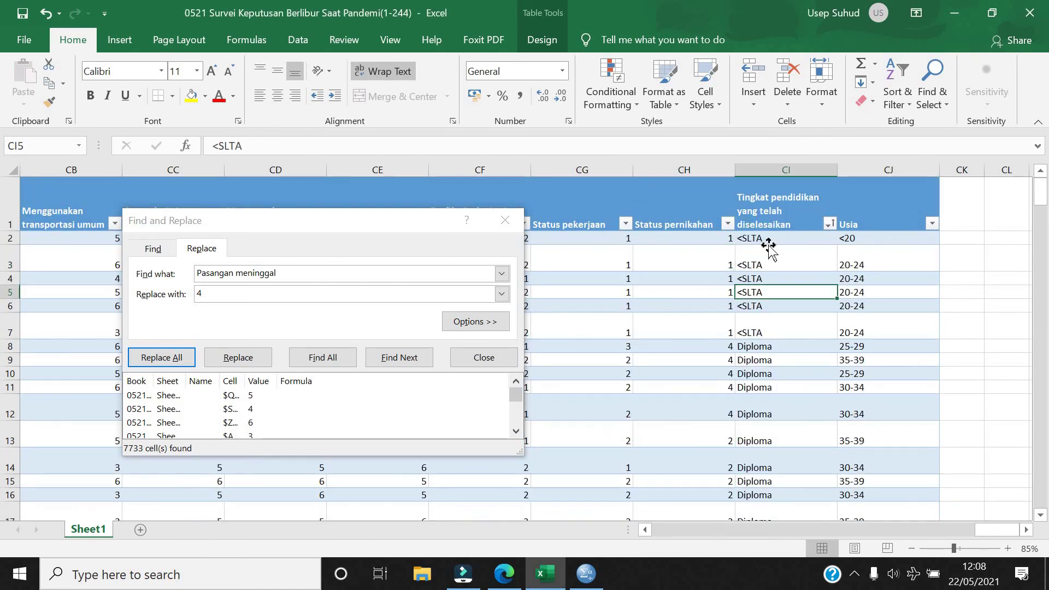
key(ctrl+c)
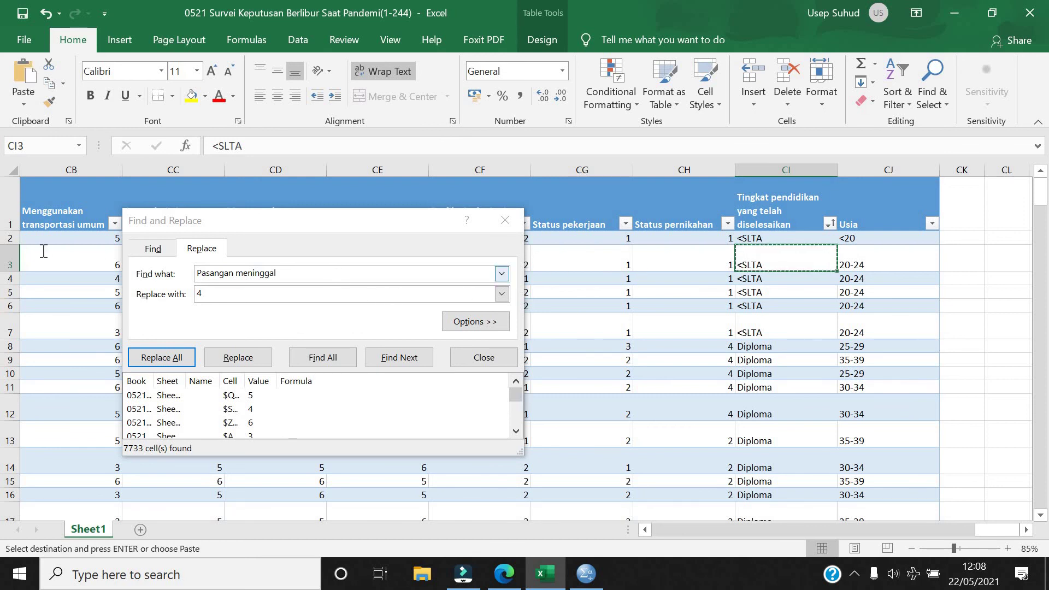
key(ctrl+h)
key(ctrl+v)
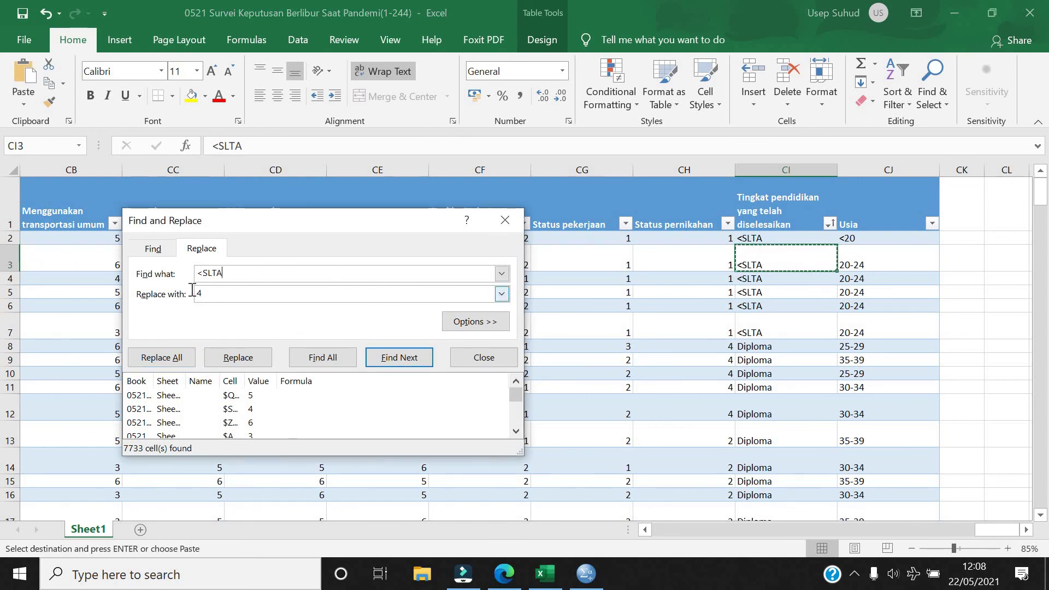
key(BackSpace)
text(1)
key(alt+a)
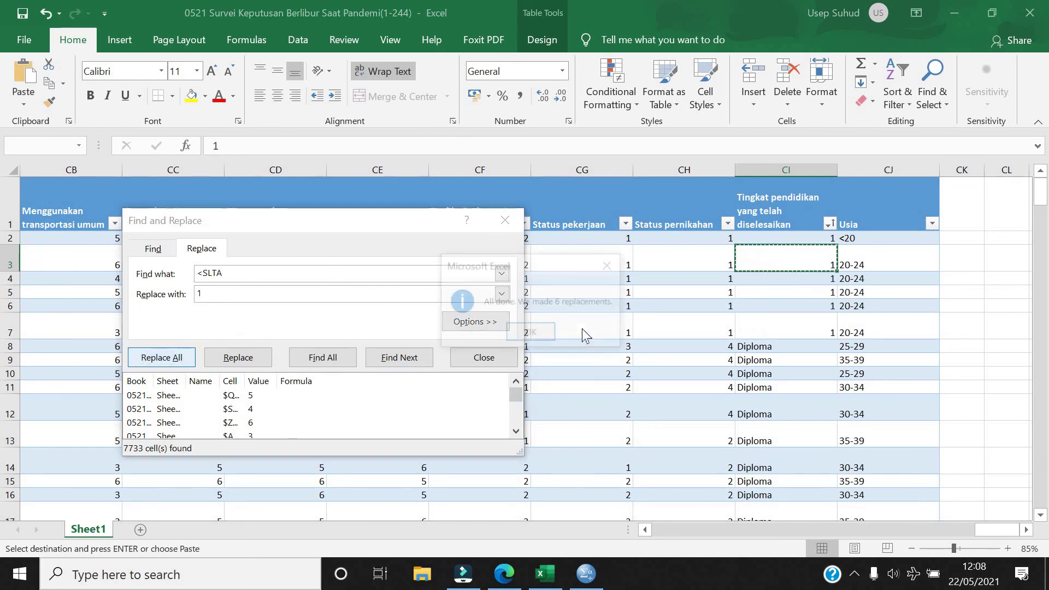
key(Return)
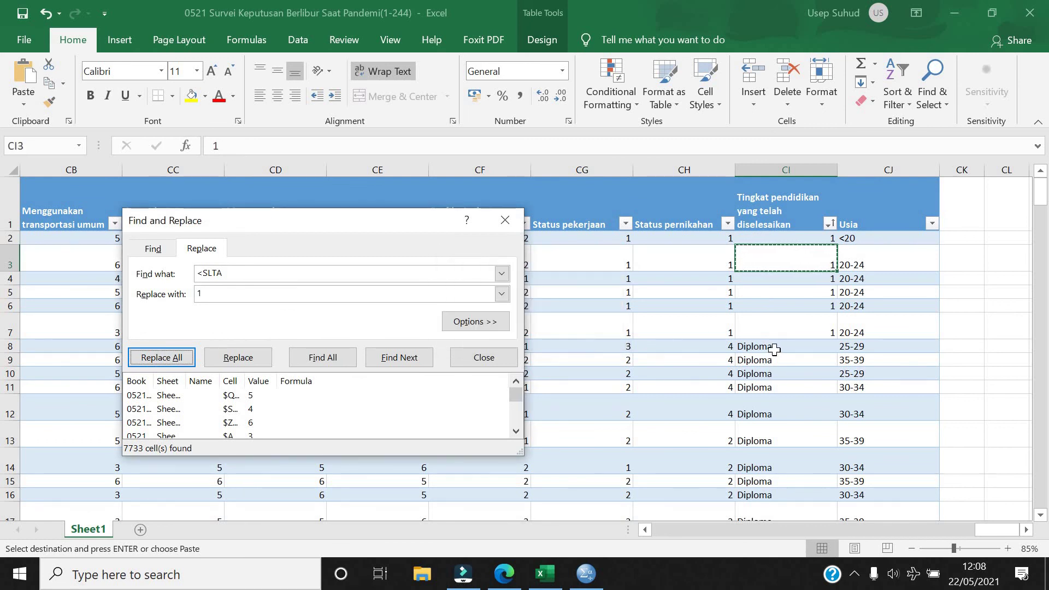
Replace every "SLTA" entry in the Tingkat pendidikan column with 2
scroll(774, 350, down, 12)
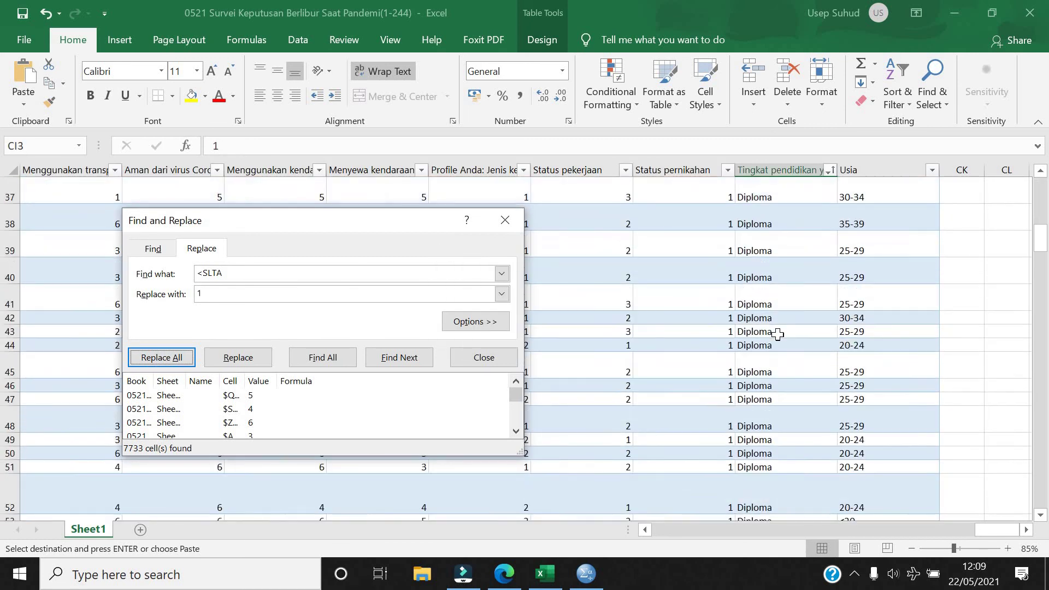
scroll(778, 333, down, 20)
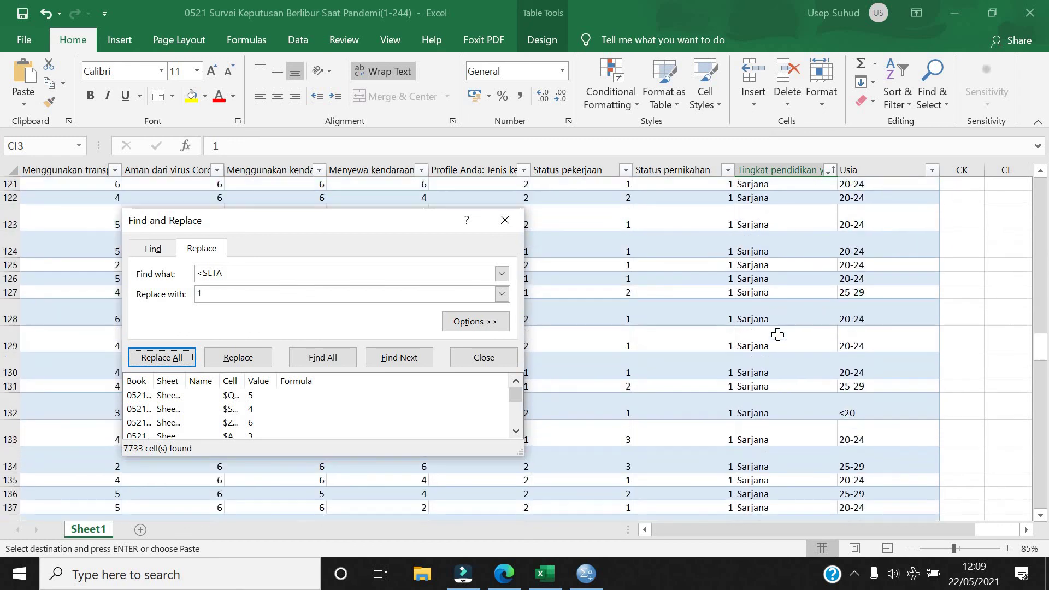
scroll(777, 334, down, 12)
click(754, 372)
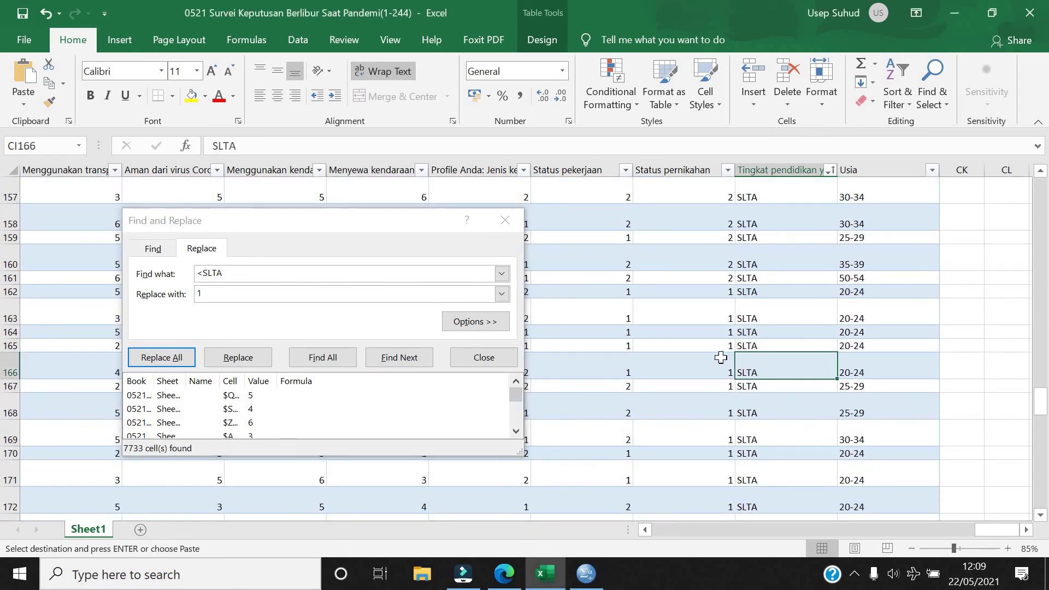
key(ctrl+c)
key(ctrl+h)
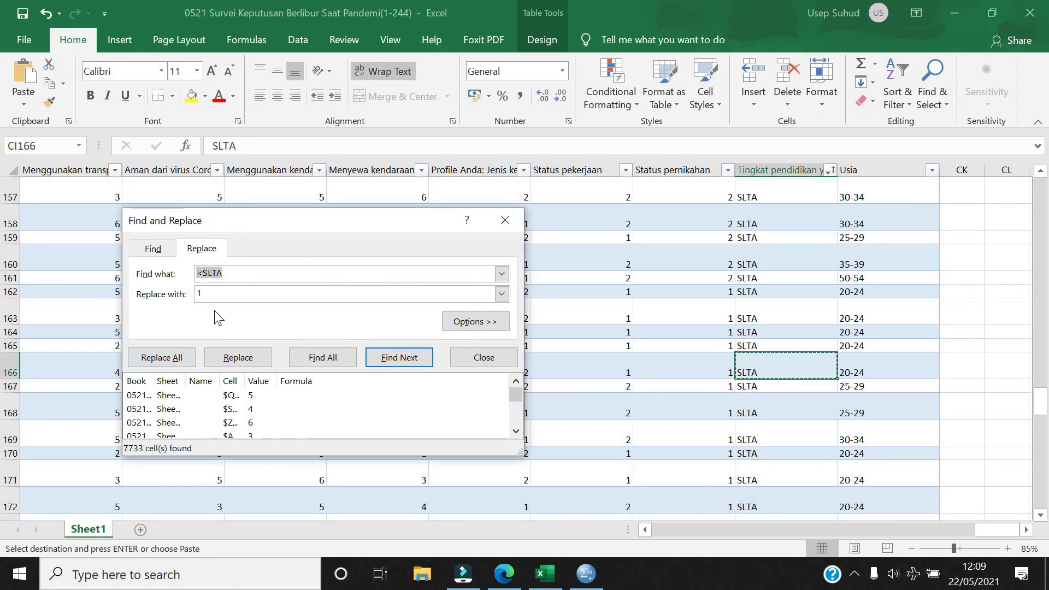
key(ctrl+v)
drag(201, 292, 165, 292)
text(2)
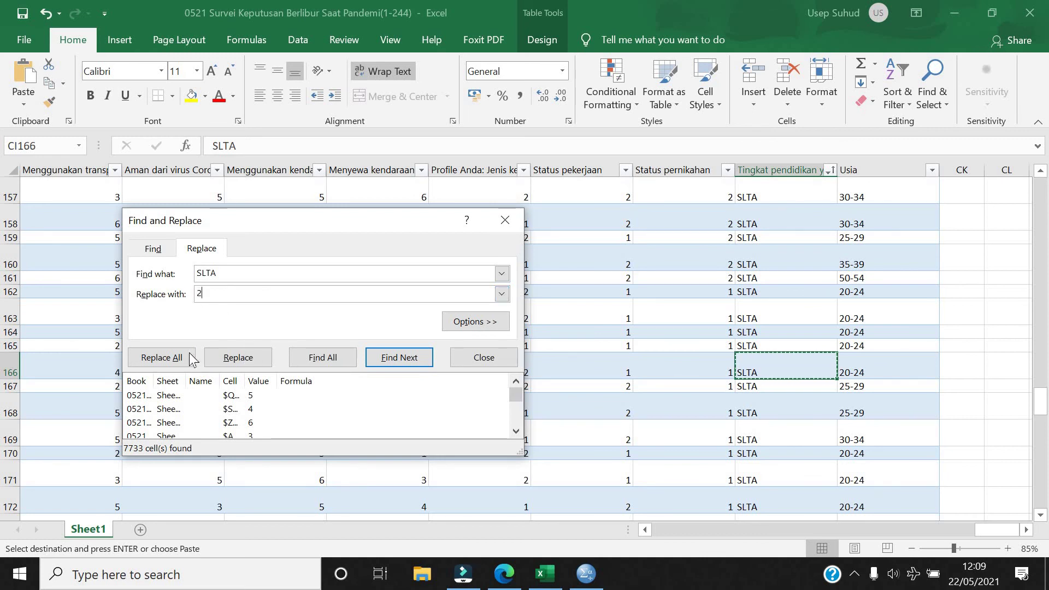
click(162, 357)
click(533, 333)
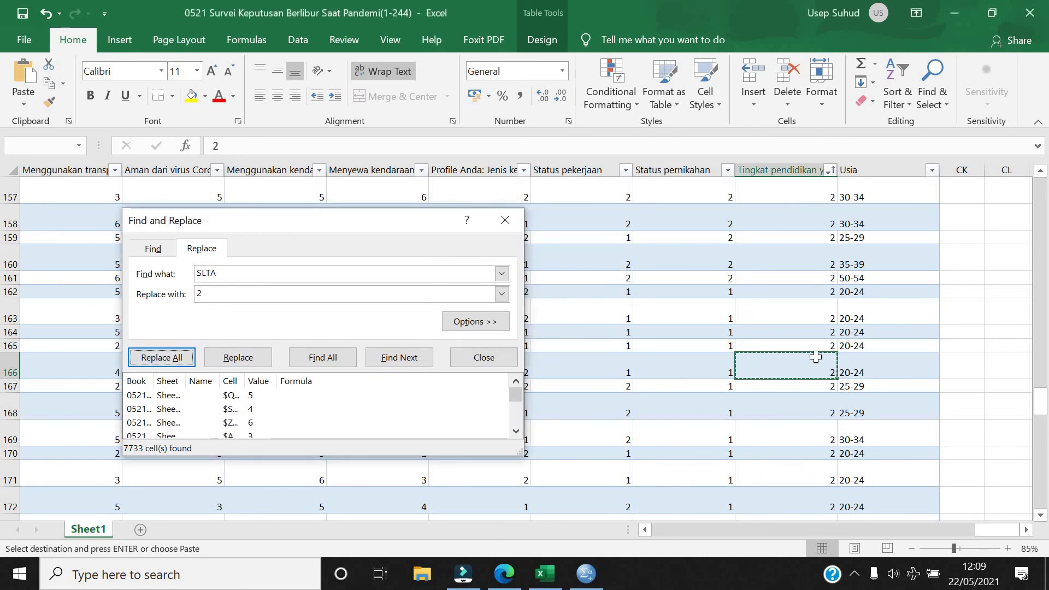
Replace every "Diploma" entry in the Tingkat pendidikan column with 3
scroll(795, 311, up, 5)
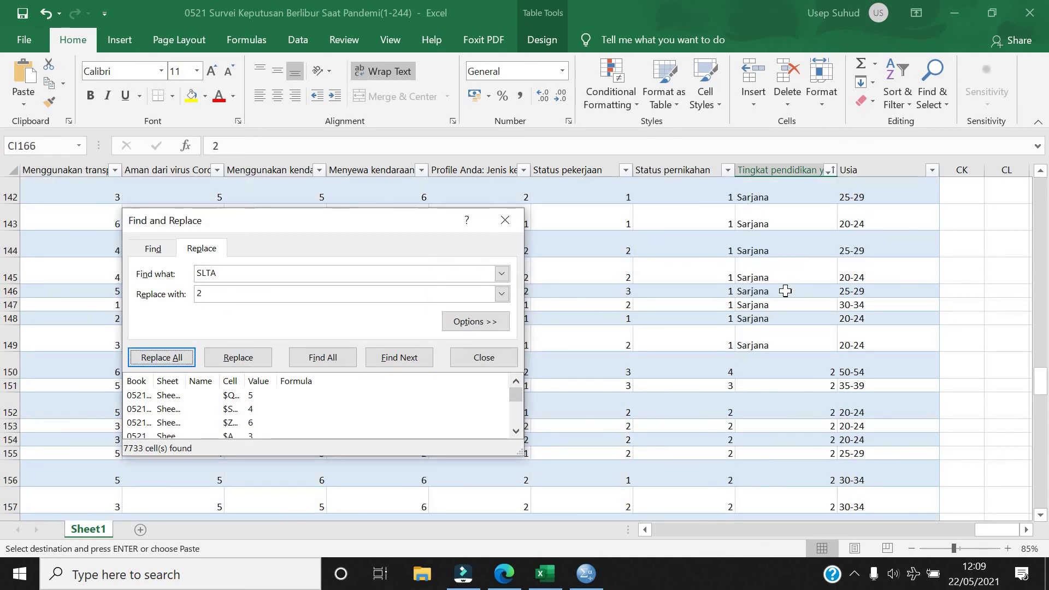
scroll(784, 291, up, 20)
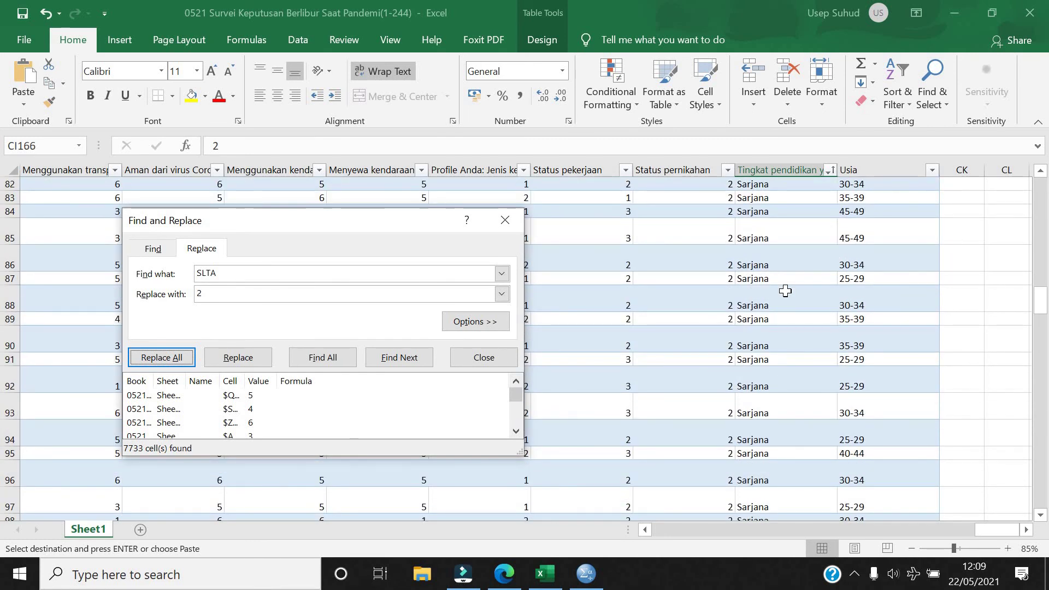
scroll(784, 291, up, 10)
click(759, 210)
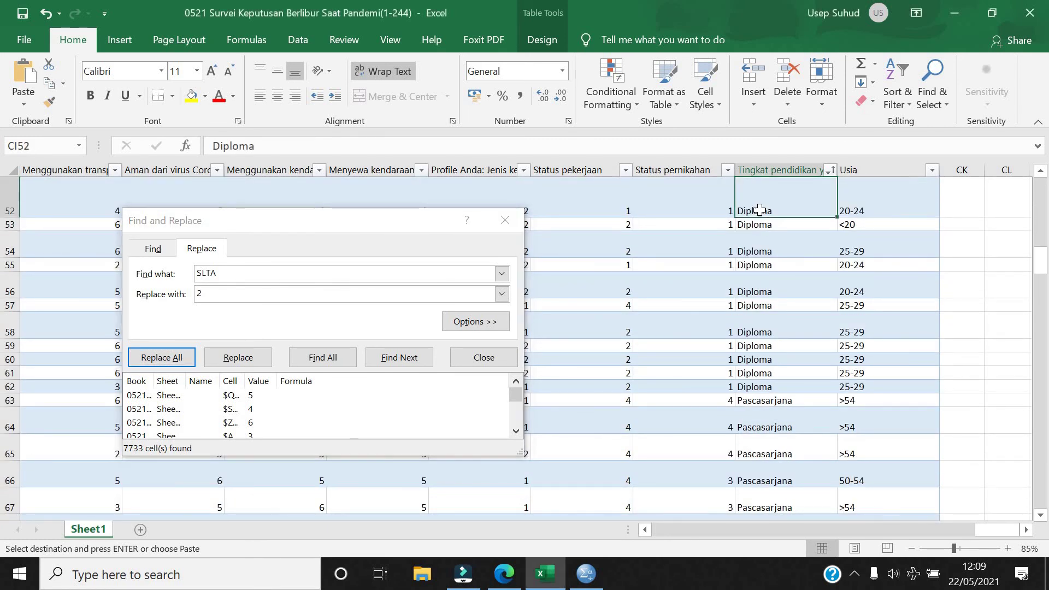
key(ctrl+c)
click(146, 292)
key(ctrl+v)
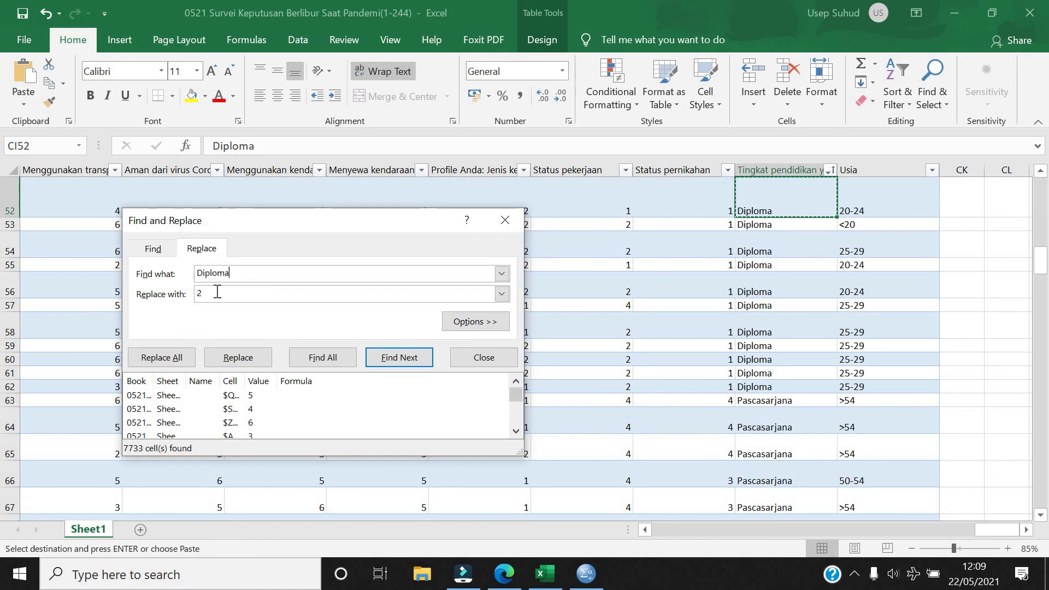
key(Tab)
click(161, 357)
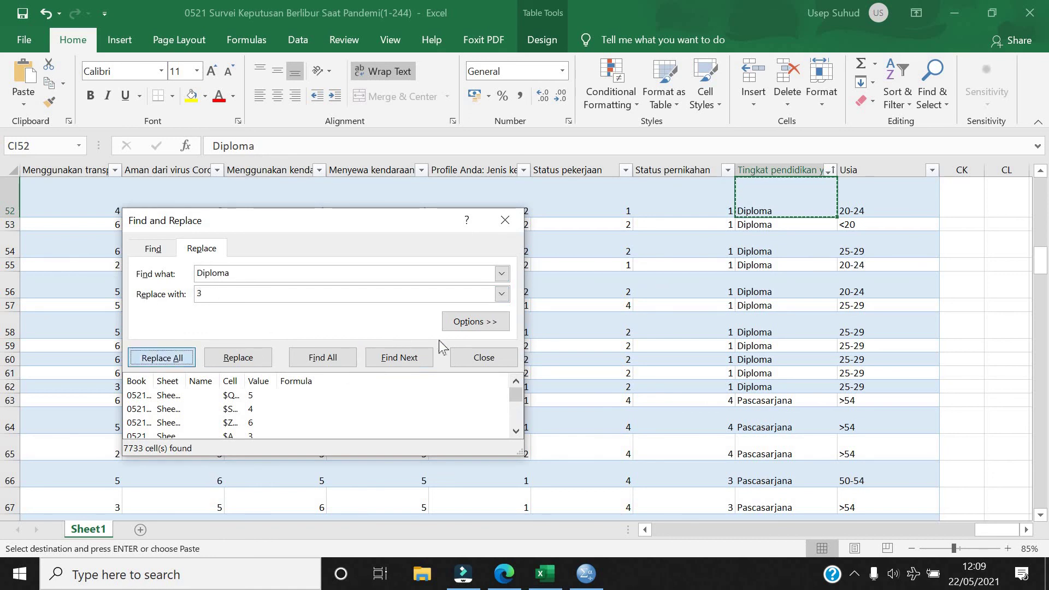
click(533, 333)
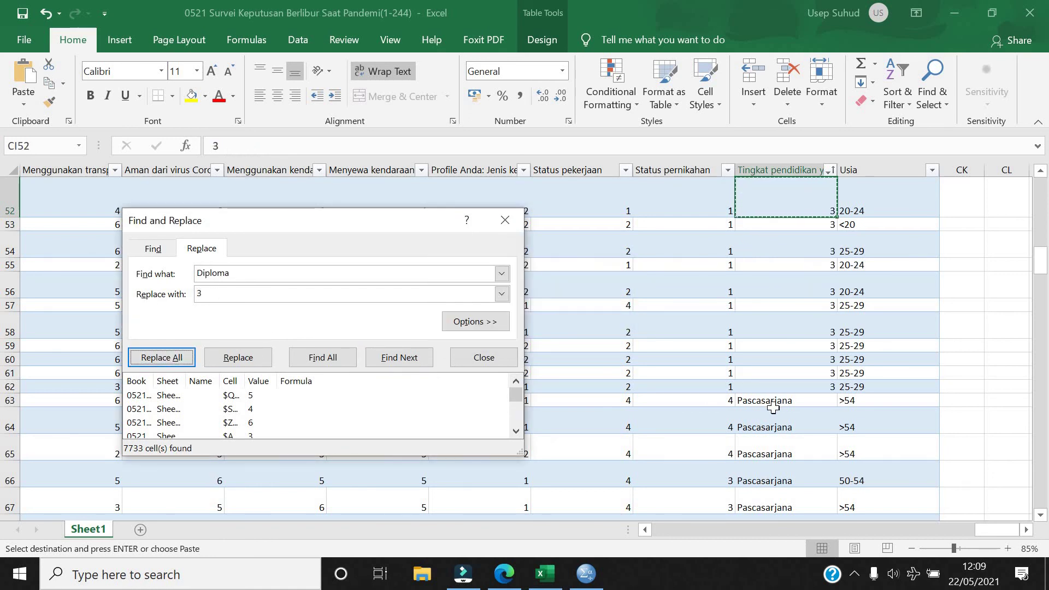
Replace every occurrence of "Sarjana" in the Tingkat pendidikan column with 4
scroll(772, 404, down, 5)
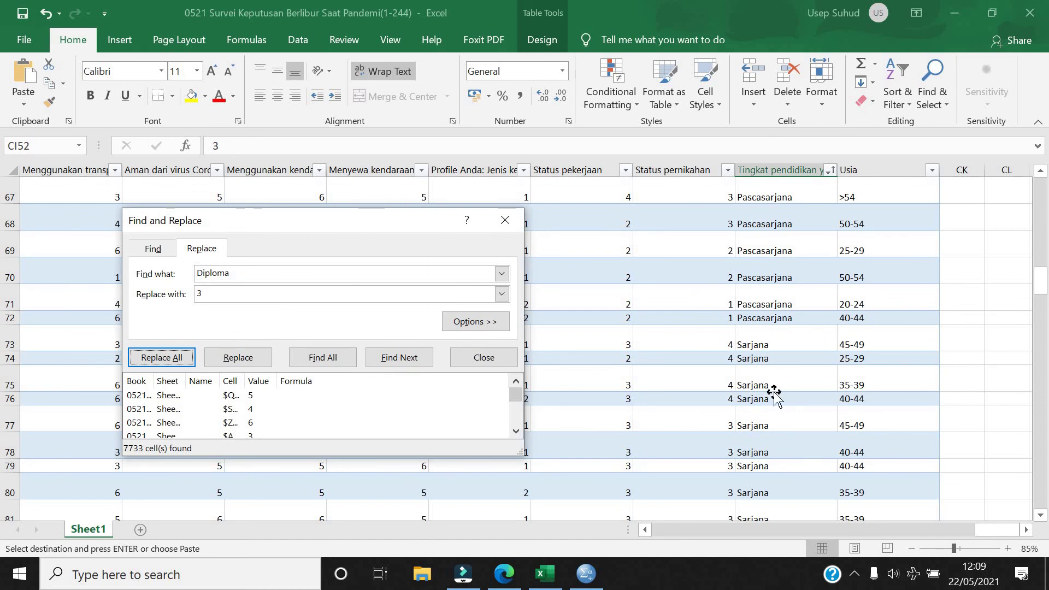
click(775, 396)
click(155, 279)
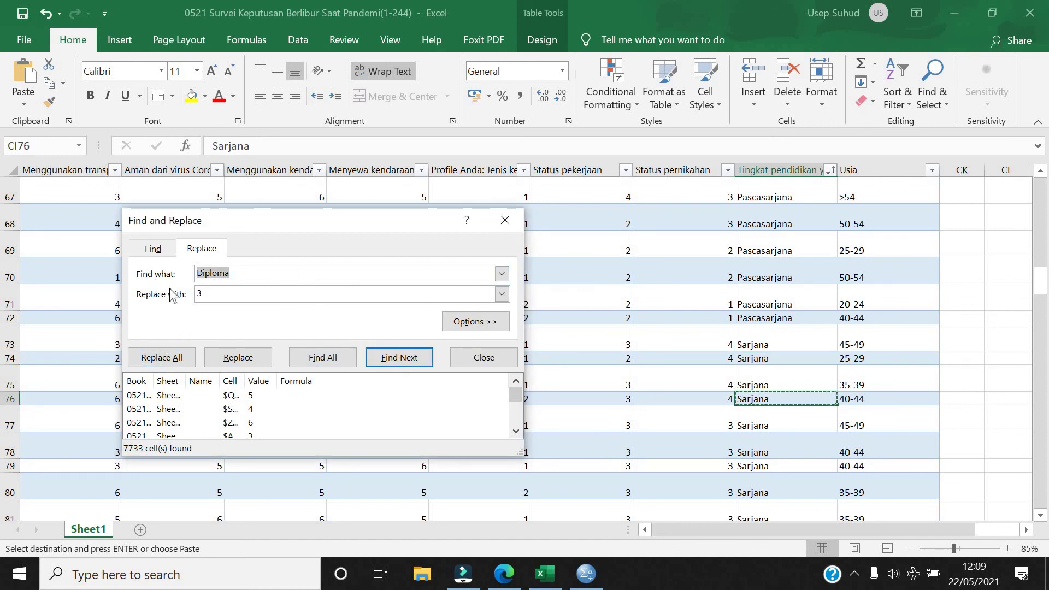
key(ctrl+v)
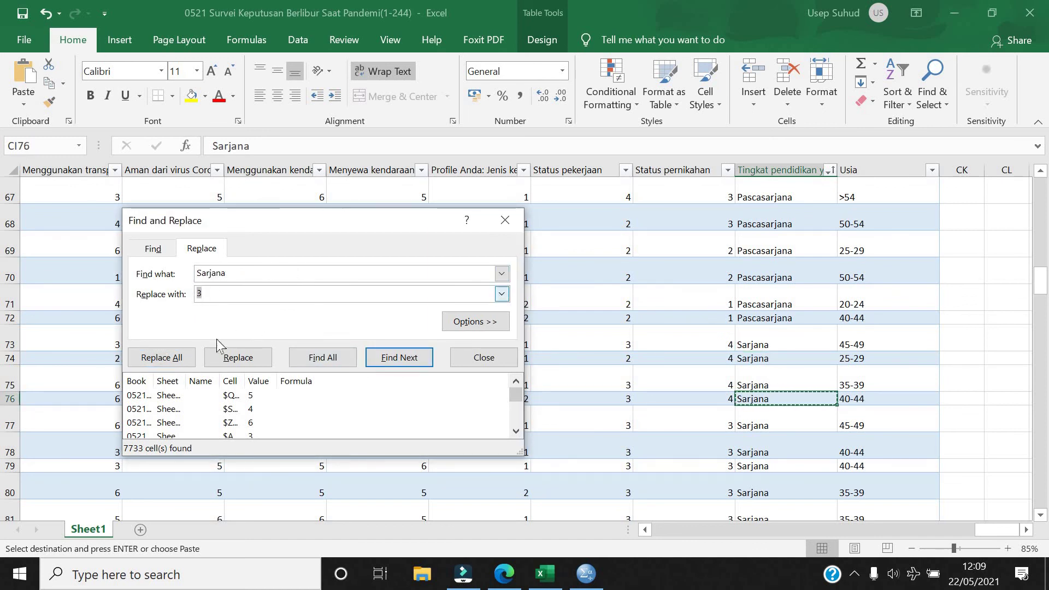
text(4)
click(171, 358)
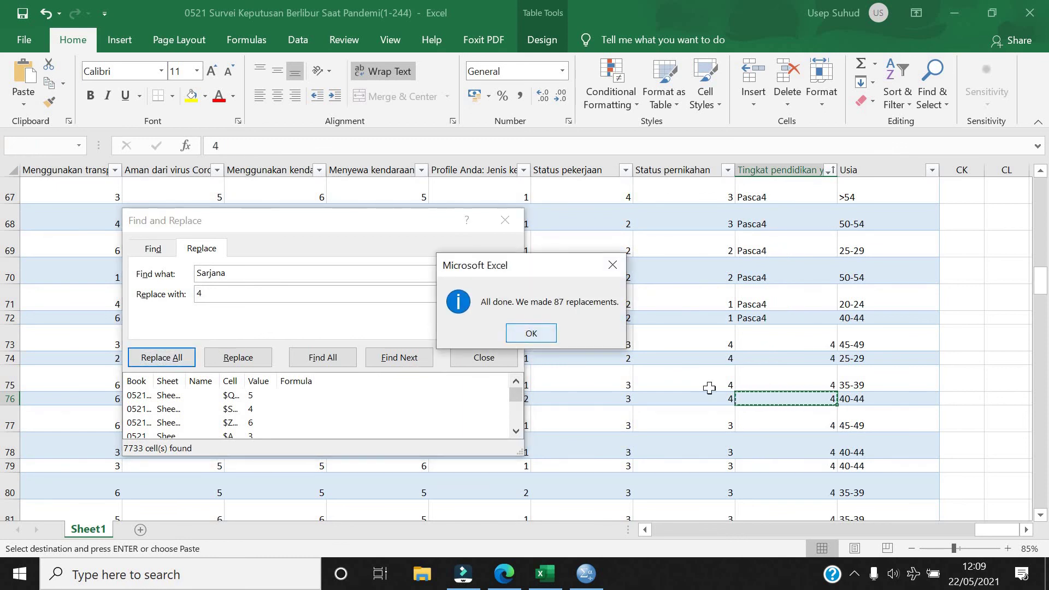
key(Return)
Replace every "Pasca4" entry in the Tingkat pendidikan column with 5
scroll(784, 343, up, 3)
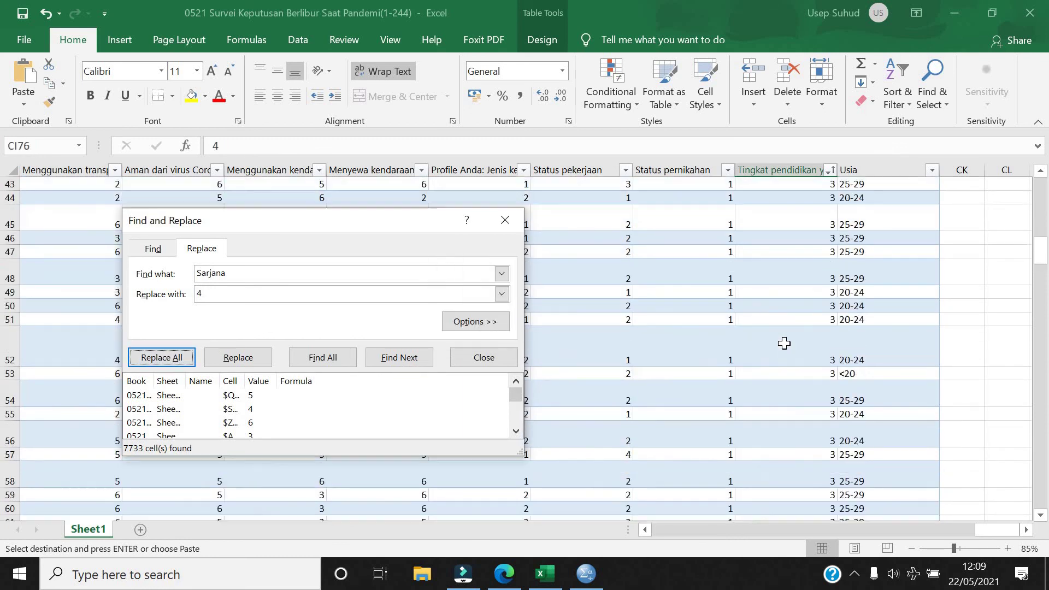
scroll(795, 412, down, 2)
click(786, 398)
key(ctrl+c)
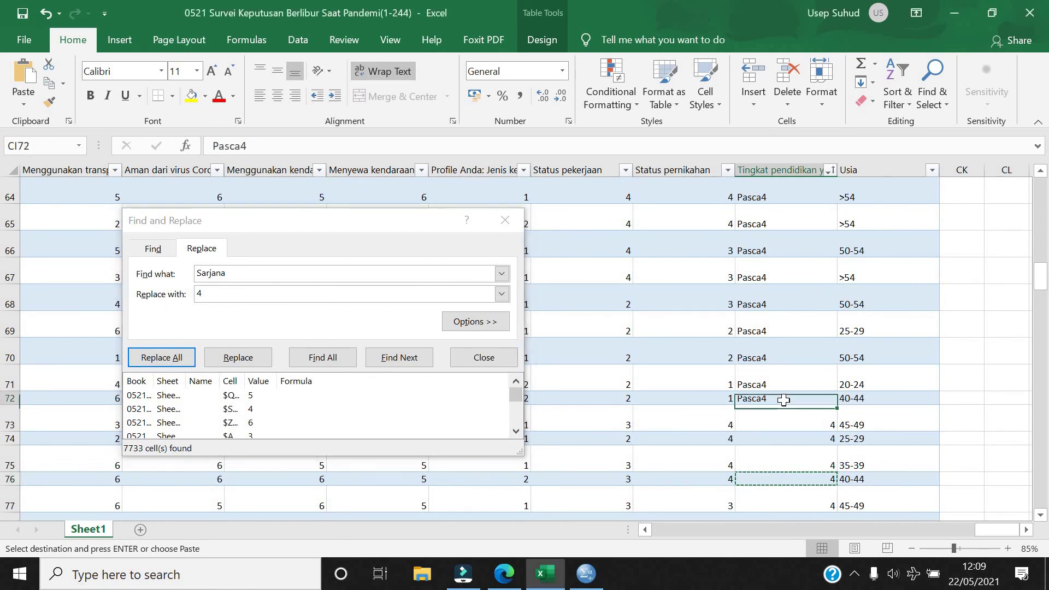
click(131, 277)
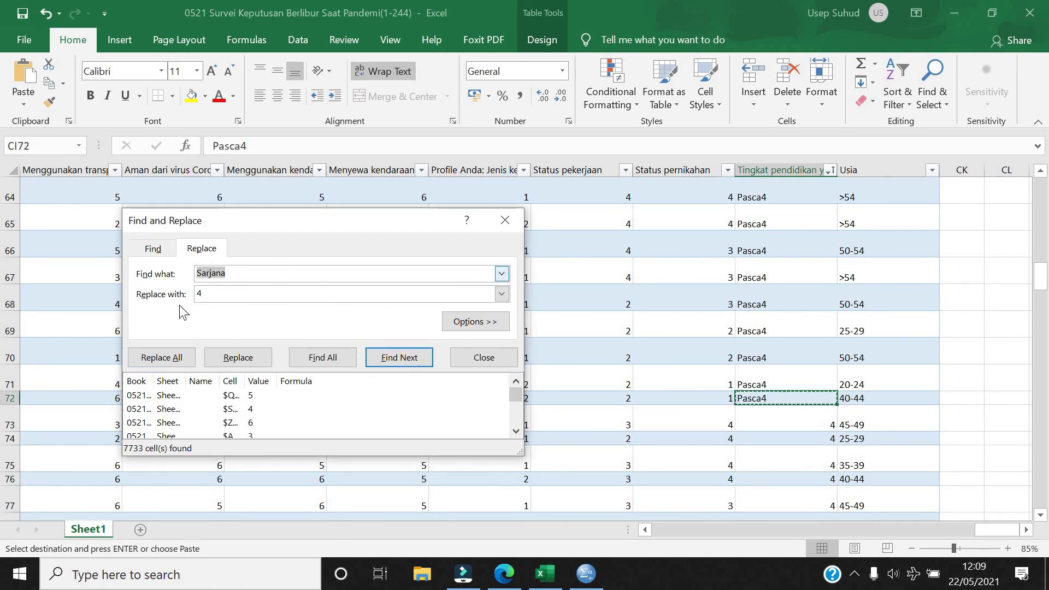
key(ctrl+v)
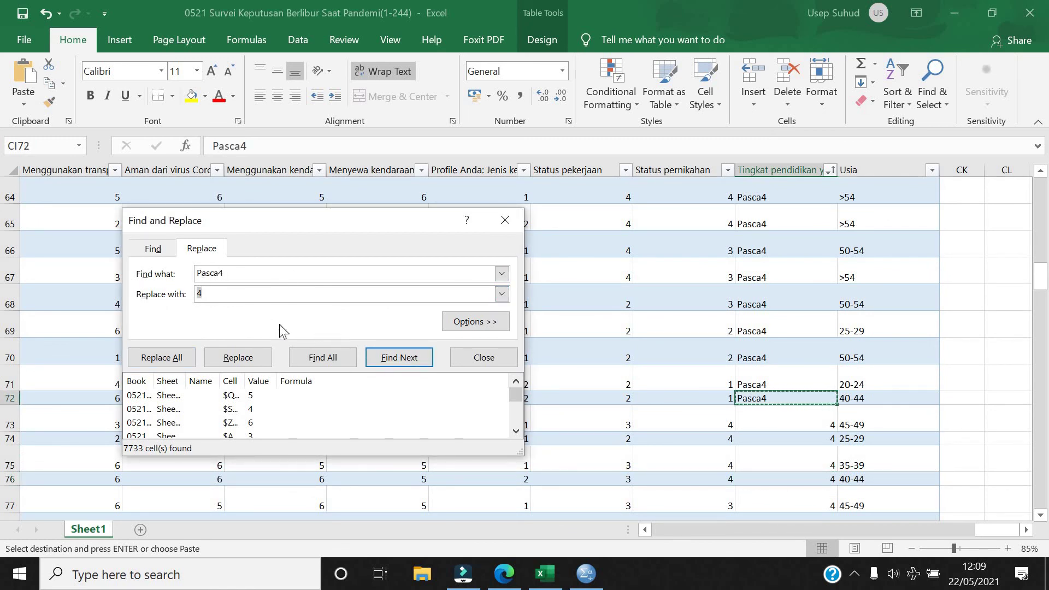
text(5)
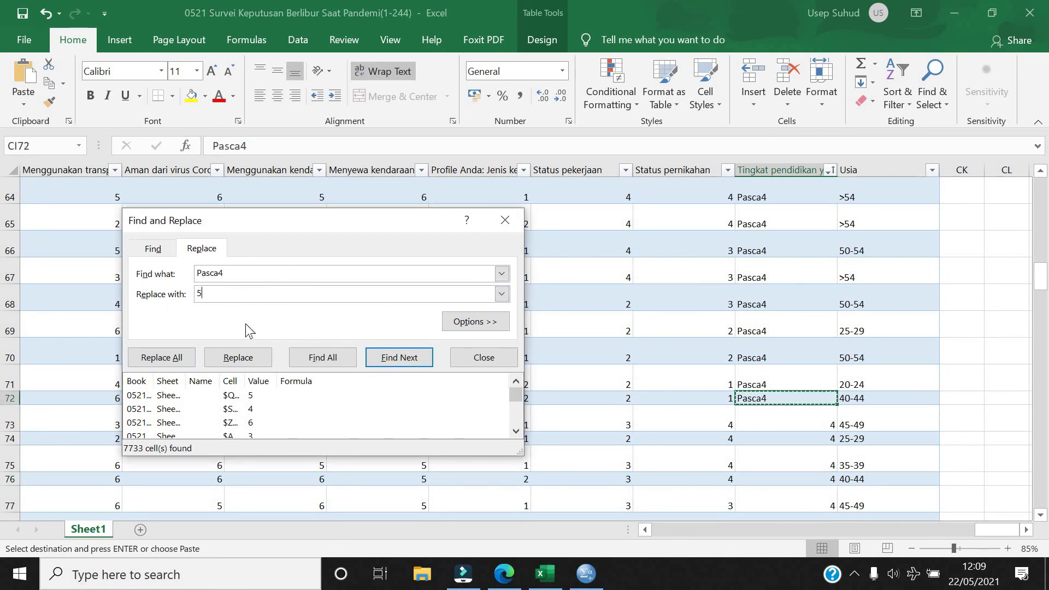
click(177, 361)
click(532, 333)
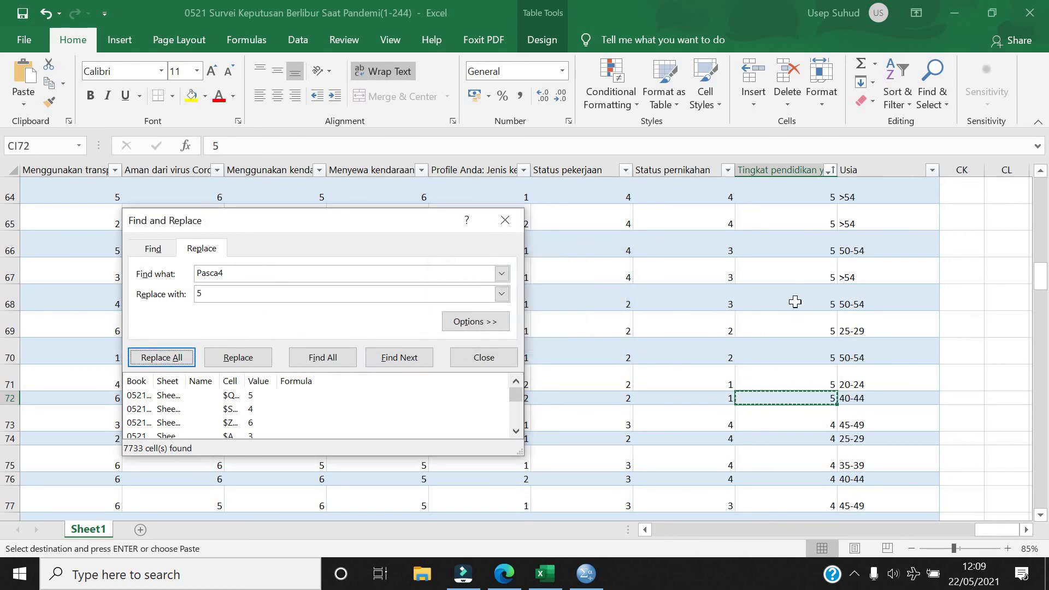
Replace every "Roda dua dan roda empat" entry in the Jenis kendaraan column with 3
scroll(794, 301, up, 13)
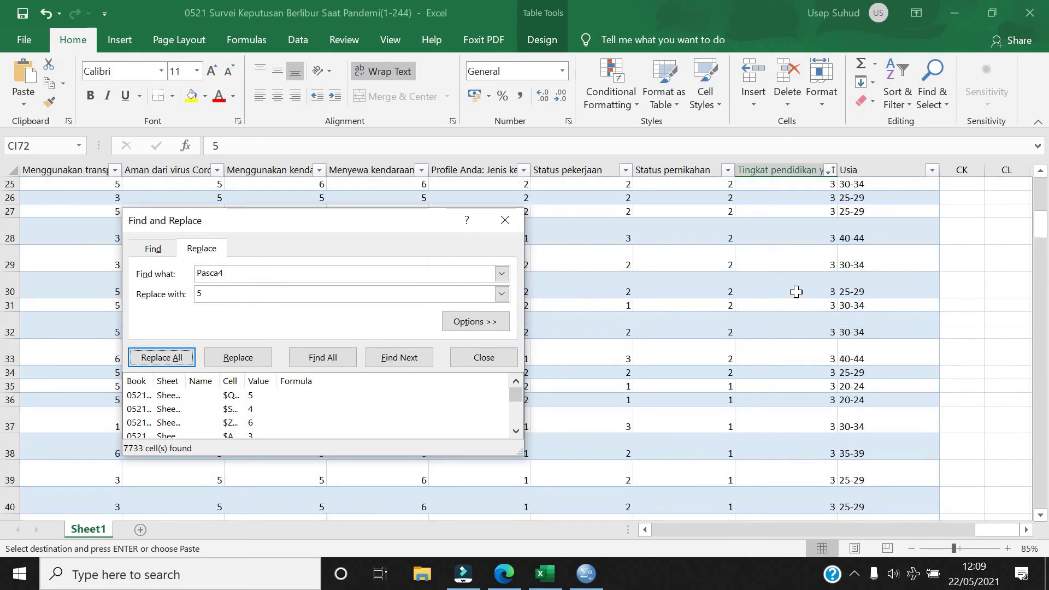
scroll(795, 291, up, 8)
drag(986, 538, 784, 256)
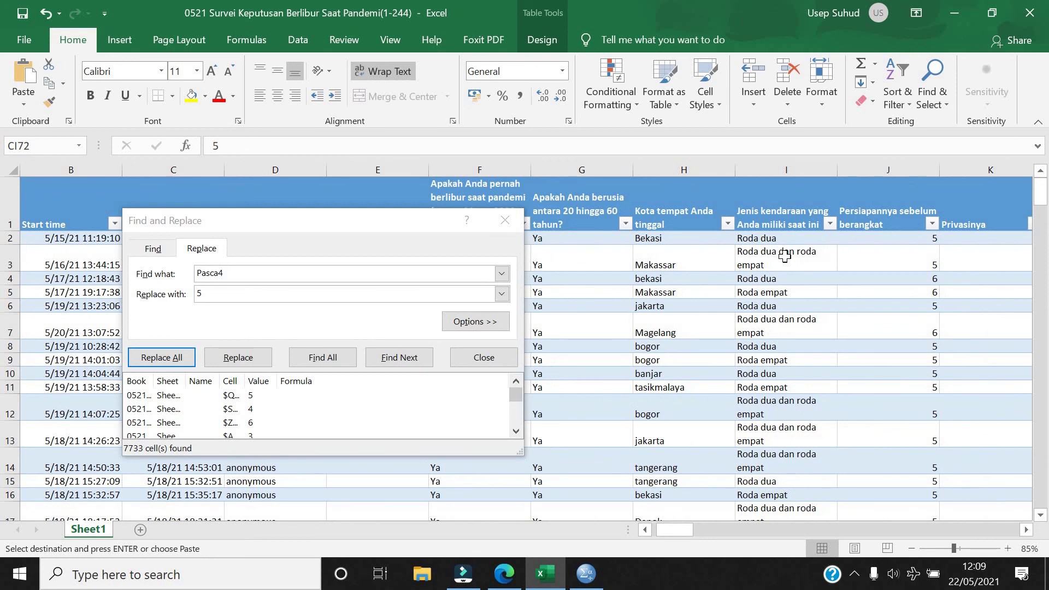
click(784, 255)
key(ctrl+h)
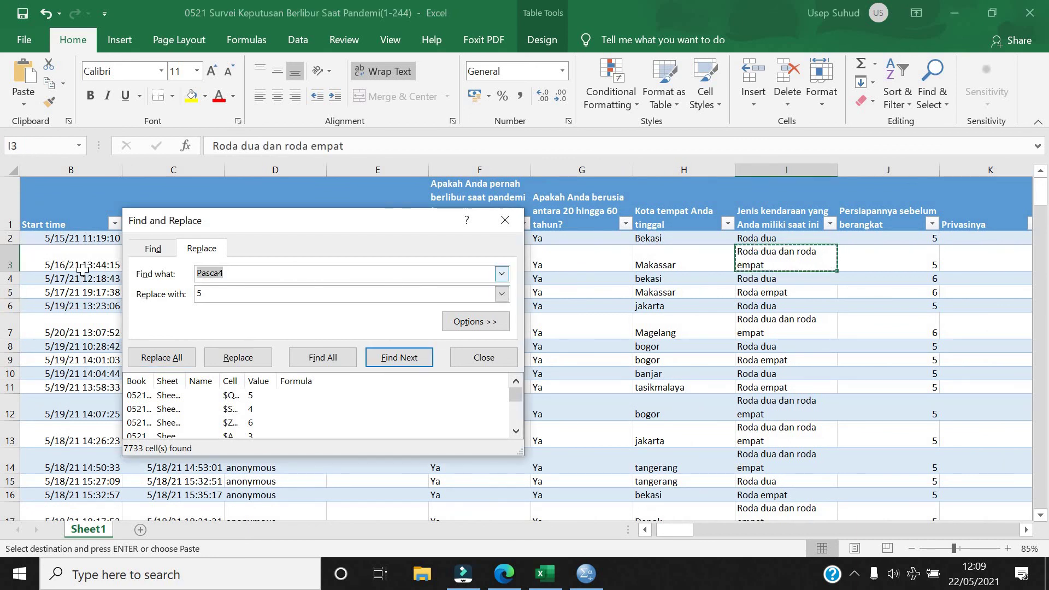
text(Roda dua dan roda empat)
click(198, 295)
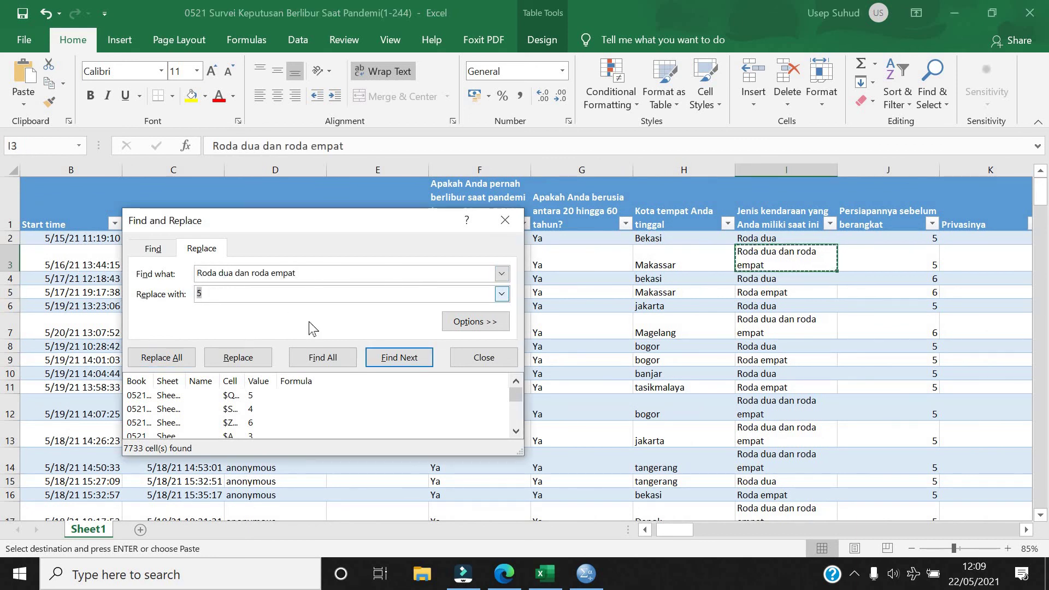
click(188, 356)
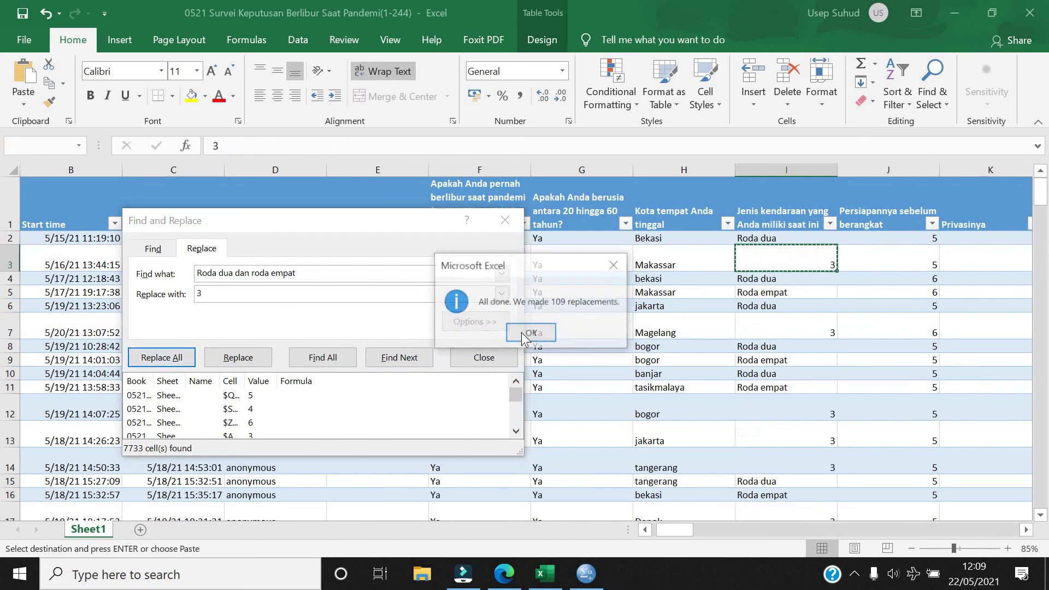
click(533, 332)
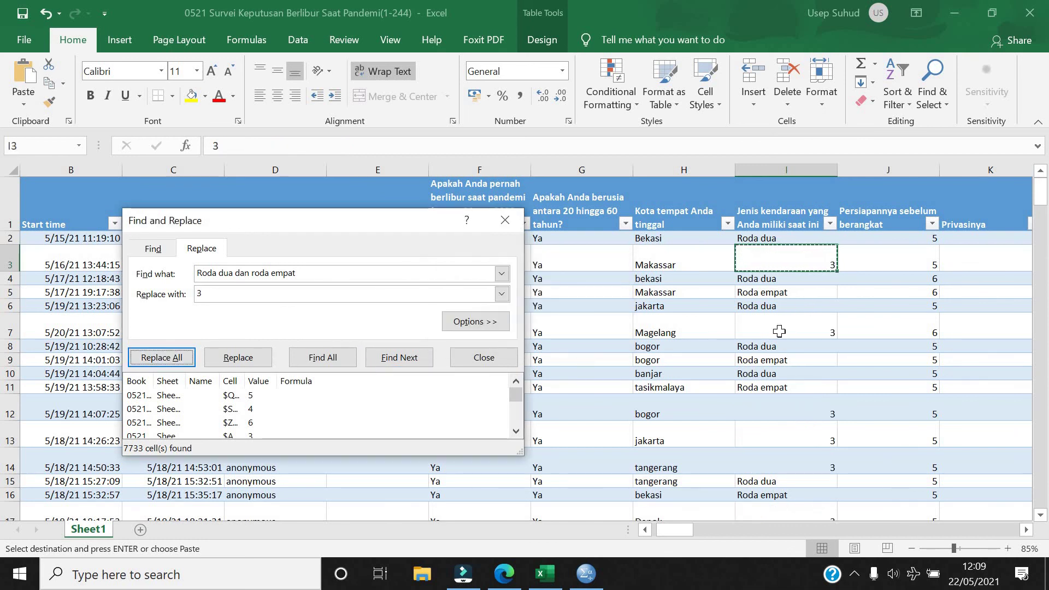
Replace every "Roda dua" entry in the Jenis kendaraan column with 1
click(788, 239)
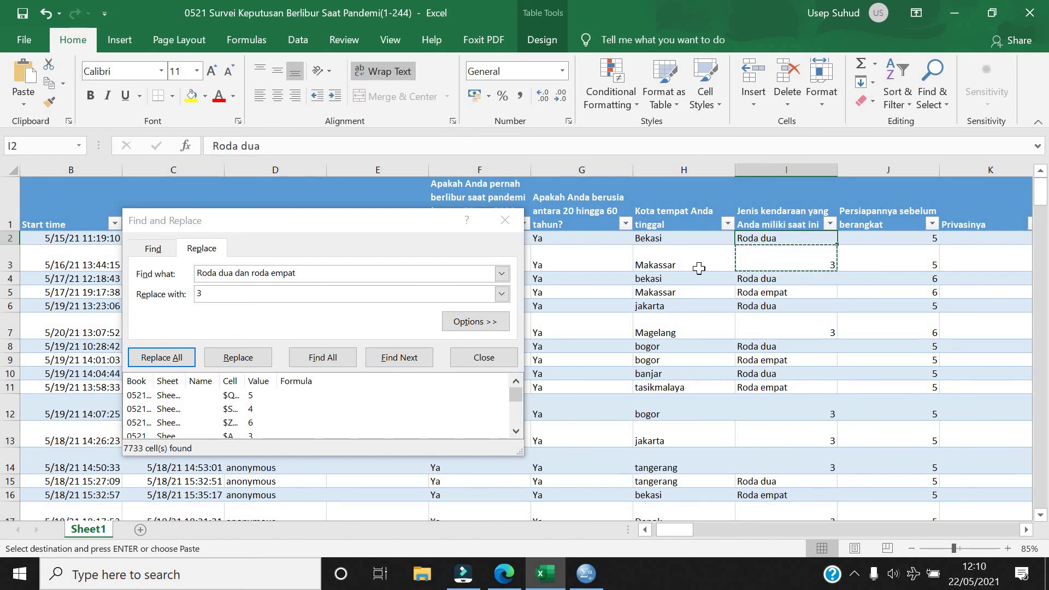
click(300, 274)
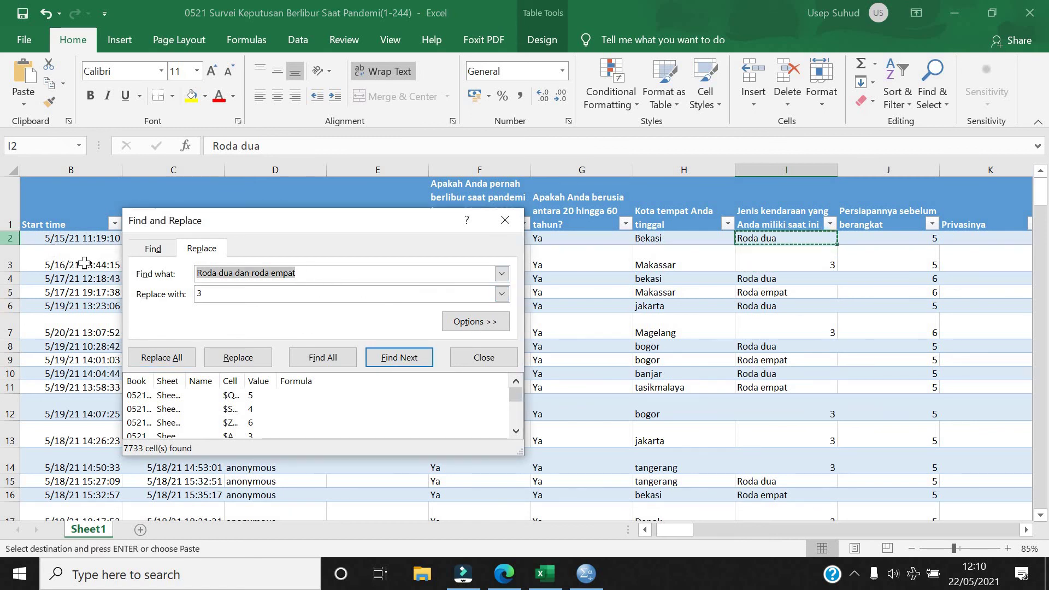
text(Roda dua)
key(Tab)
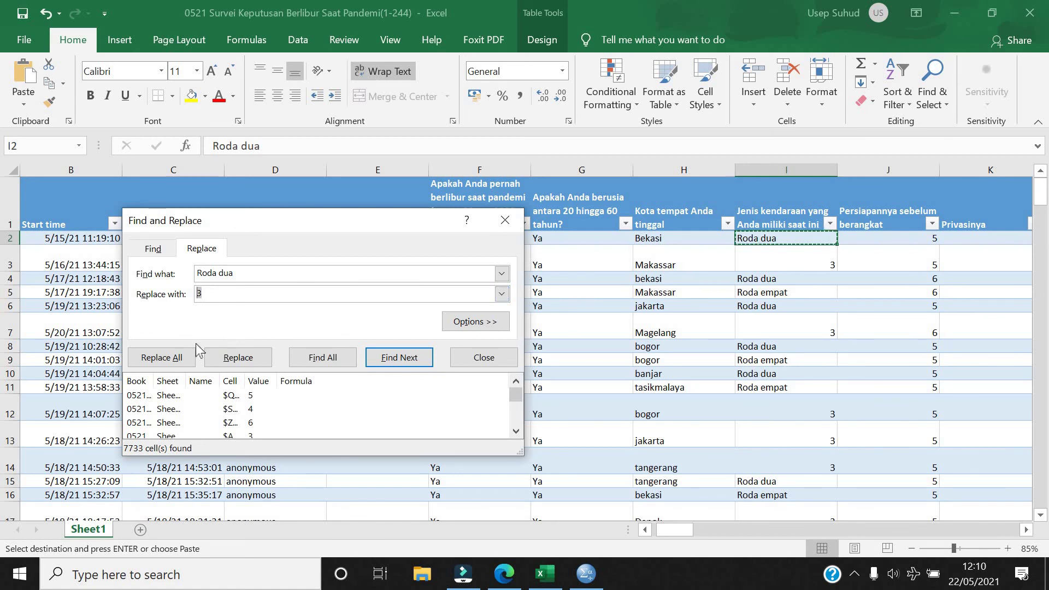
click(171, 359)
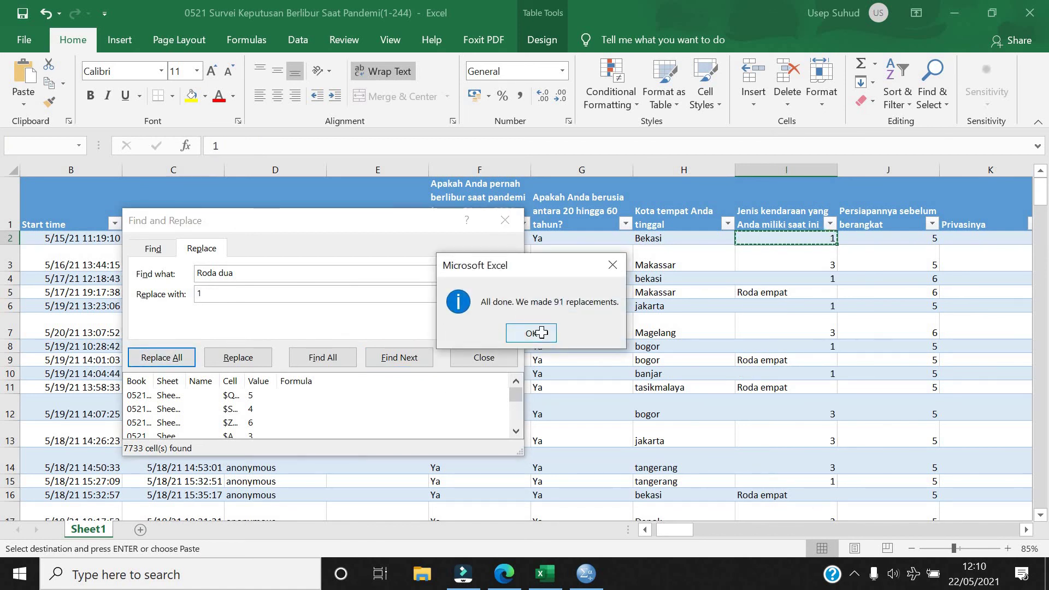
click(535, 331)
Replace every "Roda empat" entry in the Jenis kendaraan column with 2
click(765, 293)
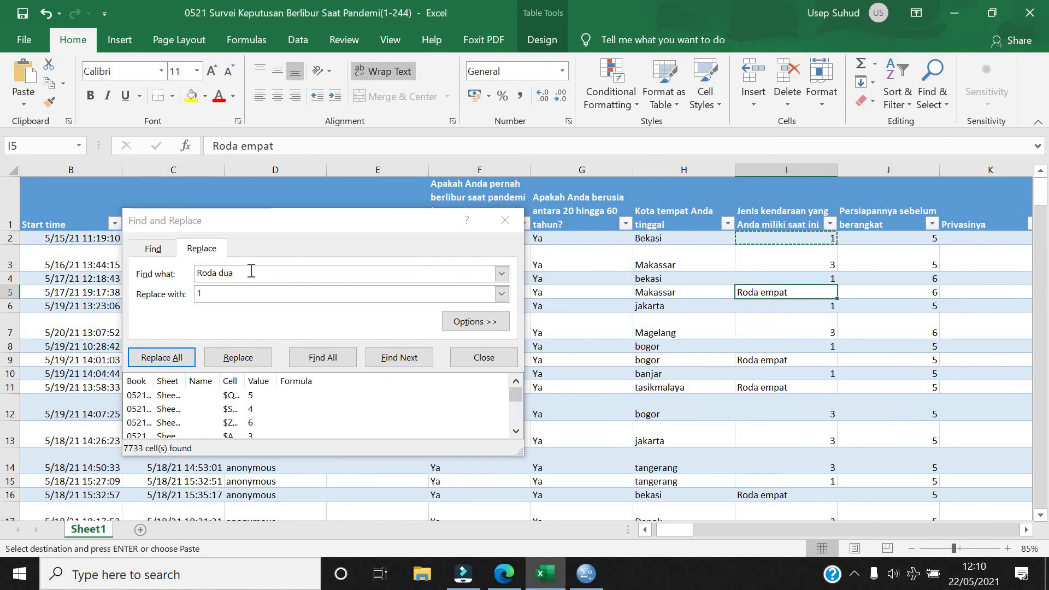
click(136, 265)
text(Roda empat)
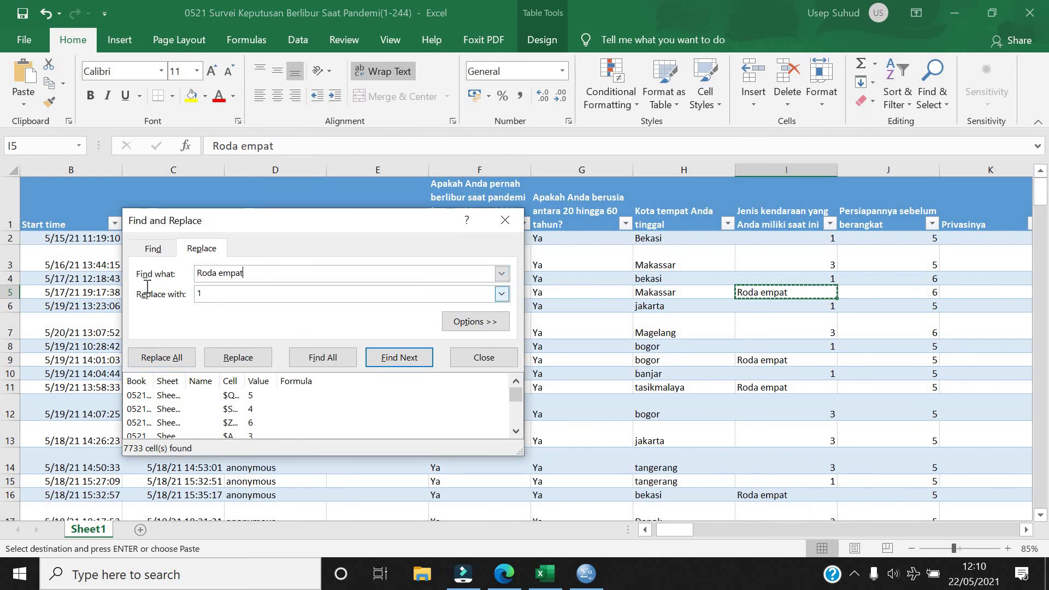
click(171, 362)
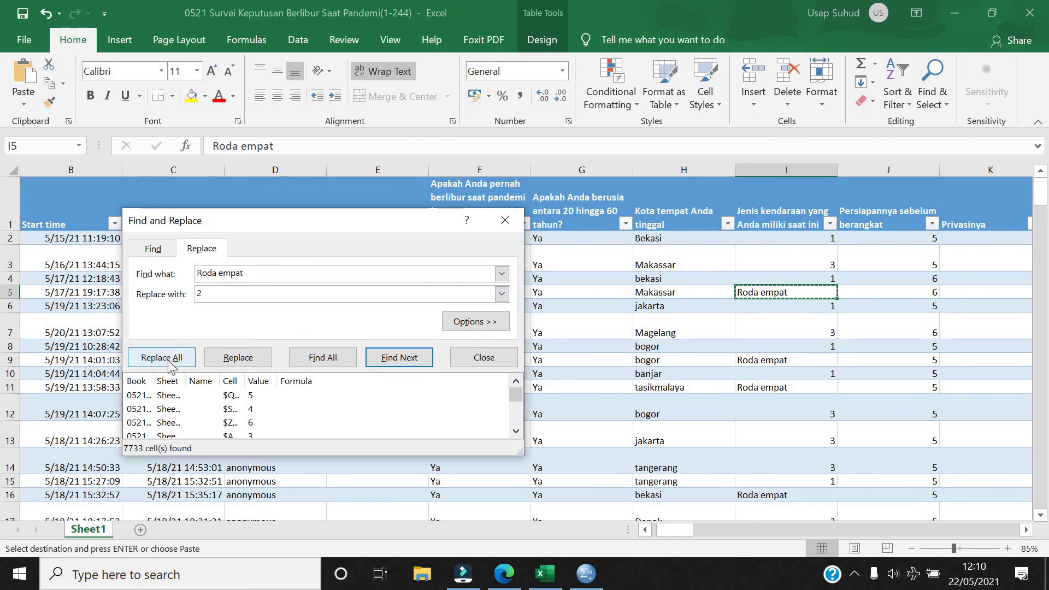
key(Return)
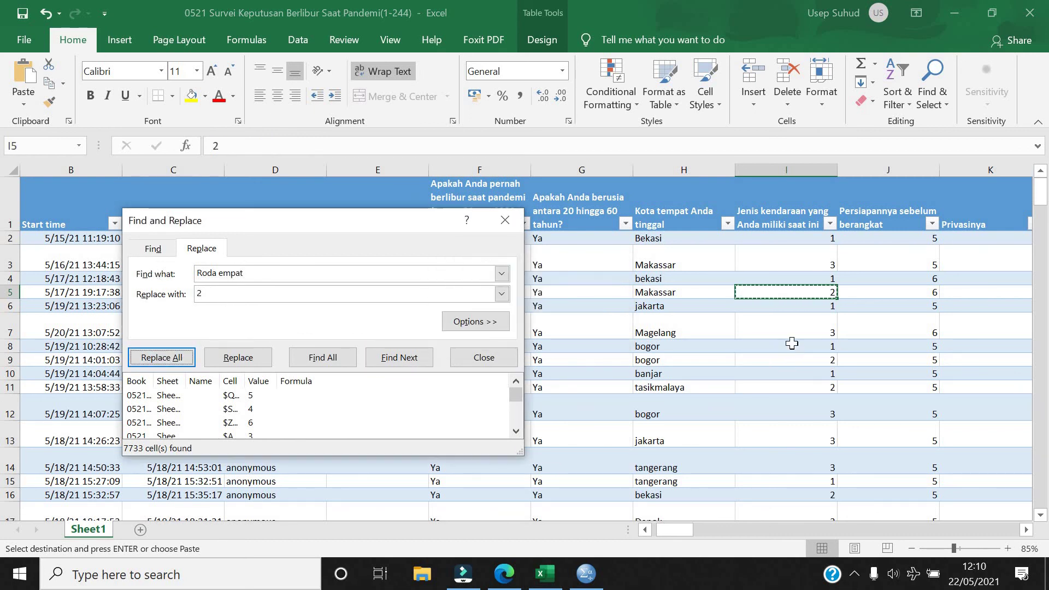
scroll(789, 341, down, 15)
scroll(789, 340, down, 20)
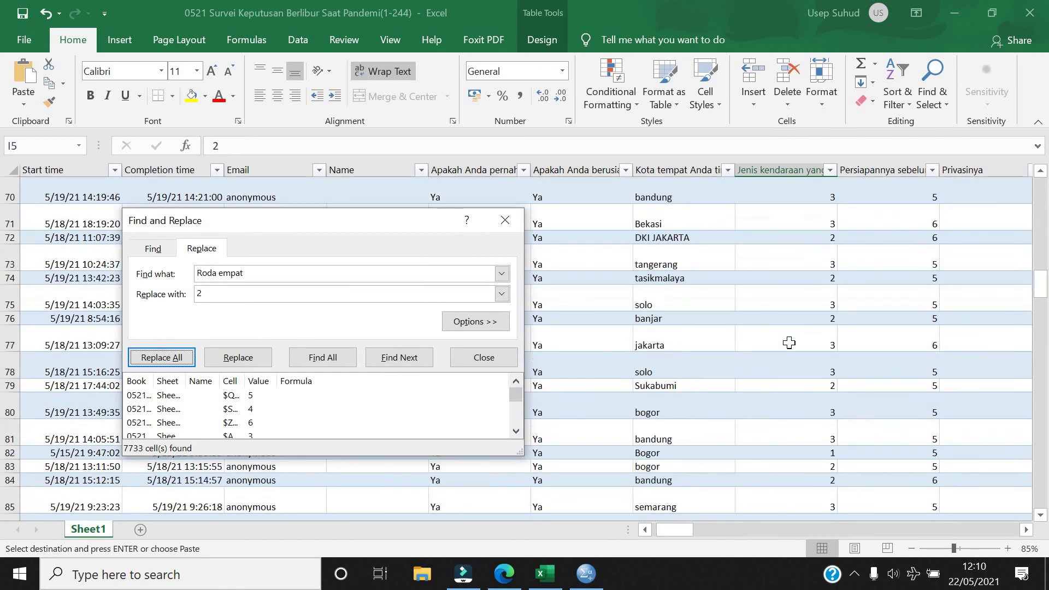
scroll(789, 342, down, 19)
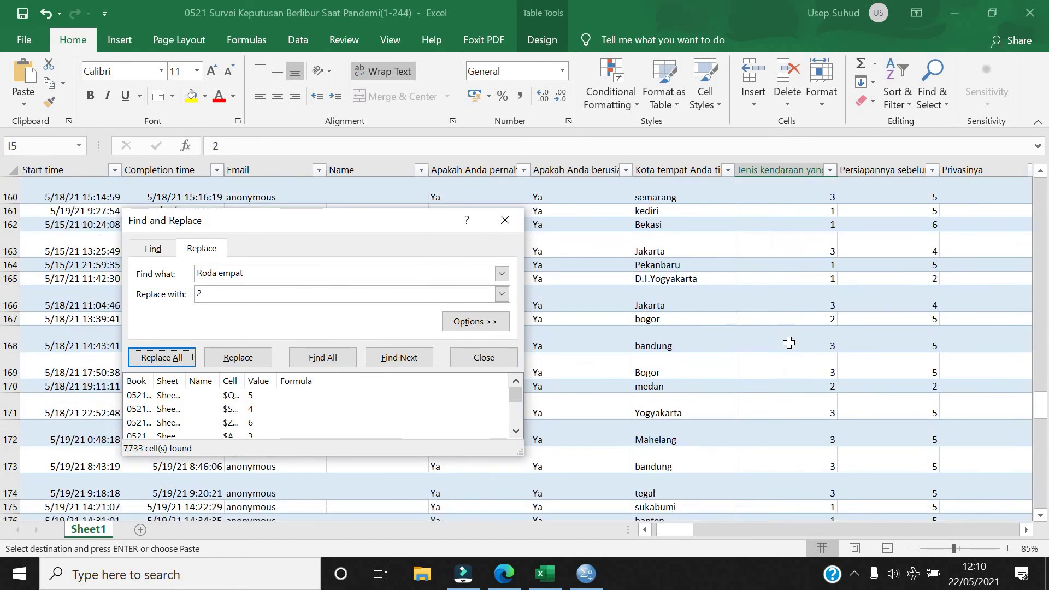
scroll(789, 342, down, 4)
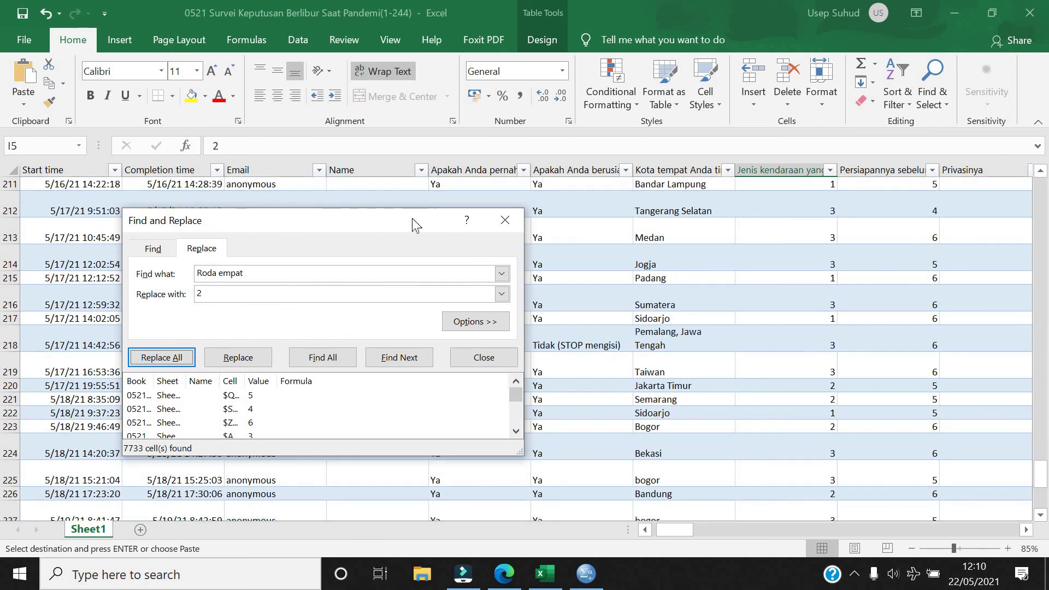
Sort the survey table by the Kota tempat Anda tinggal column from A to Z
drag(412, 218, 256, 262)
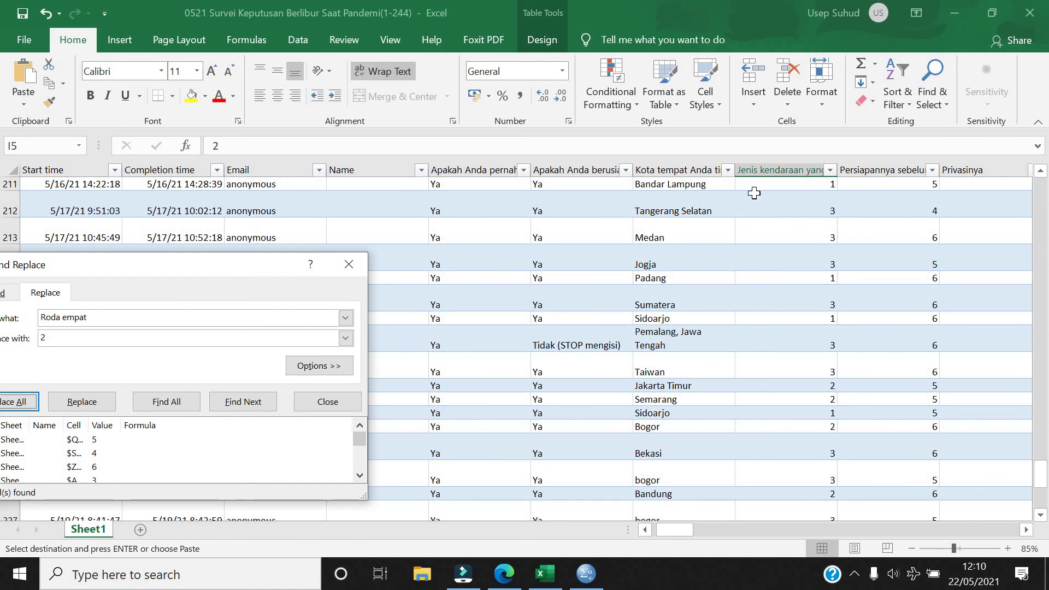
click(728, 171)
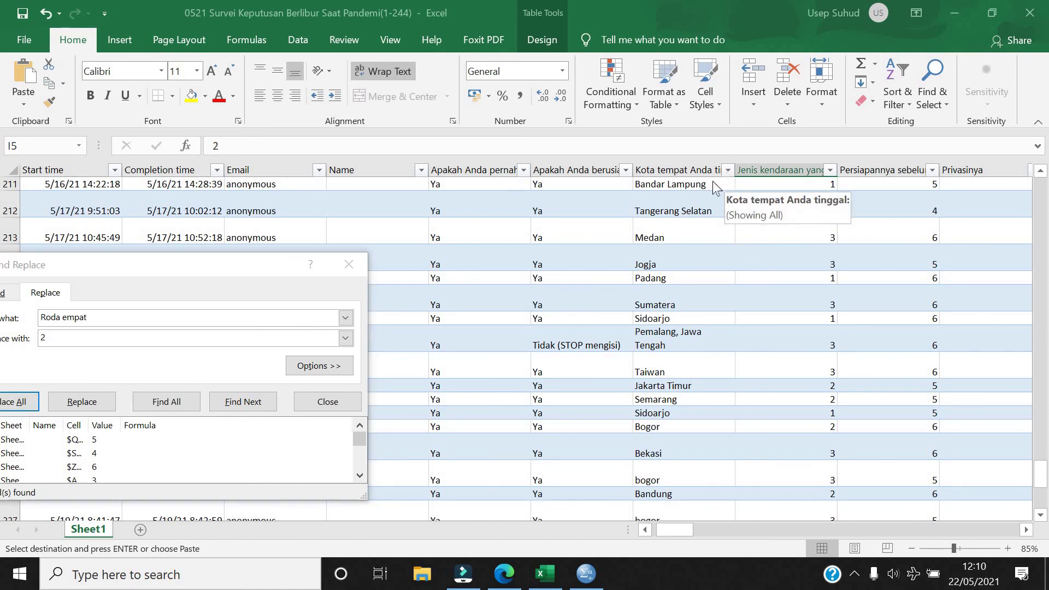
click(658, 186)
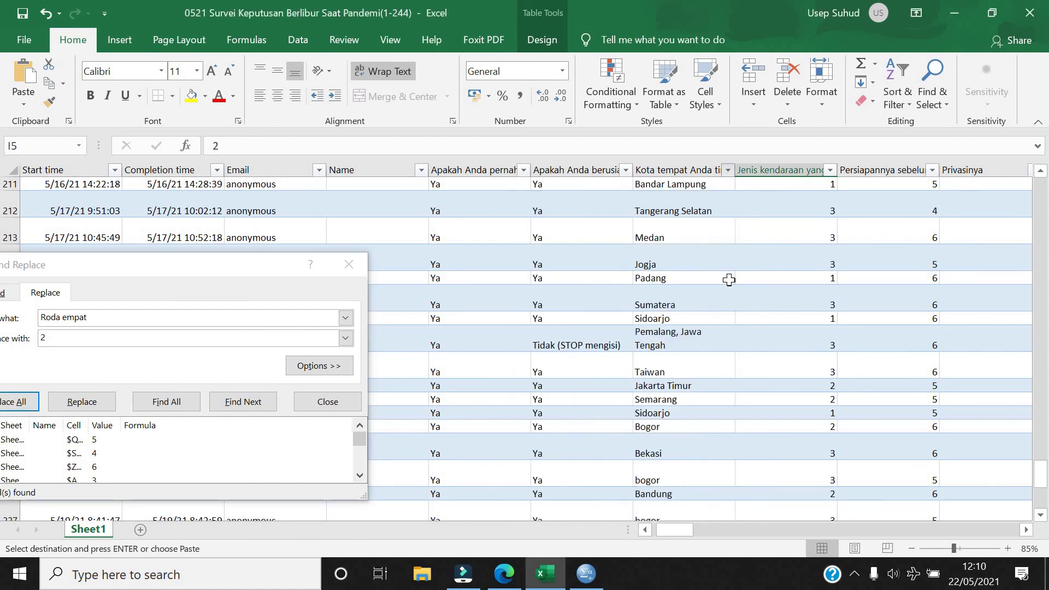
Look through the sorted city names in the Kota tempat Anda tinggal column, from the last rows up to the first
scroll(724, 297, down, 5)
scroll(724, 297, up, 14)
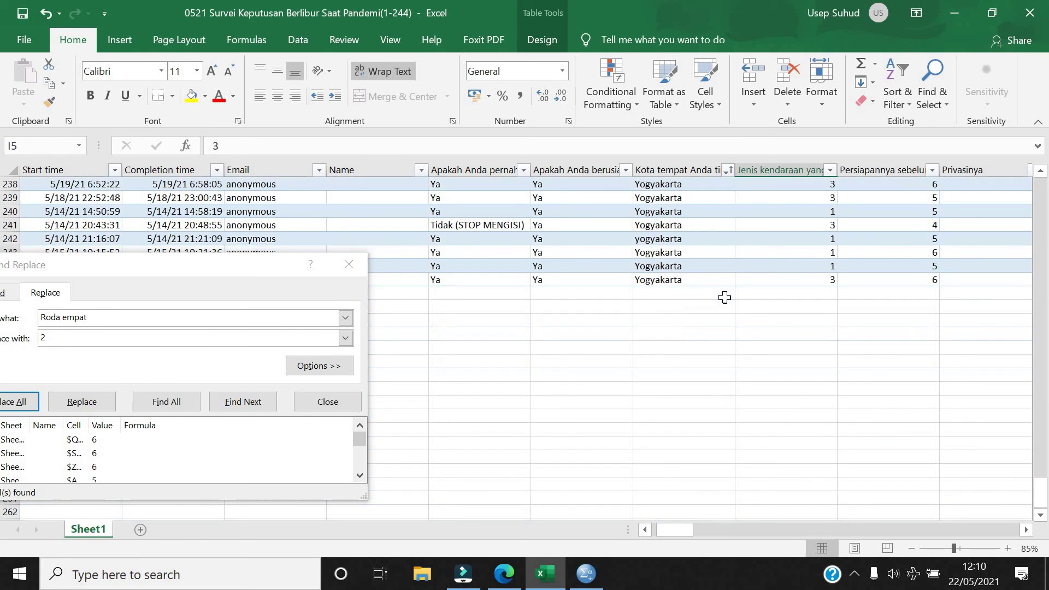
scroll(724, 298, up, 20)
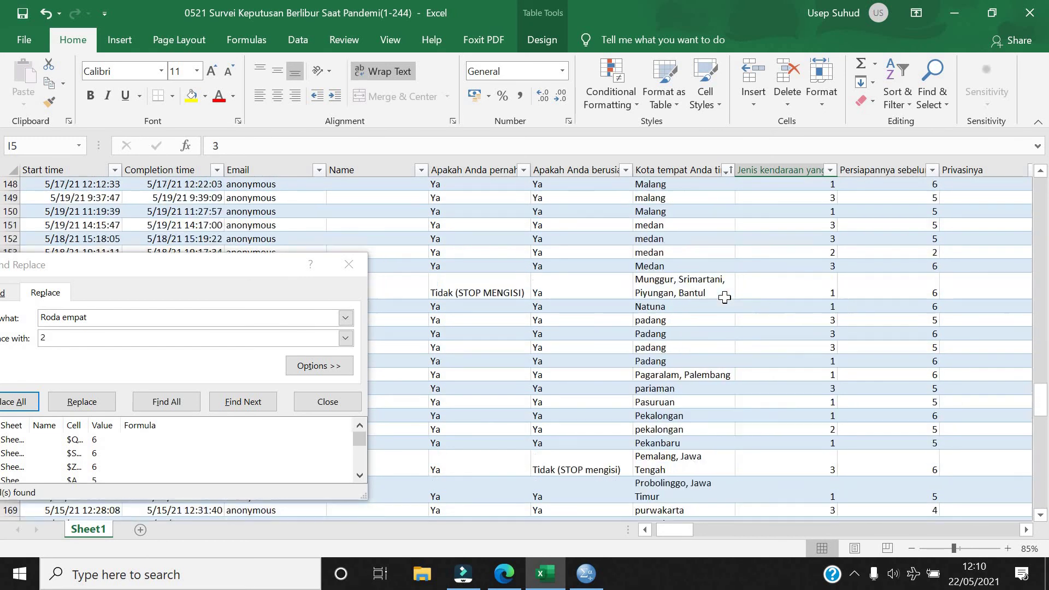
scroll(724, 297, up, 20)
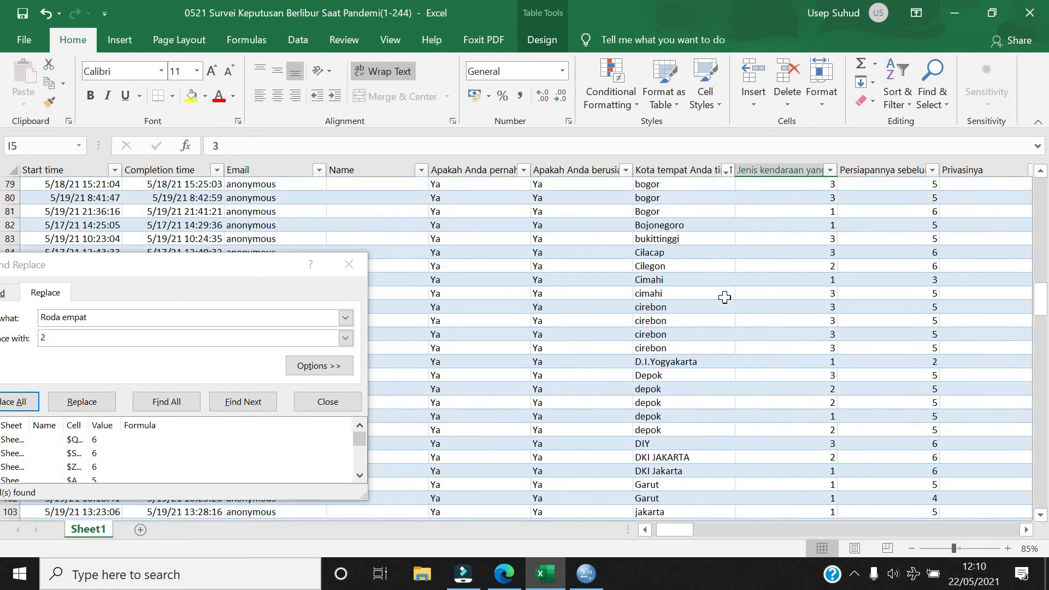
scroll(724, 297, up, 3)
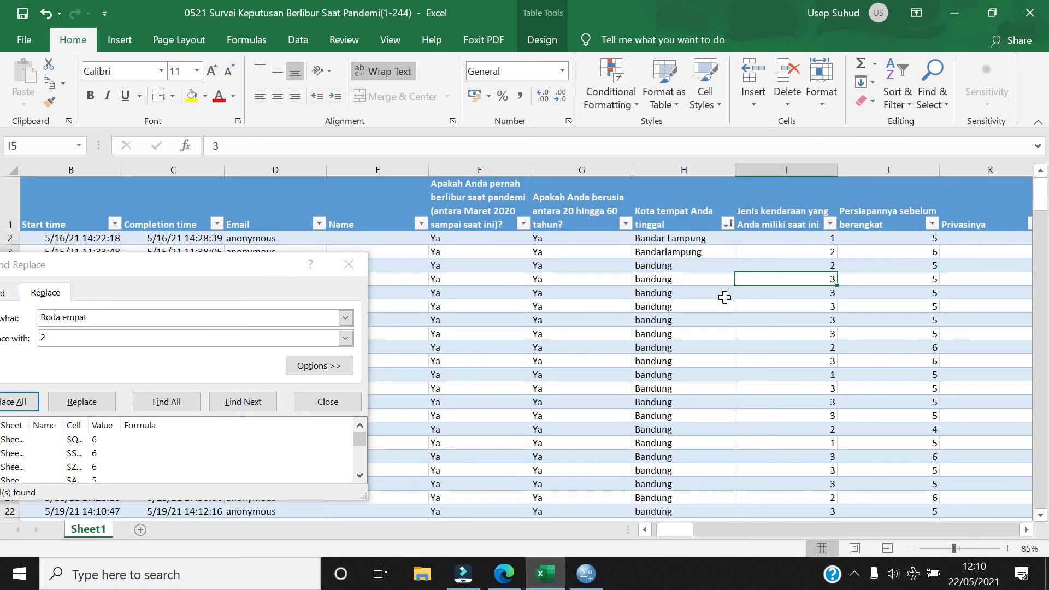
scroll(724, 298, down, 8)
scroll(725, 297, up, 8)
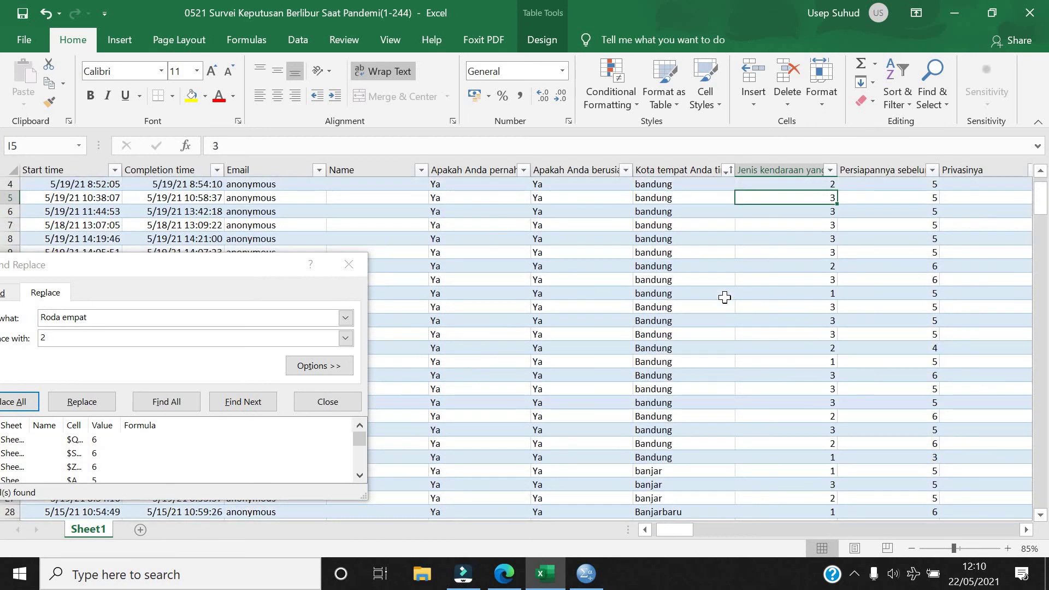
Close the Find and Replace dialog and select the entire worksheet
scroll(725, 297, down, 1)
key(Escape)
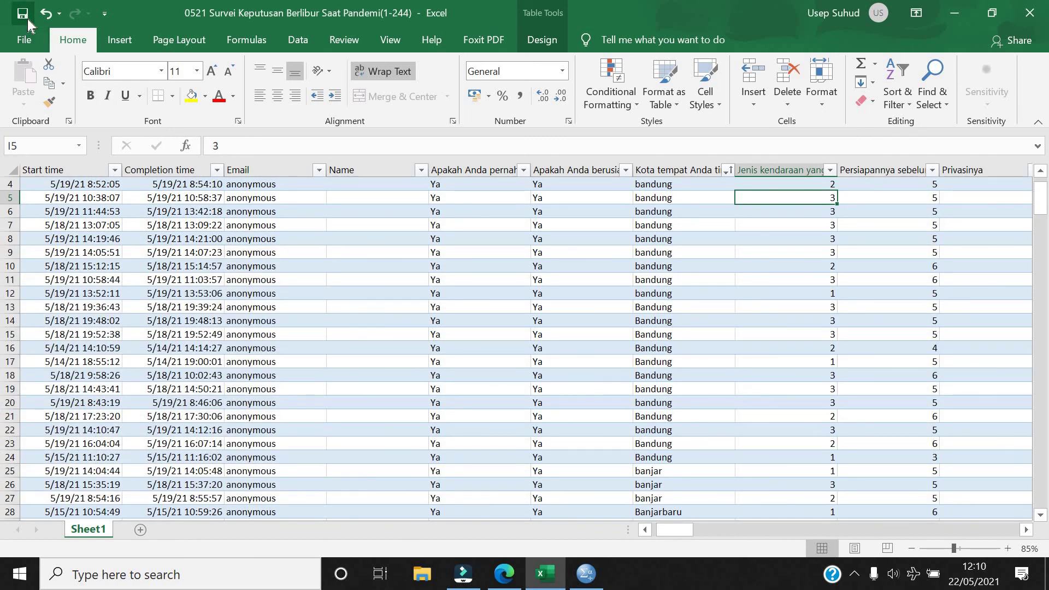
click(15, 174)
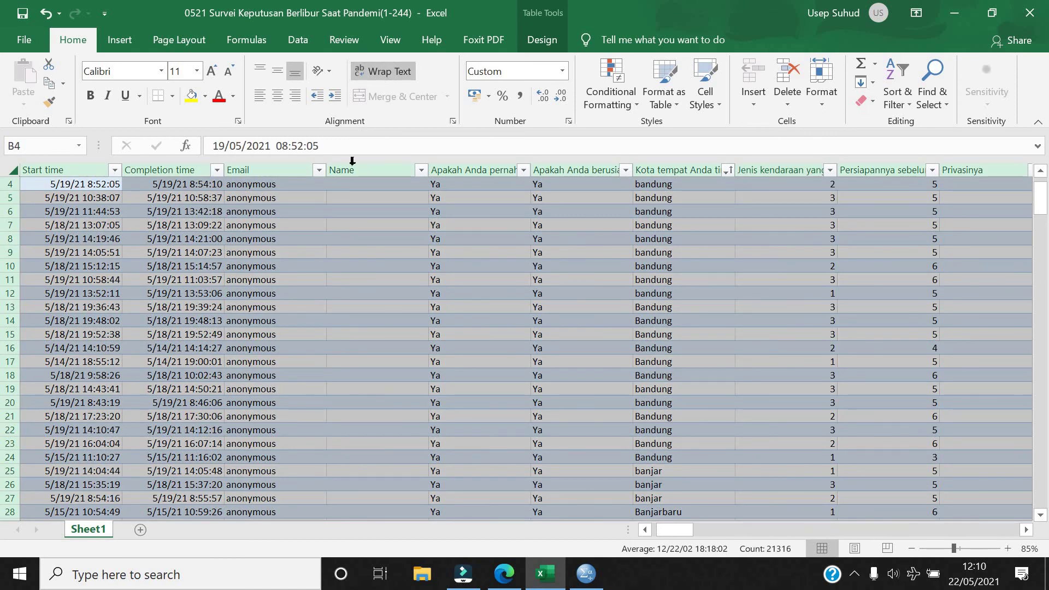
scroll(355, 217, up, 1)
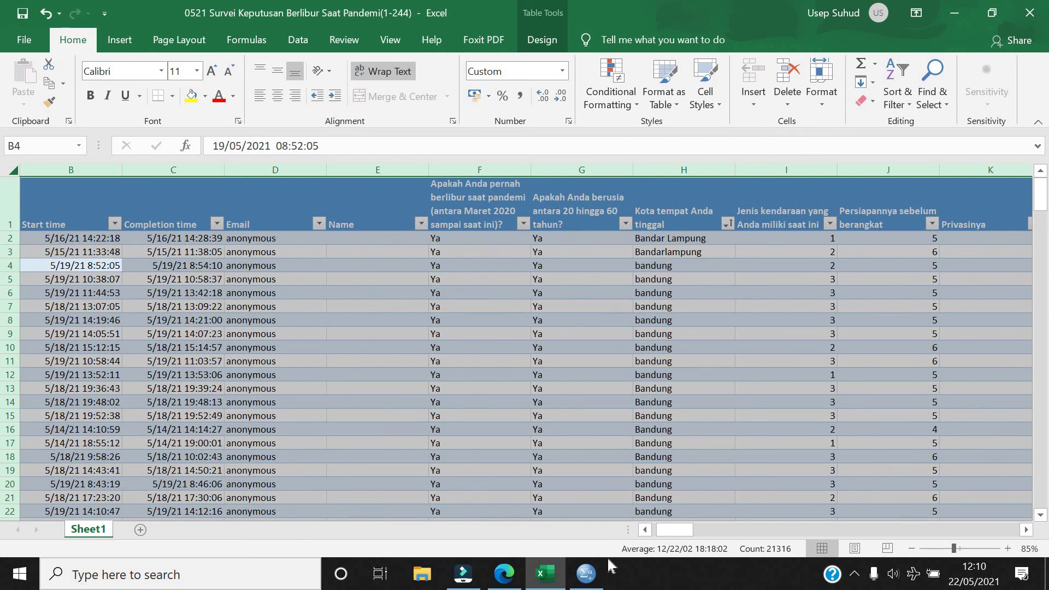
Switch to IBM SPSS Statistics and start importing data from an Excel file
click(586, 574)
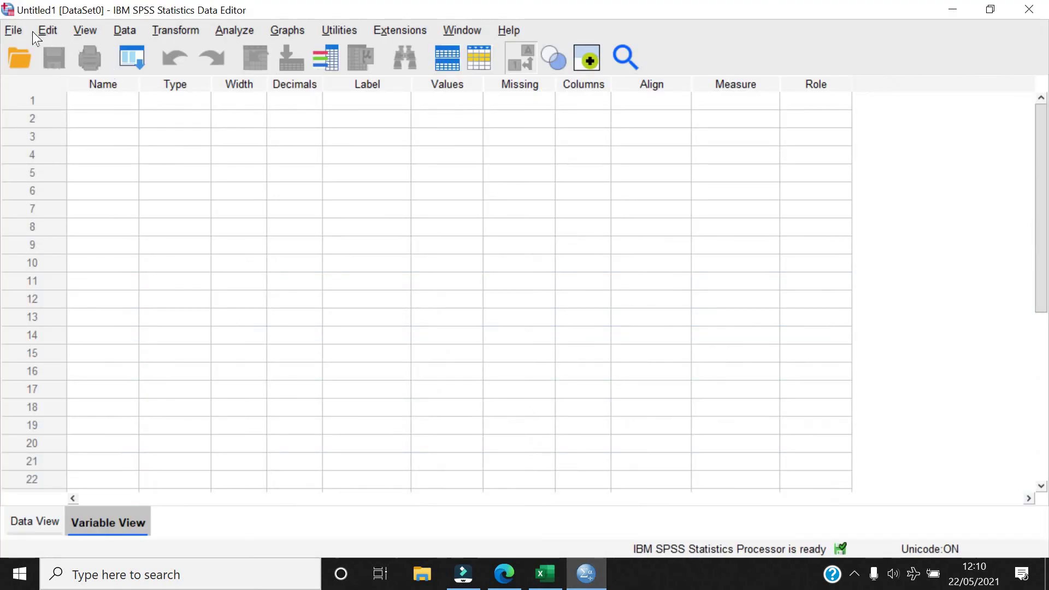
click(18, 29)
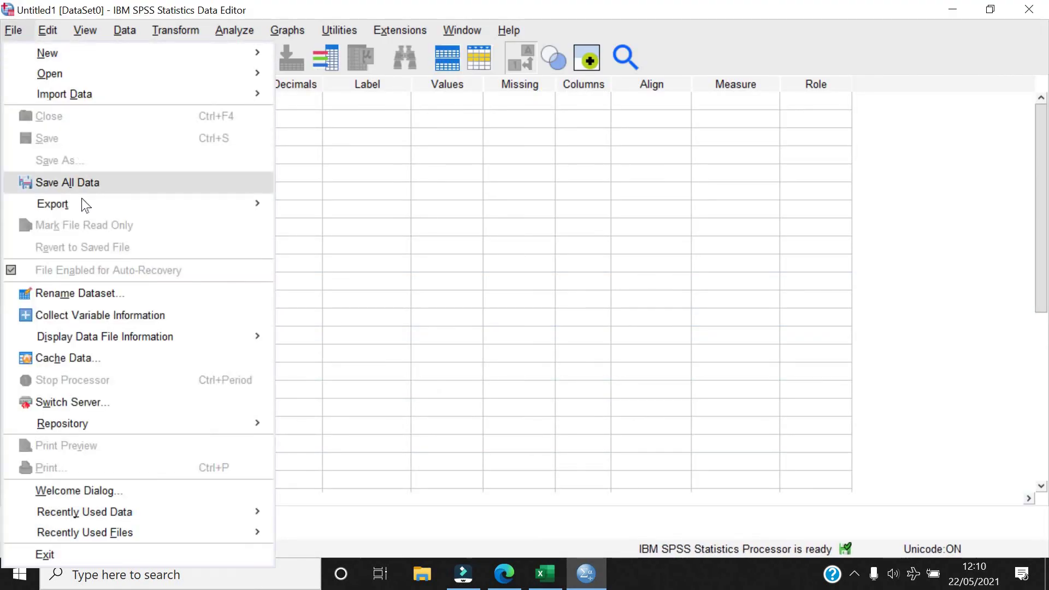
mouse_move(182, 96)
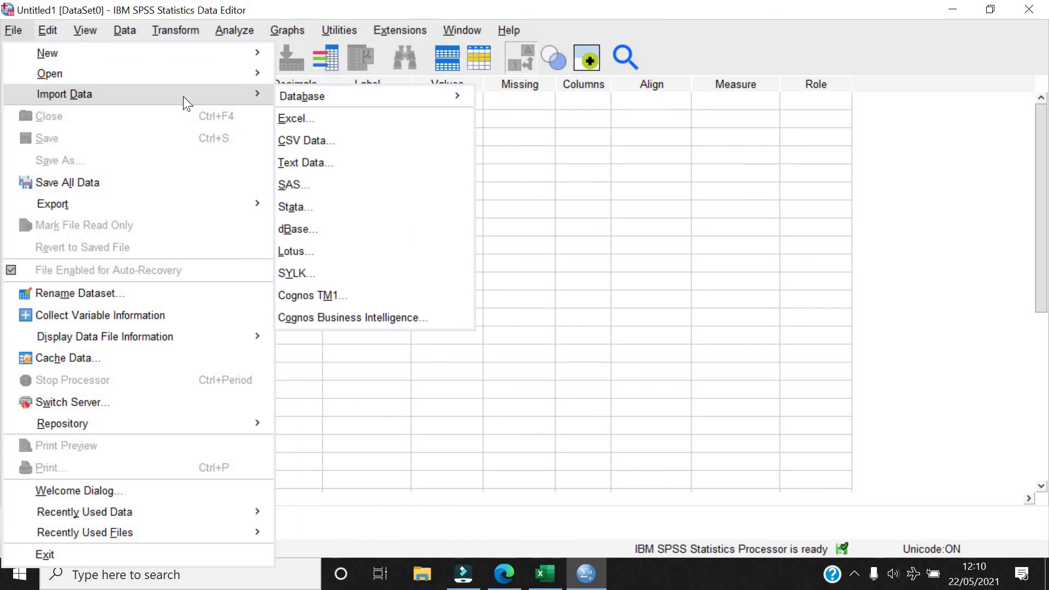
click(300, 117)
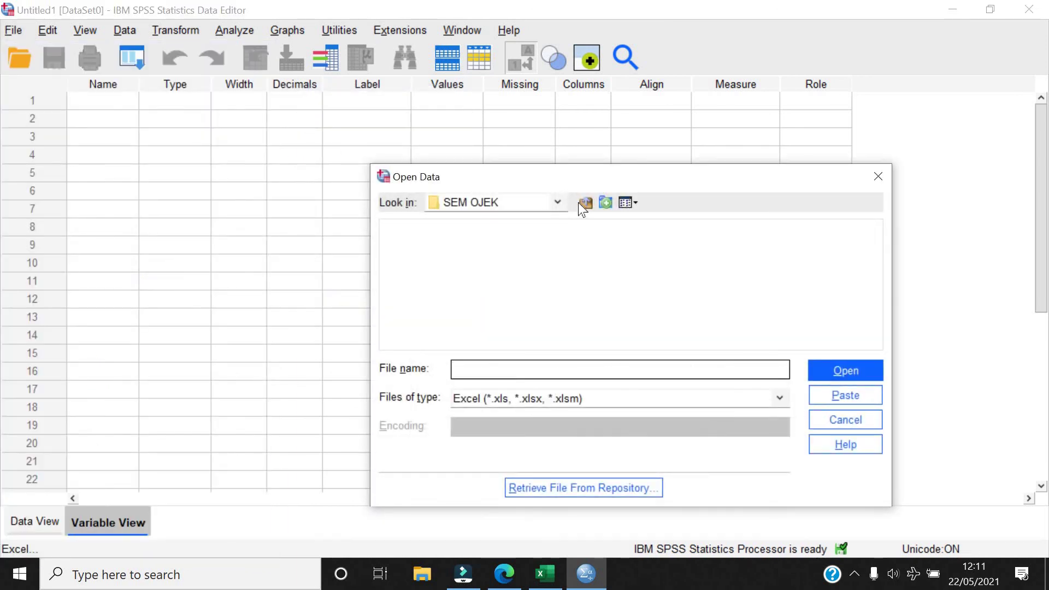
Browse to the 2021 PANDEMIC AND TOURISM folder inside 2021 RESEARCH under 02 PENELITIAN
click(561, 202)
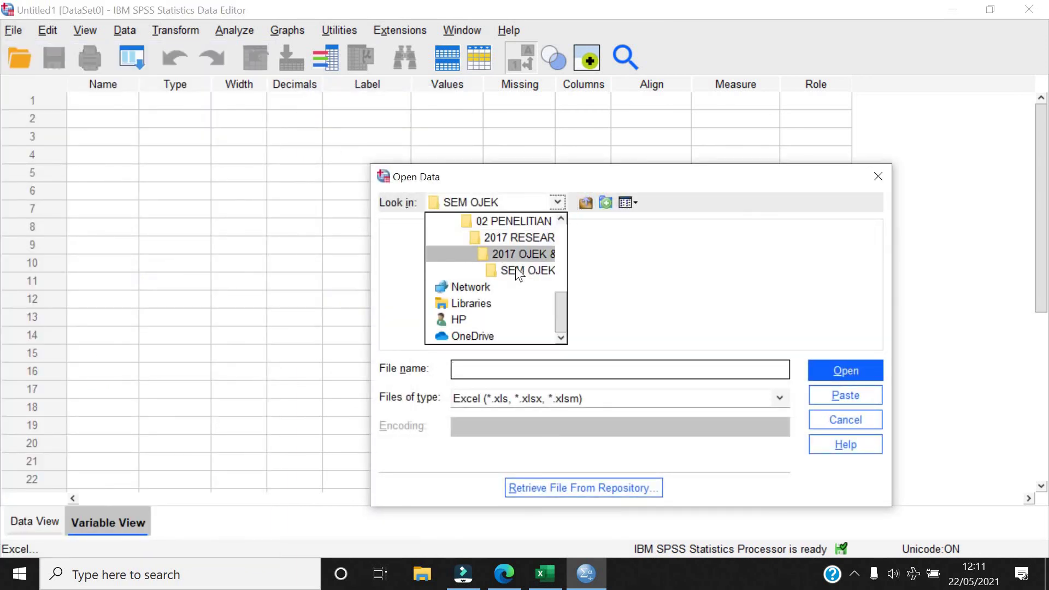
scroll(515, 267, up, 1)
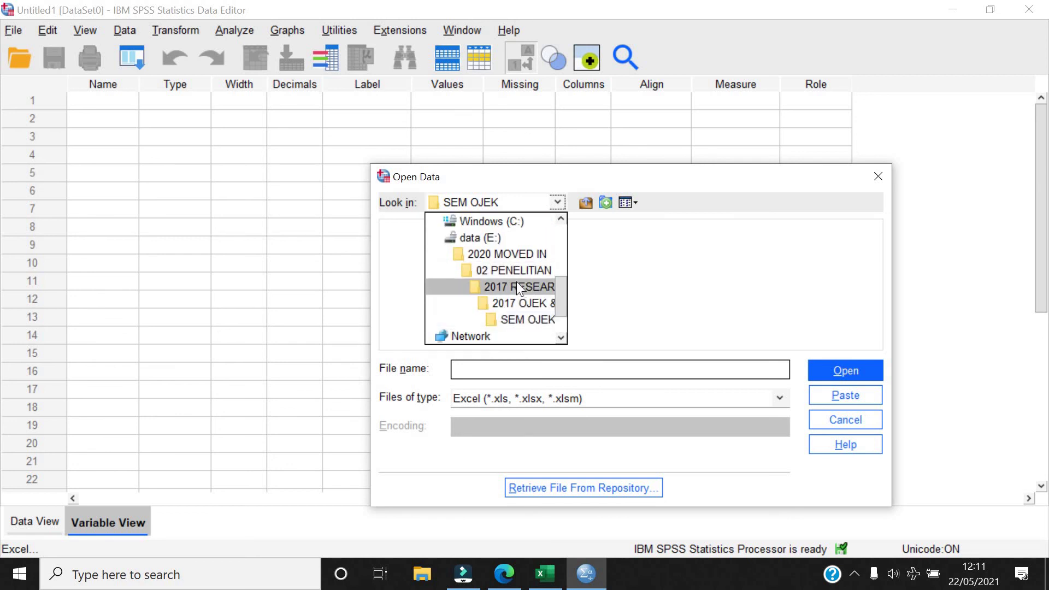
click(517, 270)
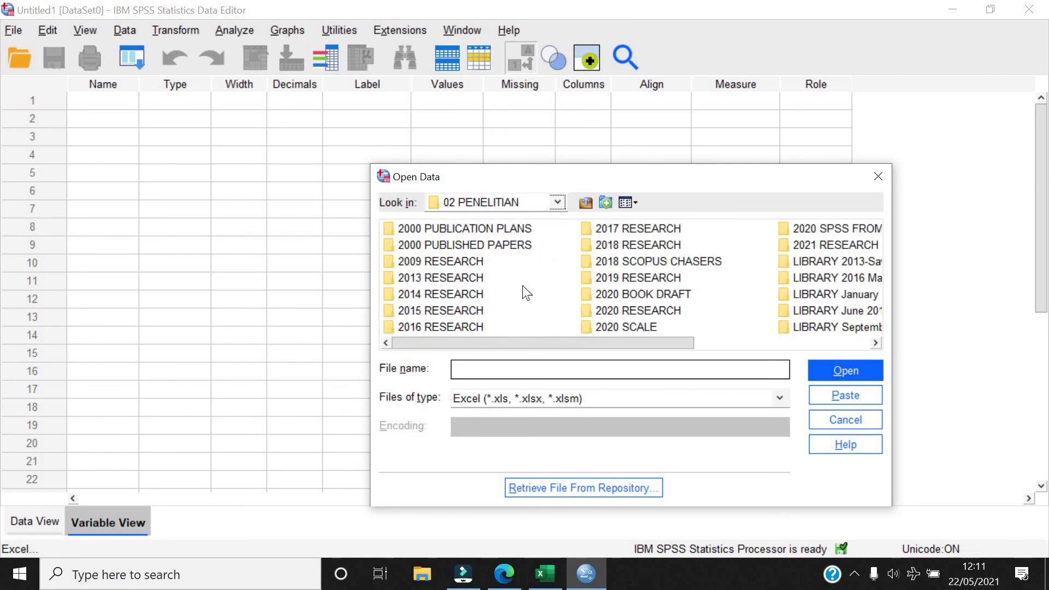
scroll(523, 287, down, 2)
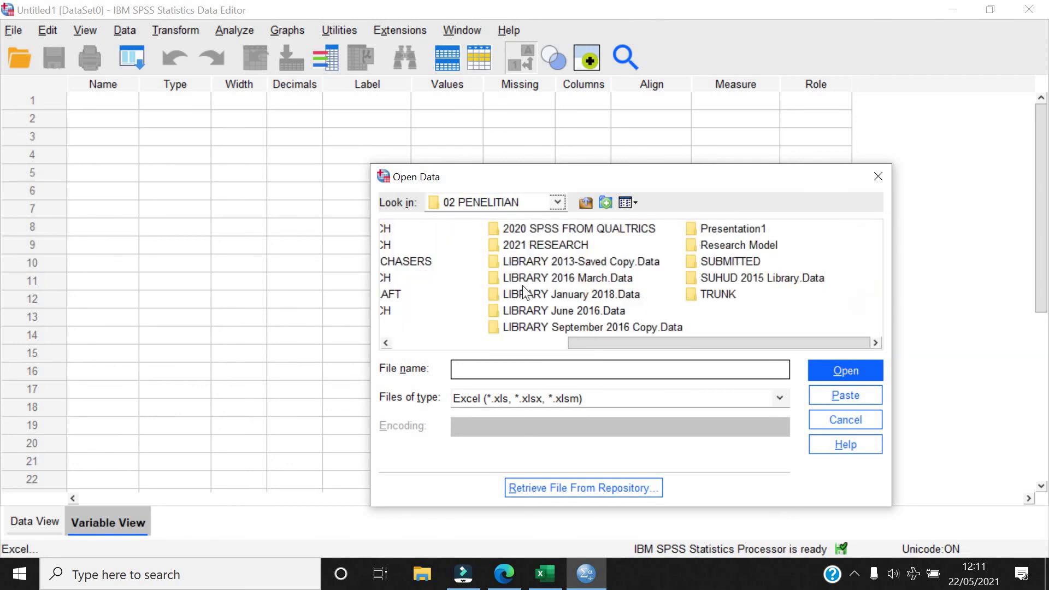
click(546, 244)
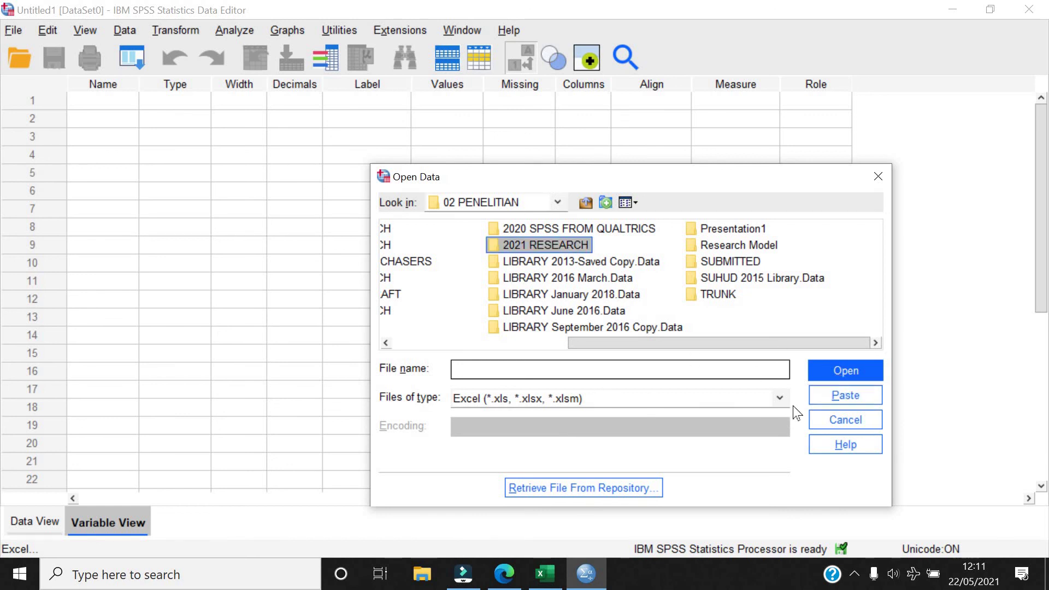
click(838, 371)
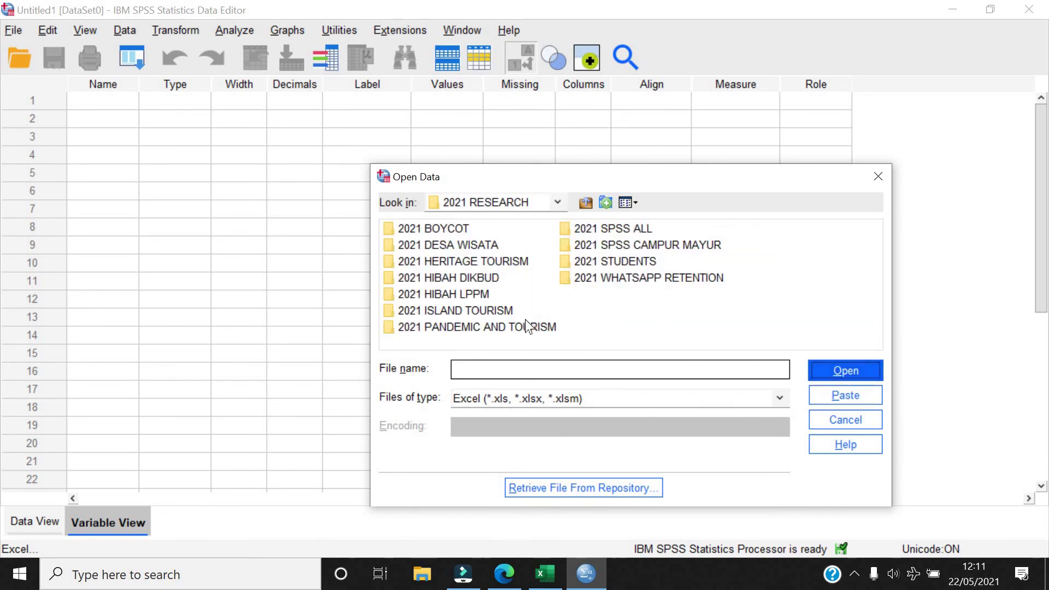
click(505, 324)
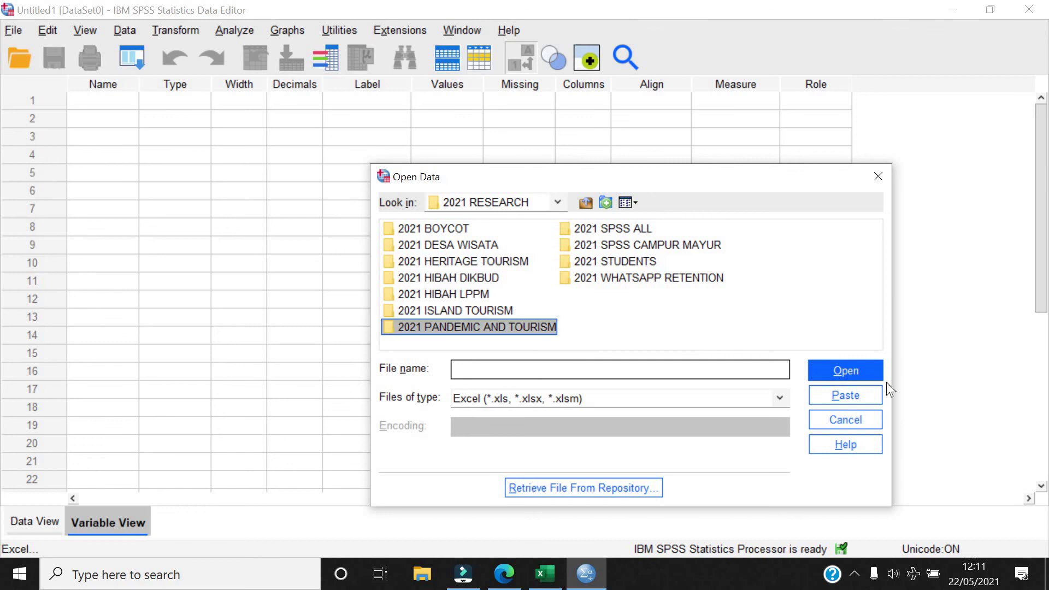
click(860, 372)
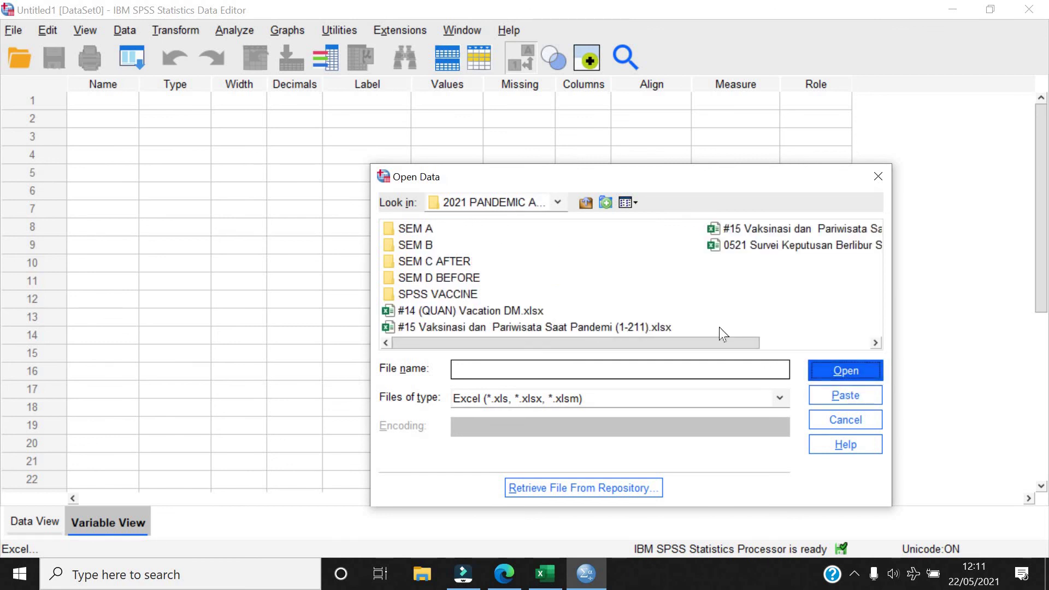
Import Sheet1 of "0521 Survei Keputusan Berlibur Saat Pandemi(1-244).xlsx", keeping the option that reads variable names from the first row, and check the variable list
click(773, 247)
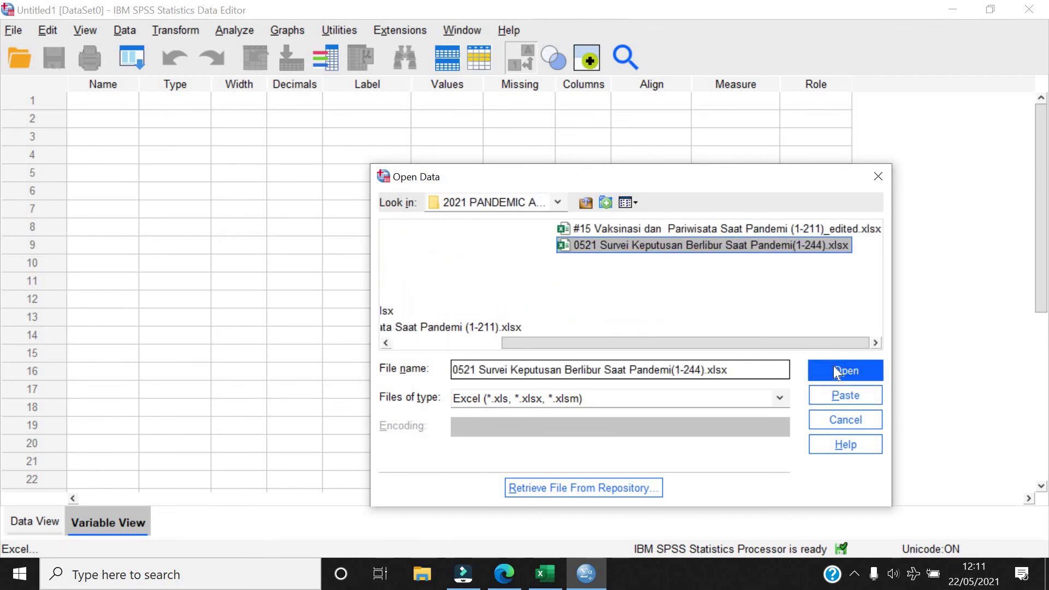
click(834, 370)
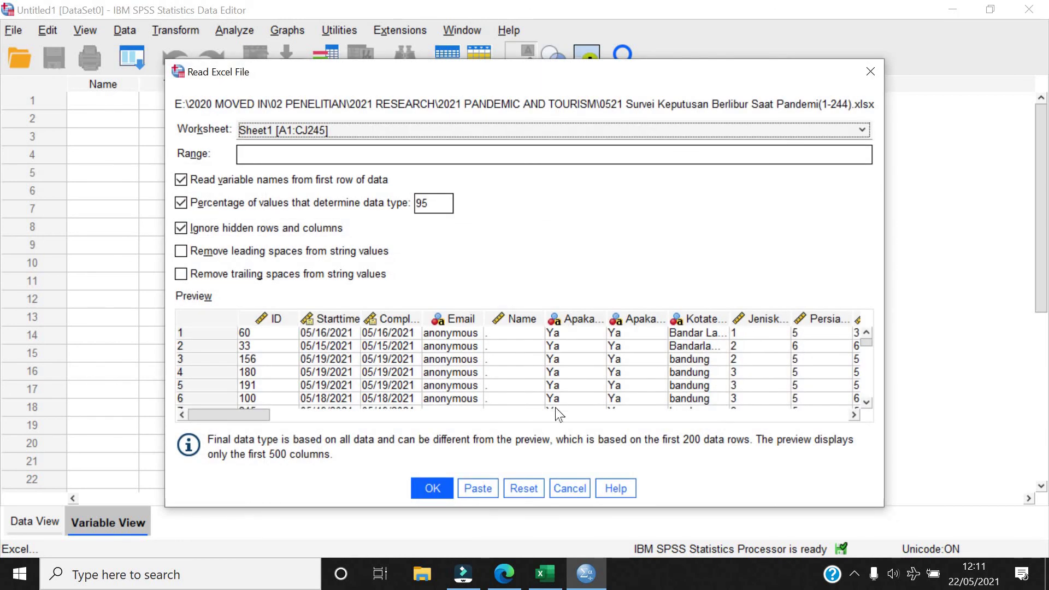
click(438, 489)
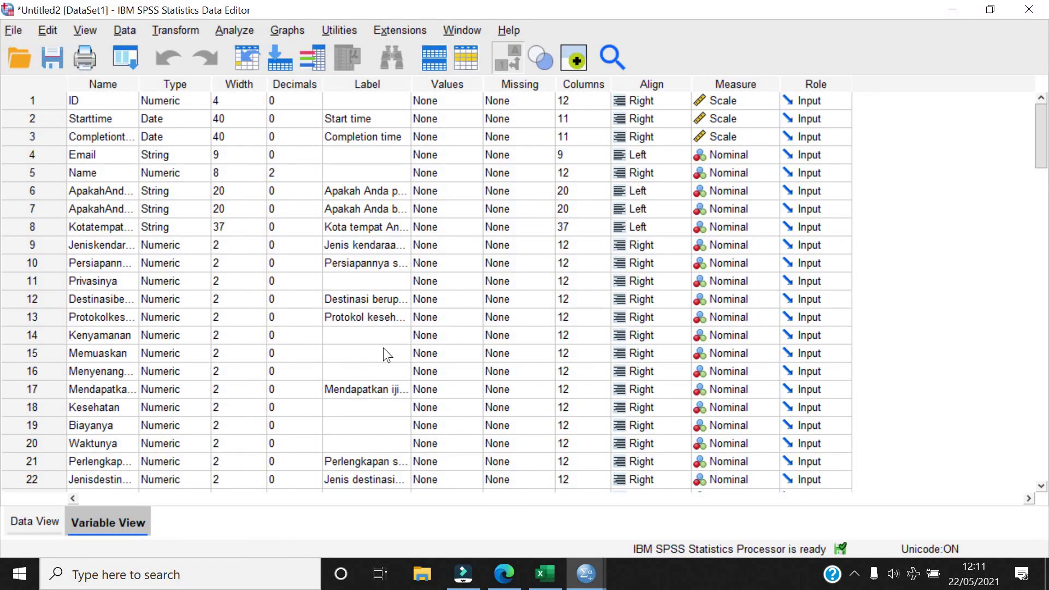
scroll(355, 390, down, 4)
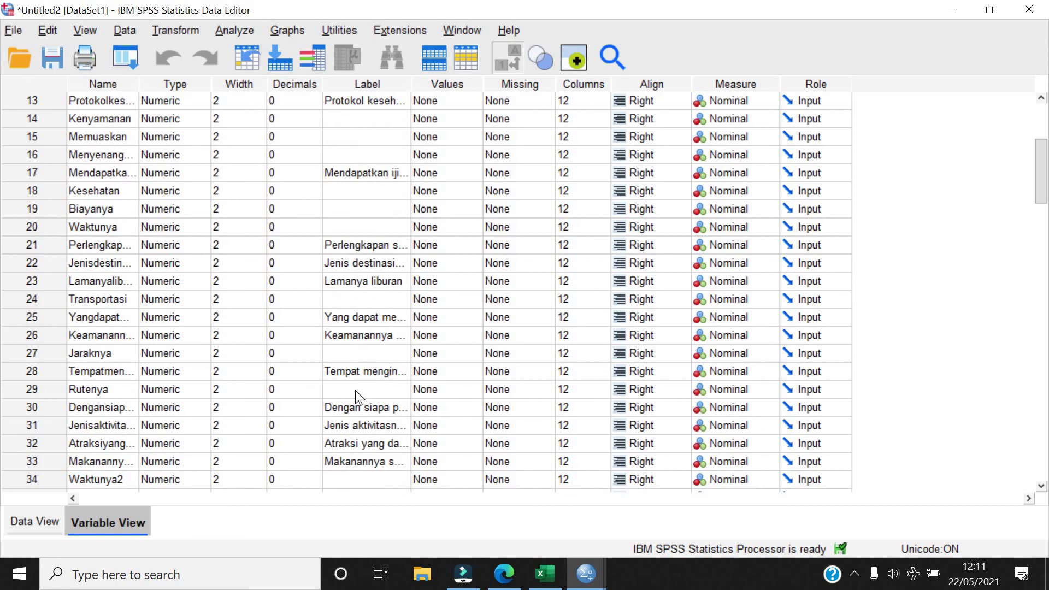
scroll(355, 390, up, 2)
scroll(355, 390, up, 2)
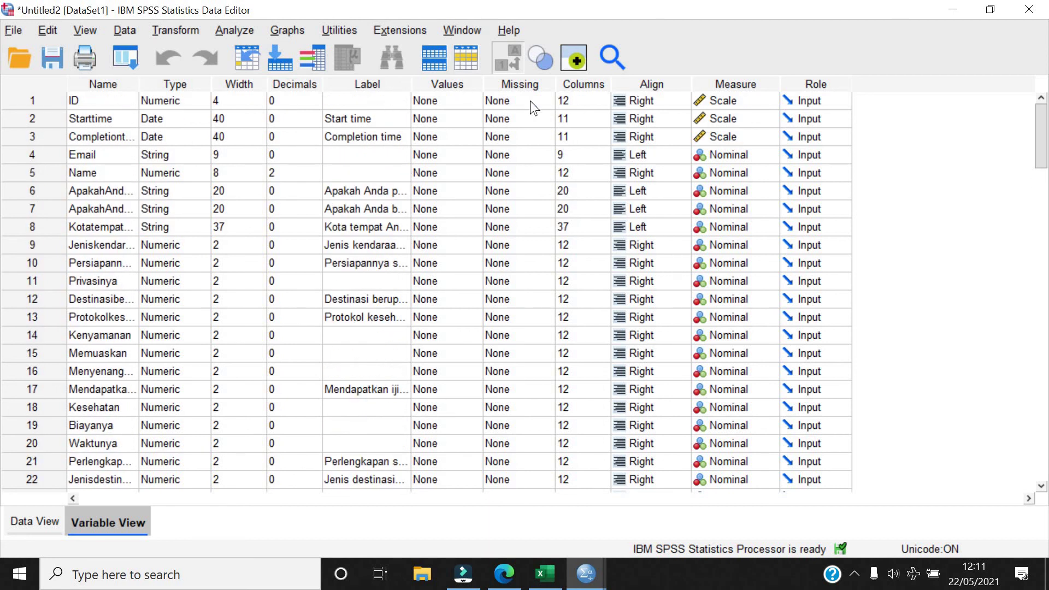
Widen the Label and Name columns of the variable list so the full texts can be read, and look through the variables
drag(410, 84, 571, 86)
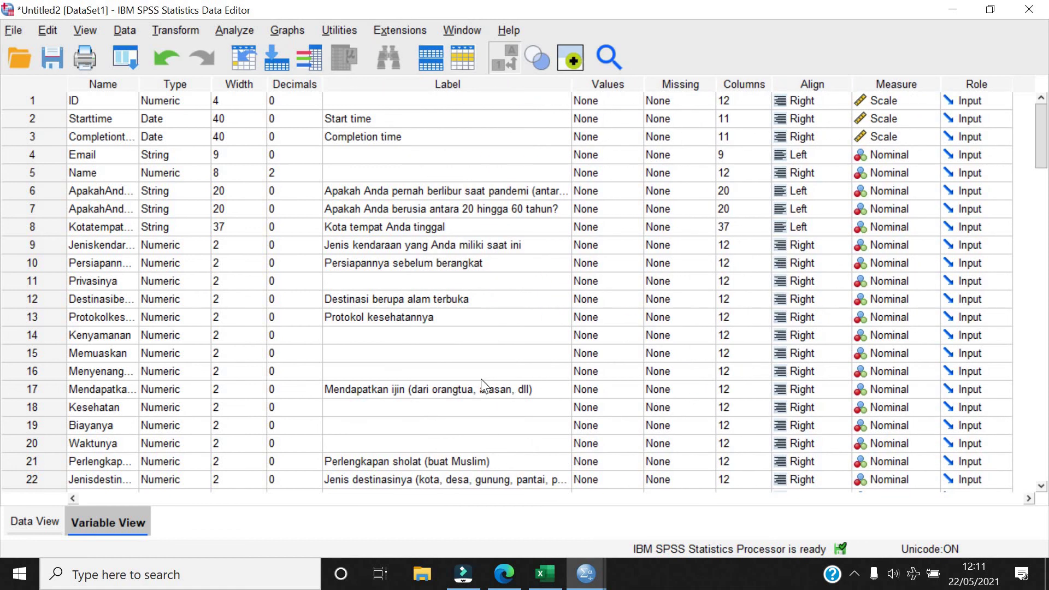
scroll(480, 378, down, 2)
scroll(480, 386, down, 1)
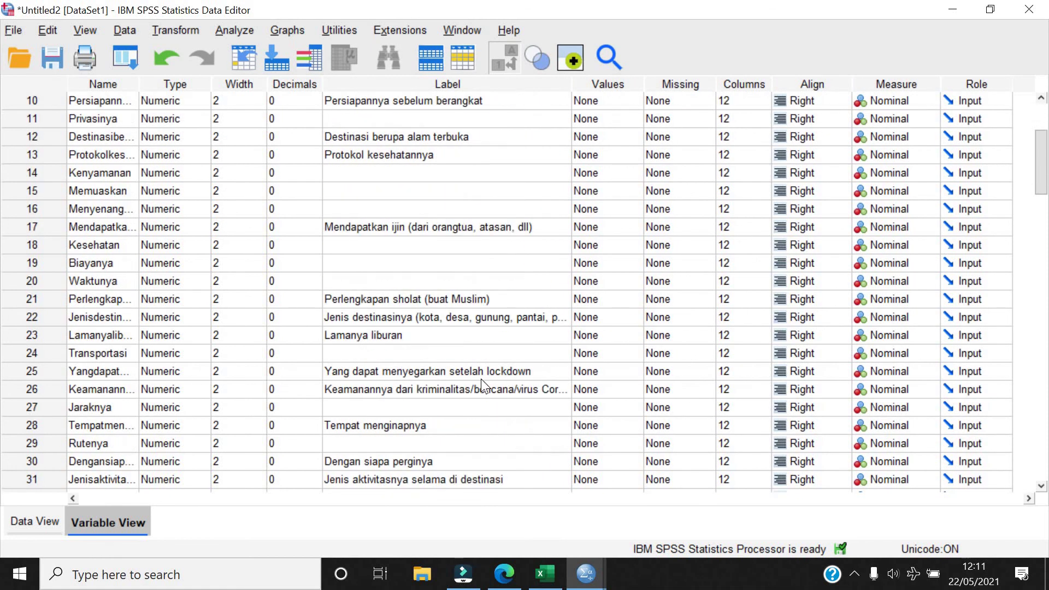
drag(139, 84, 262, 122)
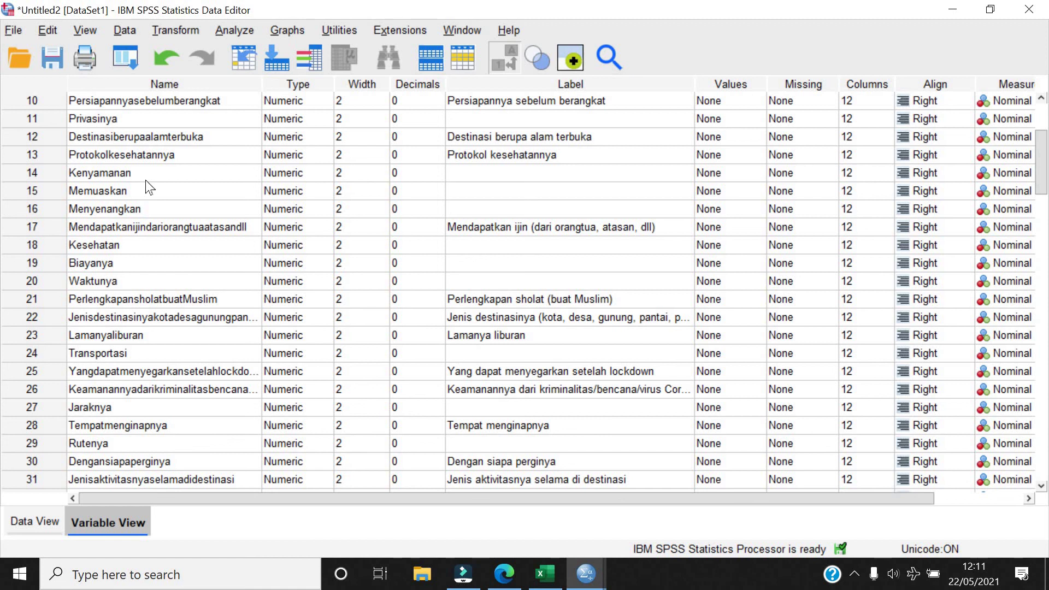
scroll(146, 181, down, 5)
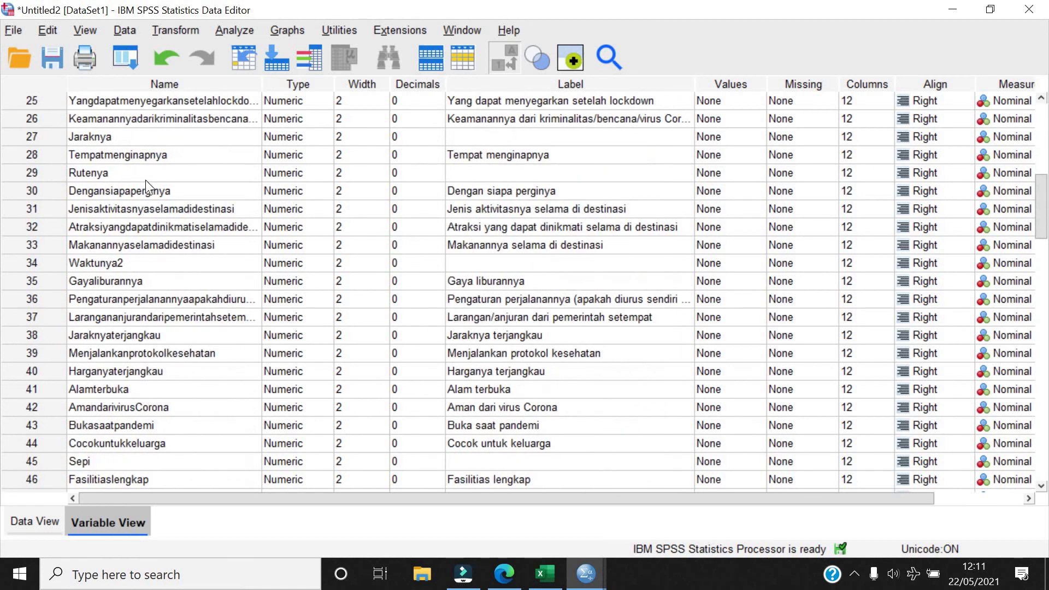
scroll(145, 179, up, 3)
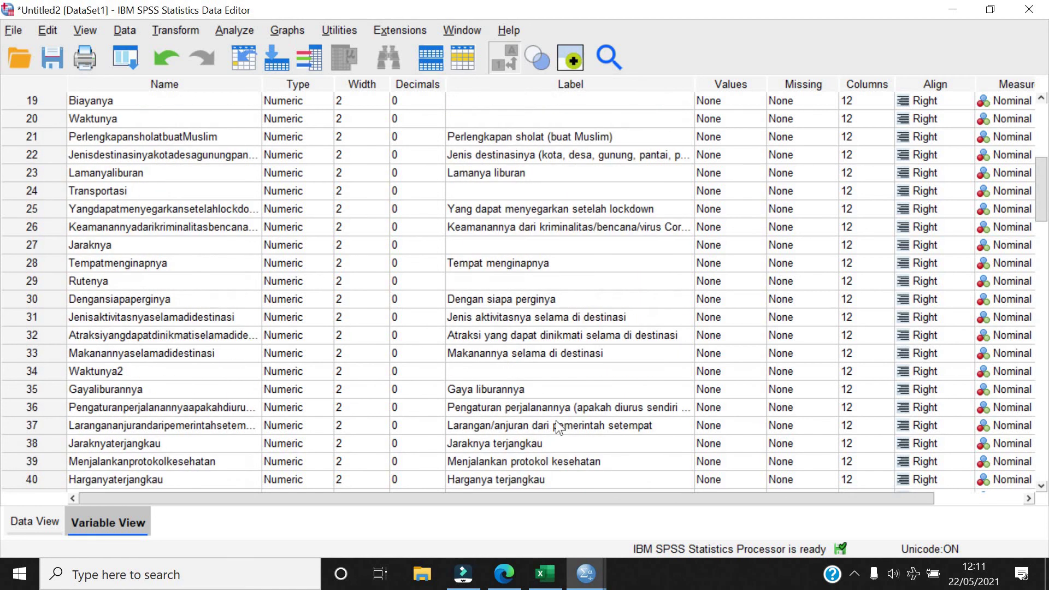
Switch to the Excel workbook to check the question headers of Sheet1, and return to the SPSS Data Editor
click(545, 573)
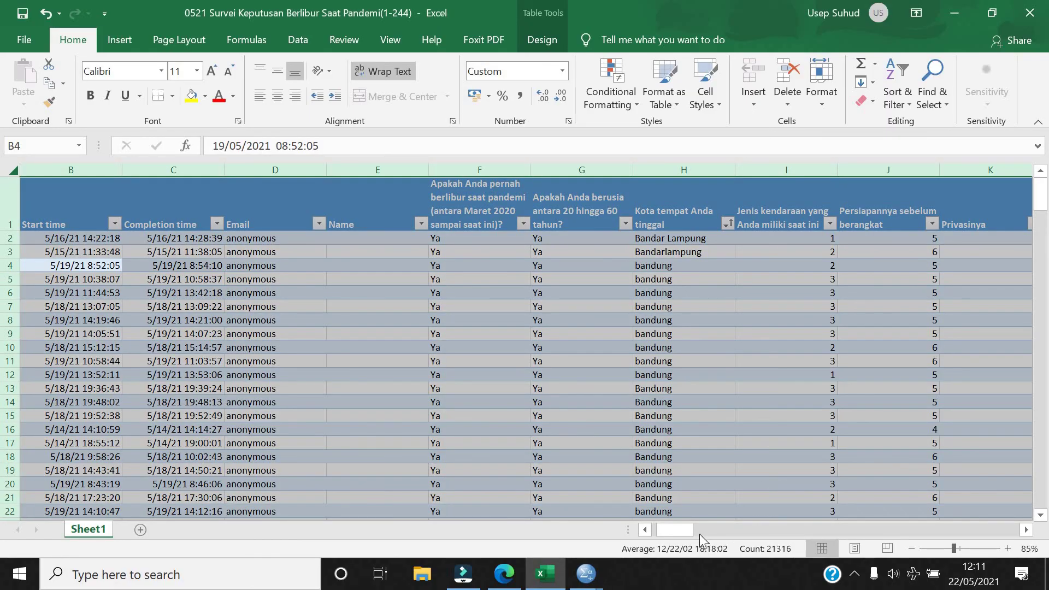
drag(689, 532, 789, 533)
mouse_move(595, 580)
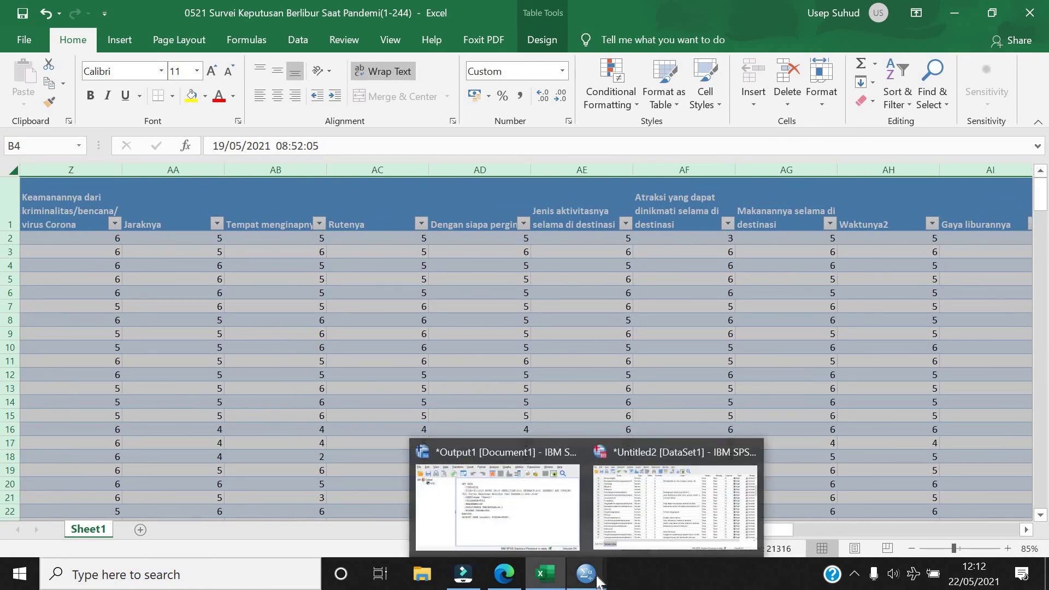
click(640, 470)
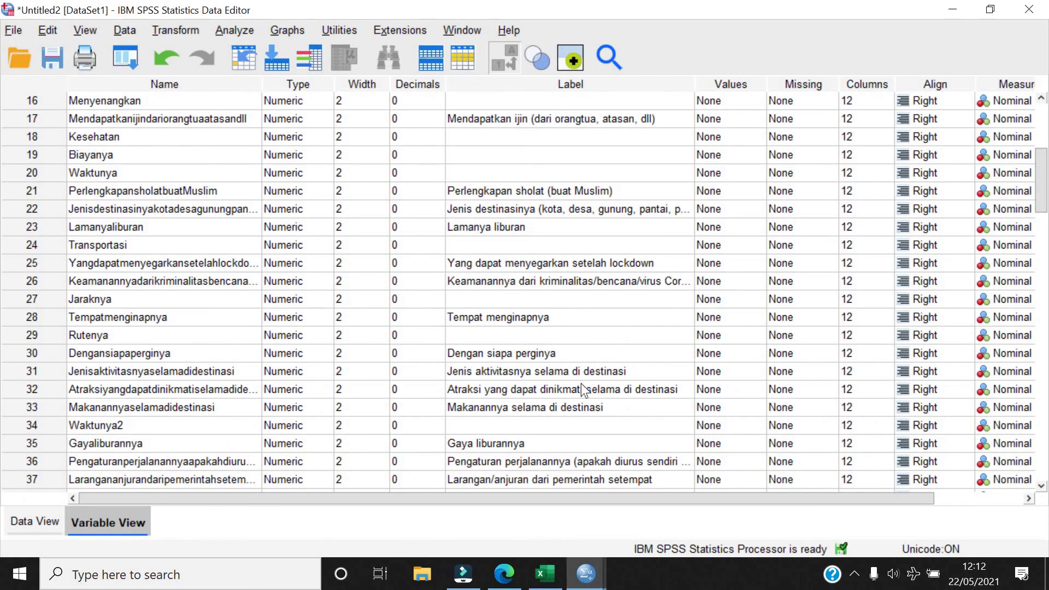
Add the value labels 1 = "Strongly disagree" and 2 = "Disagree" to the variable JeniskendaraanyangAndamilikisaatini
scroll(581, 385, up, 4)
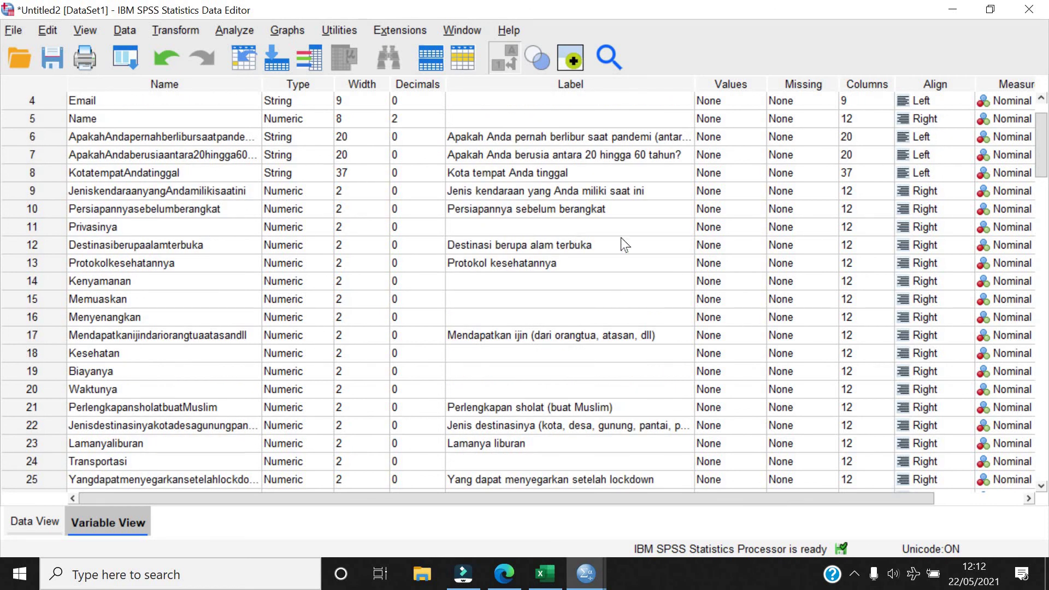
click(761, 190)
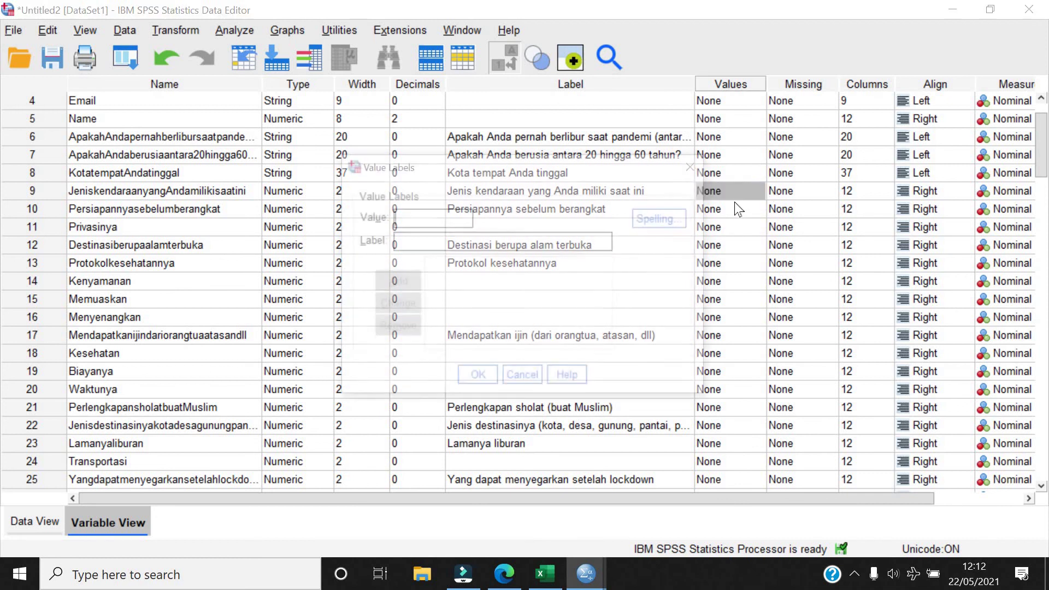
text(1)
click(520, 243)
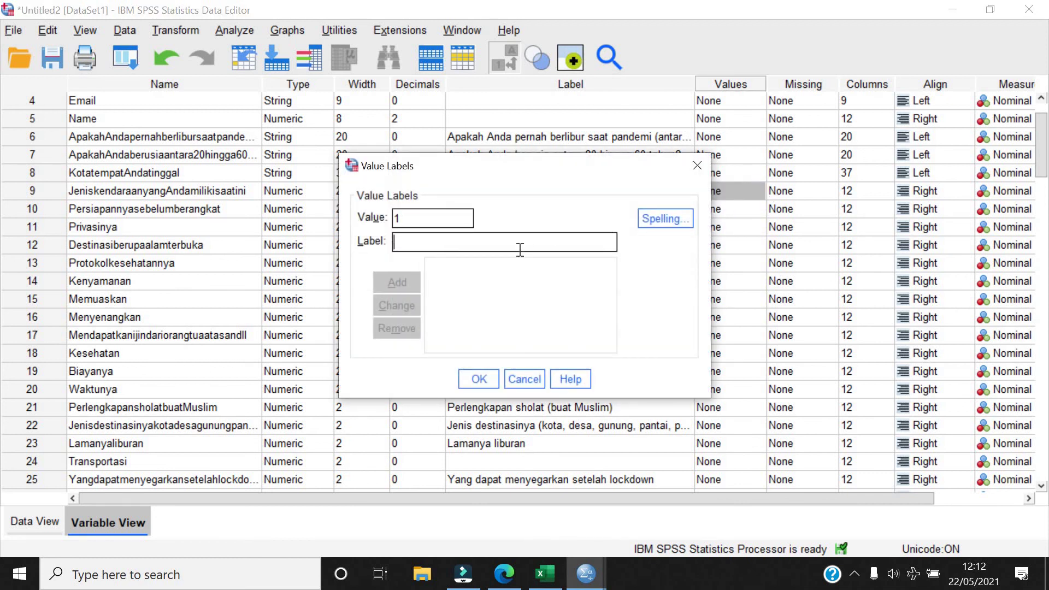
text(Stron)
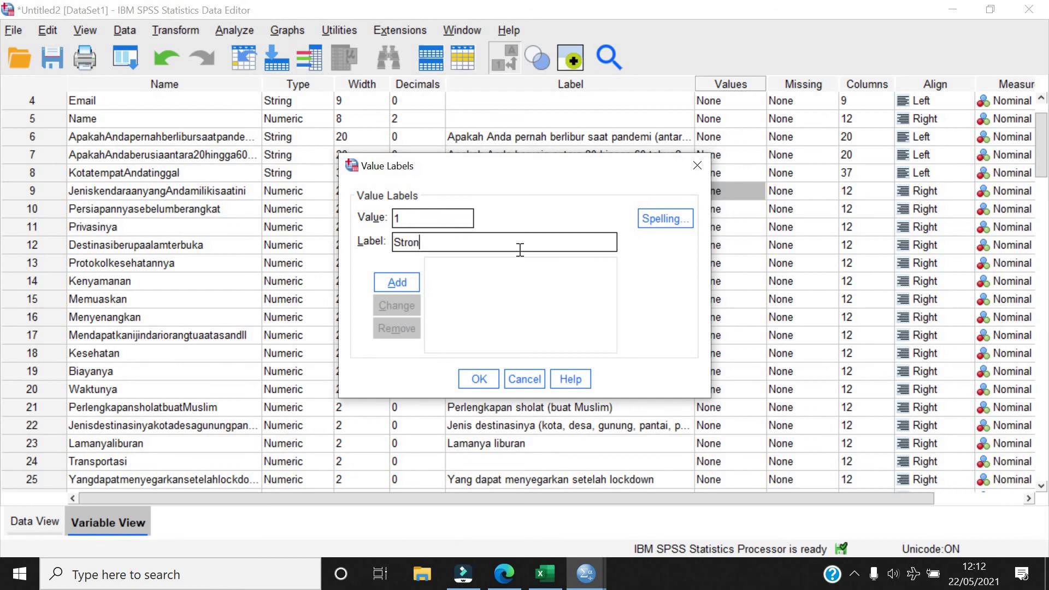
text(gly disagree)
click(398, 280)
text(2)
key(Tab)
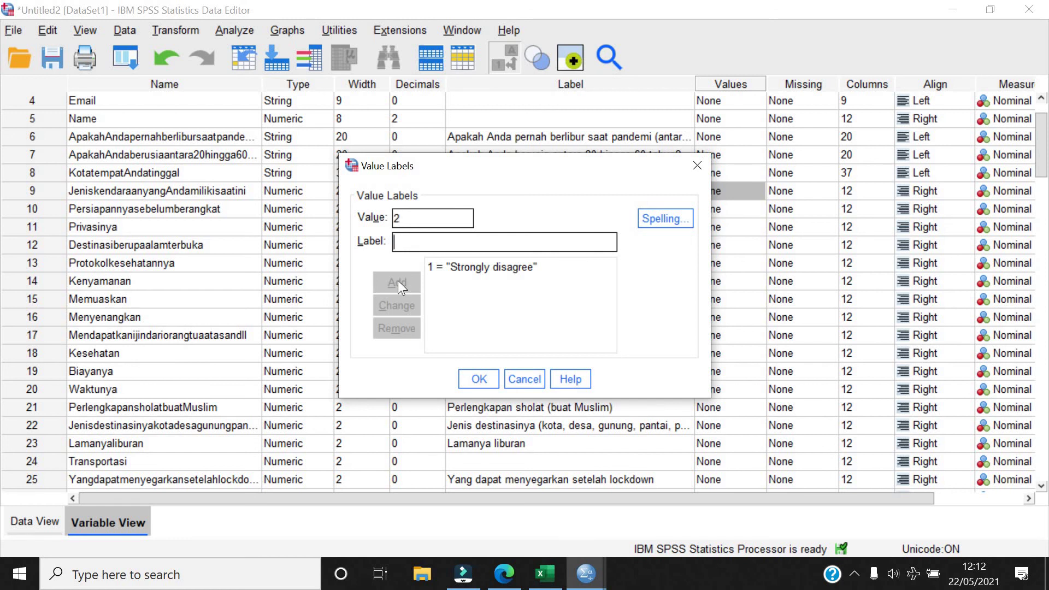
text(Disagree)
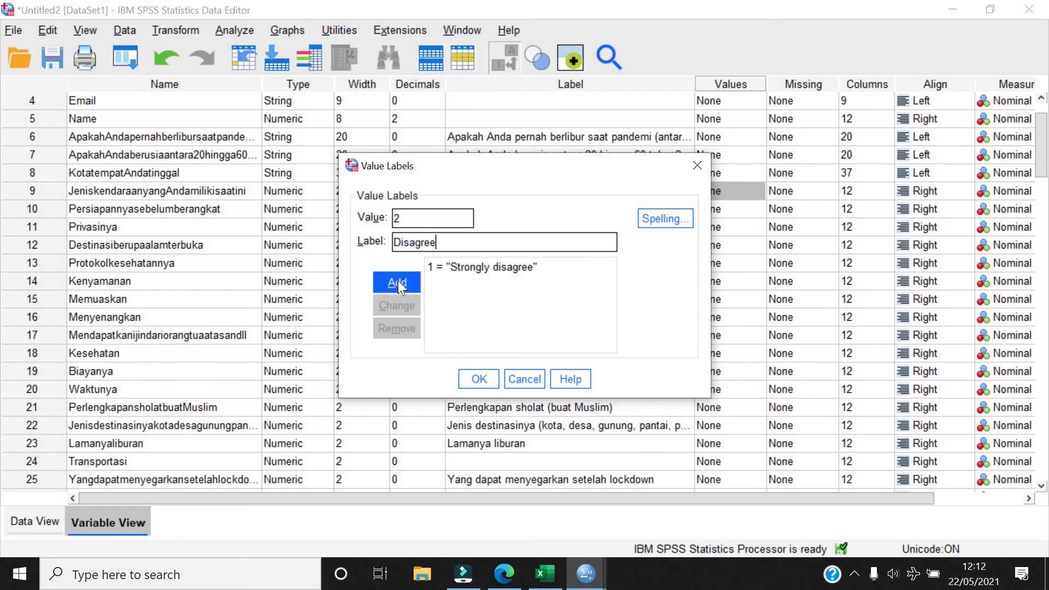
click(398, 281)
Add the value labels 3 = "Slightly disagree" and 4 = "Slightly agree" to the same variable
text(3)
key(Tab)
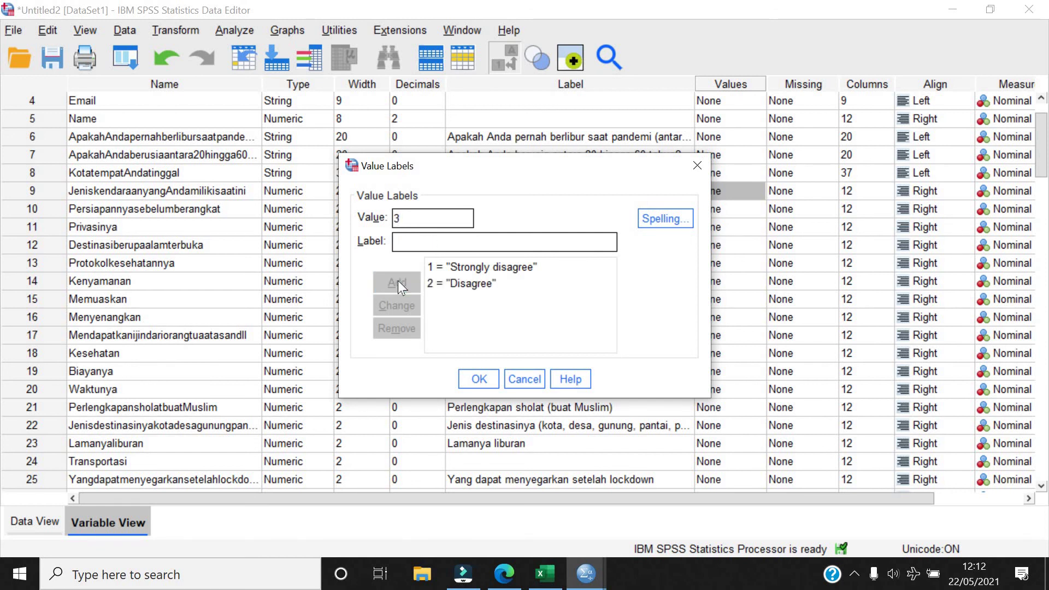
text(Slightly disagree)
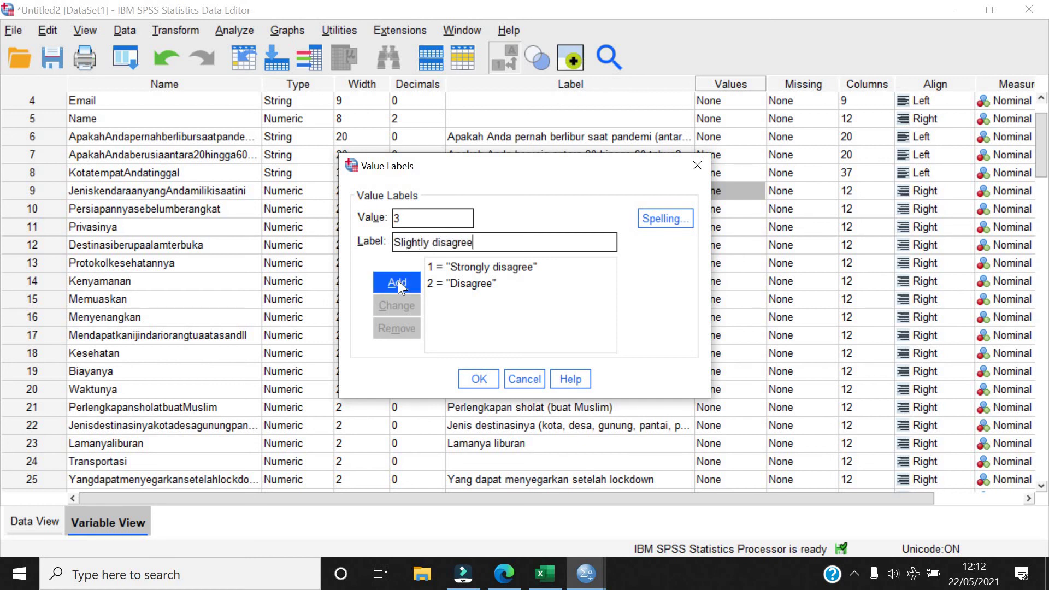
click(398, 280)
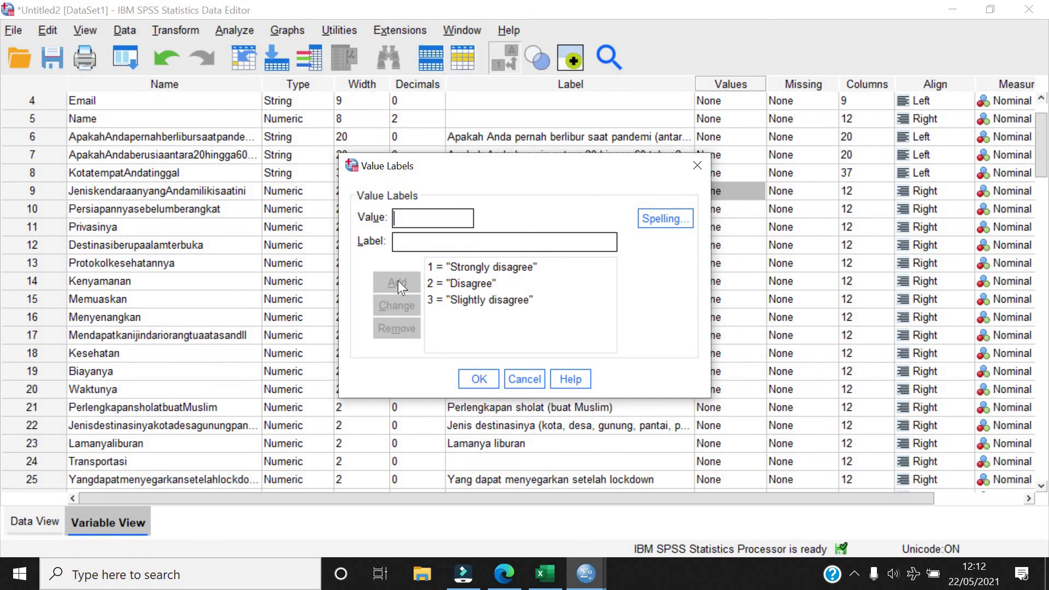
text(4)
key(Tab)
text(A)
key(BackSpace)
text(Sli)
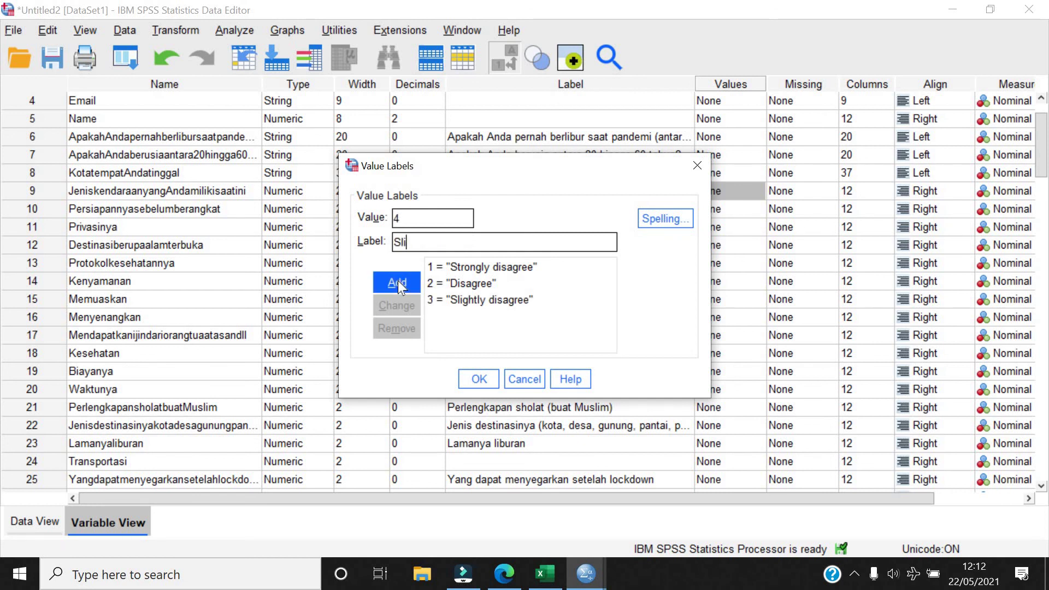
text(ghtly agree)
click(398, 280)
Add the value labels 5 = "Agree" and 6 = "Strongly agree", and apply the complete scale to the variable
text(5)
key(Tab)
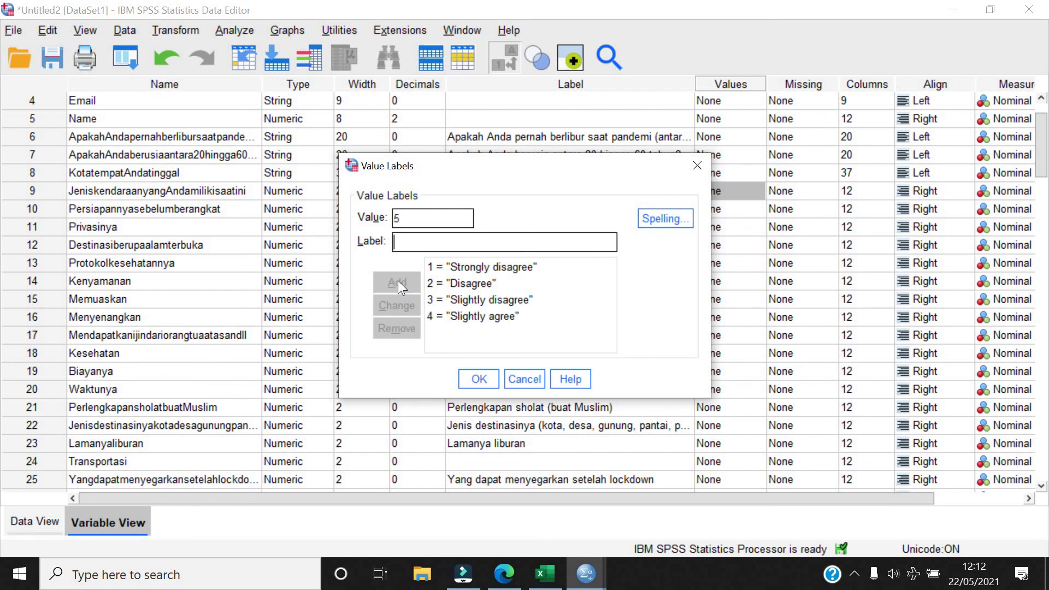
text(Agree)
click(397, 281)
text(6)
key(Tab)
text(Strongly agree)
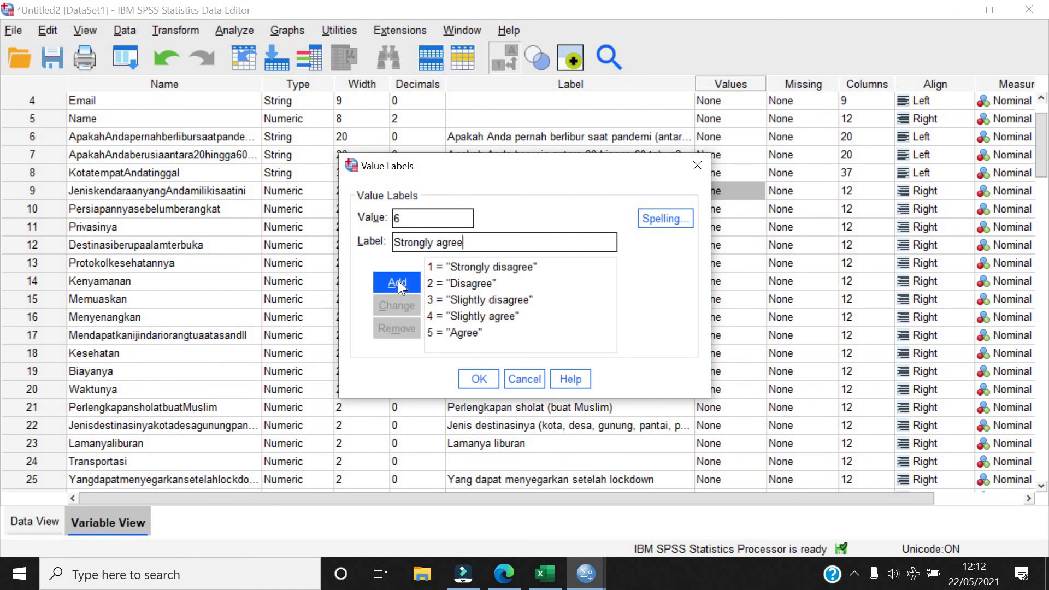
click(398, 280)
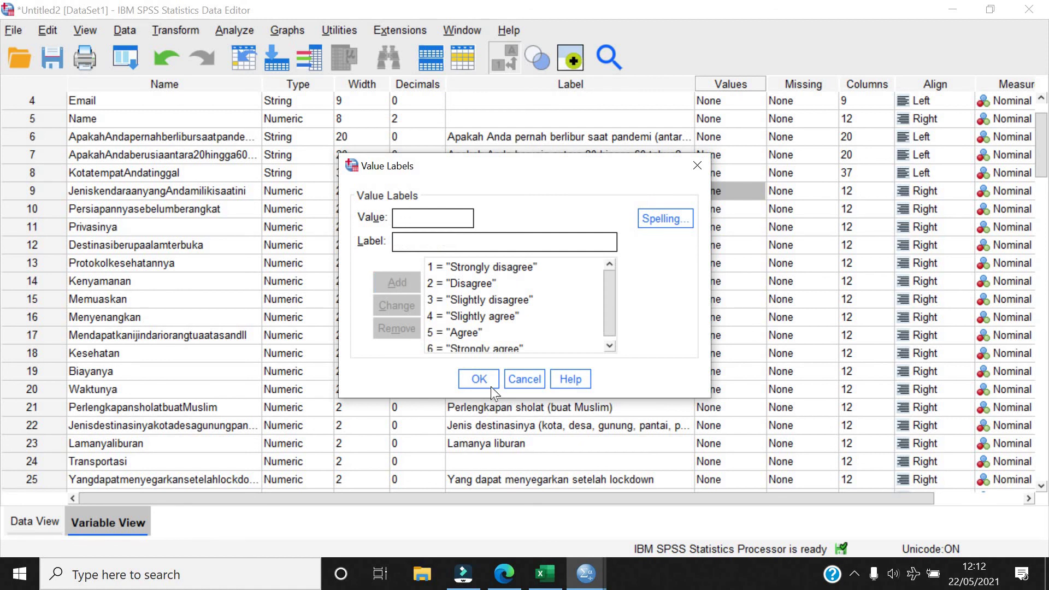
click(490, 383)
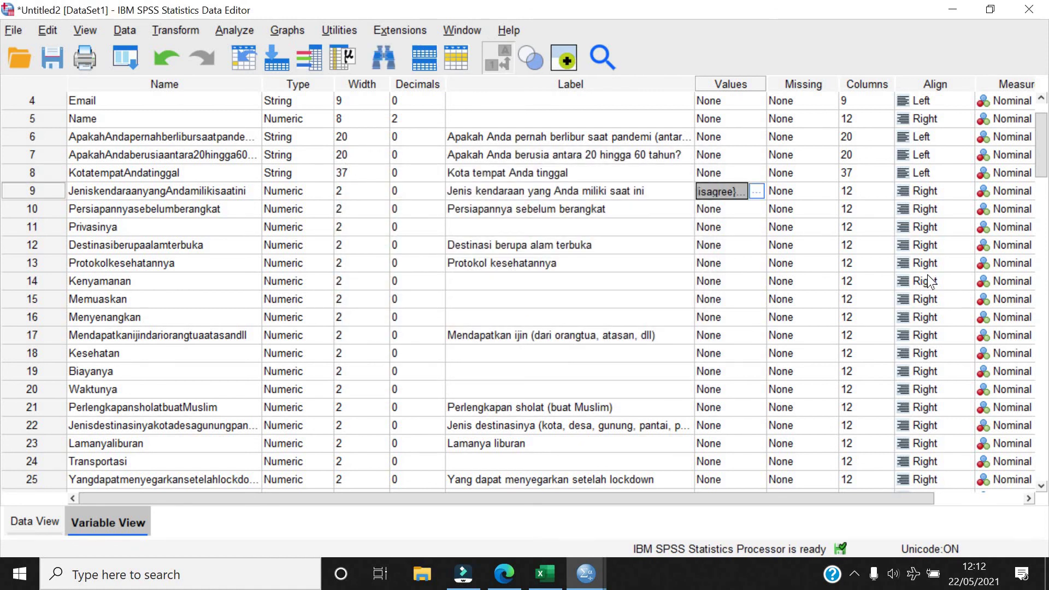
Copy the six-point agreement value labels from variable 9 to all following variables through Menyewakendaraan in row 83
key(Down)
key(shift+Down)
key(shift+Down)
key(shift+Down)
key(shift+Down)
key(shift+Down)
key(shift+Down)
key(shift+Down)
key(shift+Down)
key(shift+Down)
key(shift+Down)
key(shift+Down)
key(shift+Down)
key(shift+Down)
key(shift+Down)
key(shift+Down)
key(shift+Down)
key(shift+Down)
key(shift+Down)
key(shift+Down)
key(shift+Down)
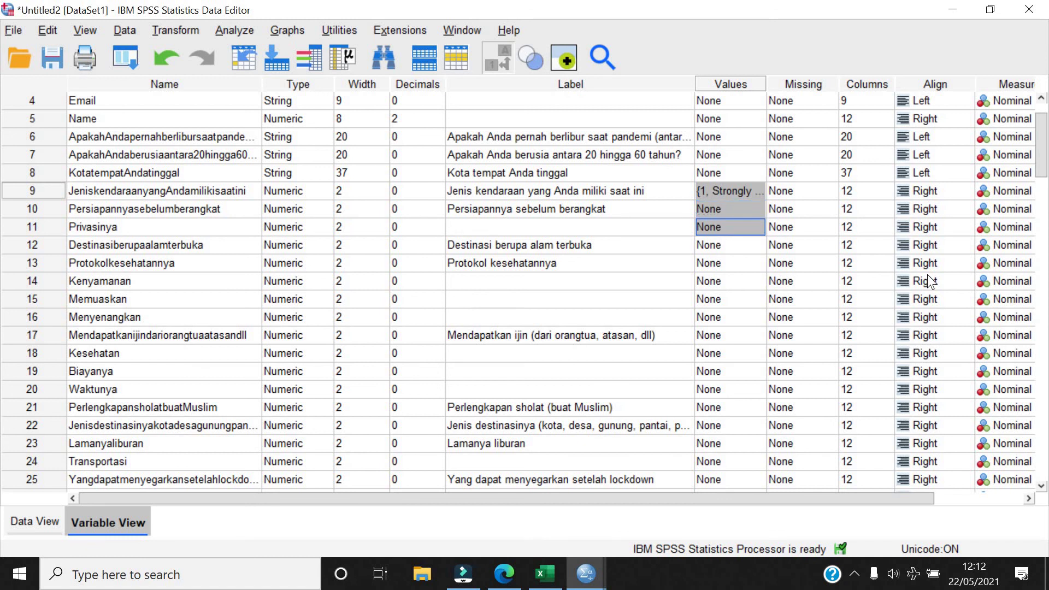
key(shift+Down)
key(shift+Down)
key(shift+Down)
key(shift+Down)
key(shift+Down)
key(shift+Down)
key(shift+Down)
key(shift+Down)
key(shift+Down)
key(shift+Down)
key(shift+Down)
key(shift+Down)
key(shift+Down)
key(shift+Down)
key(shift+Down)
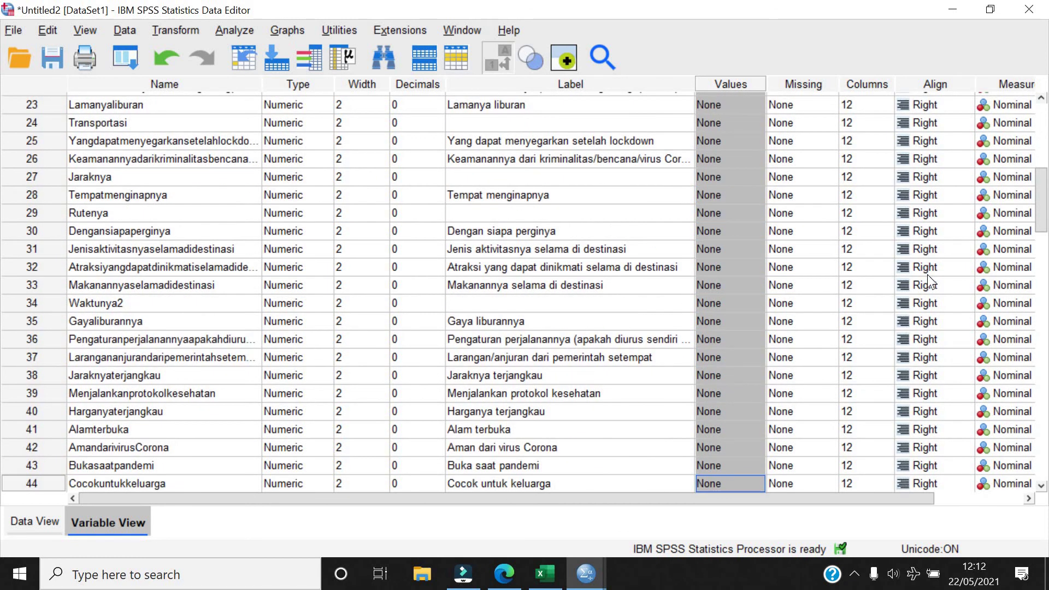
key(shift+Down)
key(shift+Down)
key(shift+Down)
key(shift+Down)
key(shift+Down)
key(shift+Down)
key(shift+Down)
key(shift+Down)
key(shift+Down)
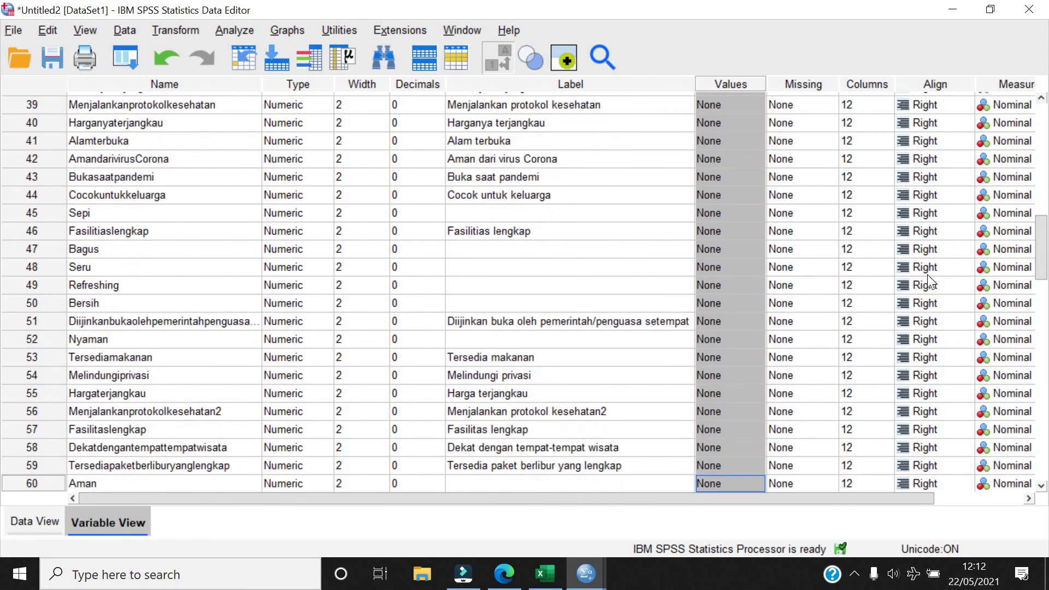
key(shift+Down)
key(shift+Down)
key(shift+Down)
key(shift+Down)
key(shift+Down)
key(shift+Down)
key(shift+Down)
key(shift+Down)
key(shift+Down)
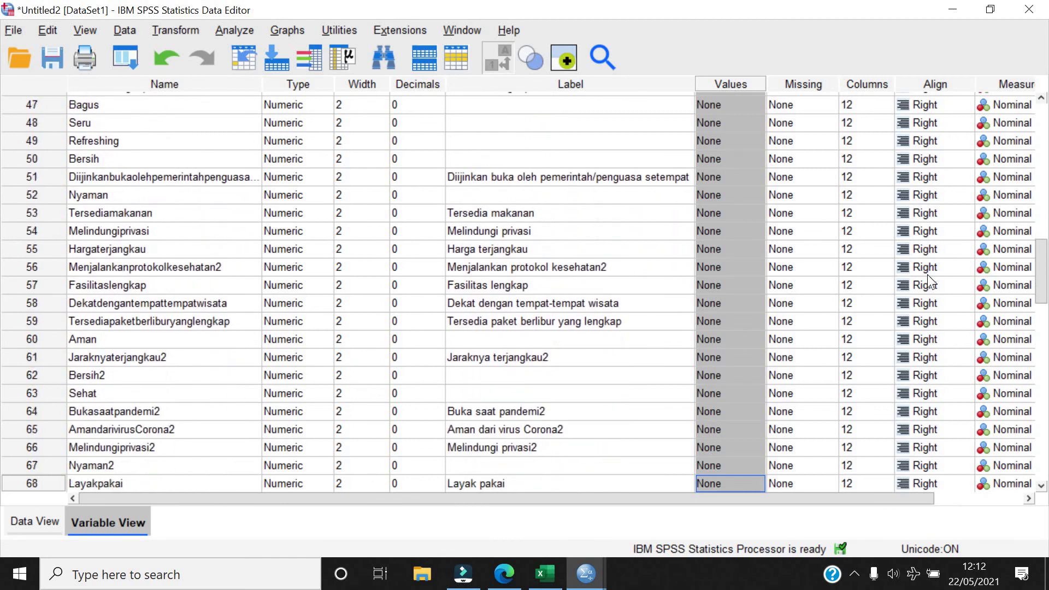
key(shift+Down)
key(shift+Down)
key(shift+Down)
key(shift+Down)
key(shift+Down)
key(shift+Down)
key(shift+Down)
key(shift+Down)
key(shift+Down)
key(shift+Down)
key(shift+Down)
key(shift+Down)
key(shift+Down)
key(shift+Down)
key(shift+Down)
key(shift+Down)
key(shift+Down)
key(shift+Down)
key(shift+Down)
key(shift+Down)
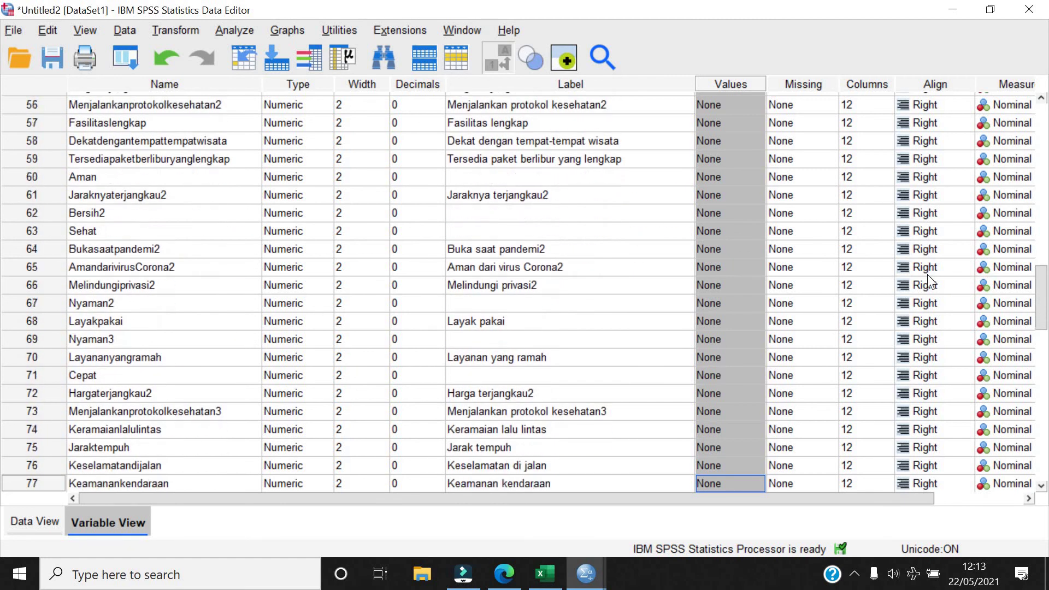
key(shift+Up)
key(shift+Up)
key(shift+Up)
key(shift+Up)
key(shift+Up)
key(shift+Up)
key(shift+Up)
key(shift+Up)
key(shift+Up)
key(shift+Up)
key(shift+Up)
key(shift+Up)
key(shift+Up)
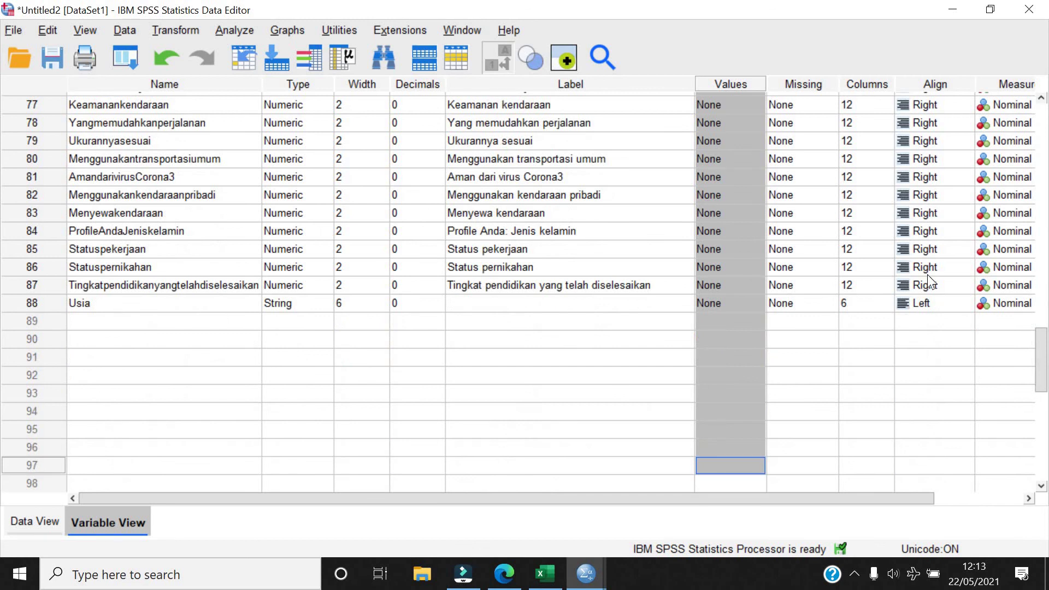
key(shift+Up)
key(shift+Up)
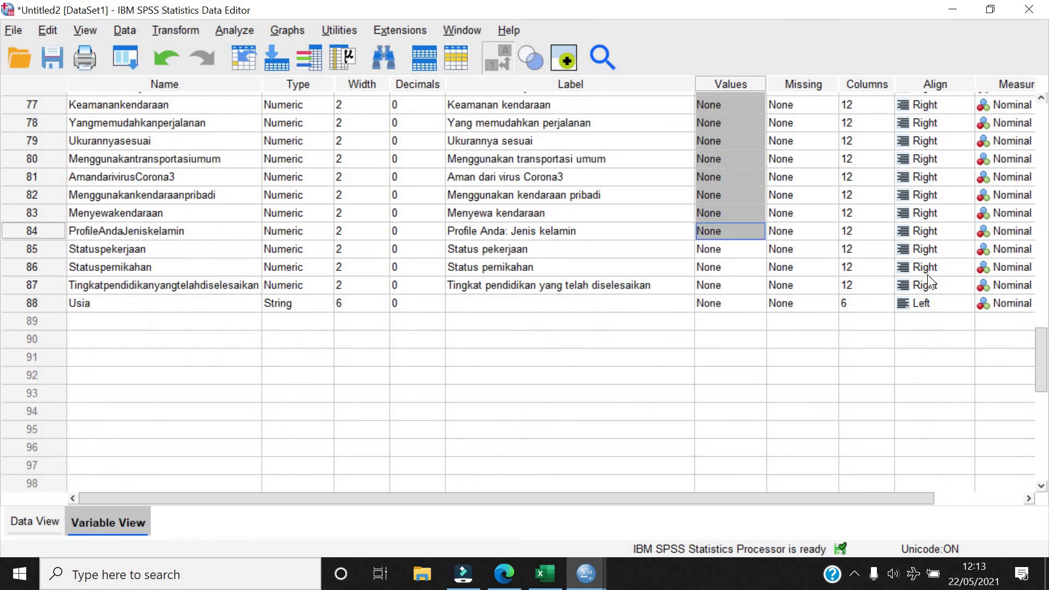
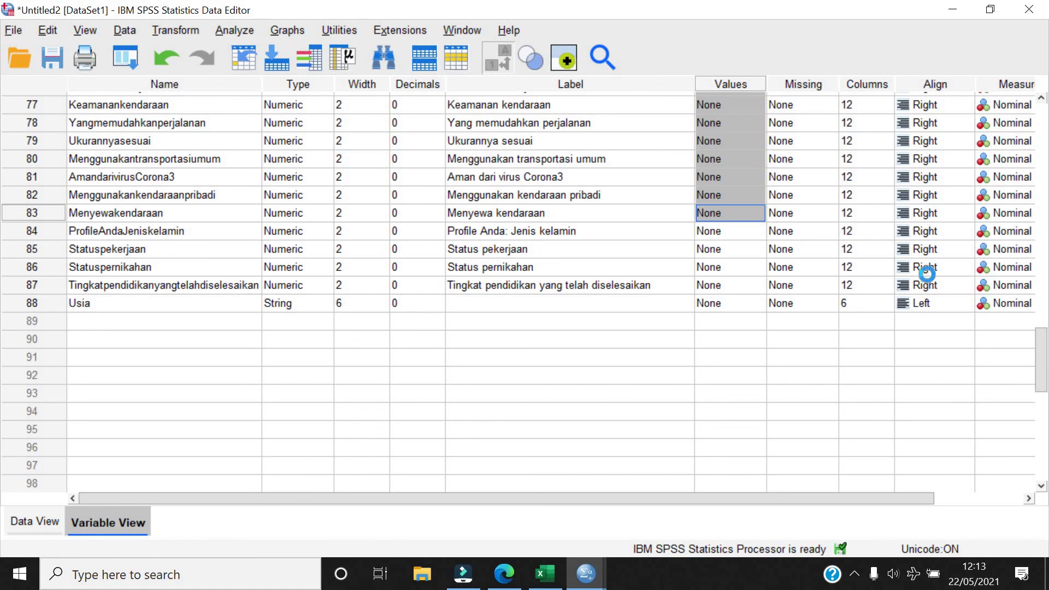
key(ctrl+v)
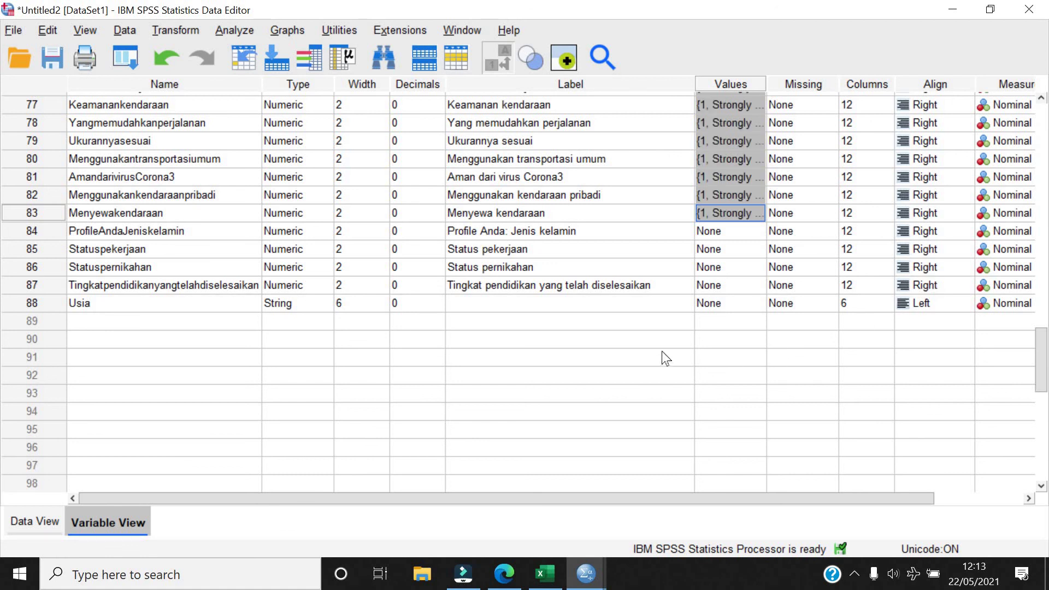
Define the value labels 1 = "Male" and 2 = "Female" for the variable ProfileAndaJeniskelamin
click(757, 234)
click(757, 234)
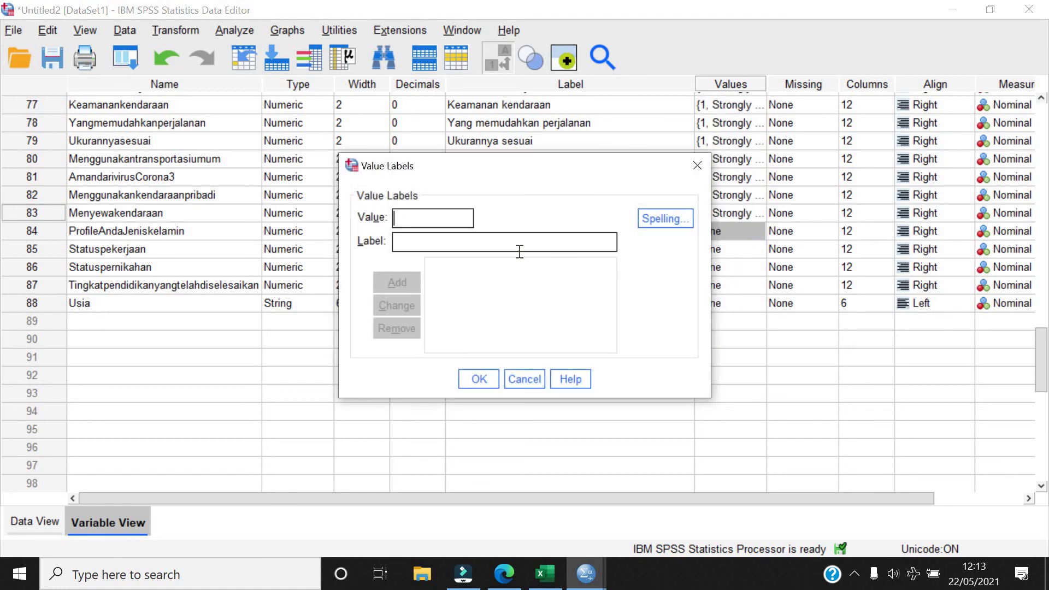
text(1)
key(Tab)
text(Male)
key(alt+a)
text(2)
key(Tab)
text(Female)
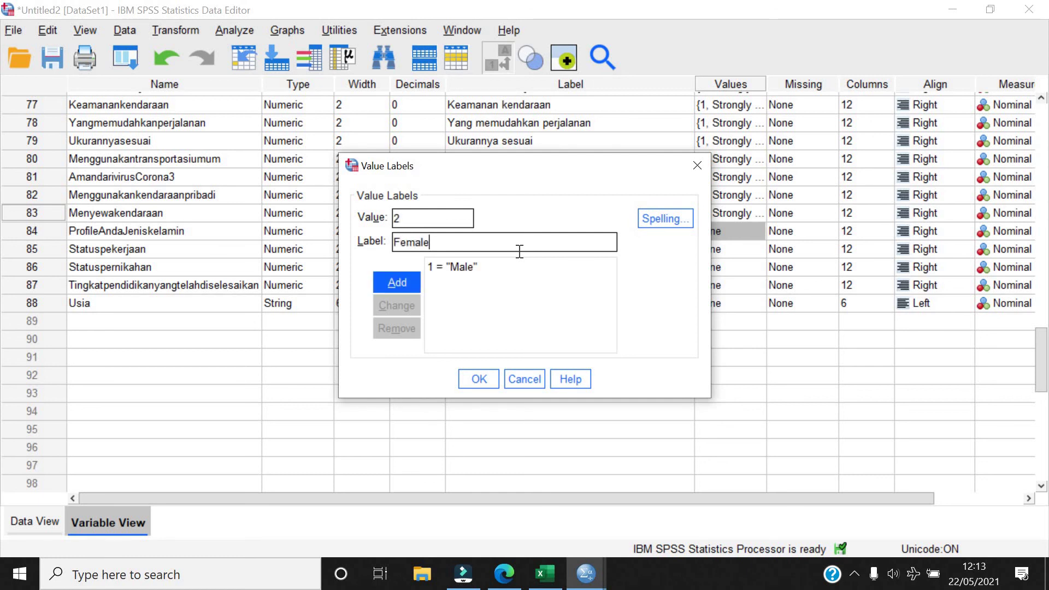
key(alt+a)
click(478, 378)
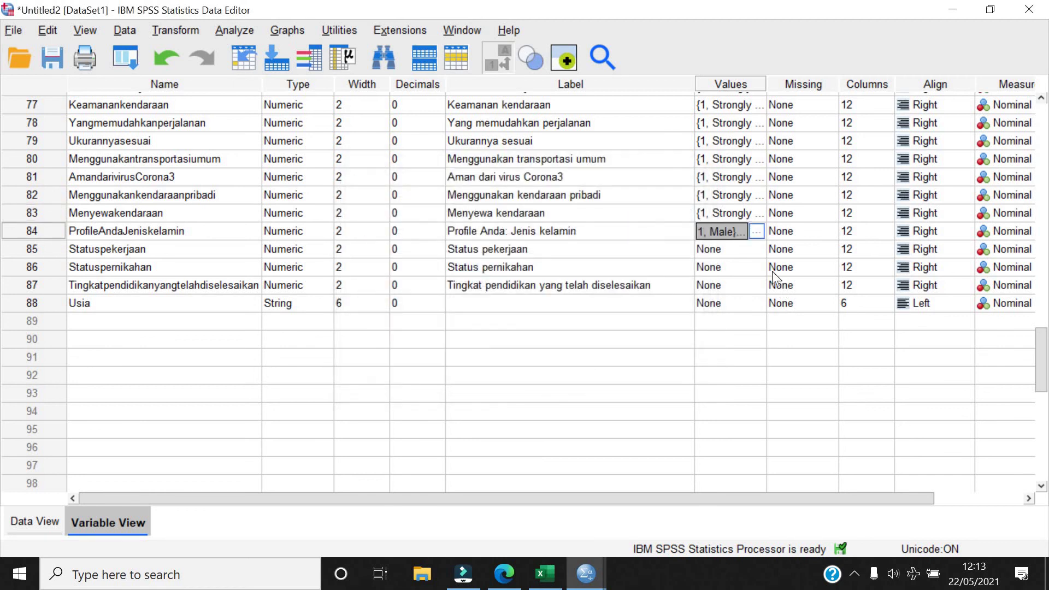
Add the value labels 1 = "Unemployed" and 2 = "Employed" to the variable Statuspekerjaan
double_click(761, 253)
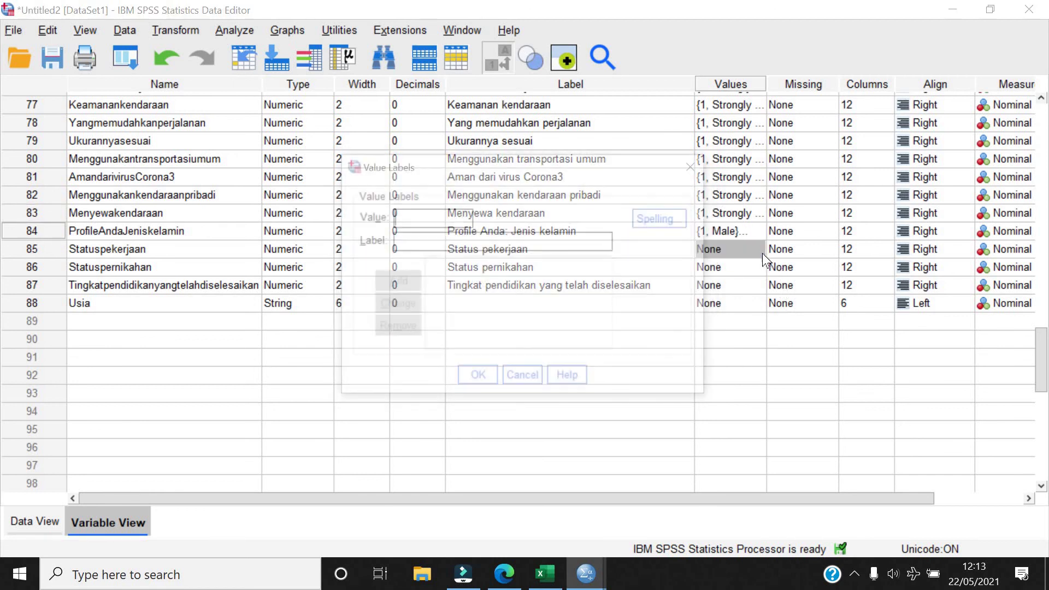
text(1)
text(Unemployed)
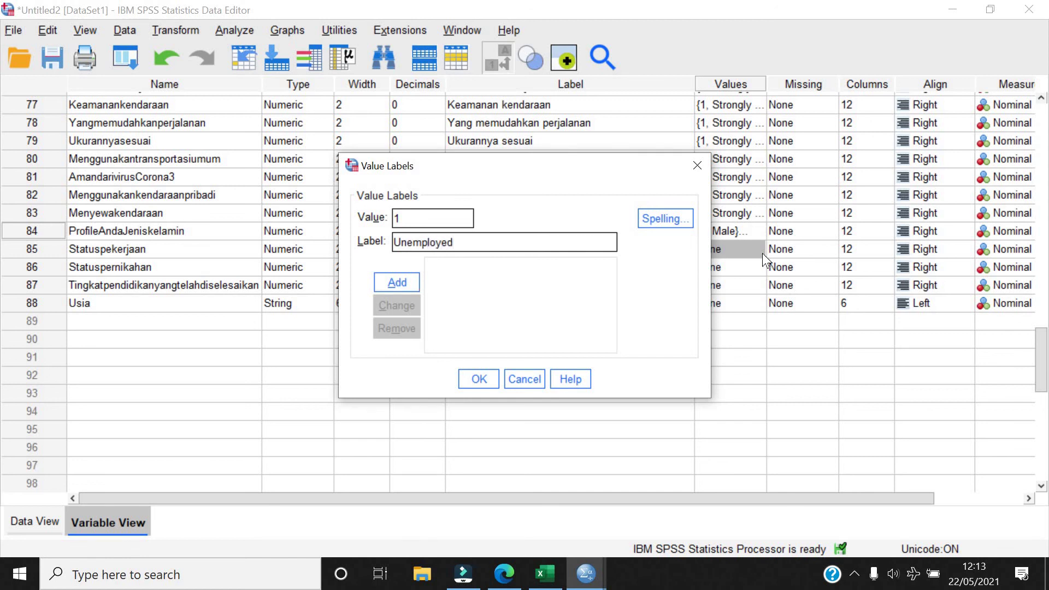
key(alt+a)
text(2)
key(Tab)
text(E)
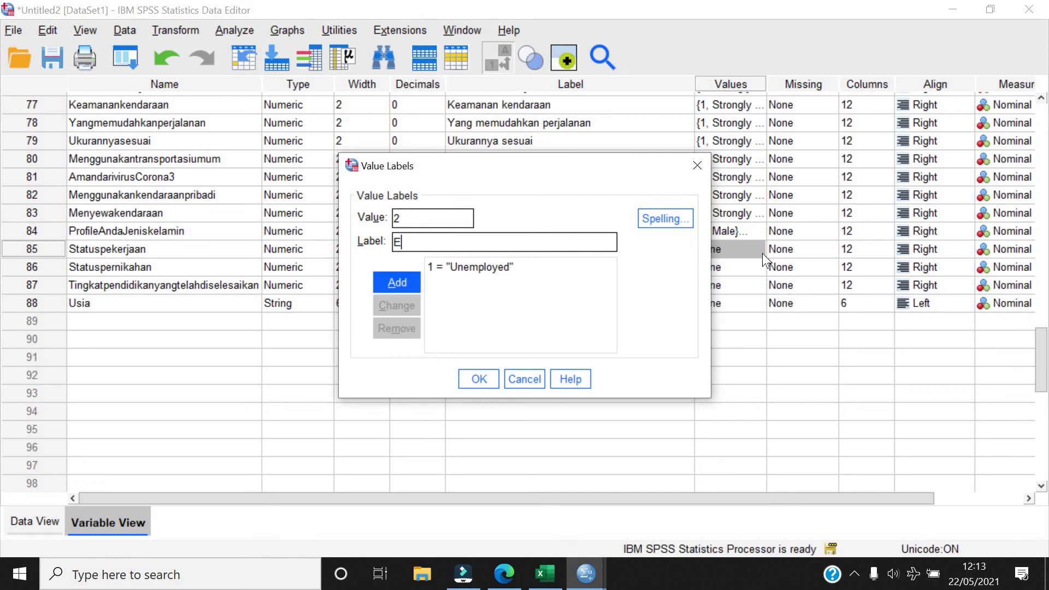
text(mployed)
key(alt+a)
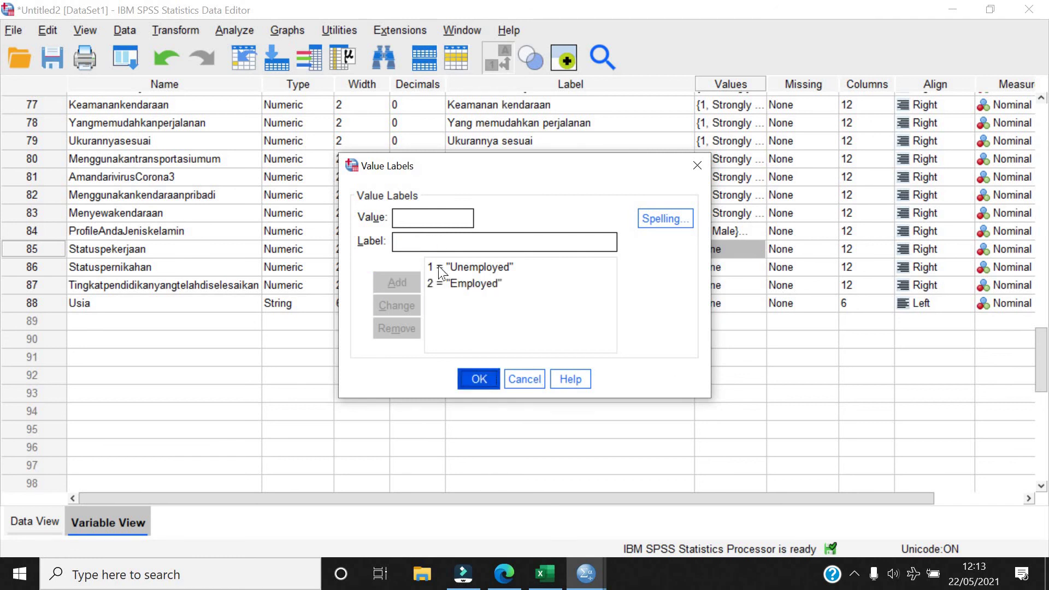
Add the value labels 3 = "Self-employed" and 4 = "Retired" to Statuspekerjaan, and apply the set
click(438, 226)
text(3)
click(433, 236)
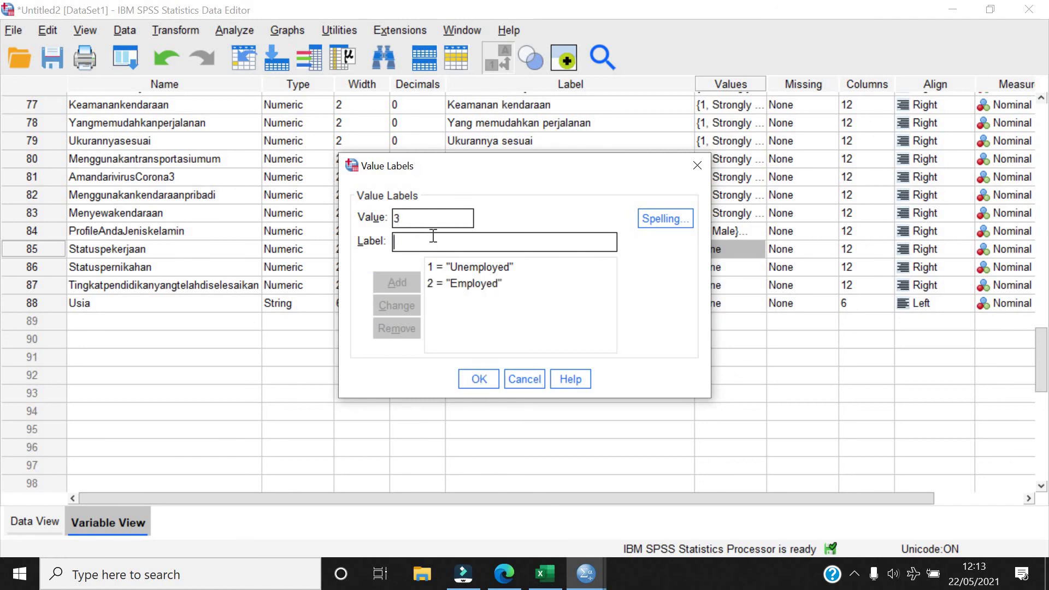
text(Self-employed)
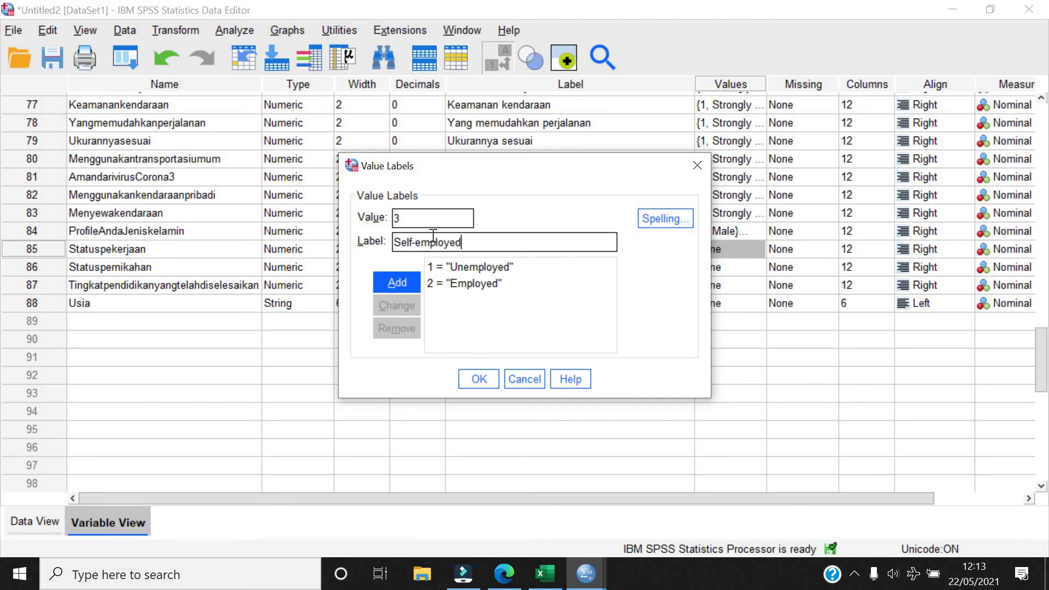
key(Return)
text(4)
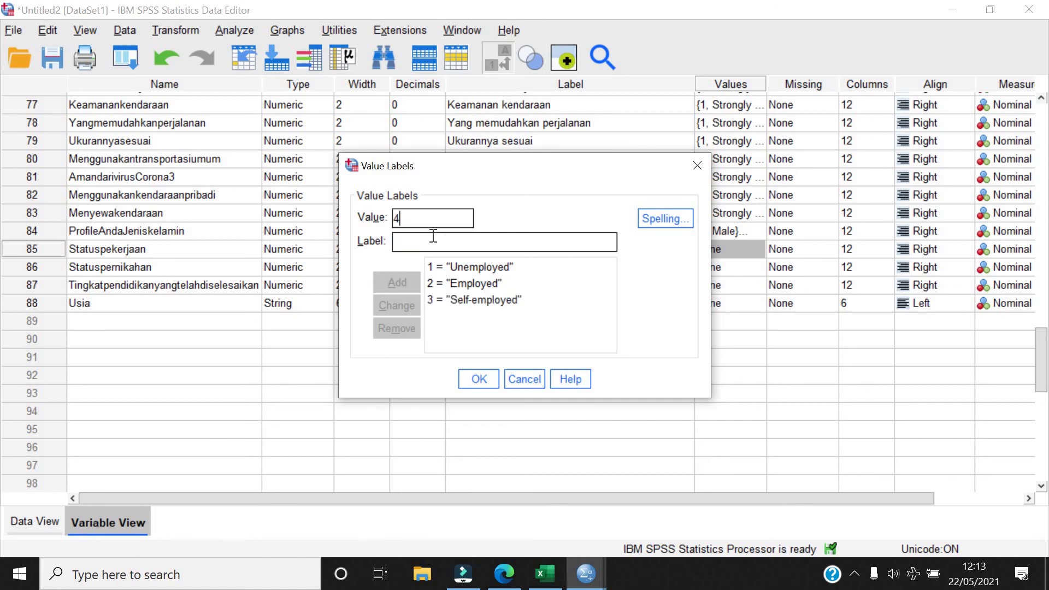
click(432, 236)
text(Retired)
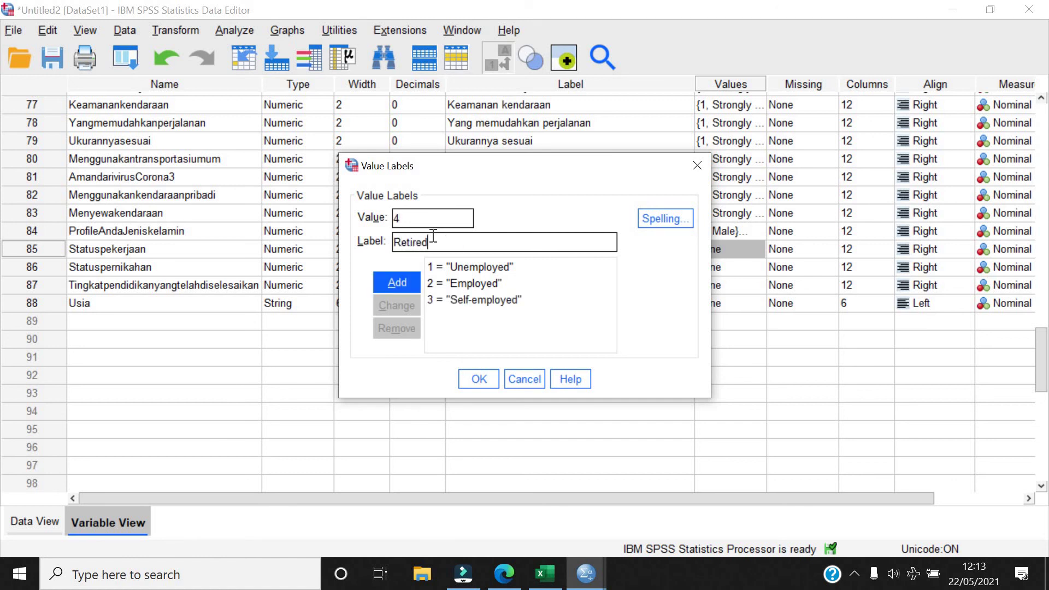
key(Return)
click(495, 381)
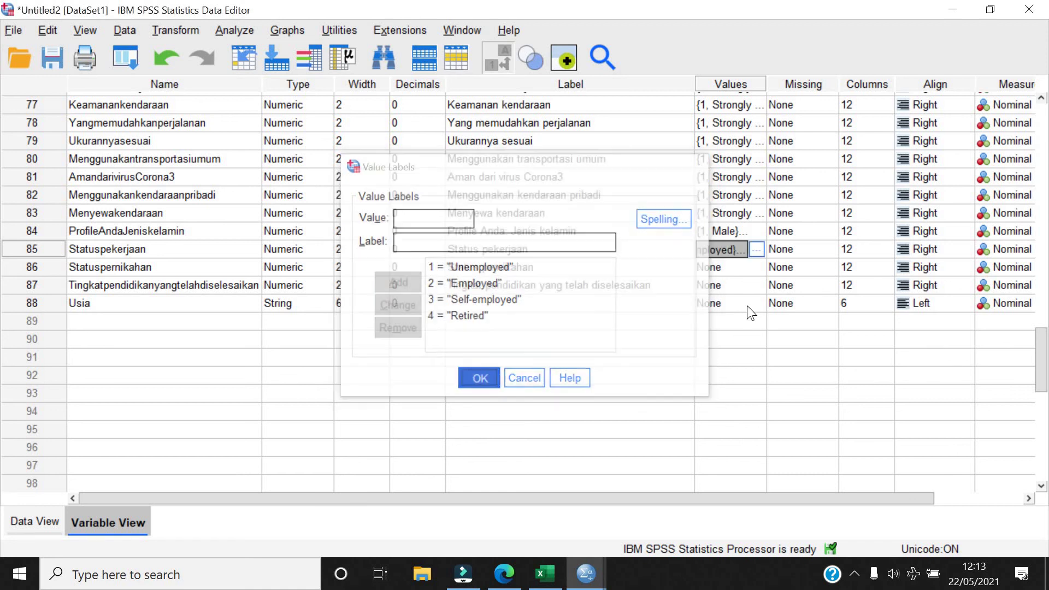
Add the value labels 1 = "Unmarried" and 2 = "Married" to the variable Statuspernikahan
click(757, 271)
click(757, 268)
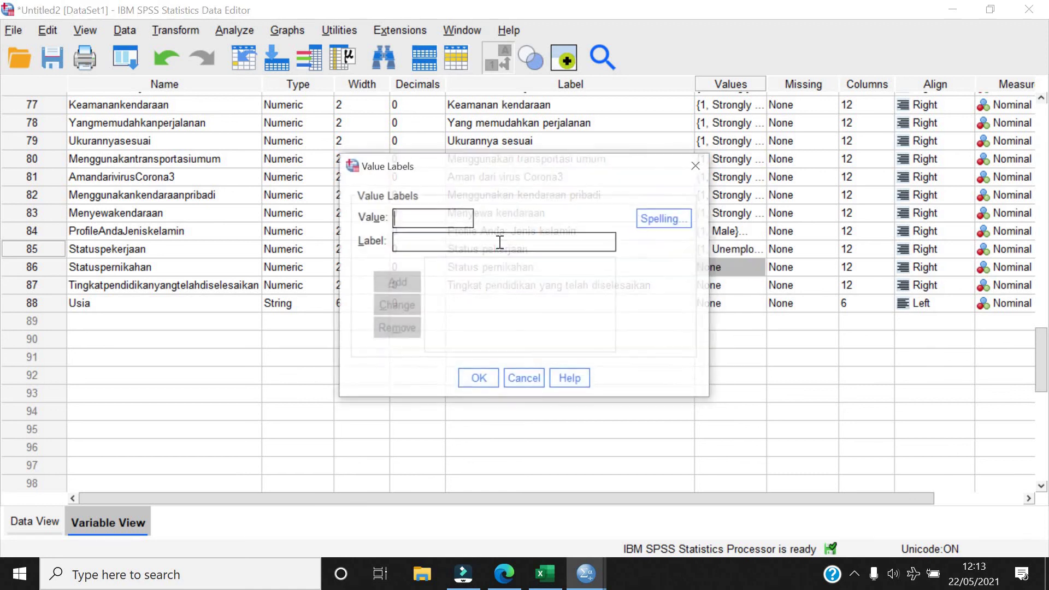
text(1)
text(Un)
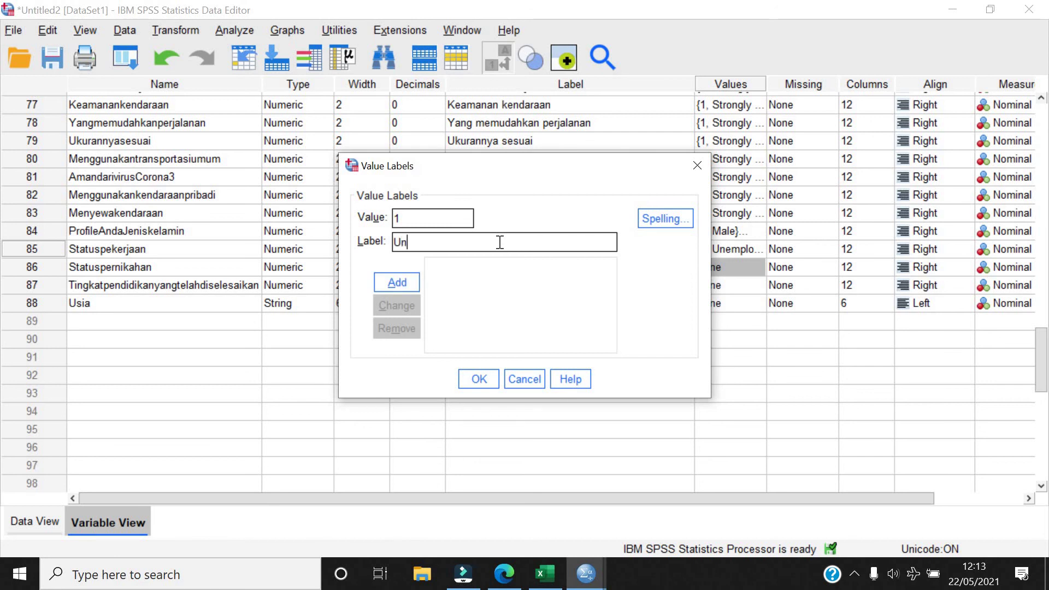
text(married)
key(Return)
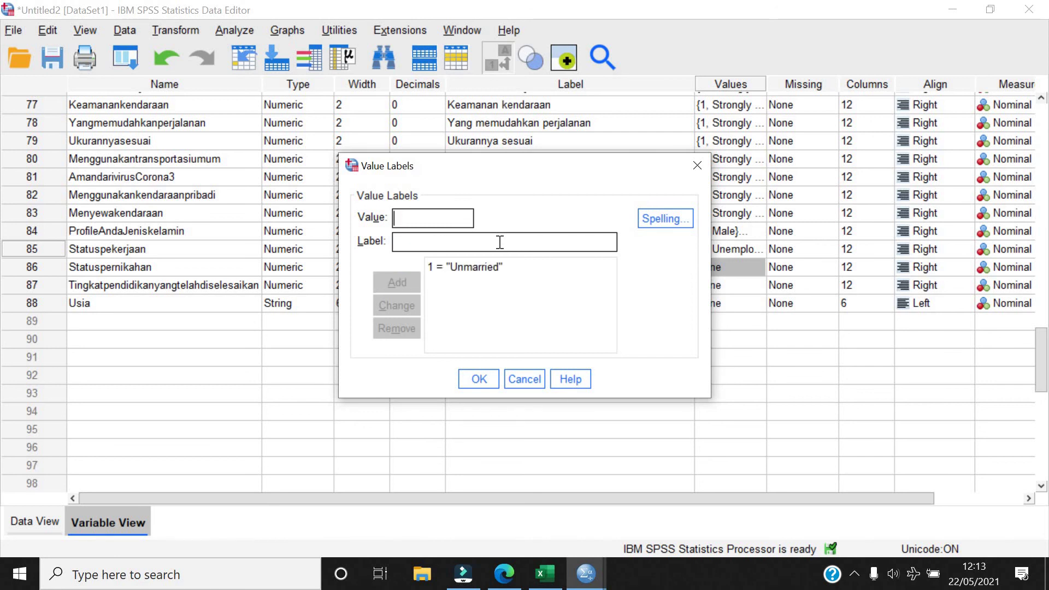
text(2)
click(499, 242)
text(Married)
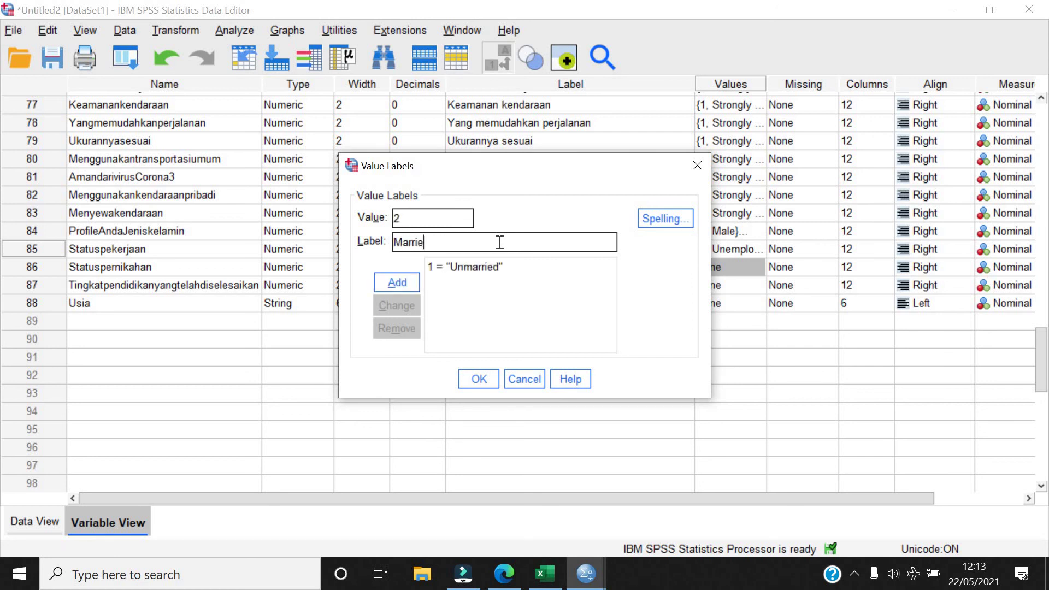
key(Return)
Add the value labels 3 = "Separated/divorced" and 4 = "Widowed" to Statuspernikahan, and apply the set
text(3)
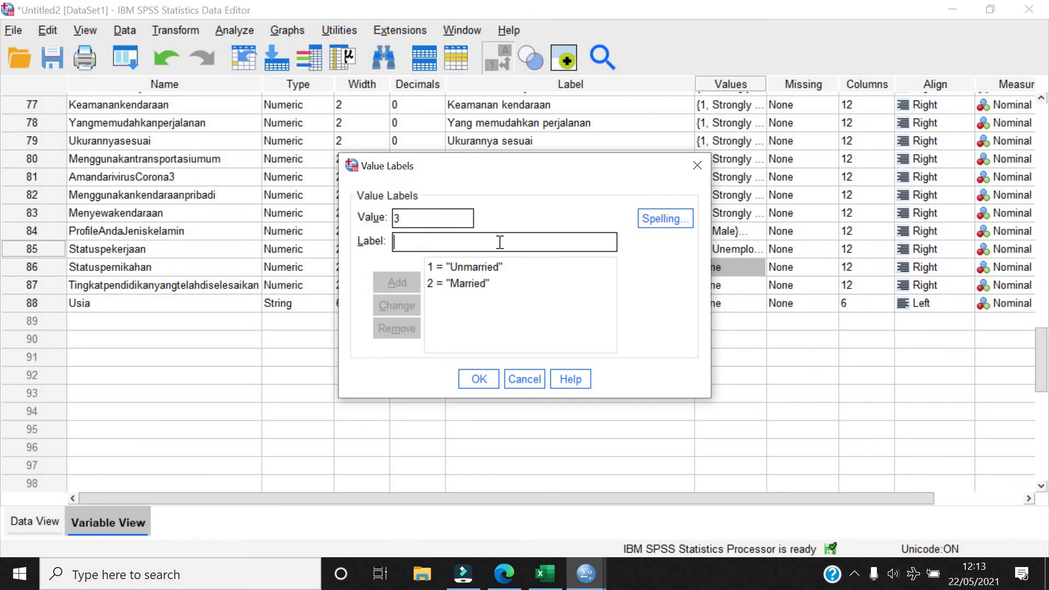
text(Separated/)
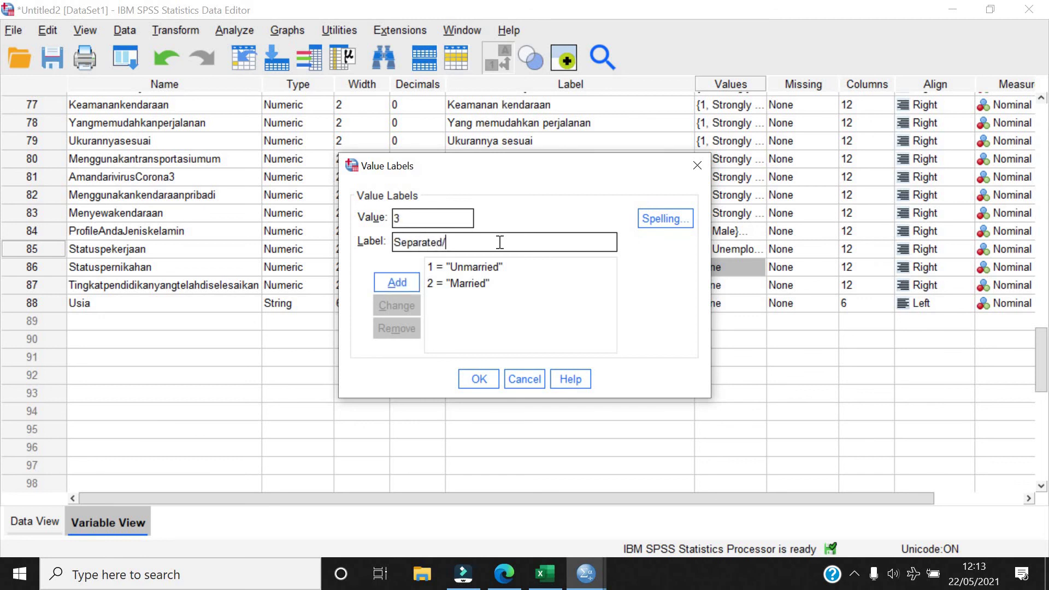
text(divorced)
key(Return)
text(4)
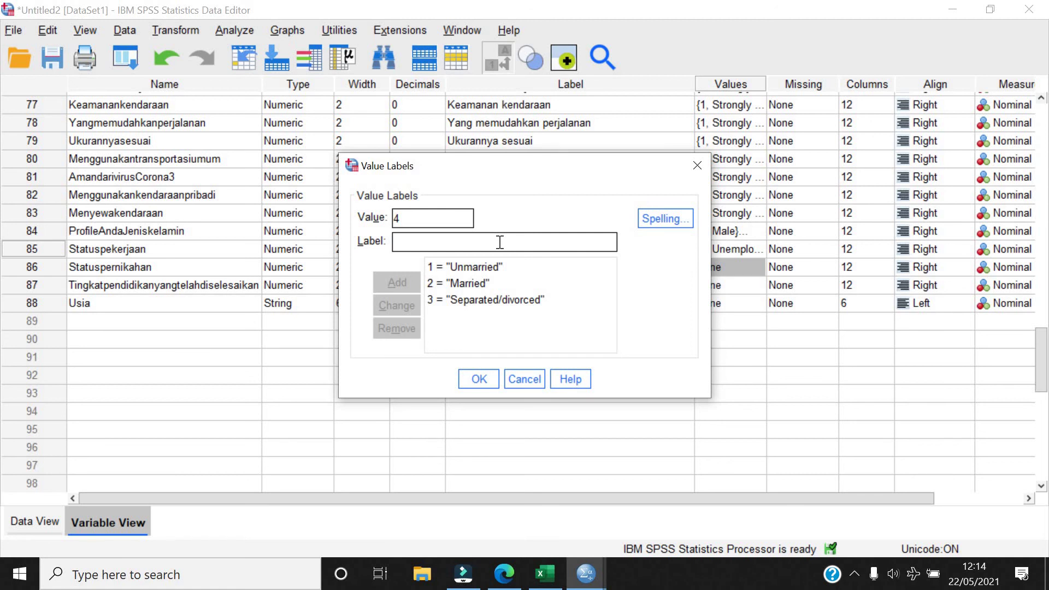
click(499, 242)
text(Widoe)
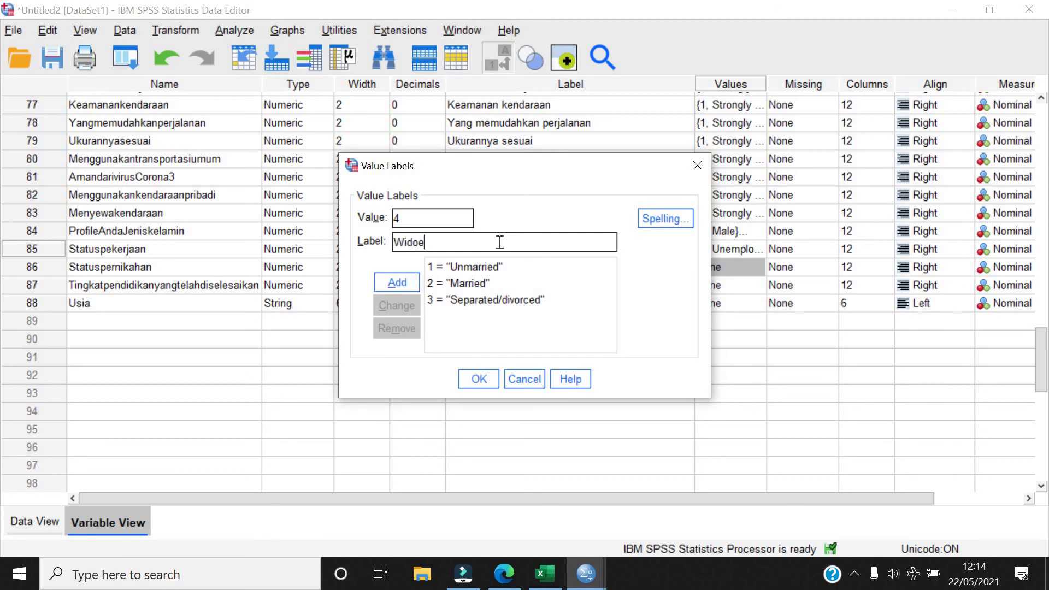
key(BackSpace)
text(wed)
key(Return)
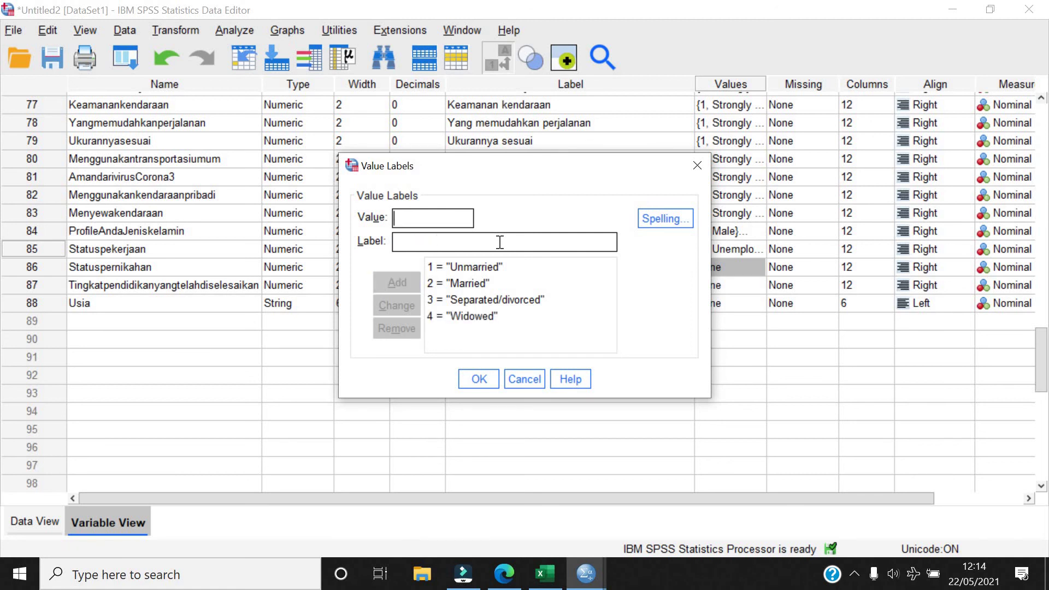
click(482, 379)
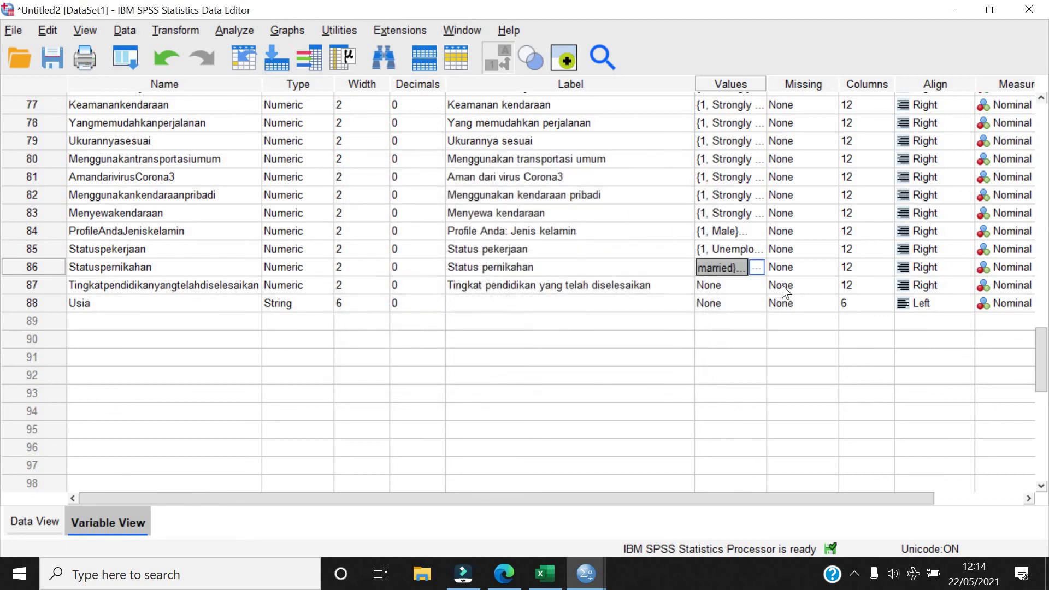
Add the value label 1 = "Less than high school" to the completed-education variable in row 87
double_click(761, 282)
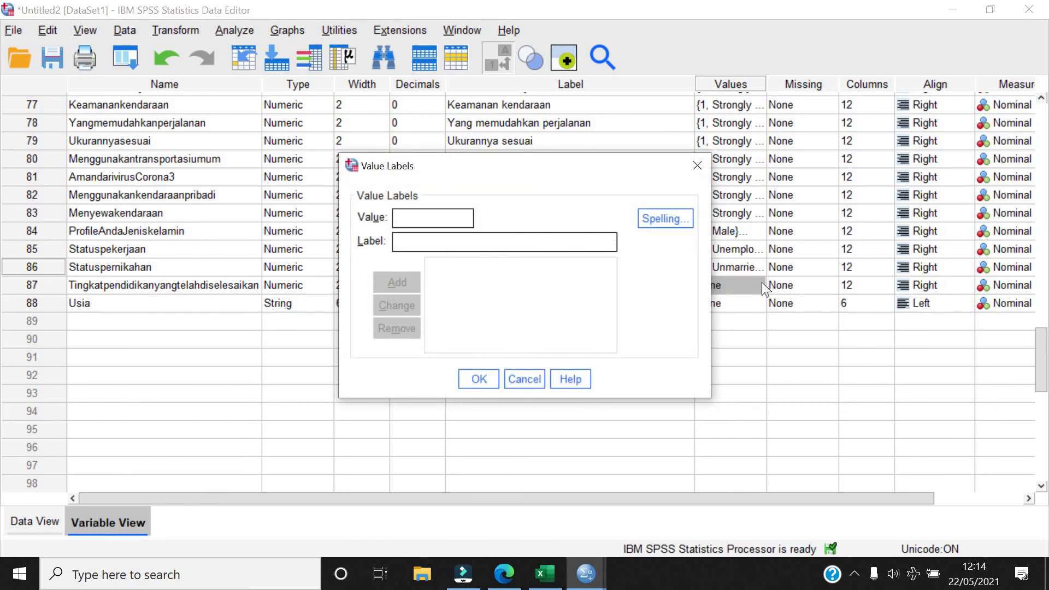
text(1)
key(Tab)
text(Less)
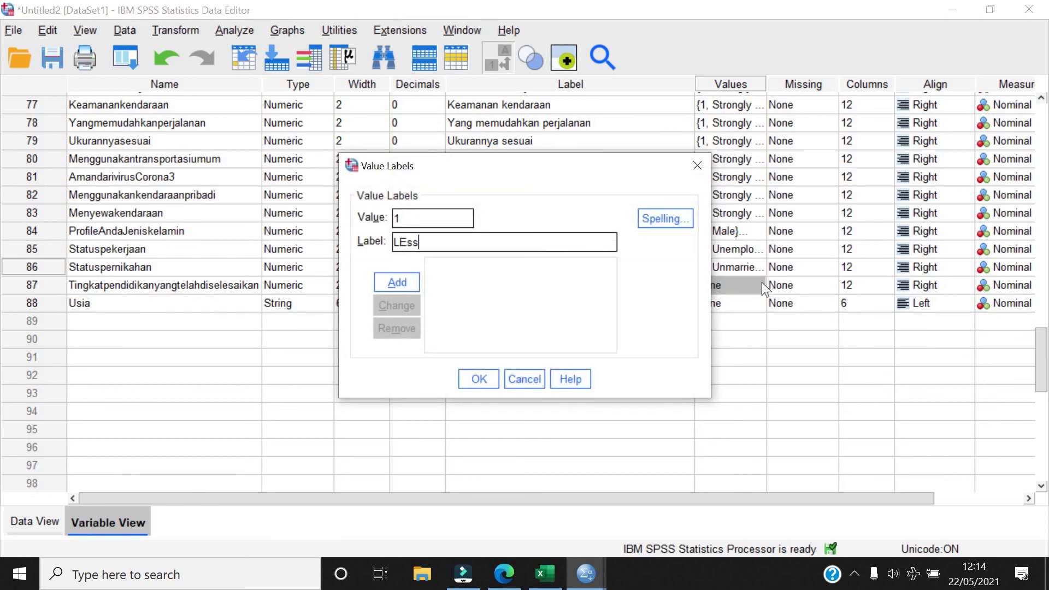
key(BackSpace)
key(BackSpace)
text(ss than high school)
key(Return)
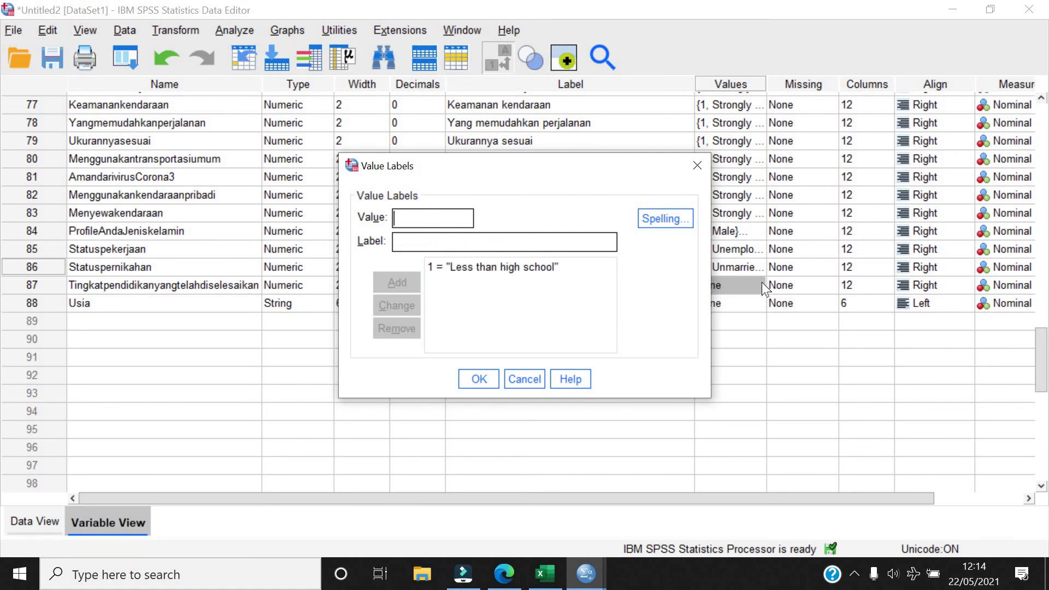
Add the value labels 2 = "High school" and 3 = "Diploma" for the education variable
text(2High school)
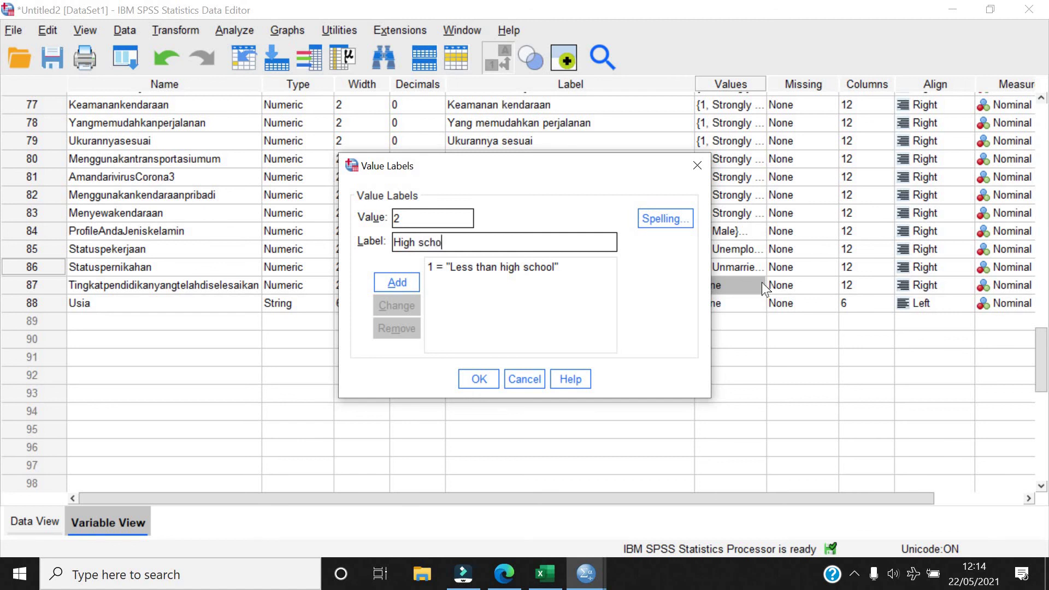
key(Return)
text(3)
key(Tab)
text(D)
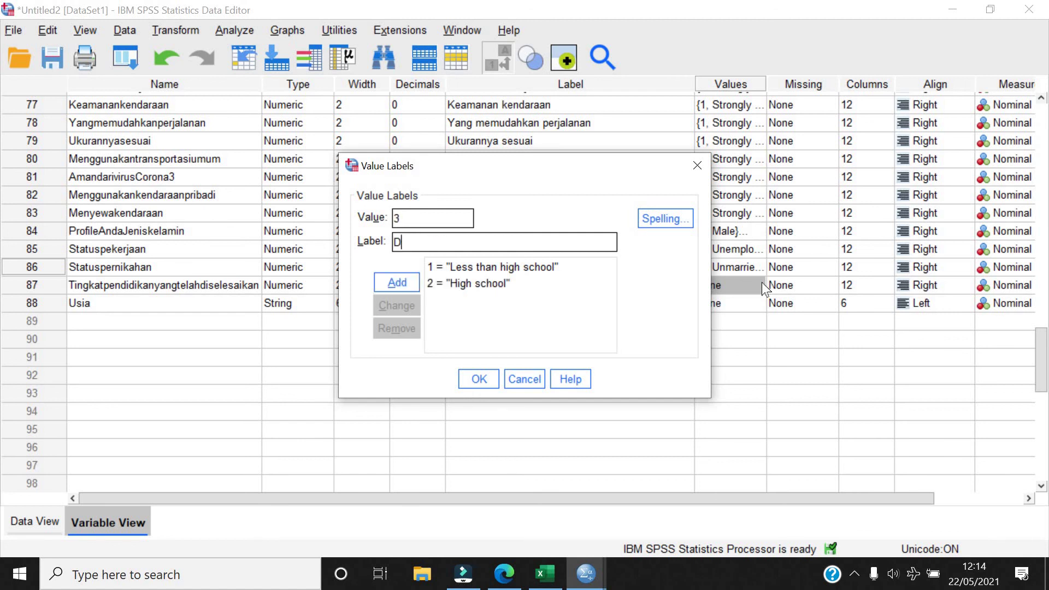
text(iploma)
key(Return)
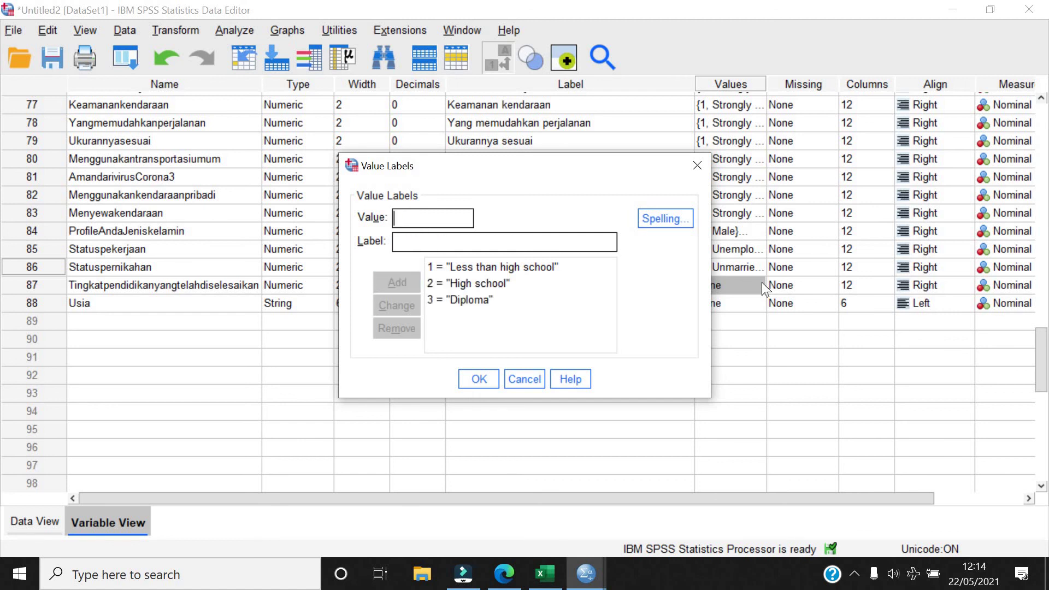
Add the value labels 4 = "Undergraduate" and 5 = "Graduate", and apply the education variable's value labels
text(4)
key(Tab)
text(Undergra)
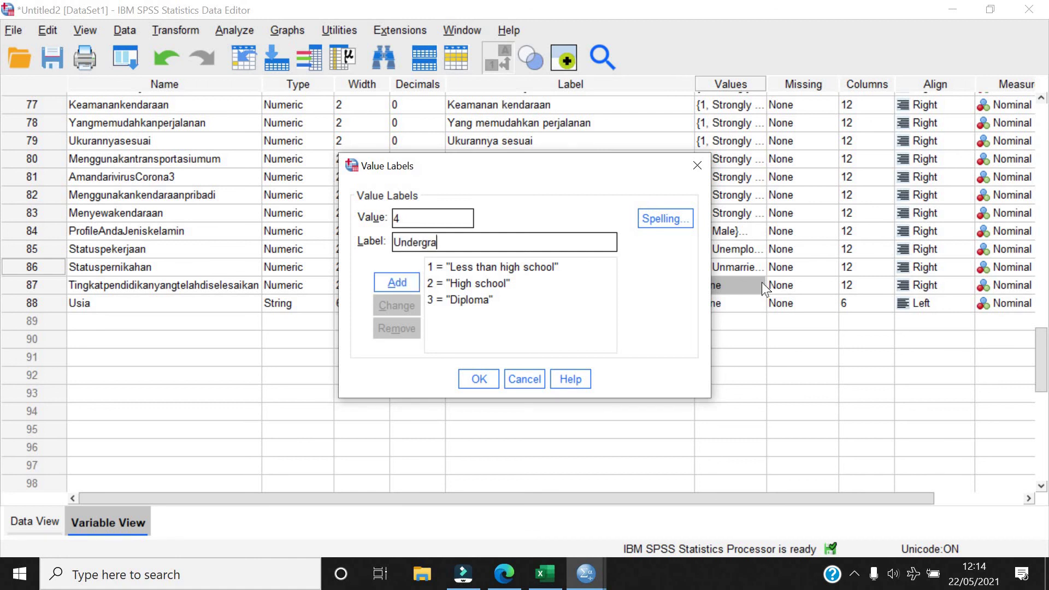
text(duate)
key(Return)
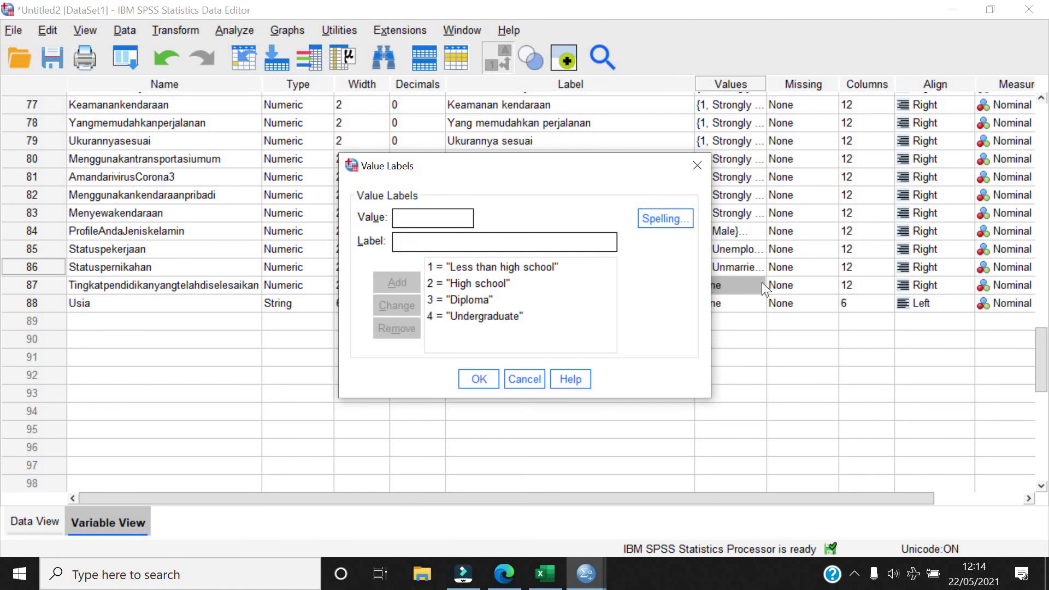
text(5)
key(Tab)
text(Graduate)
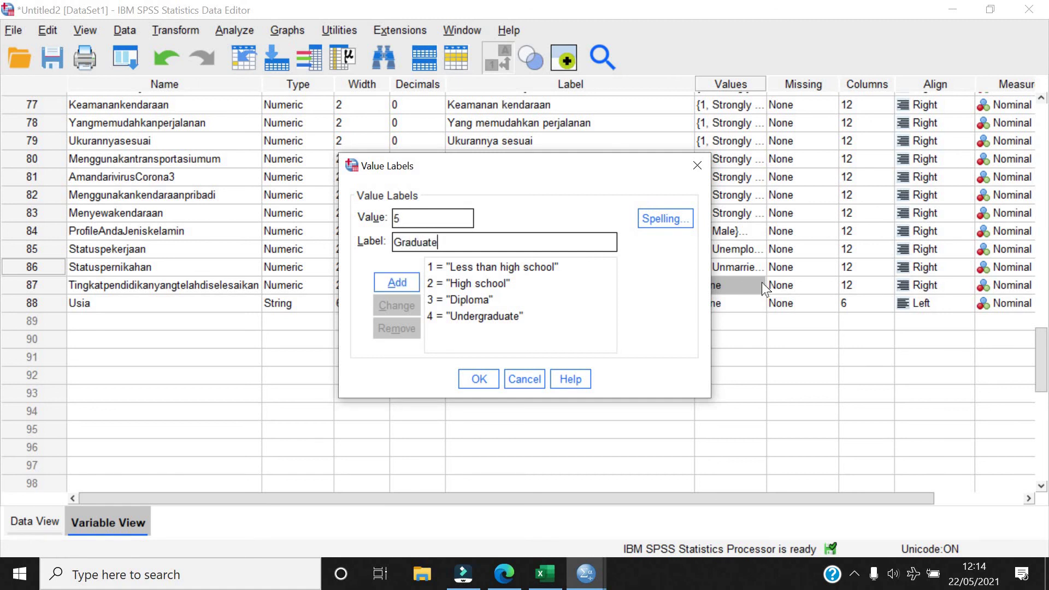
key(Return)
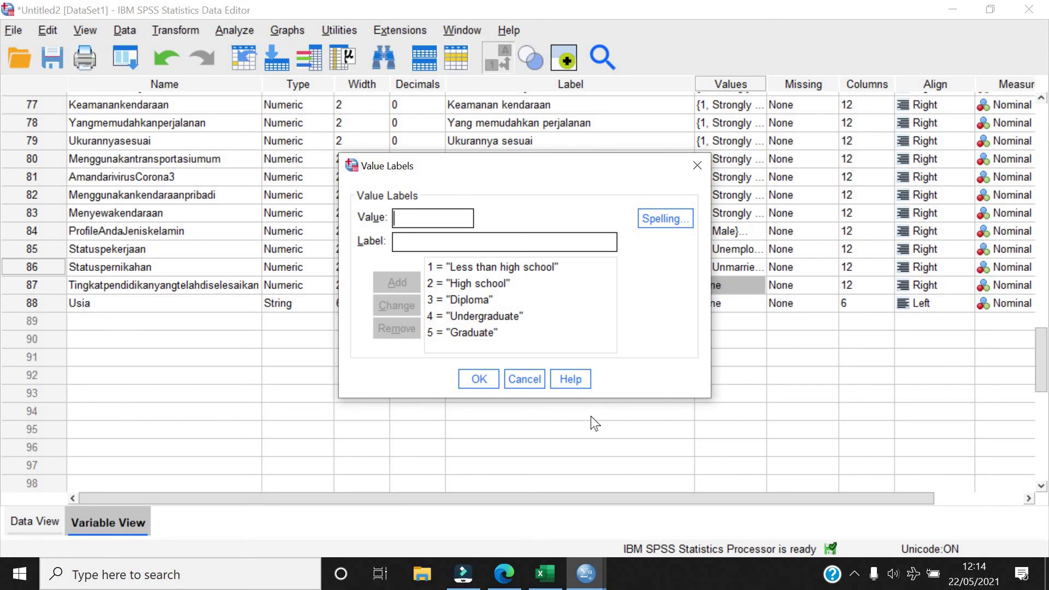
click(487, 384)
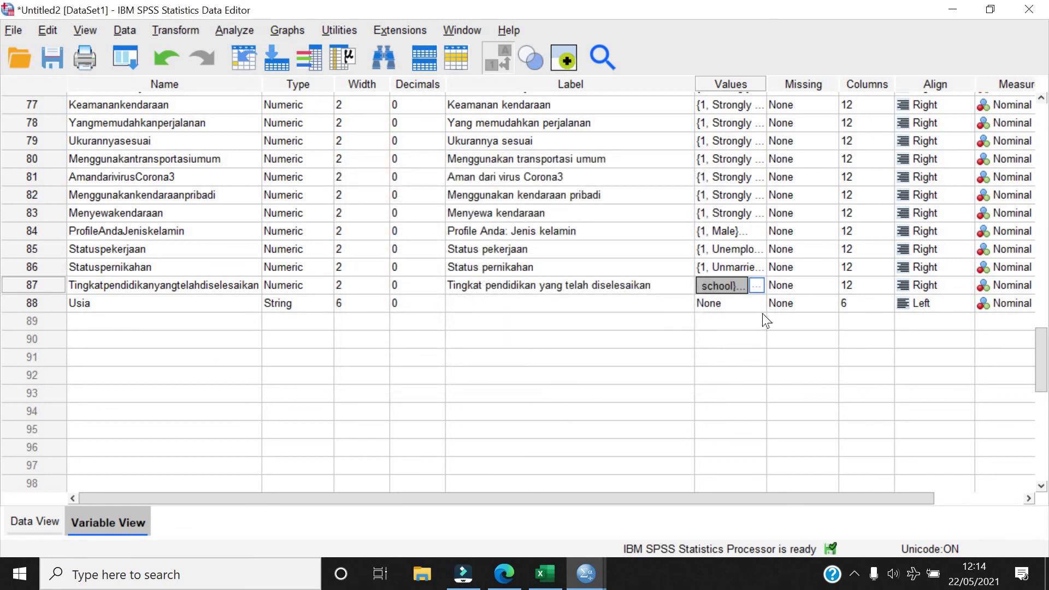
Copy the variable names in rows 60 to 71, Aman through Cepat, into their label cells
scroll(721, 374, up, 2)
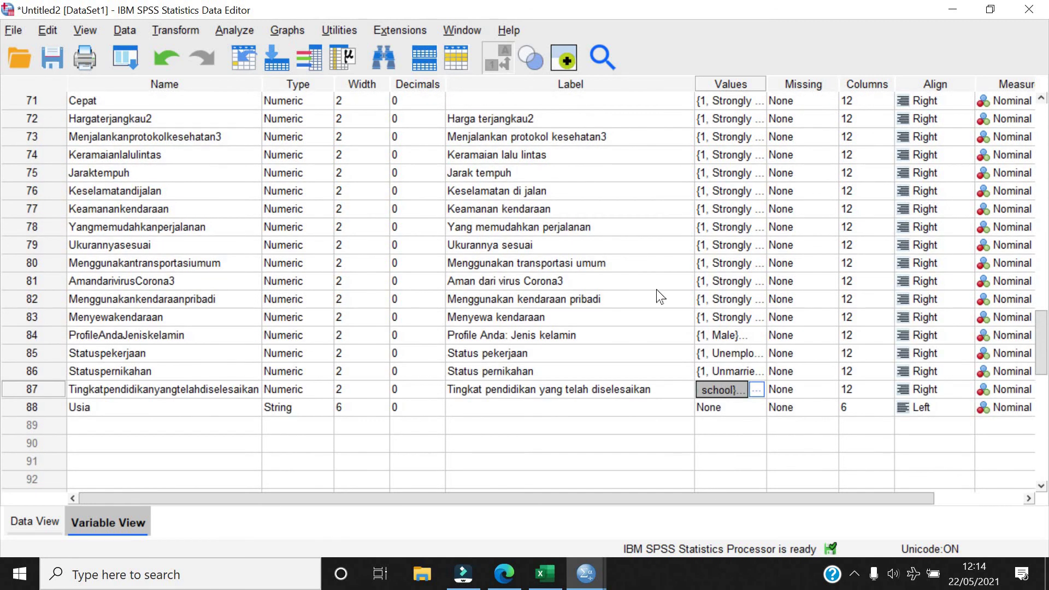
scroll(656, 290, up, 4)
scroll(657, 290, up, 2)
scroll(656, 290, down, 1)
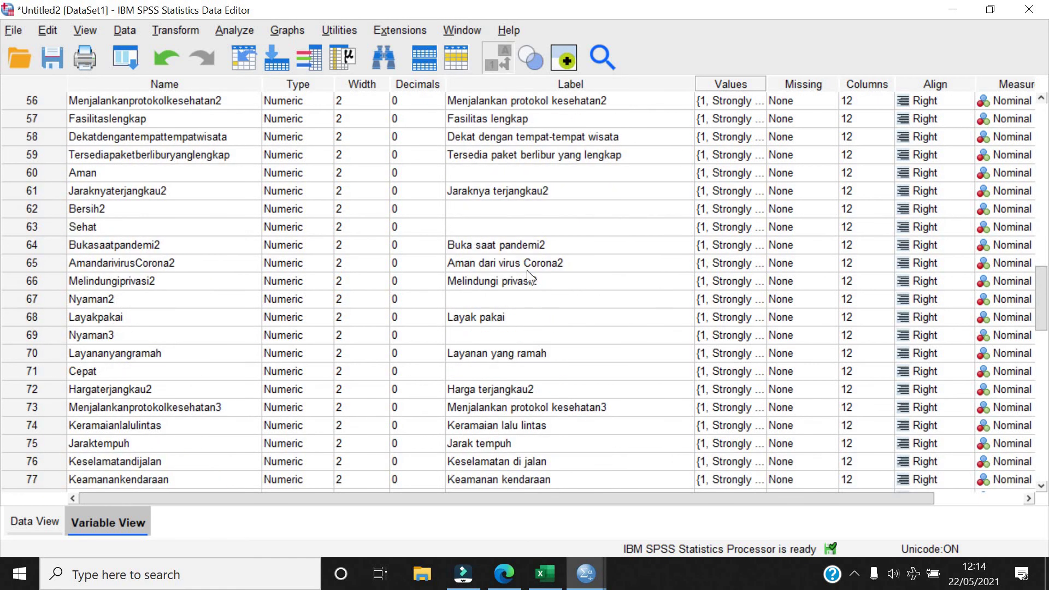
drag(127, 179, 136, 365)
key(ctrl+c)
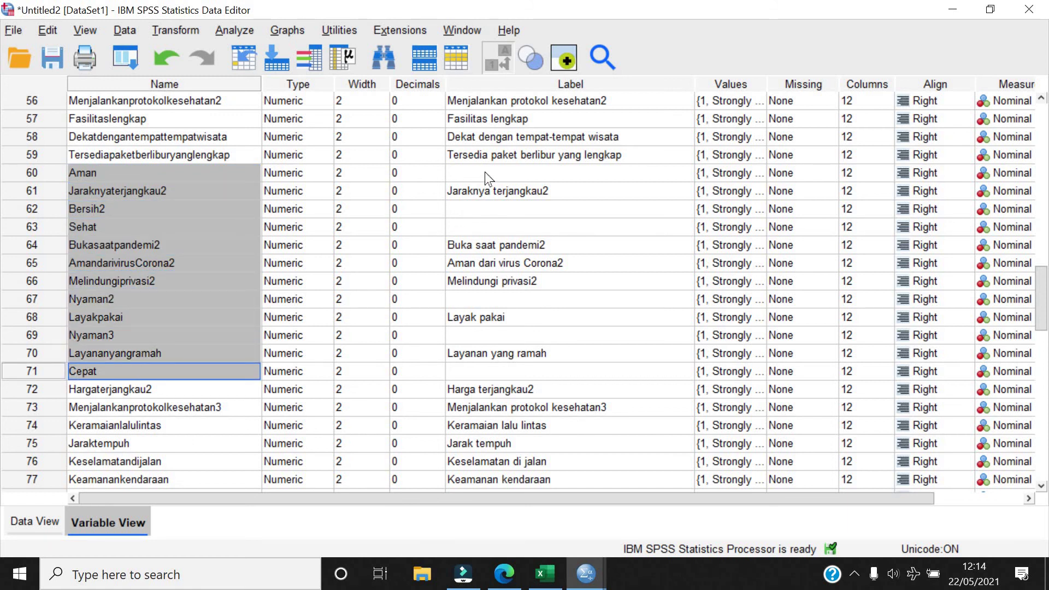
drag(473, 172, 469, 364)
key(ctrl+v)
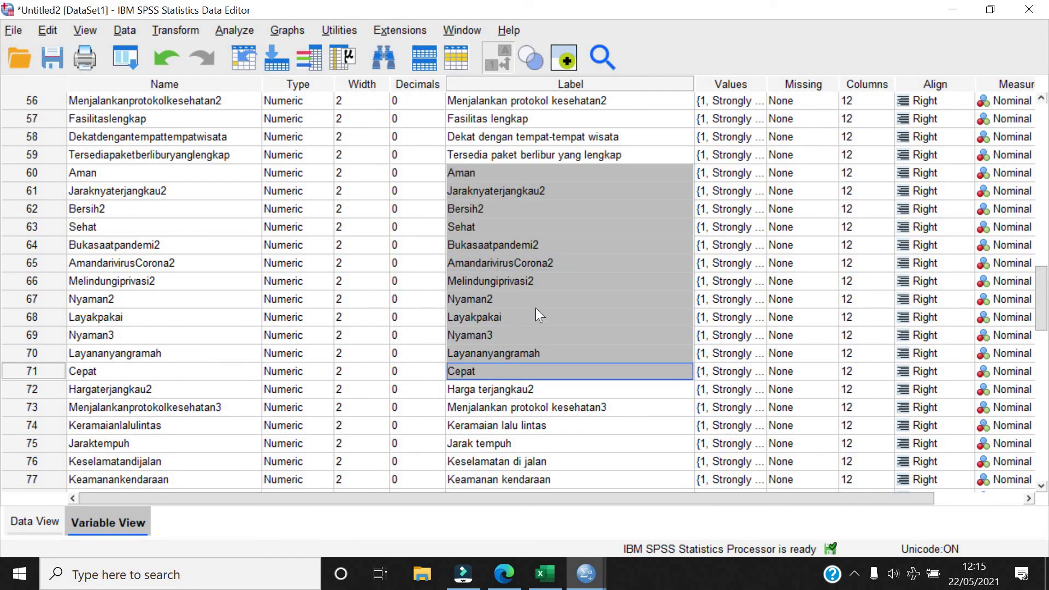
Change the label of variable 61 to "Jaraknya terjangkau"
double_click(494, 191)
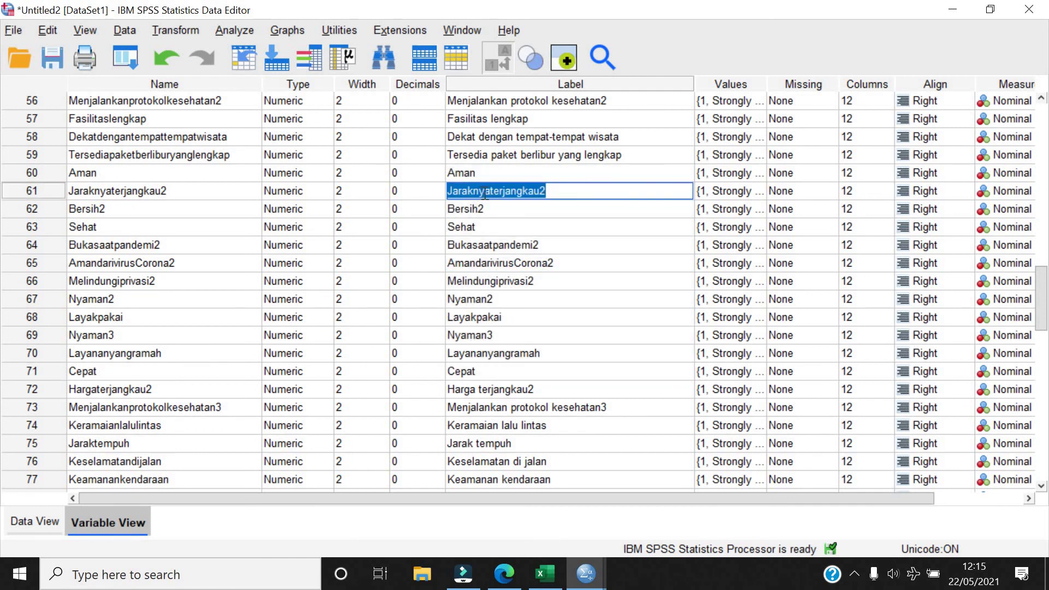
click(492, 191)
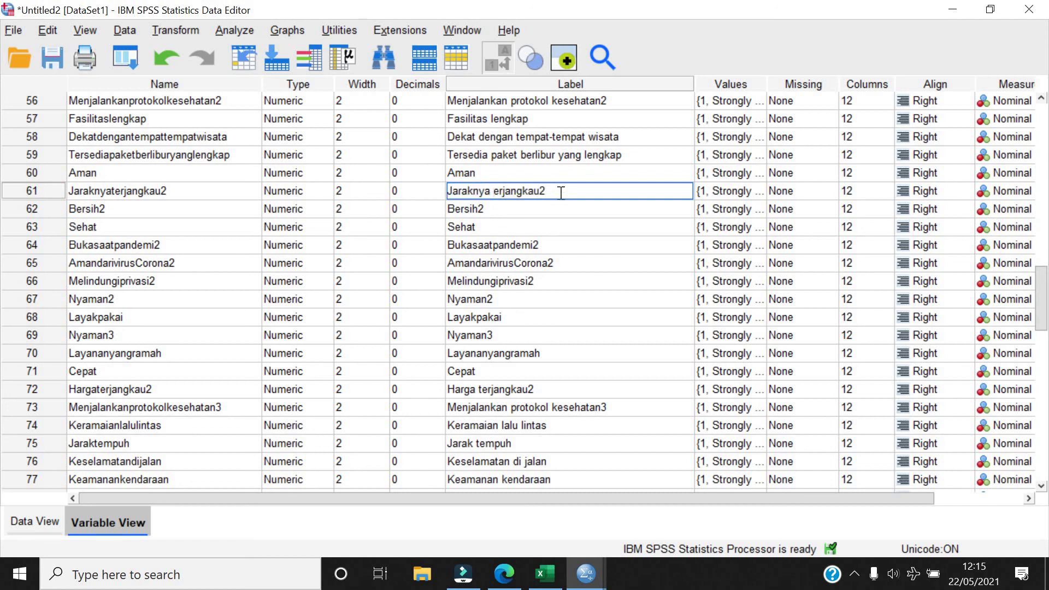
click(567, 191)
key(BackSpace)
Change the label of variable 64 to "Buka saat pandemi"
double_click(489, 245)
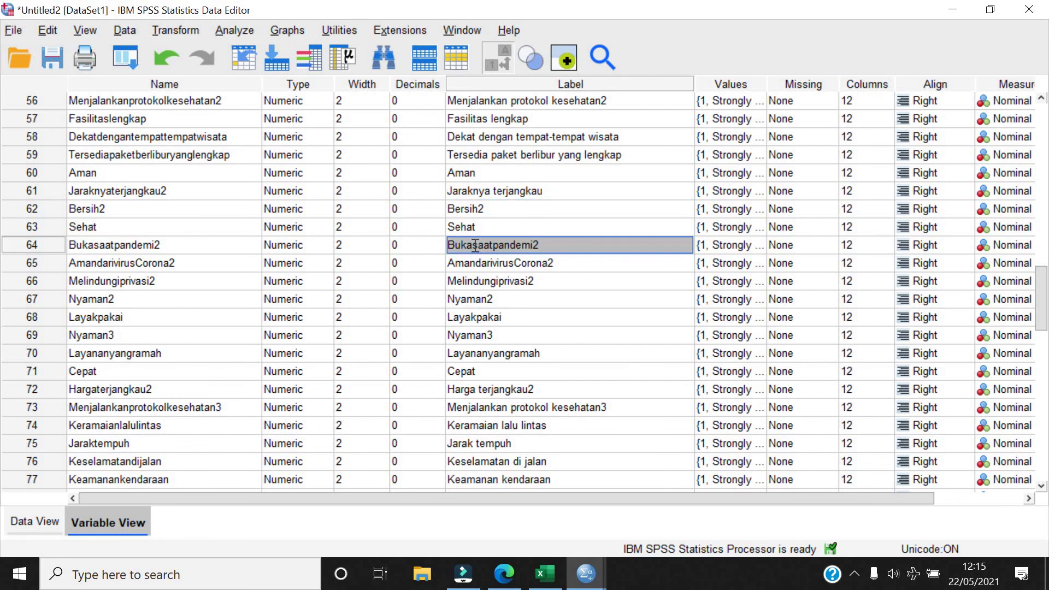
click(472, 245)
click(497, 246)
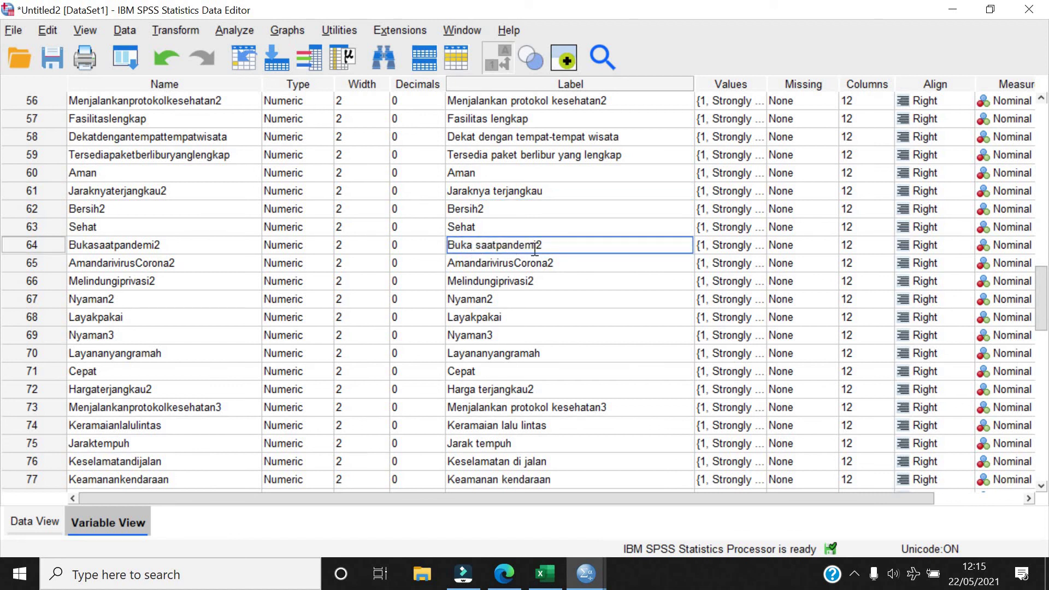
key(BackSpace)
text(s)
click(571, 249)
key(BackSpace)
click(512, 249)
key(shift+Left)
key(Left)
key(BackSpace)
text(p)
Change the label of variable 65 to "Aman dari virus Corona"
click(514, 262)
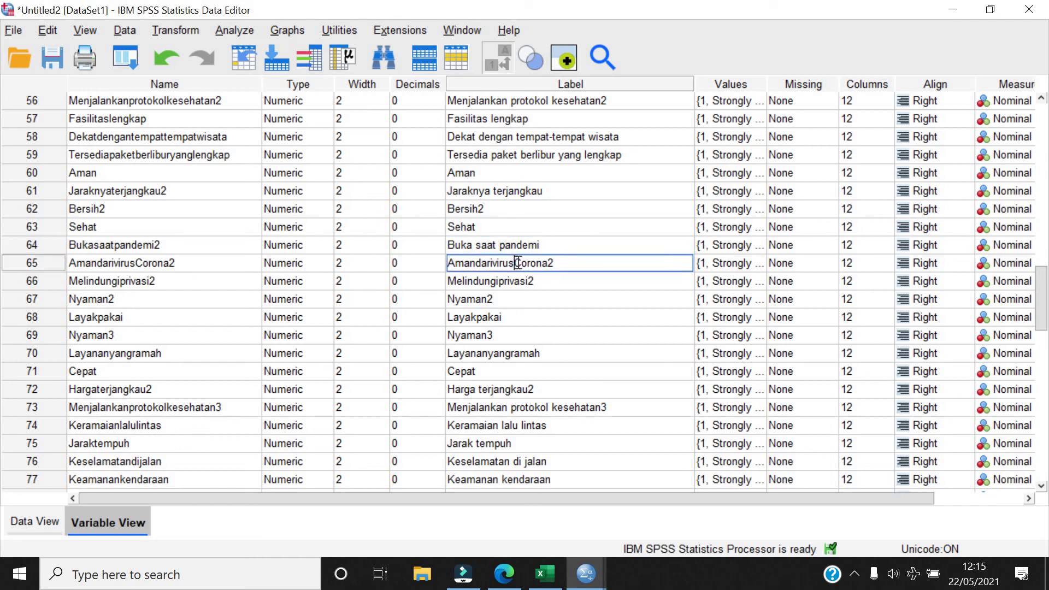
click(475, 264)
click(495, 263)
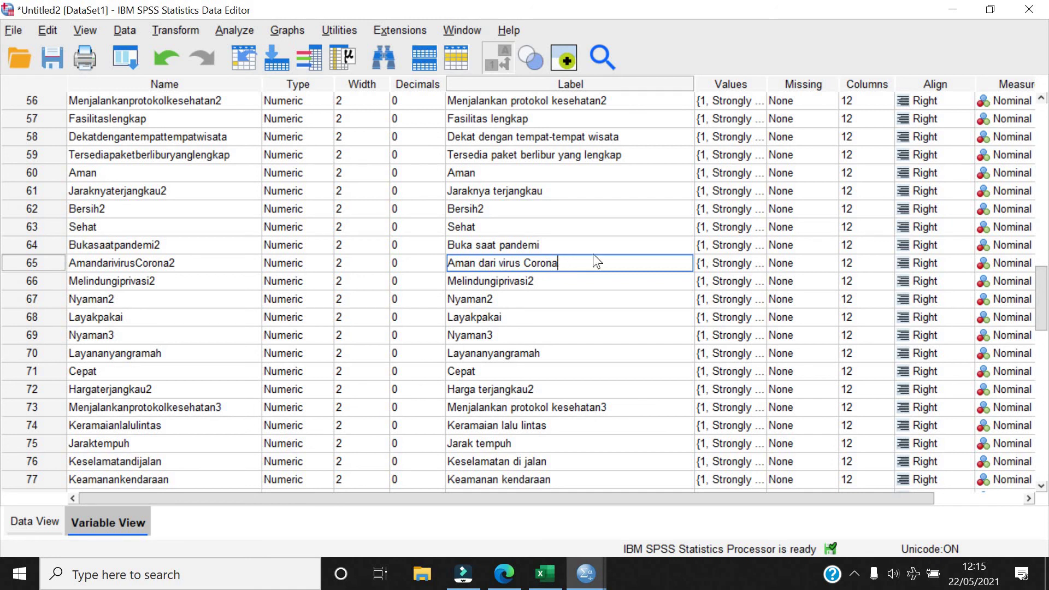
Change the label of variable 66 to "Melindungi privasi"
double_click(554, 280)
key(BackSpace)
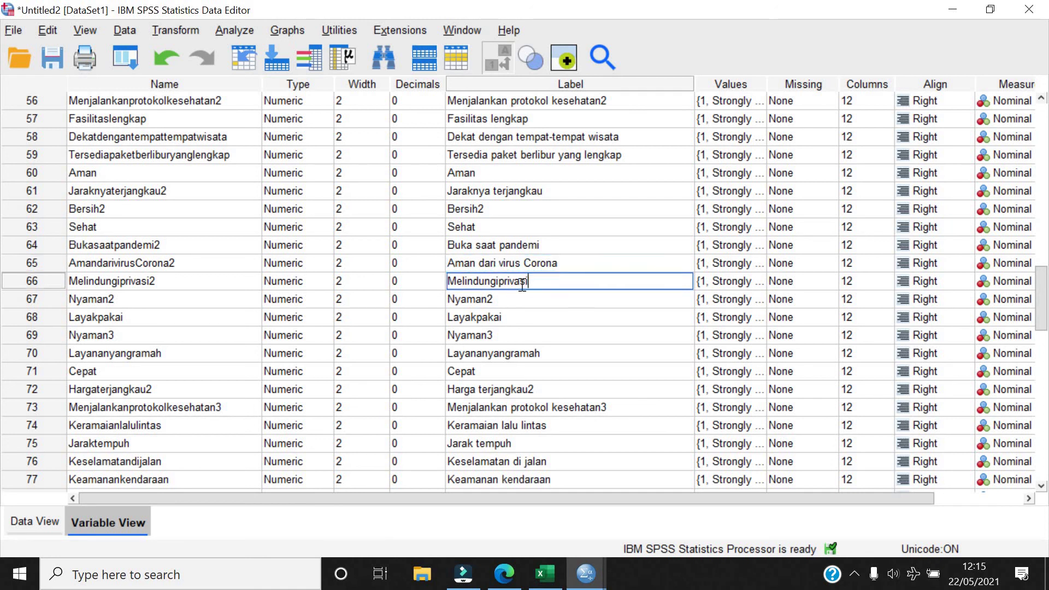
click(498, 281)
Set the labels of variables 67 and 69 to "Nyaman" and of variable 68 to "Layak pakai"
double_click(506, 298)
key(BackSpace)
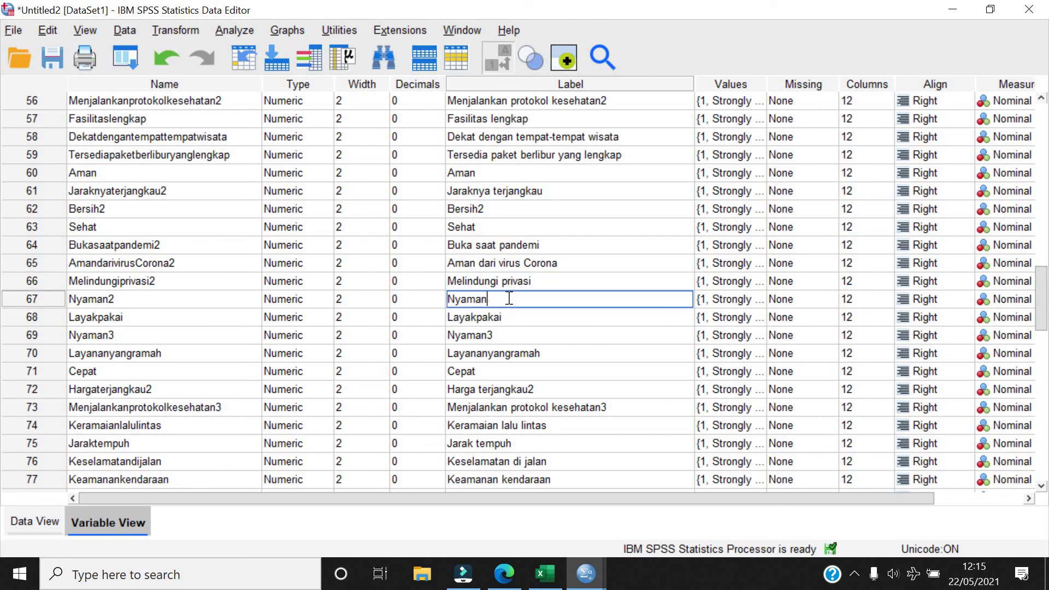
double_click(474, 316)
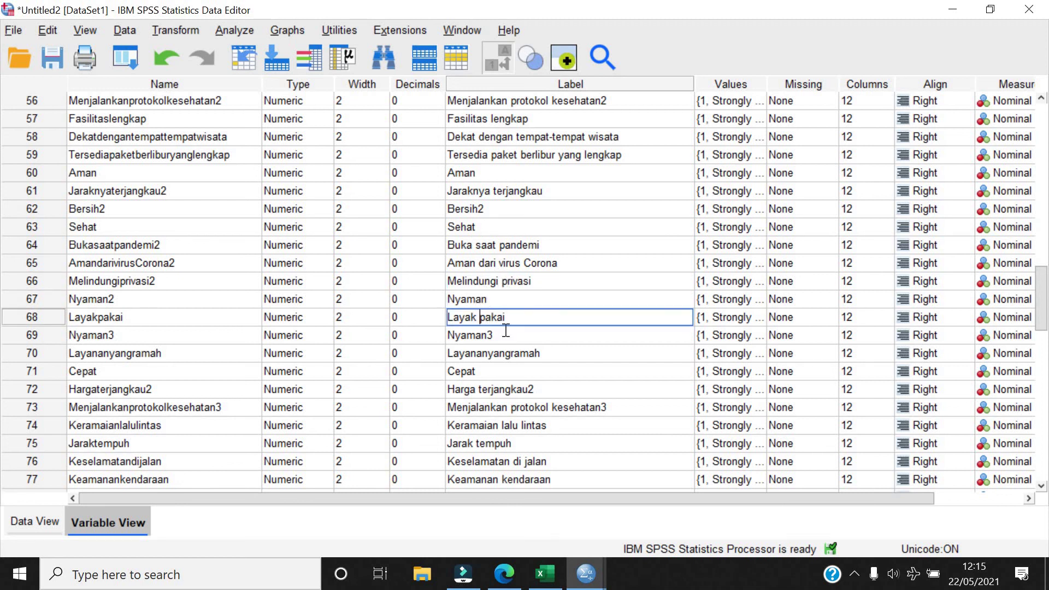
double_click(505, 331)
key(BackSpace)
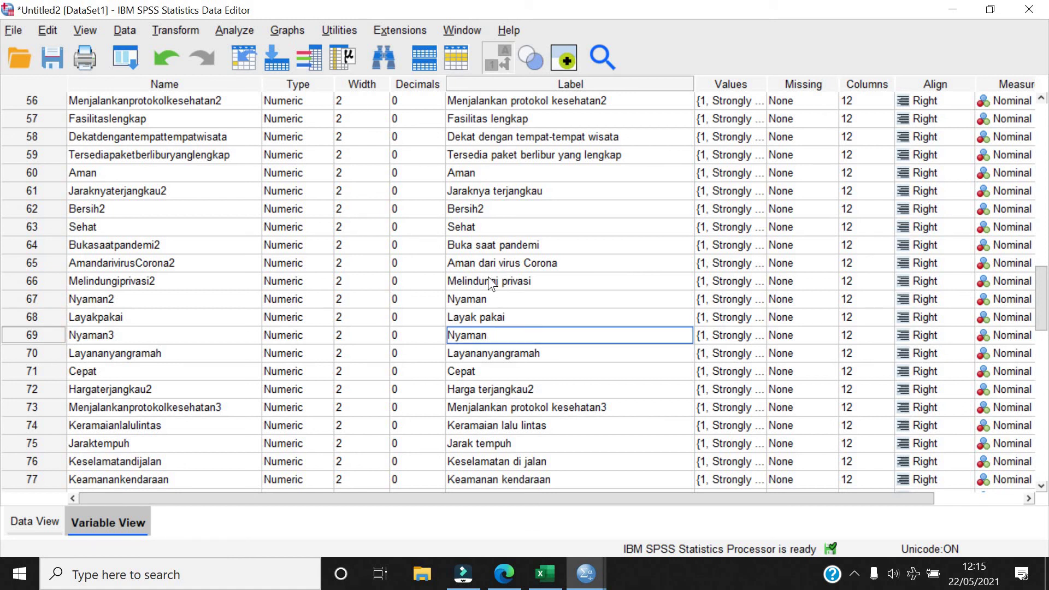
Copy the variable names in rows 45 to 50, Sepi through Bersih, into their label cells
scroll(489, 278, up, 2)
scroll(487, 276, up, 5)
scroll(432, 277, down, 1)
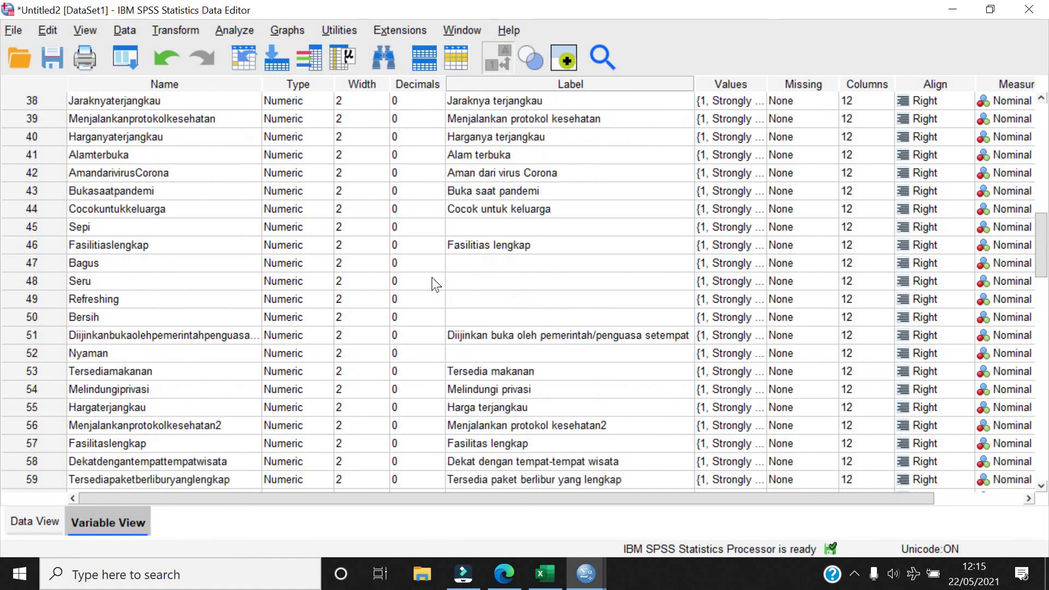
drag(150, 227, 148, 318)
key(ctrl+c)
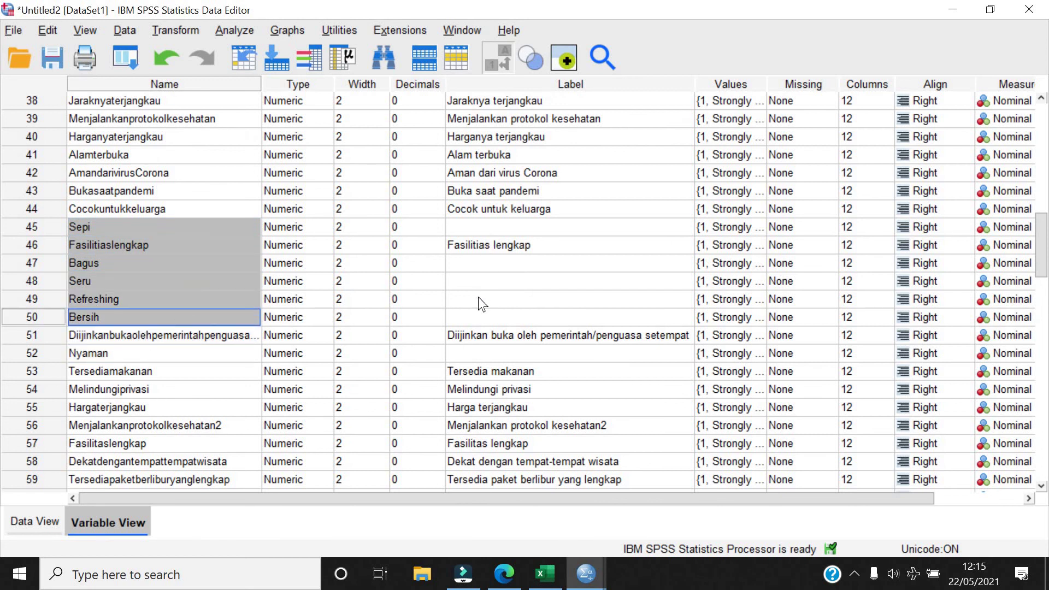
drag(477, 227, 476, 311)
key(ctrl+v)
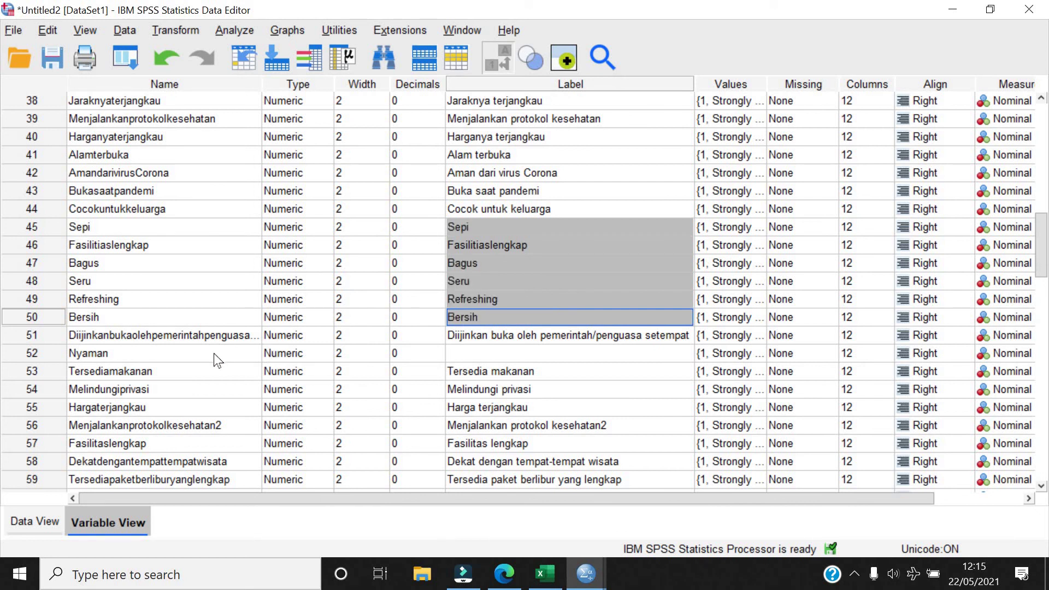
Fill the empty label of variable 52 with "Nyaman"
double_click(214, 353)
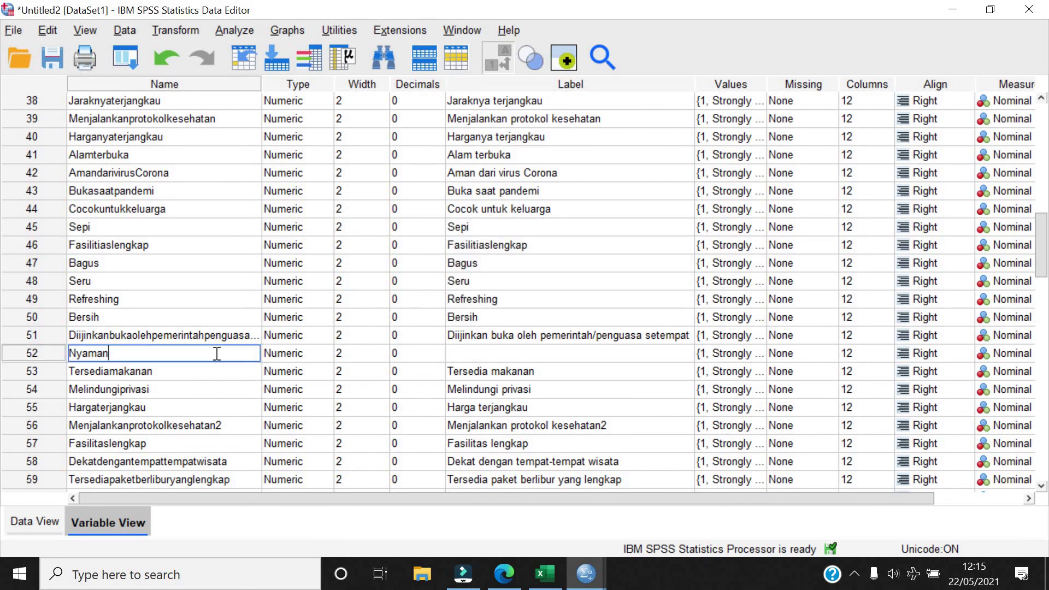
click(76, 345)
key(shift+End)
click(544, 348)
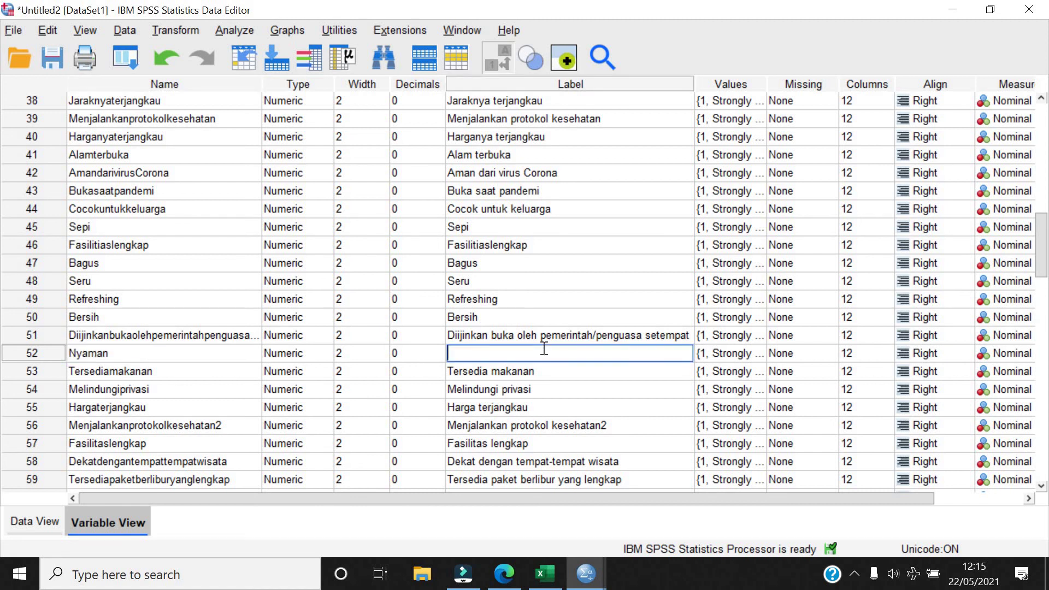
text(Nyaman)
Fill the empty label of variable 27 with its name, "Jaraknya"
scroll(451, 330, down, 6)
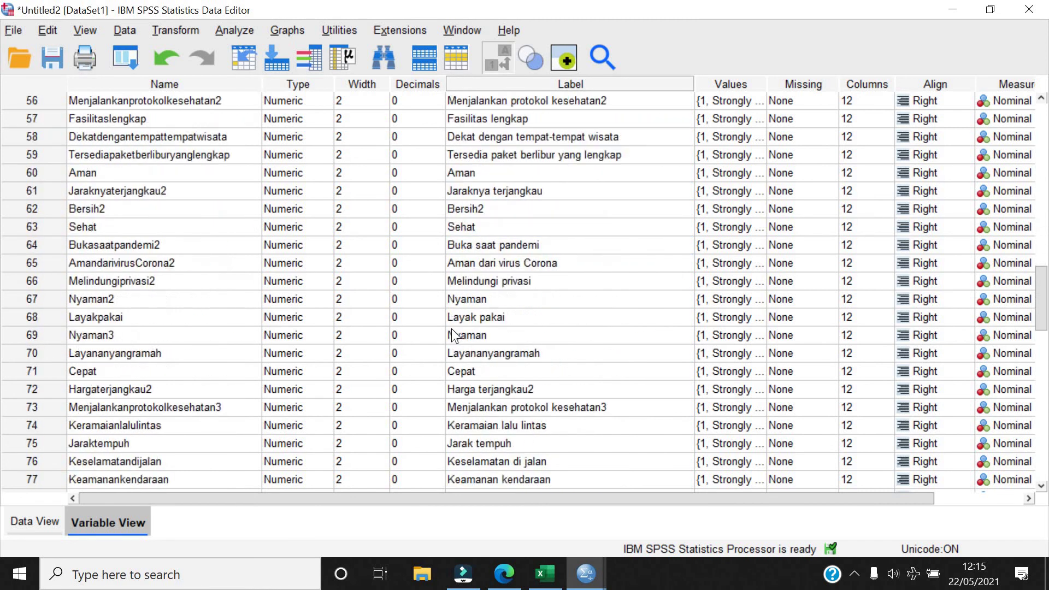
scroll(451, 327, down, 5)
scroll(451, 327, up, 6)
scroll(453, 325, down, 5)
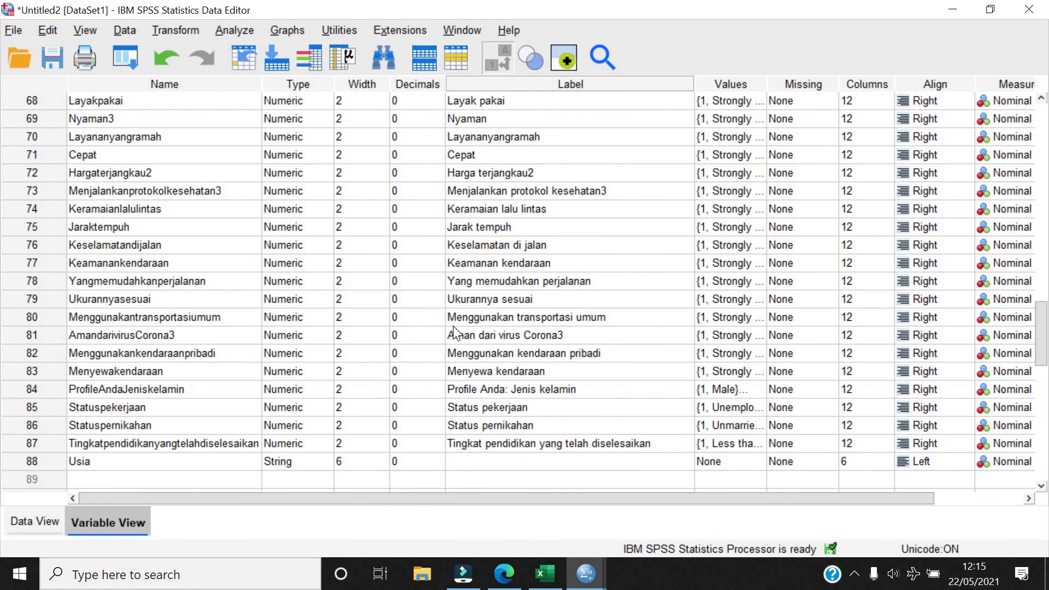
scroll(454, 325, up, 15)
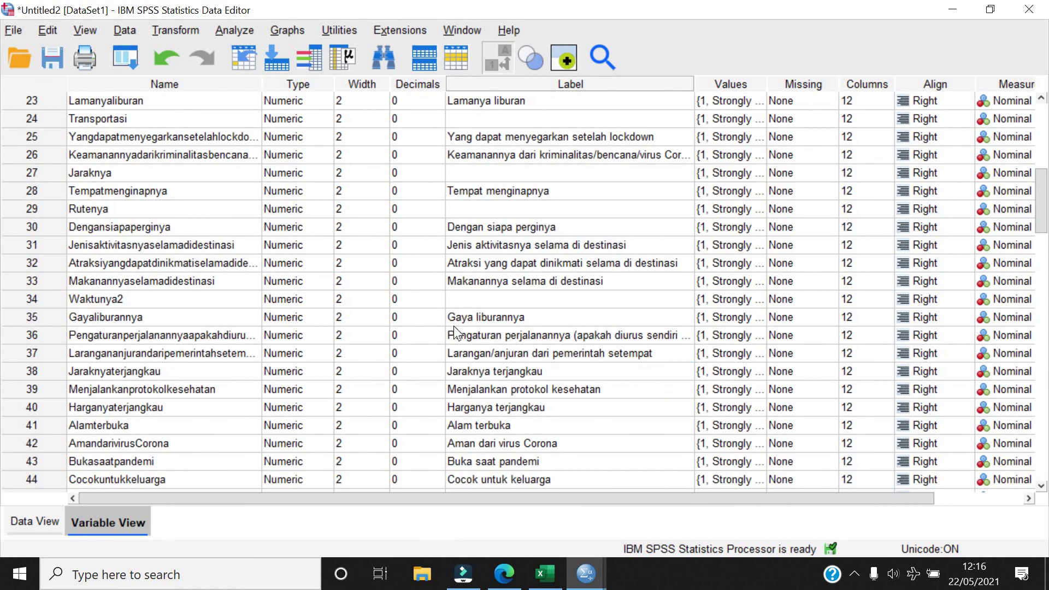
scroll(453, 326, up, 1)
click(230, 223)
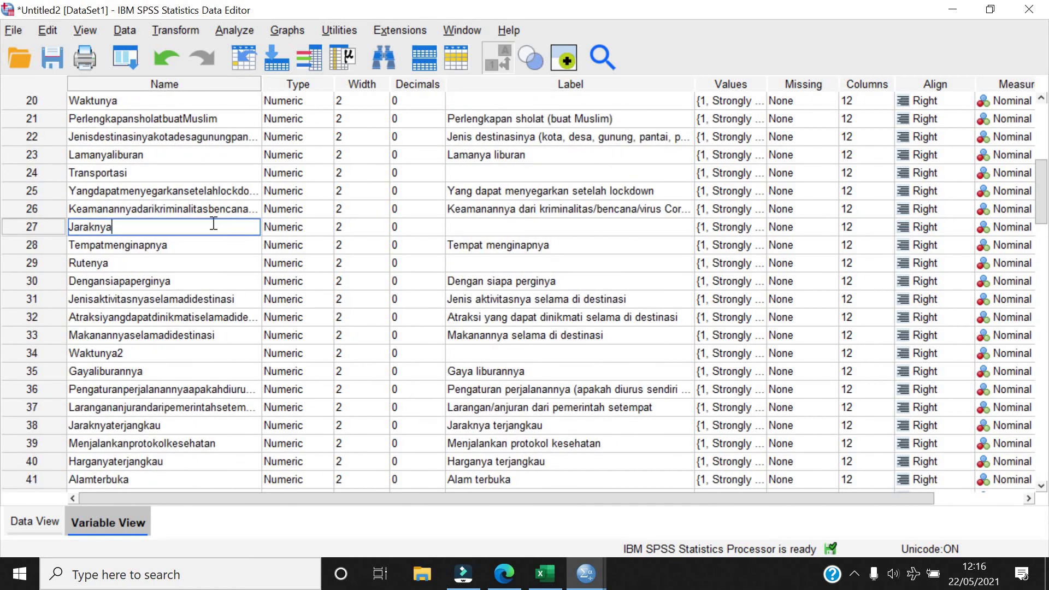
click(214, 224)
key(ctrl+c)
click(571, 223)
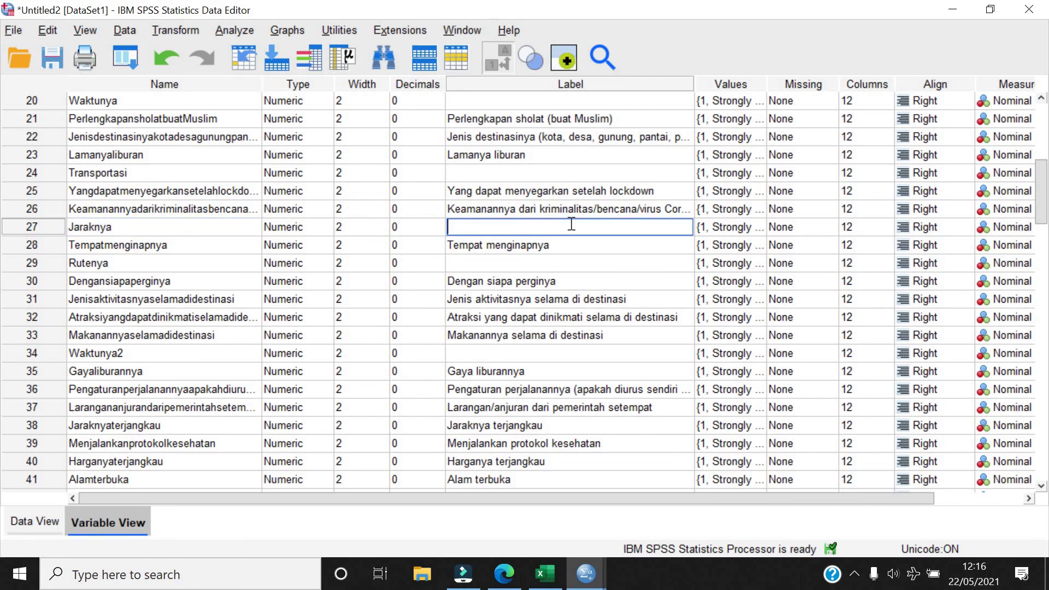
key(ctrl+v)
Set the empty label of variable 29 to "Jaraknya" and that of variable 34 to "Waktunya"
double_click(202, 266)
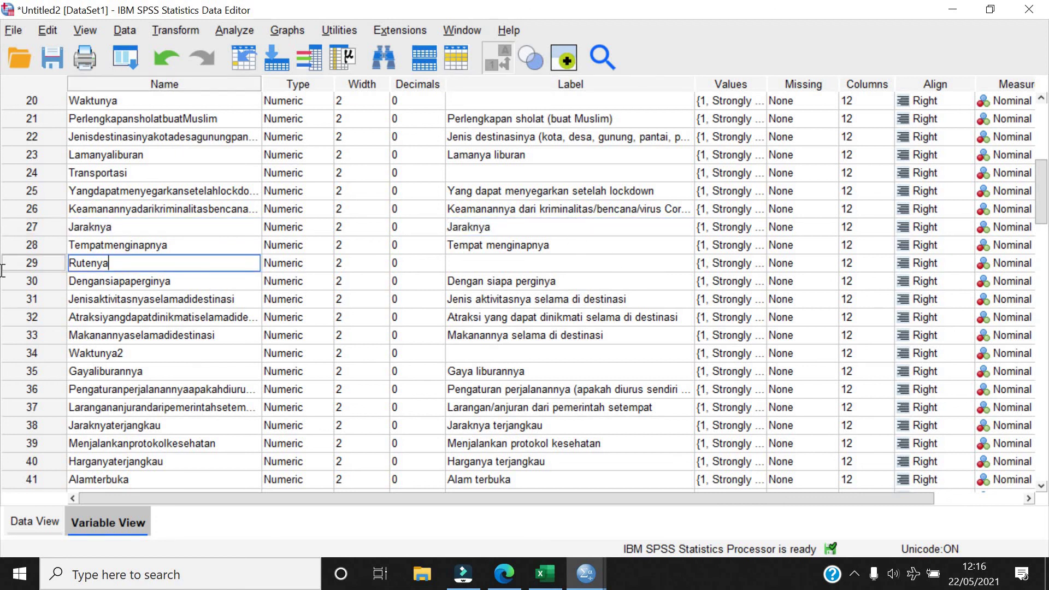
click(609, 265)
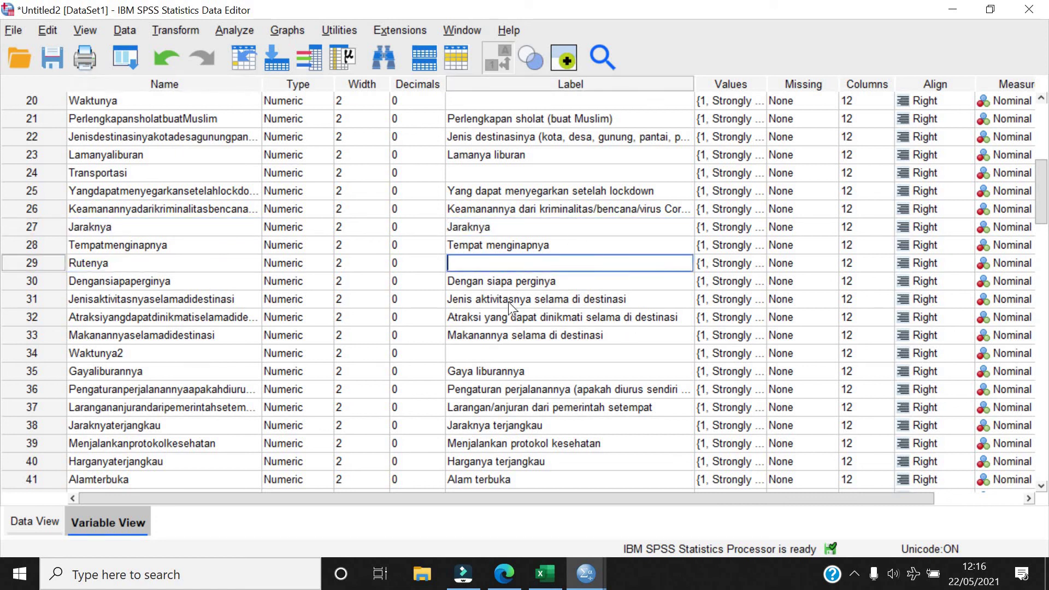
key(ctrl+v)
double_click(246, 354)
key(Escape)
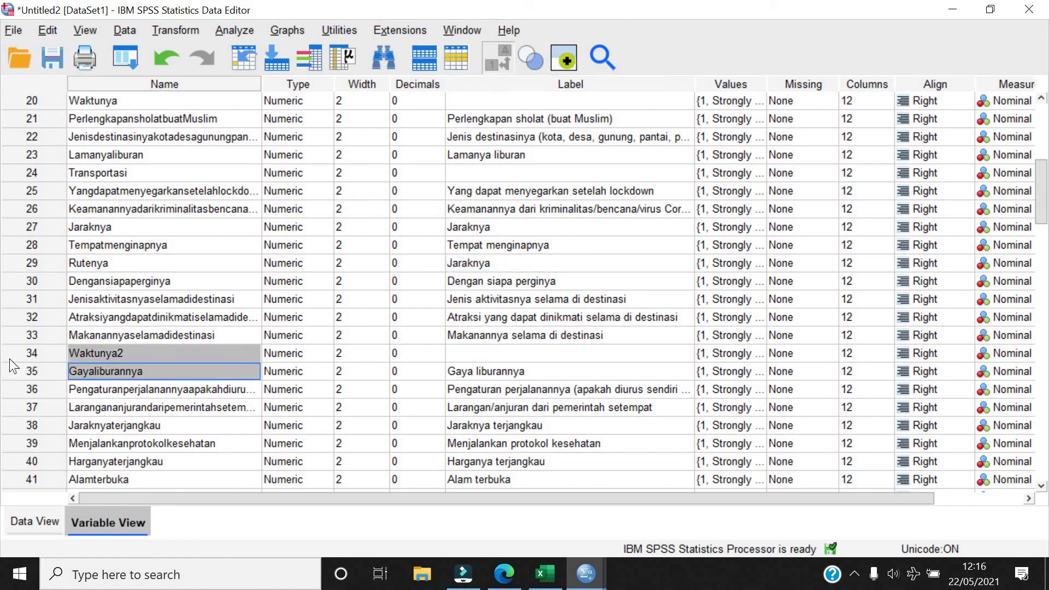
click(568, 352)
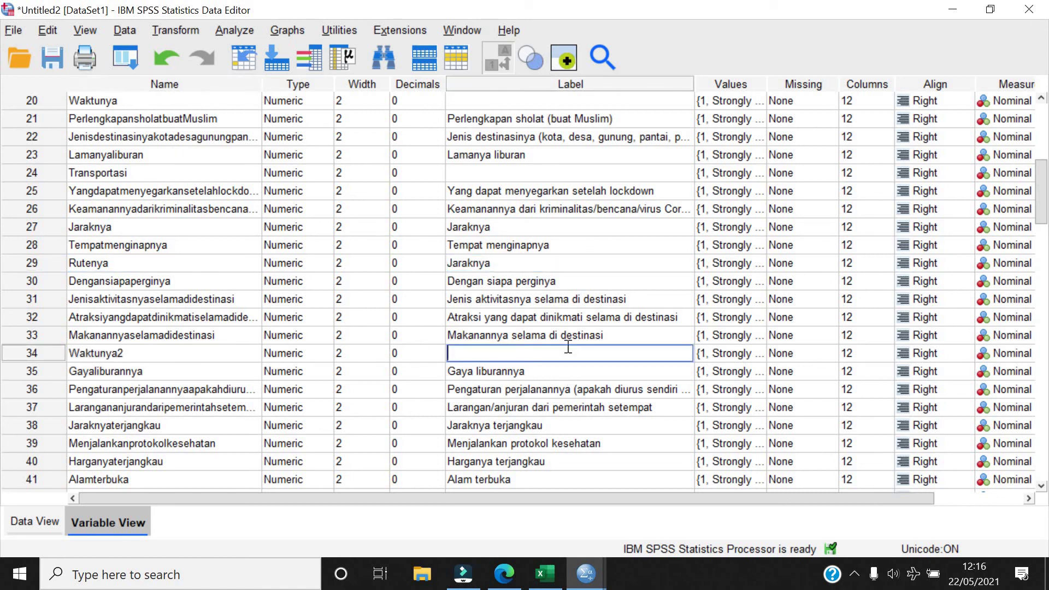
text(Waktunya2)
key(BackSpace)
Copy the name of variable 24, "Transportasi", into its empty label
double_click(146, 175)
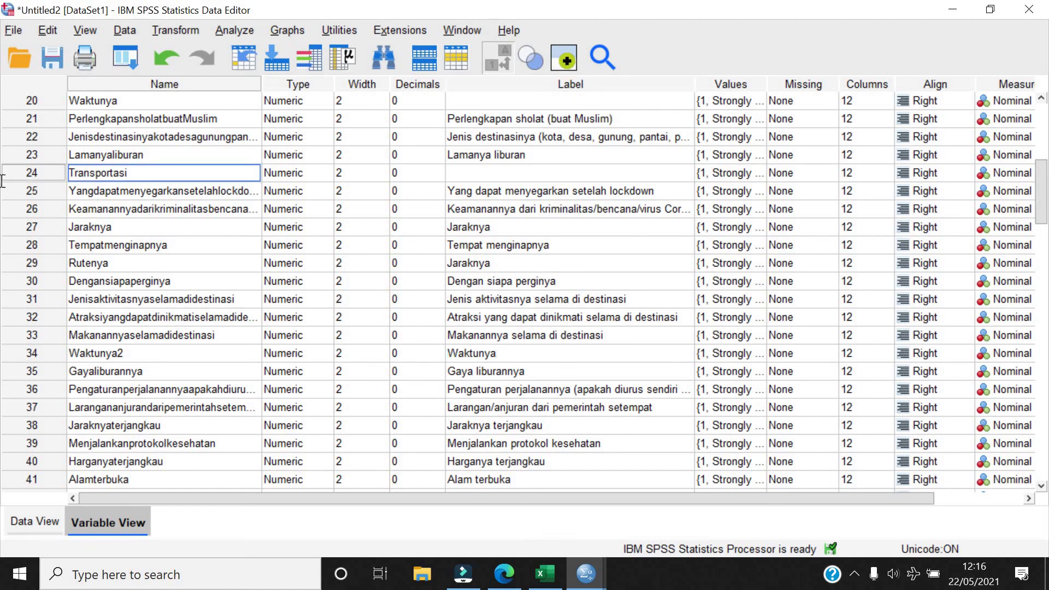
key(shift+Home)
key(ctrl+c)
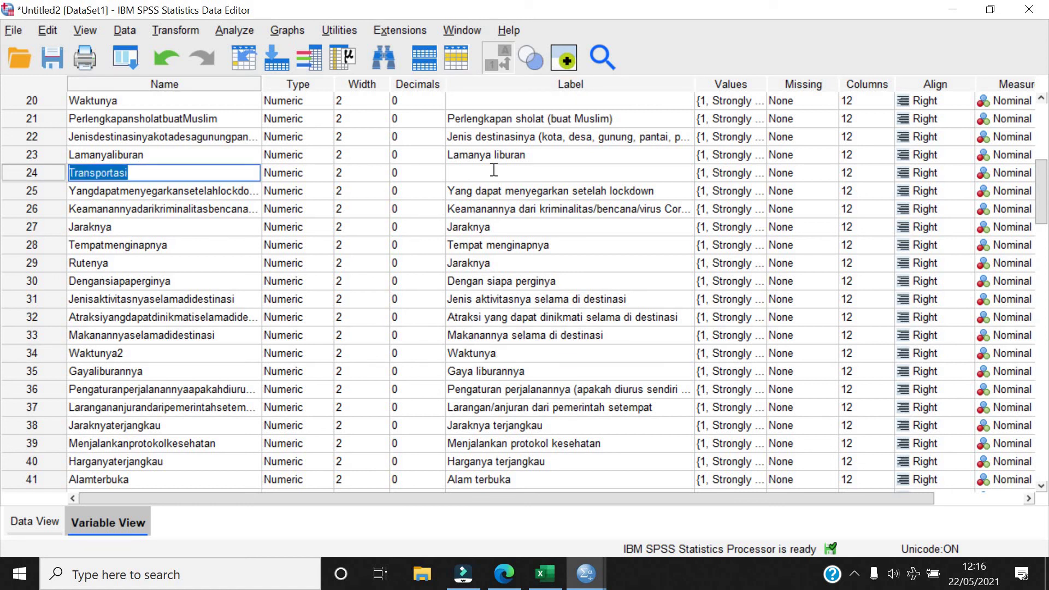
click(493, 172)
key(ctrl+v)
Fill the empty label of variable 11 with "Privasinya"
scroll(539, 234, up, 5)
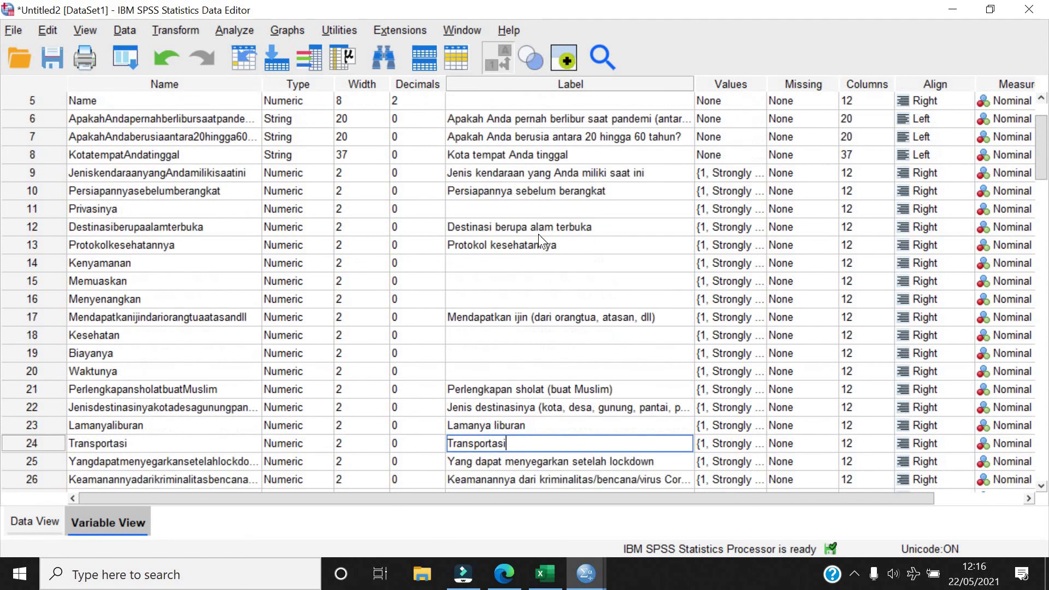
click(179, 210)
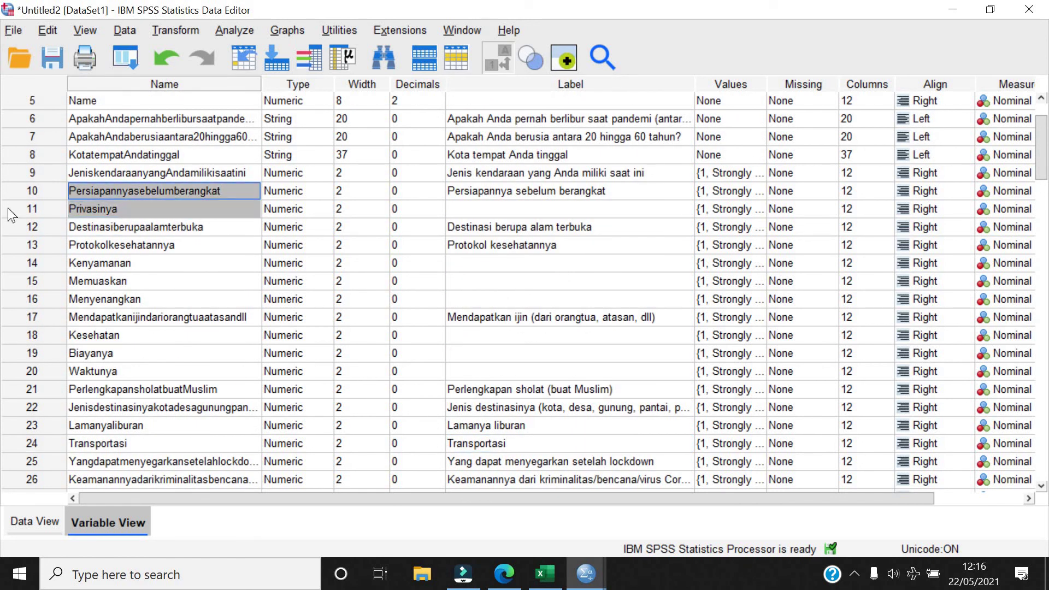
click(527, 209)
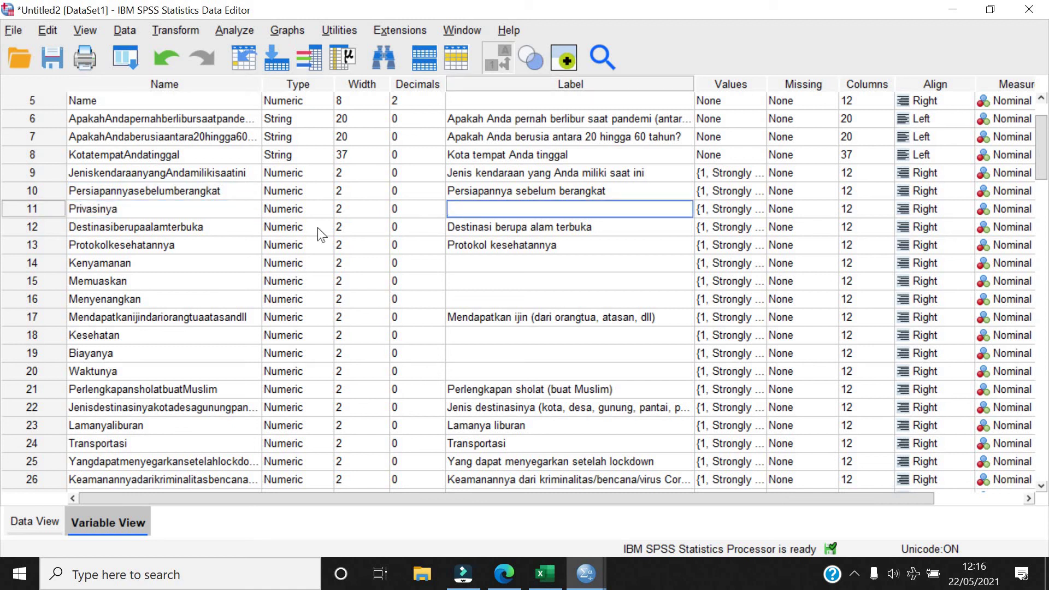
key(ctrl+v)
Copy the names of variables 14 to 16, Kenyamanan, Memuaskan and Menyenangkan, into their label cells
drag(189, 263, 178, 291)
click(468, 295)
key(shift+Up)
key(shift+Up)
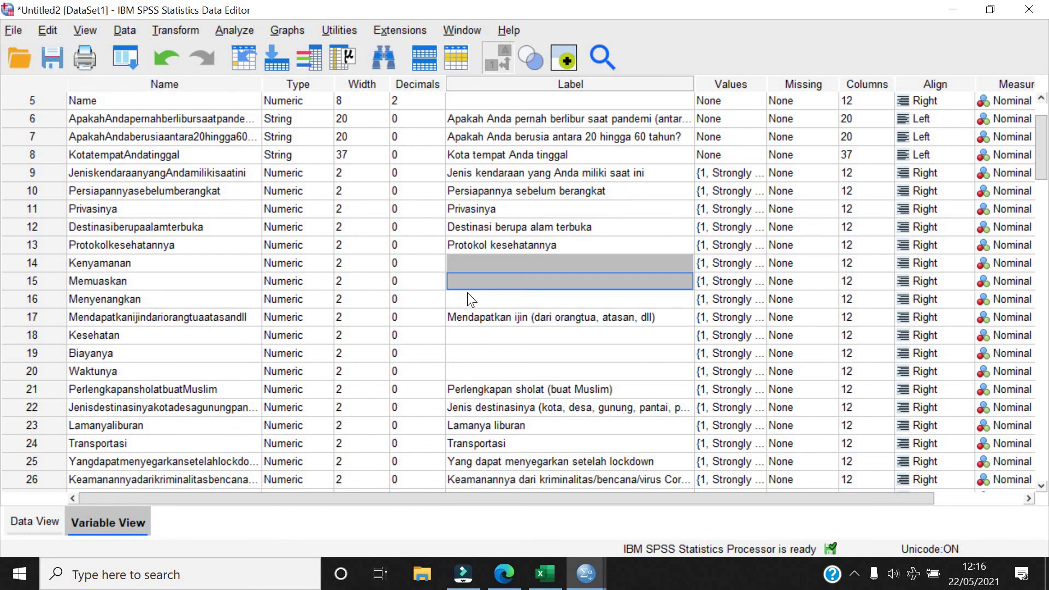
key(ctrl+v)
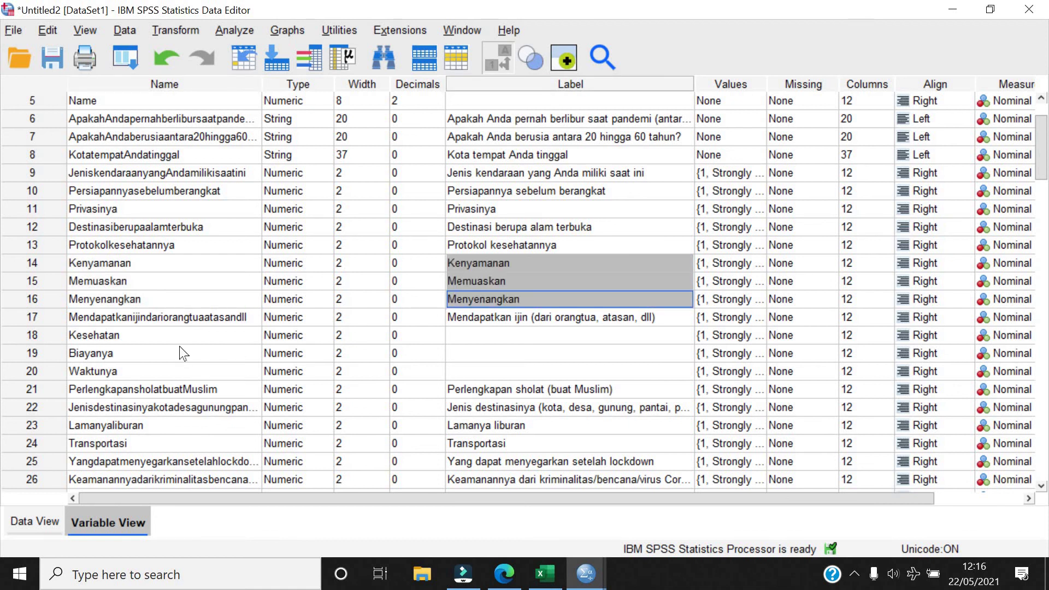
Copy the names of variables 18 to 20, Kesehatan, Biayanya and Waktunya, into their label cells
drag(179, 346, 176, 372)
key(ctrl+c)
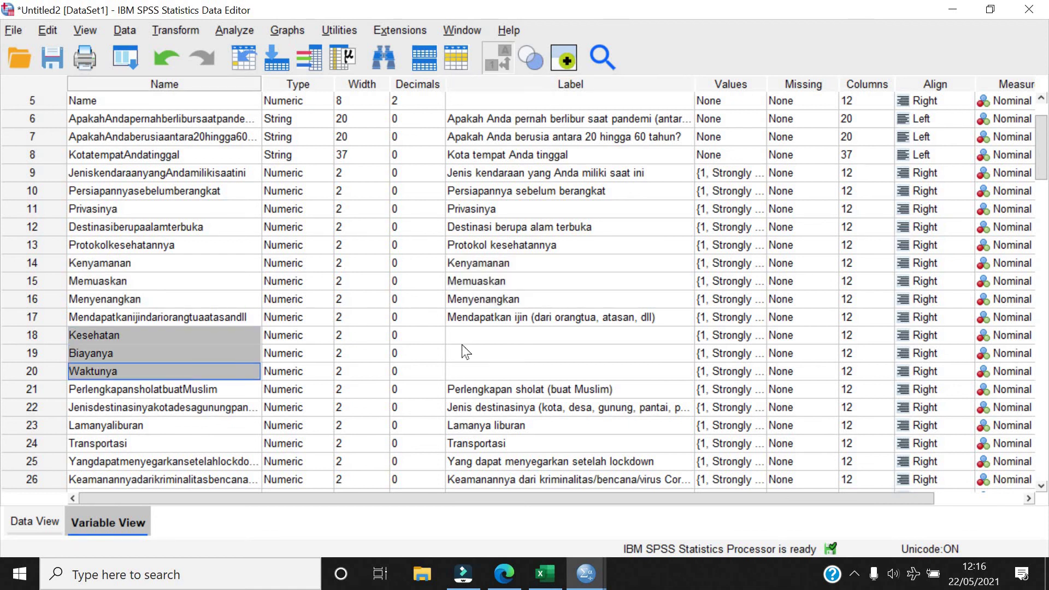
click(523, 365)
key(shift+Up)
key(shift+Up)
key(ctrl+v)
Open the value labels of variable 9, the vehicle type question, and change the label of value 1 to "Two wheels"
scroll(562, 254, up, 1)
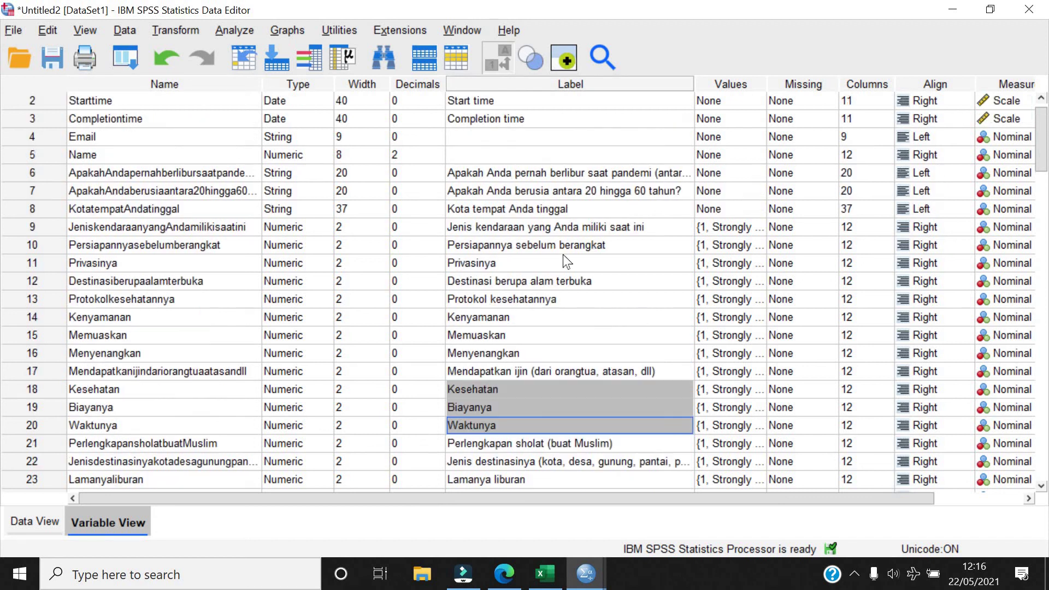
scroll(562, 254, up, 1)
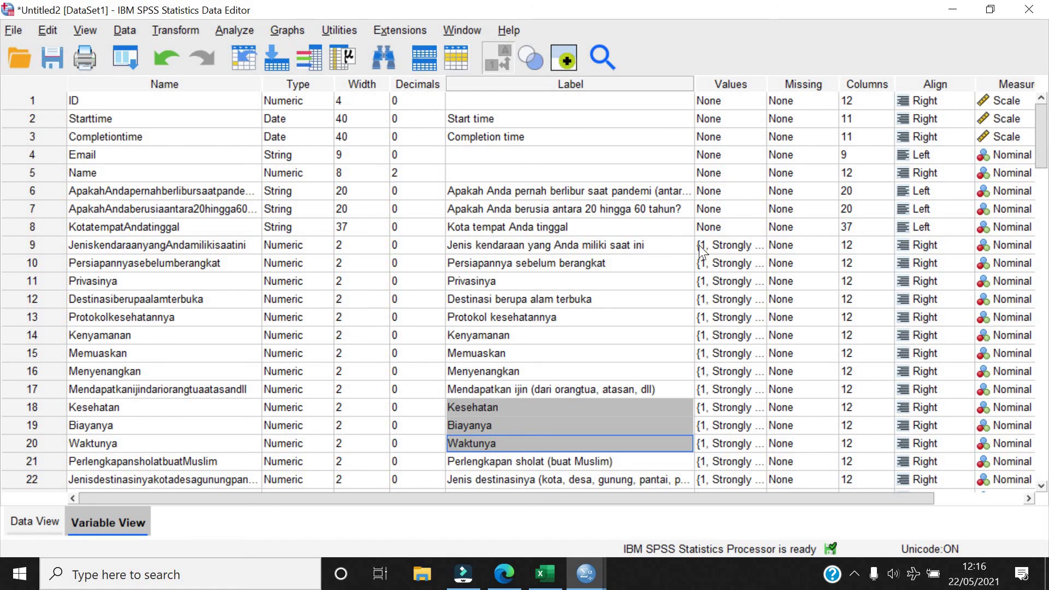
double_click(758, 245)
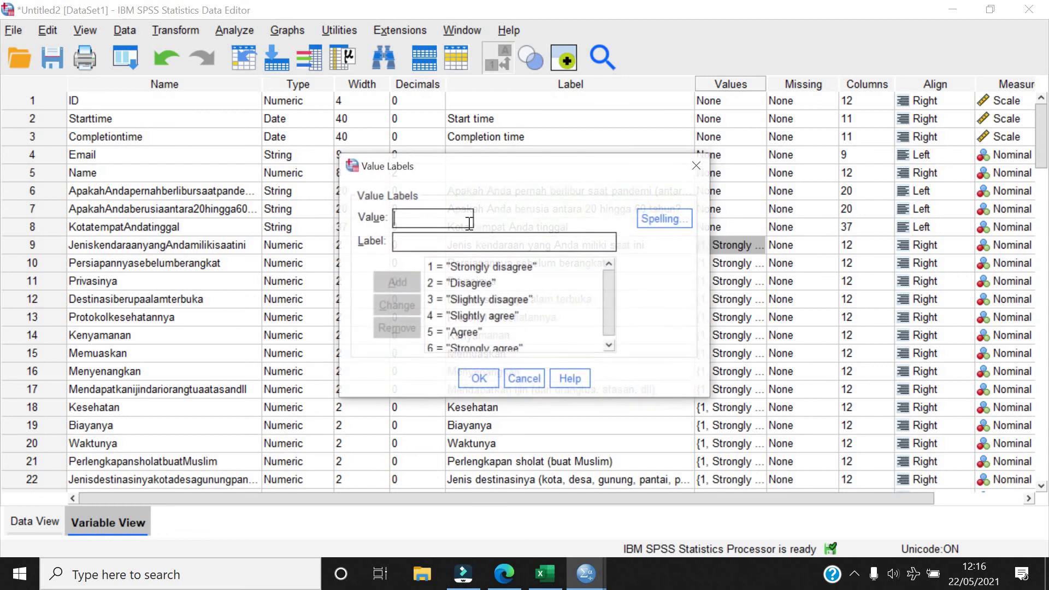
click(473, 268)
key(Tab)
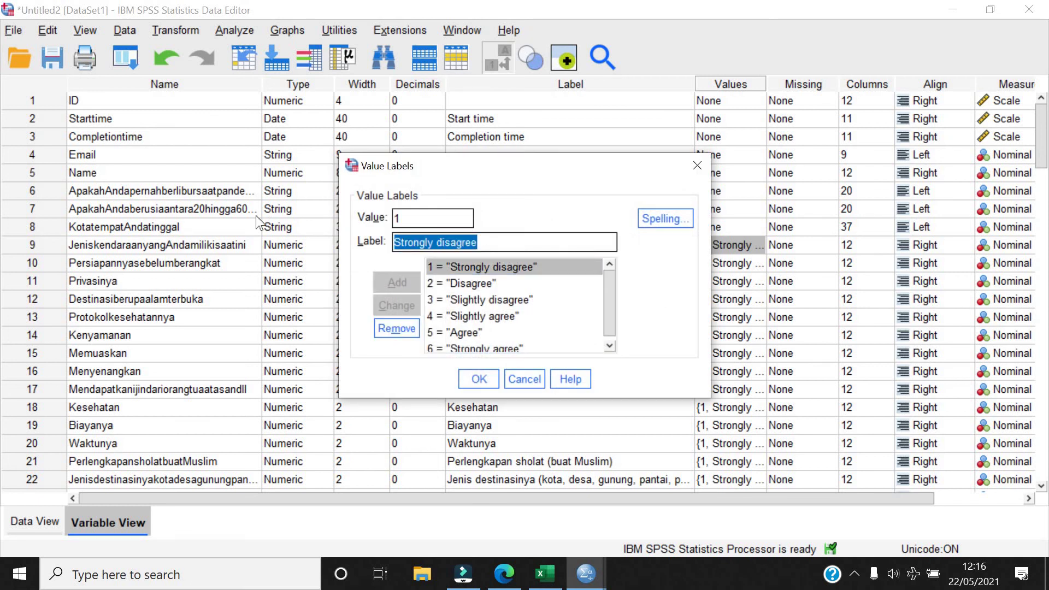
text(Two wh)
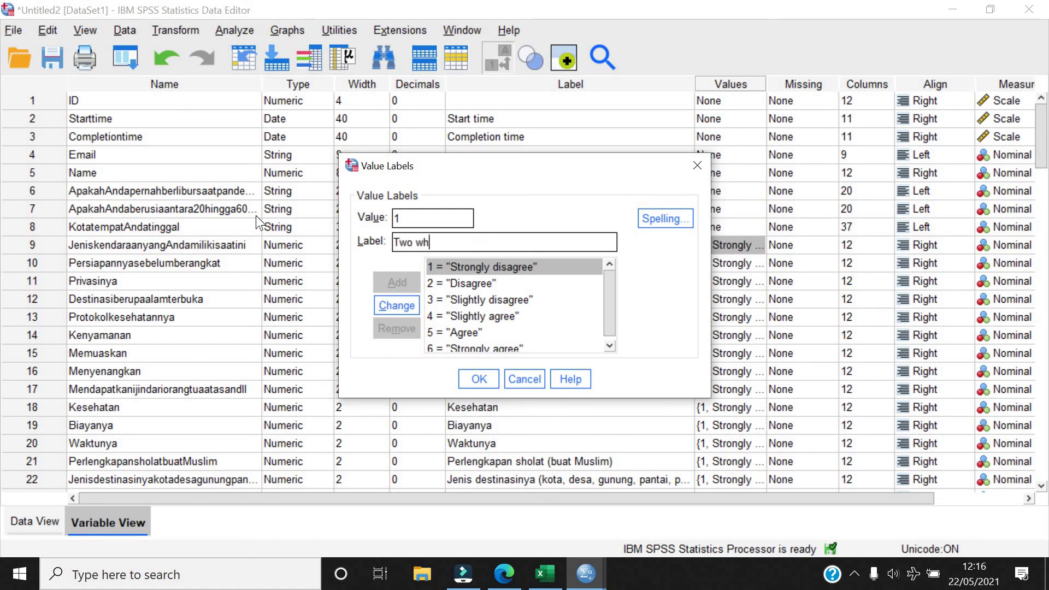
text(eels)
click(396, 306)
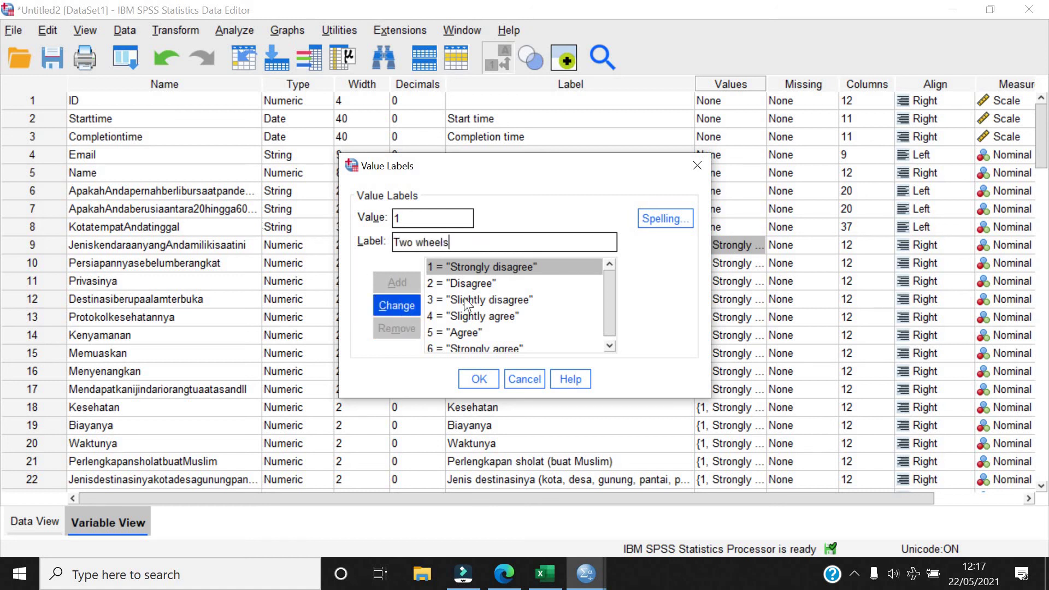
Change the label of value 2 to "Four wheels"
click(473, 284)
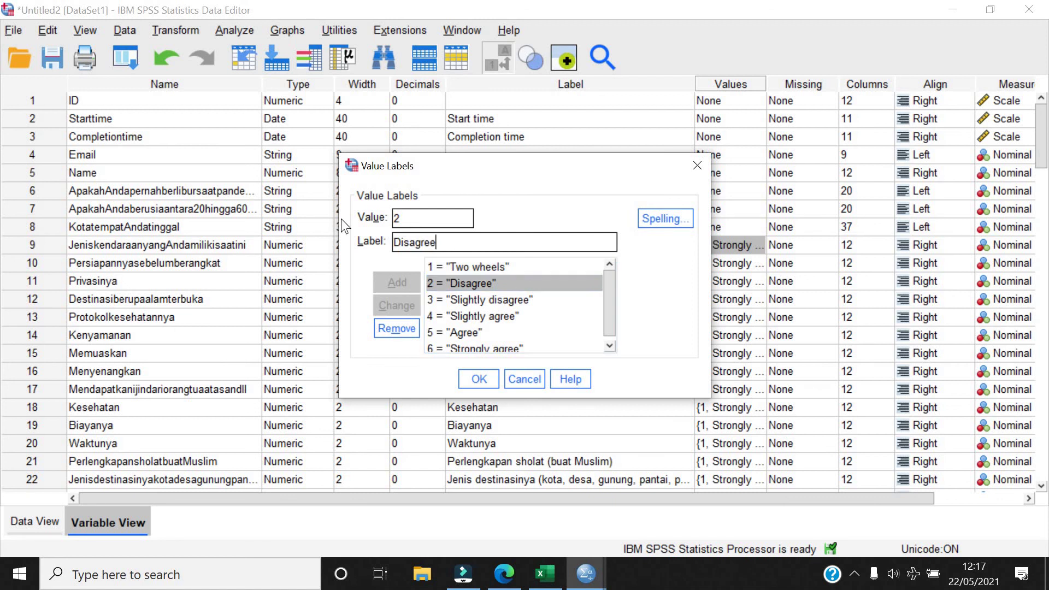
key(Tab)
text(Fo)
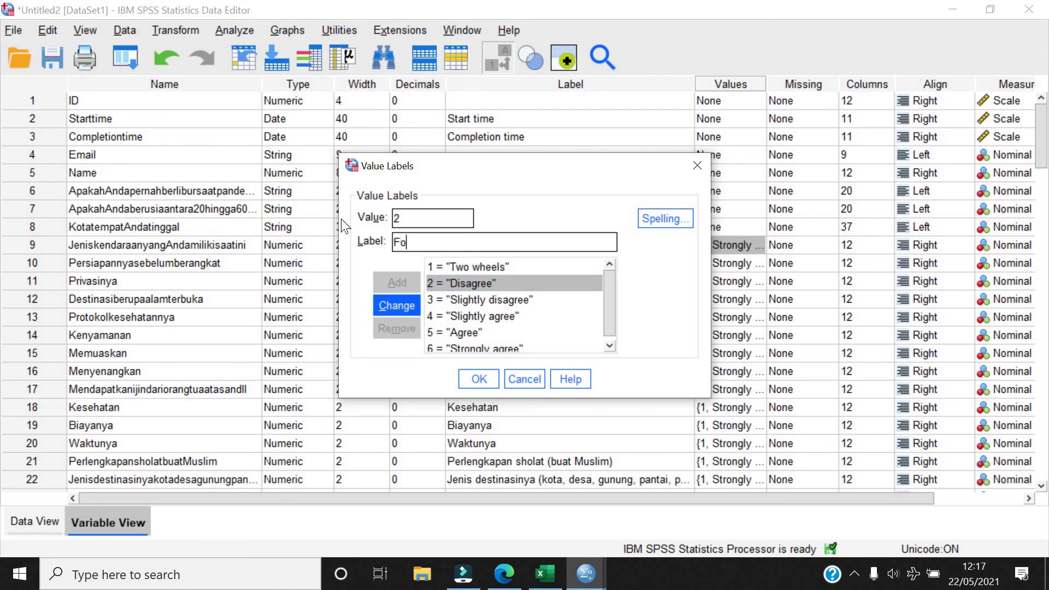
text(ur wheels)
click(383, 305)
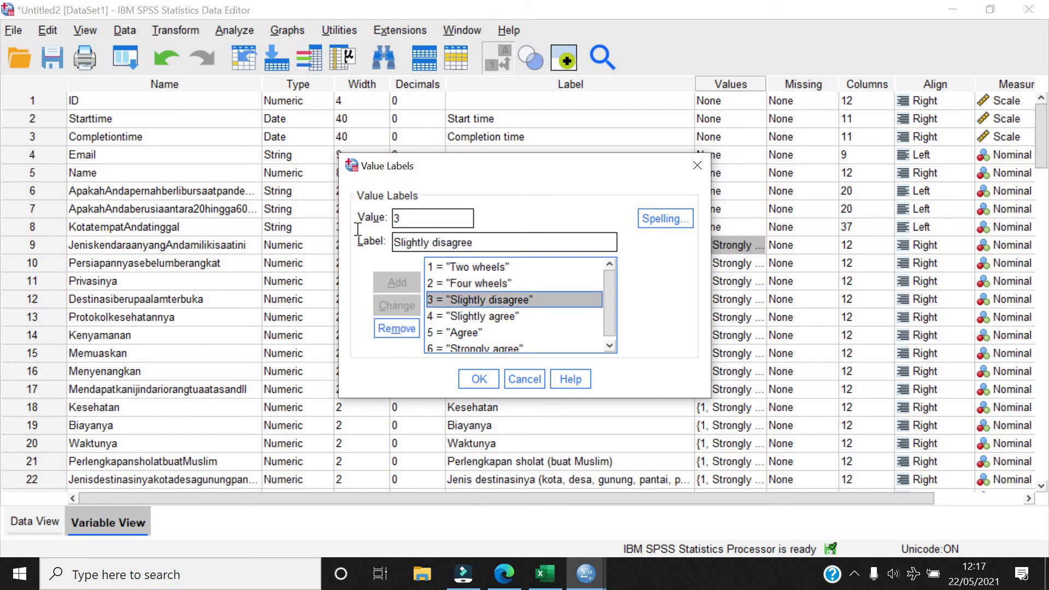
Change the label of value 3 to "Two and four wheels"
key(alt+l)
text(Two)
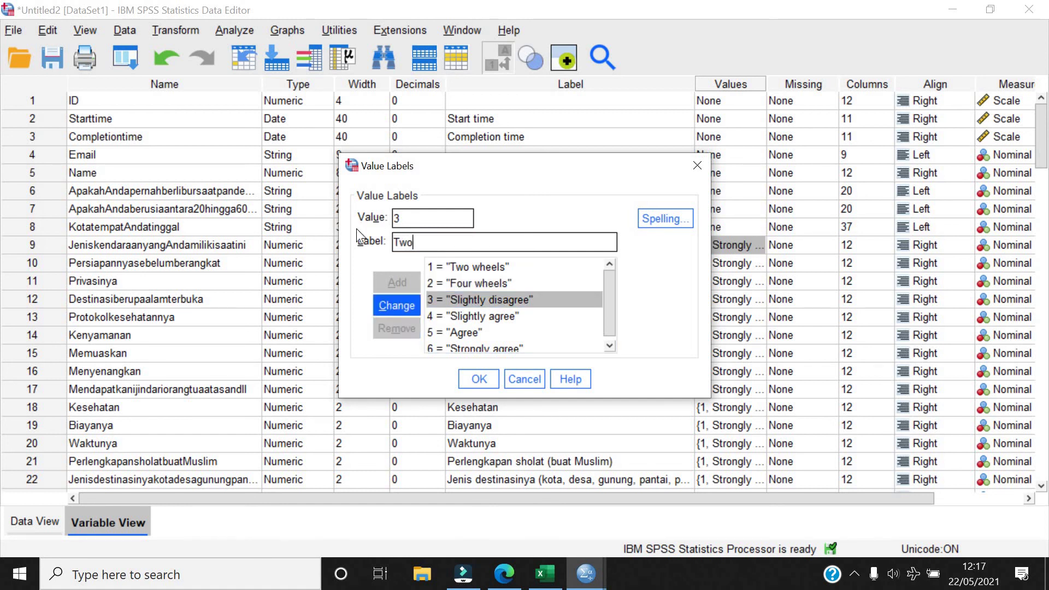
text( and four wheels)
click(389, 302)
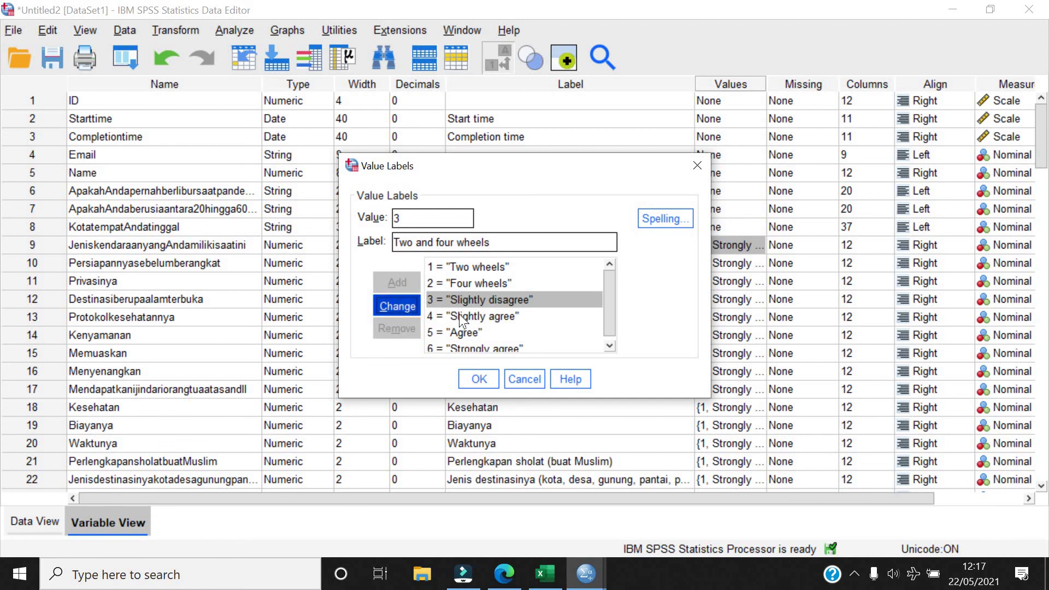
Remove the value labels for 4, 5 and 6 from variable 9 and apply the definition
click(460, 315)
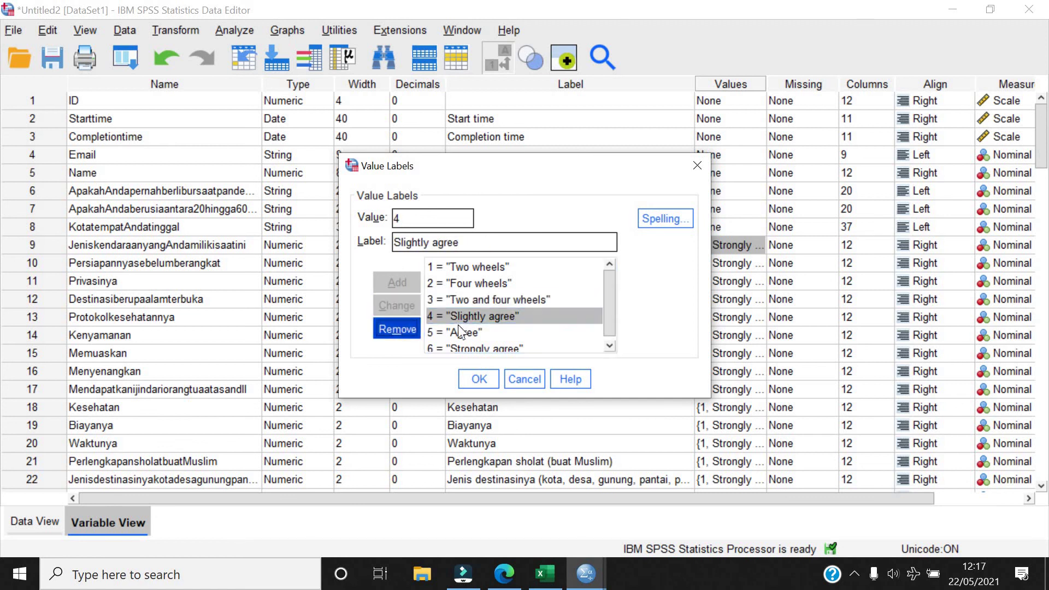
click(393, 327)
click(441, 316)
click(392, 328)
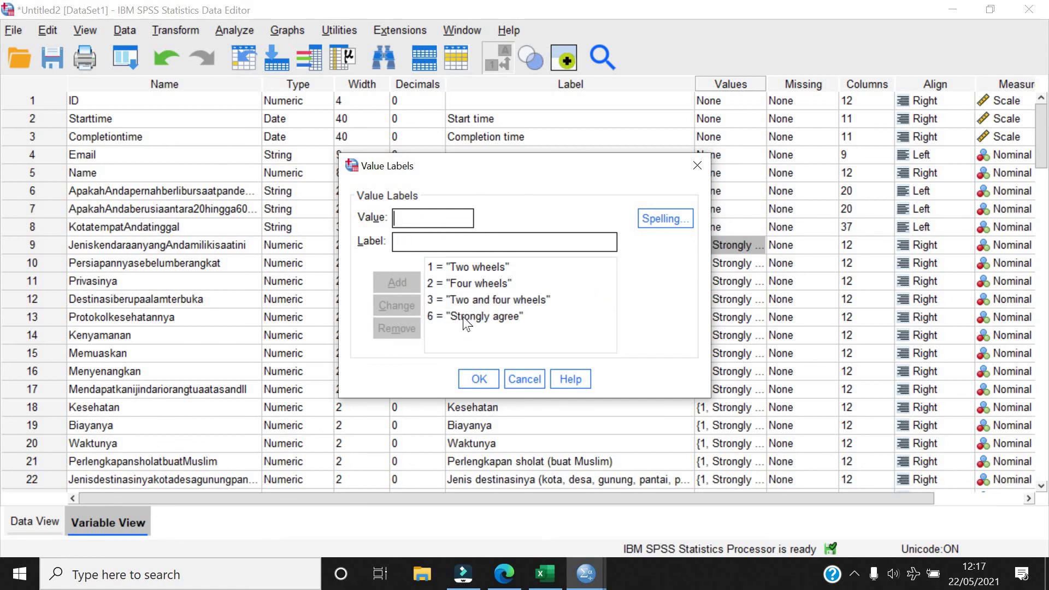
click(462, 317)
click(397, 328)
click(477, 377)
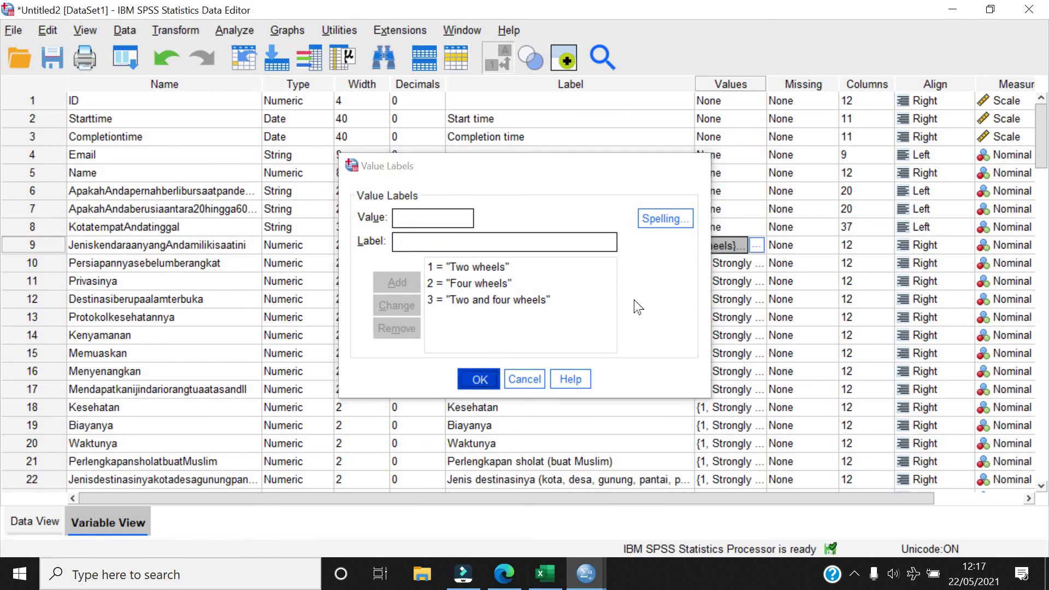
Review the responses in the data view across the variables, switching the cells between value labels and numeric codes
click(54, 520)
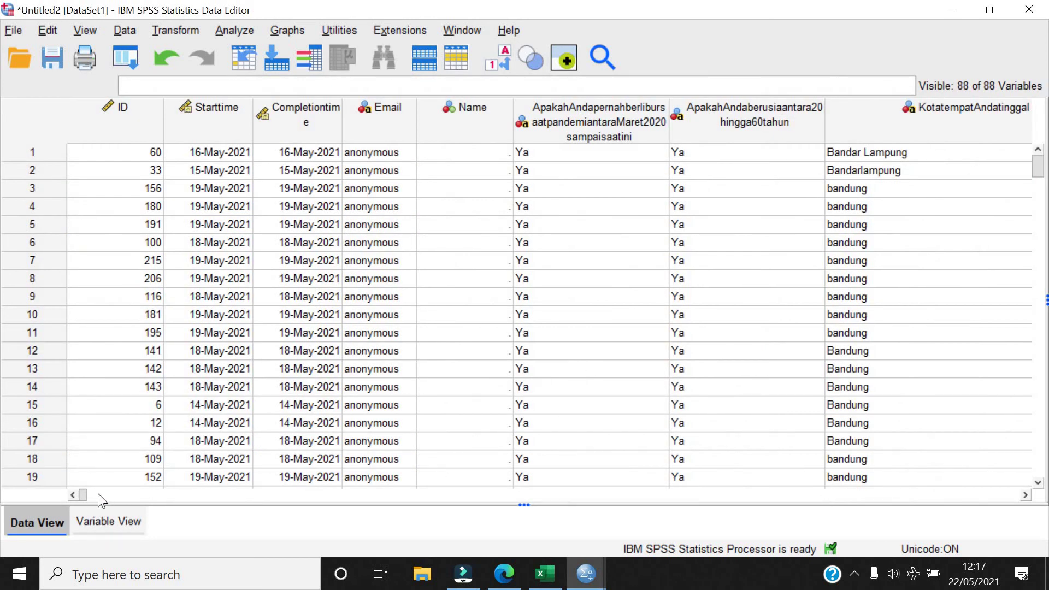
drag(84, 498, 257, 494)
click(493, 64)
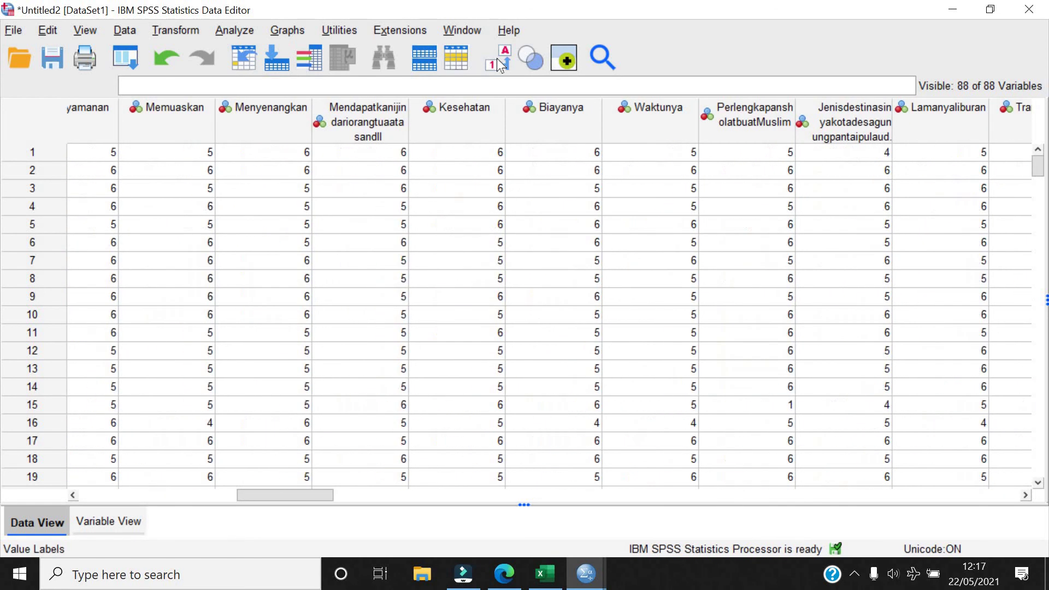
click(493, 64)
drag(316, 496, 503, 497)
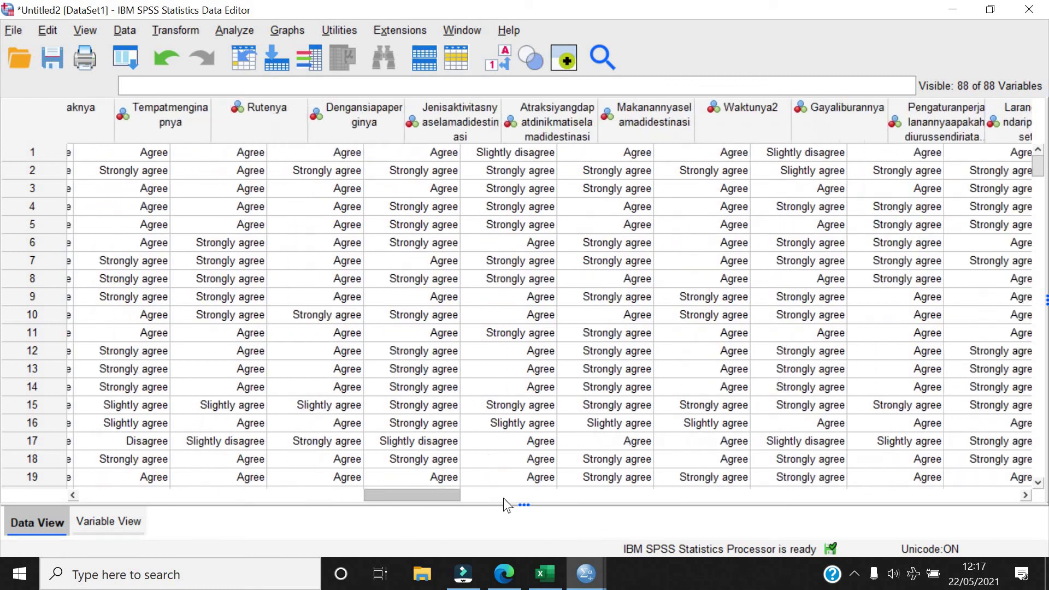
click(501, 65)
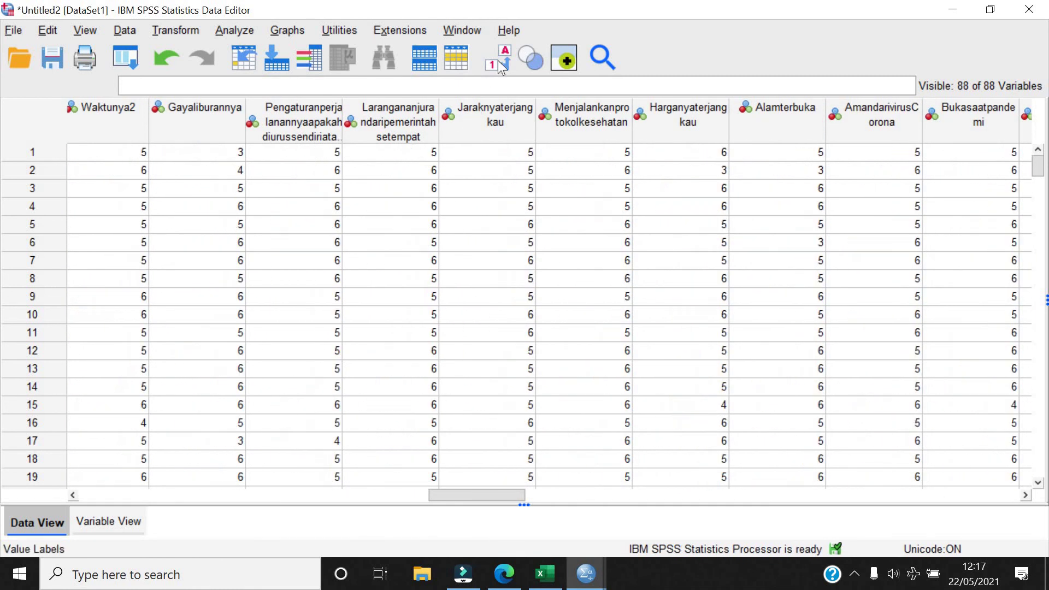
Show the dataset's variable definitions instead of its data cells
click(131, 520)
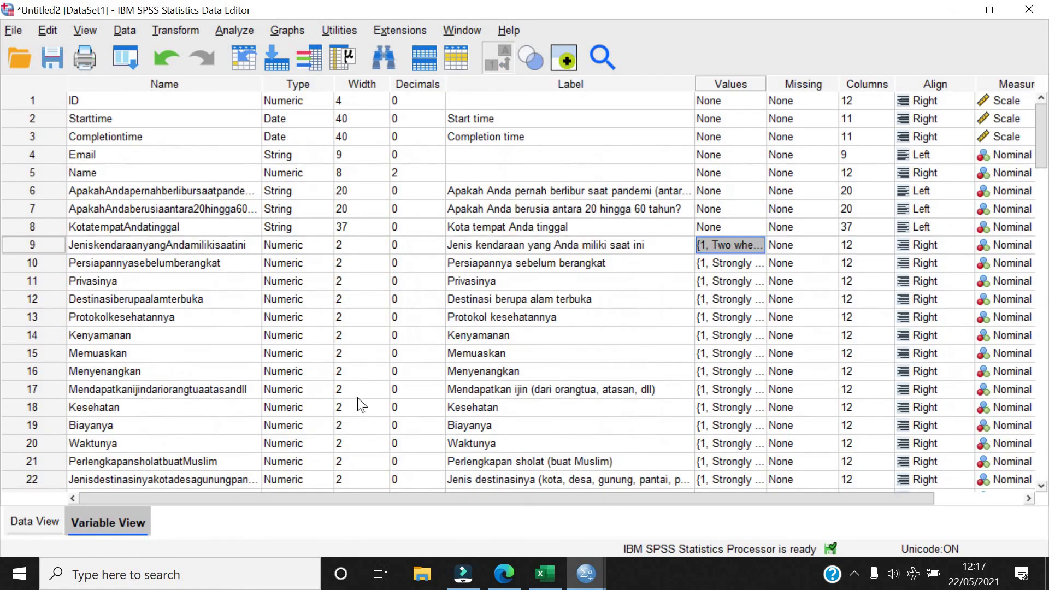
click(585, 574)
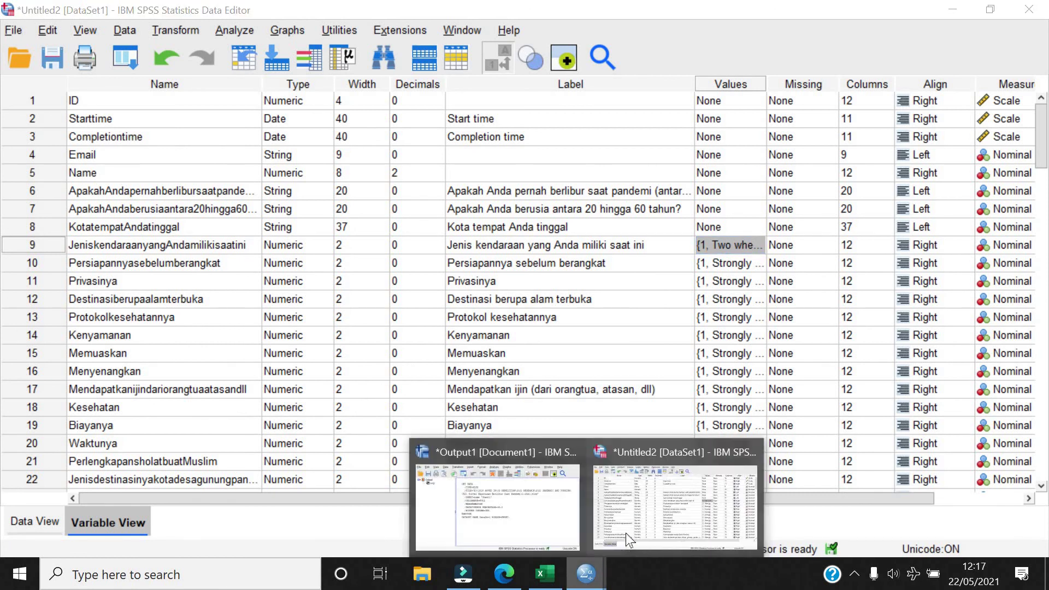
click(625, 533)
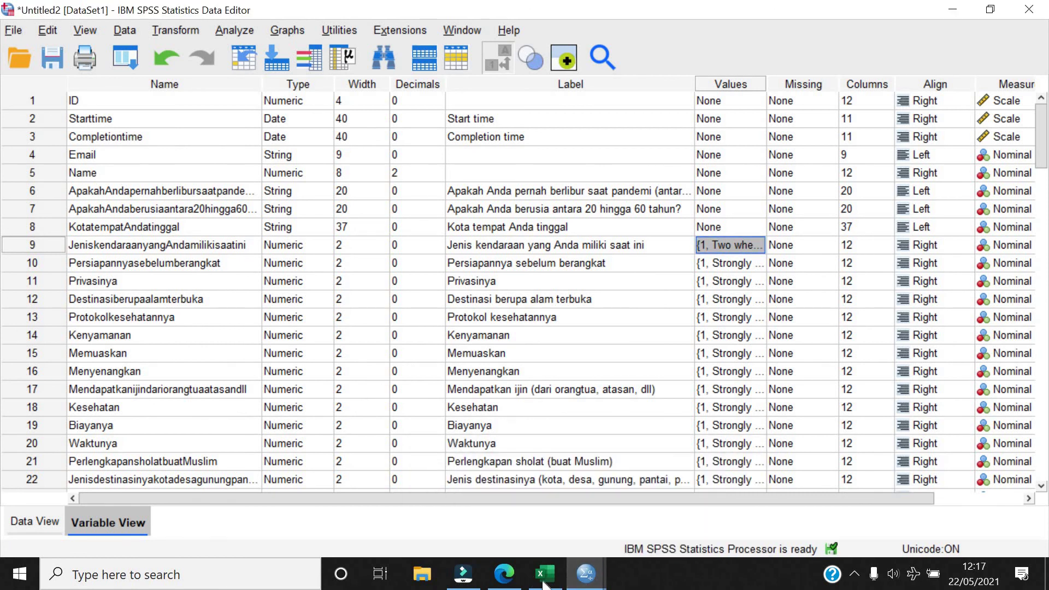
click(585, 574)
Switch to the survey's responses in Microsoft Forms and examine which items belong to questions 5 and 6, up to the start of question 7
click(503, 574)
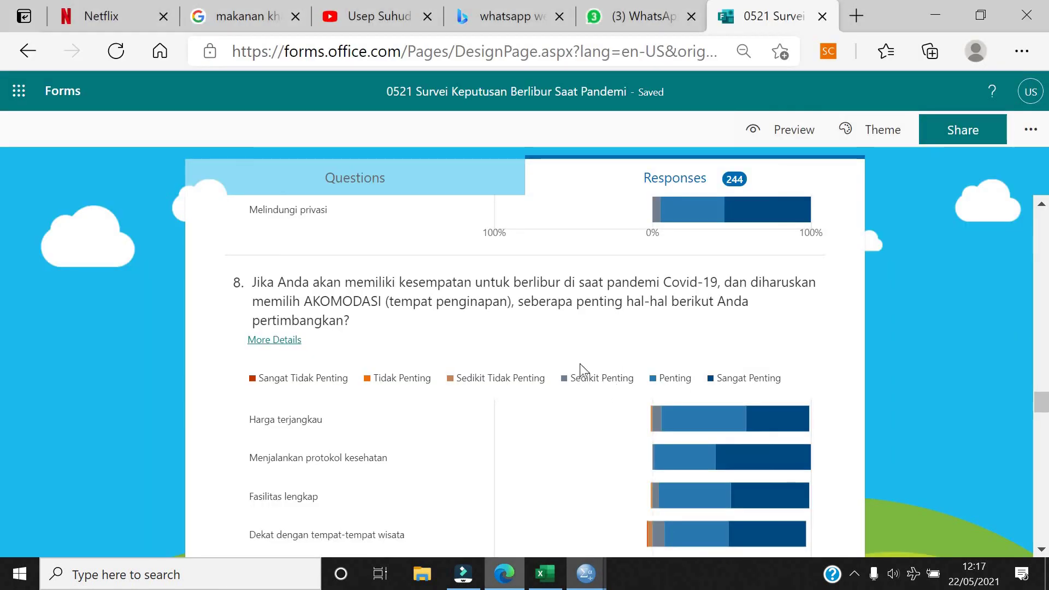
scroll(379, 385, up, 9)
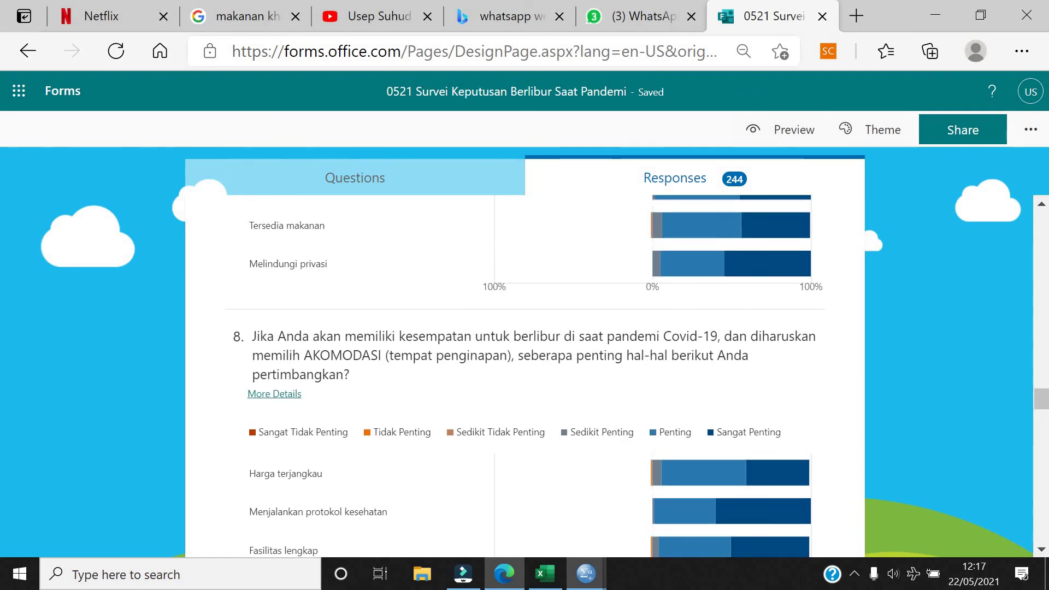
scroll(379, 382, up, 20)
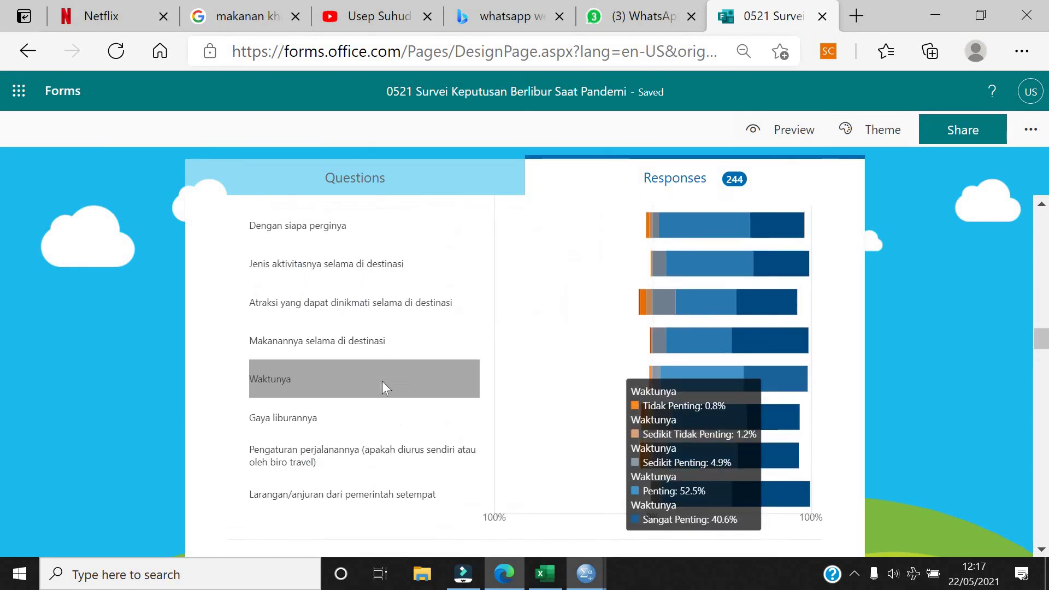
scroll(382, 381, up, 10)
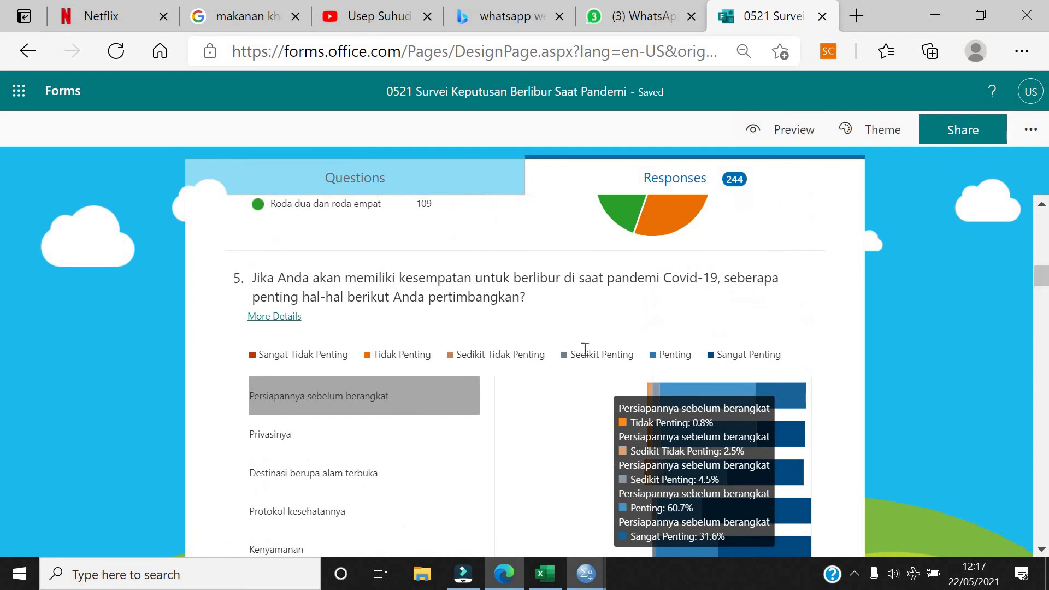
scroll(456, 355, down, 3)
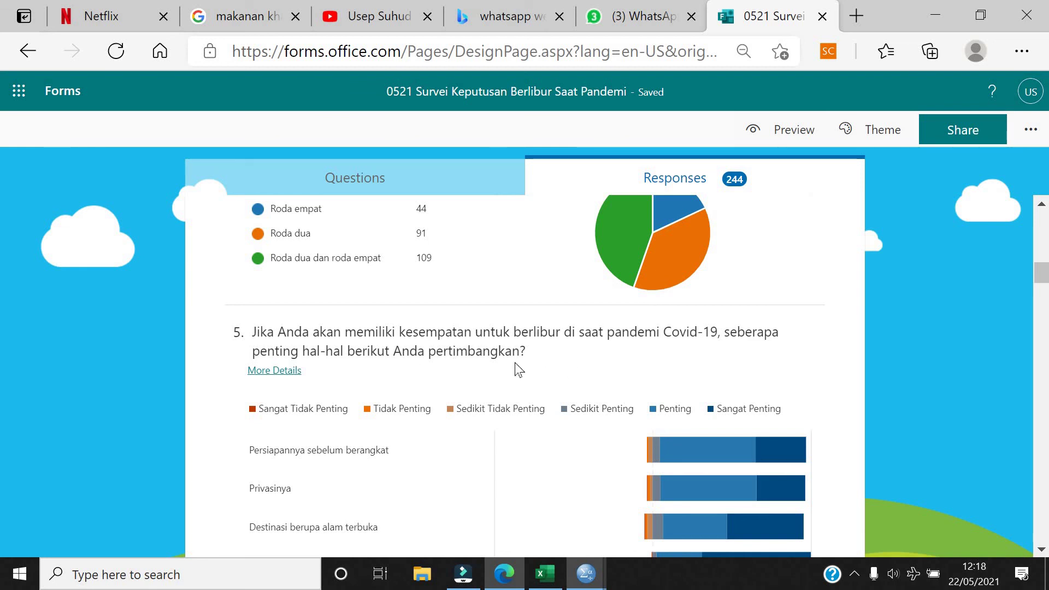
scroll(516, 368, down, 1)
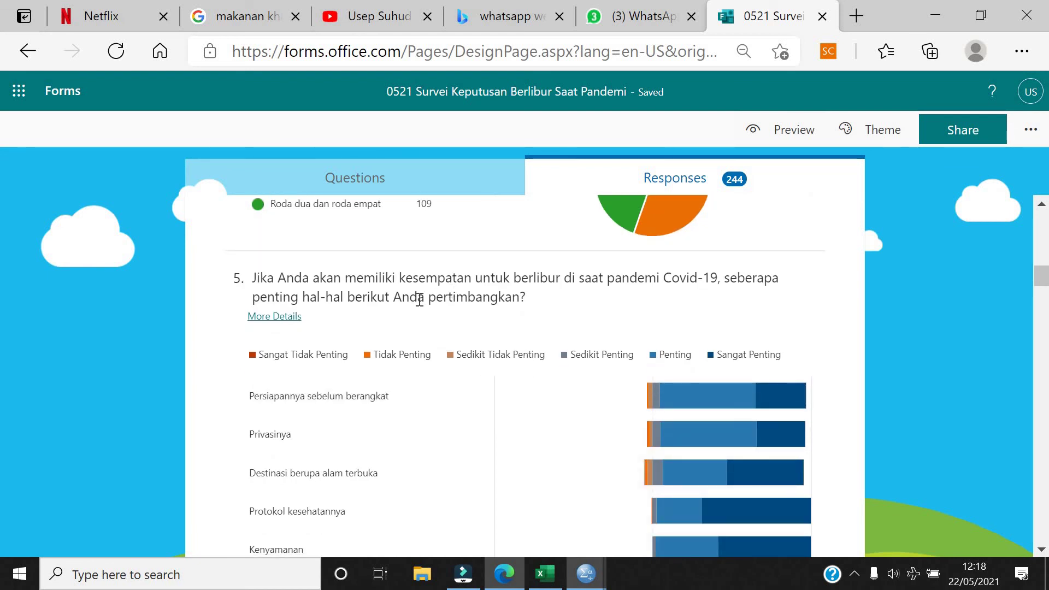
scroll(419, 299, down, 1)
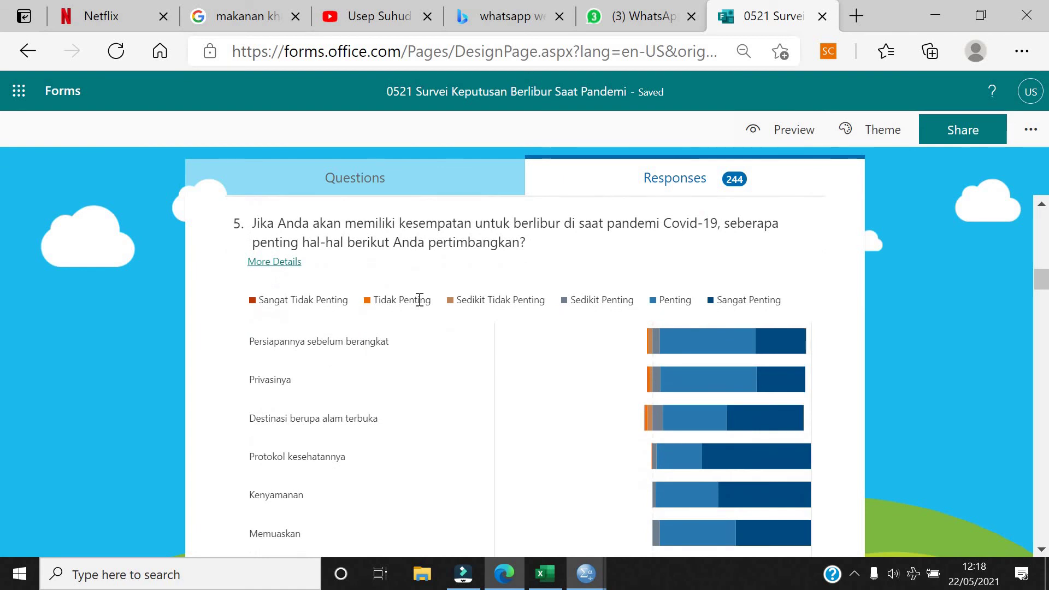
scroll(405, 332, down, 7)
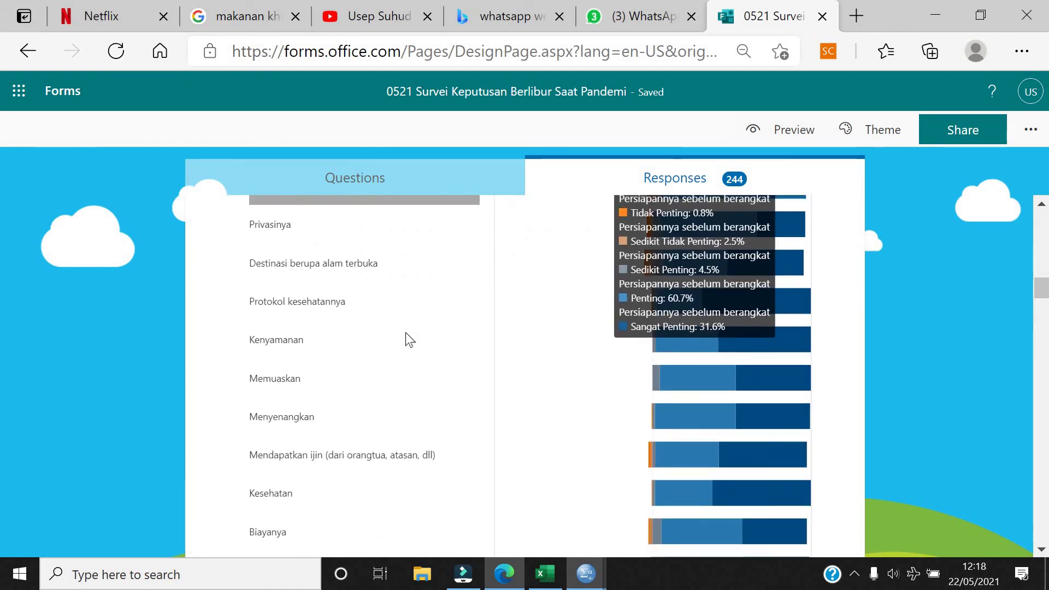
scroll(405, 340, down, 6)
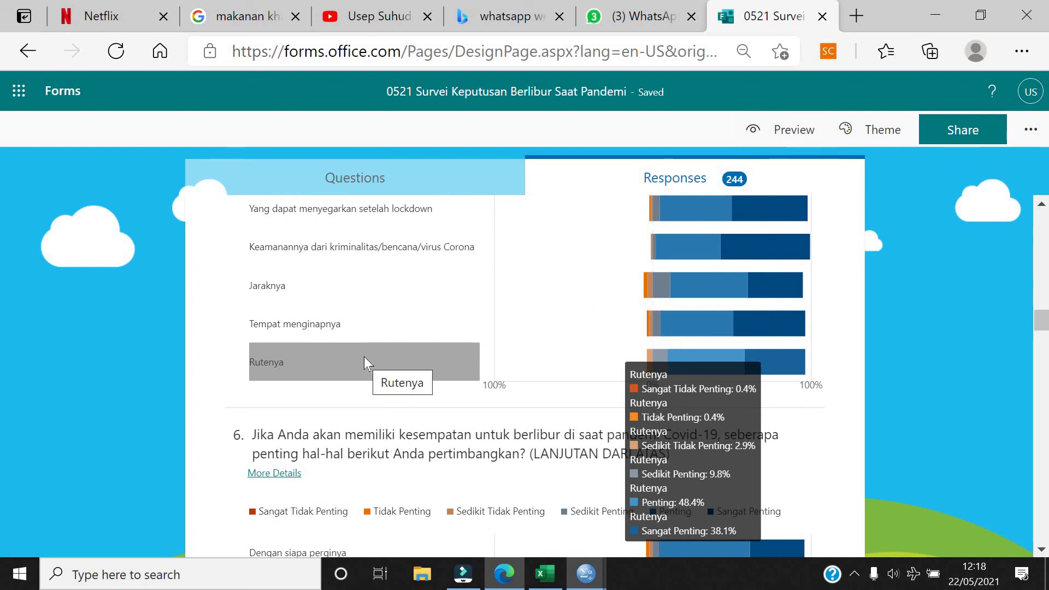
scroll(364, 356, down, 1)
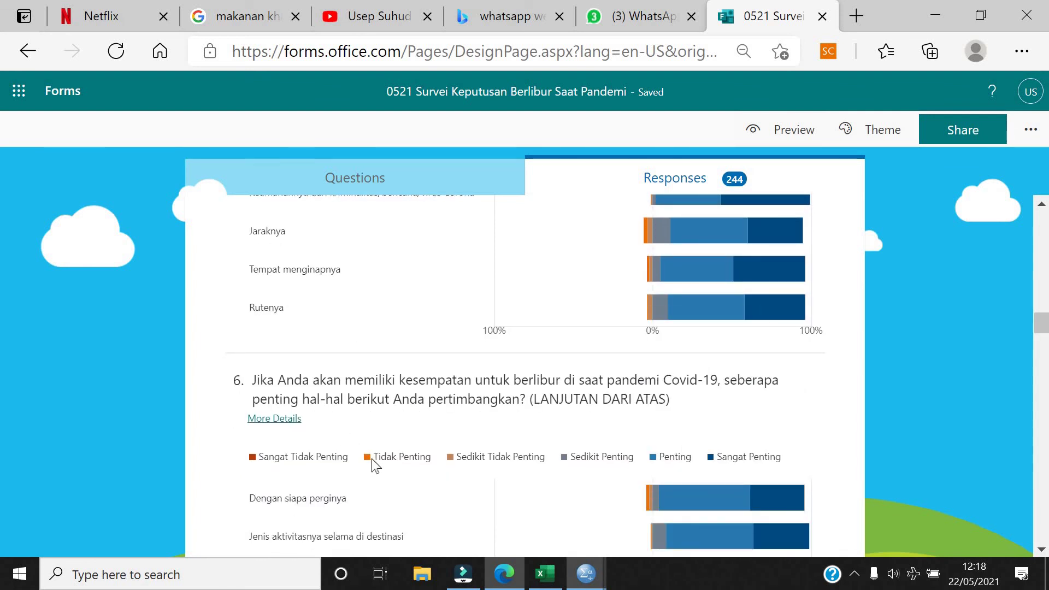
scroll(381, 454, down, 2)
scroll(385, 440, down, 3)
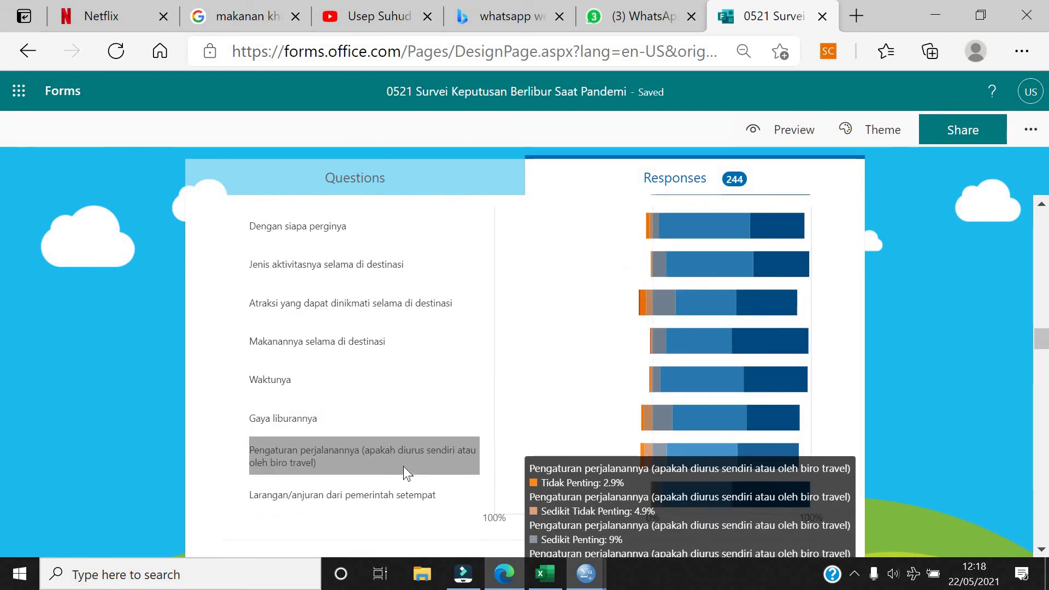
scroll(382, 431, down, 2)
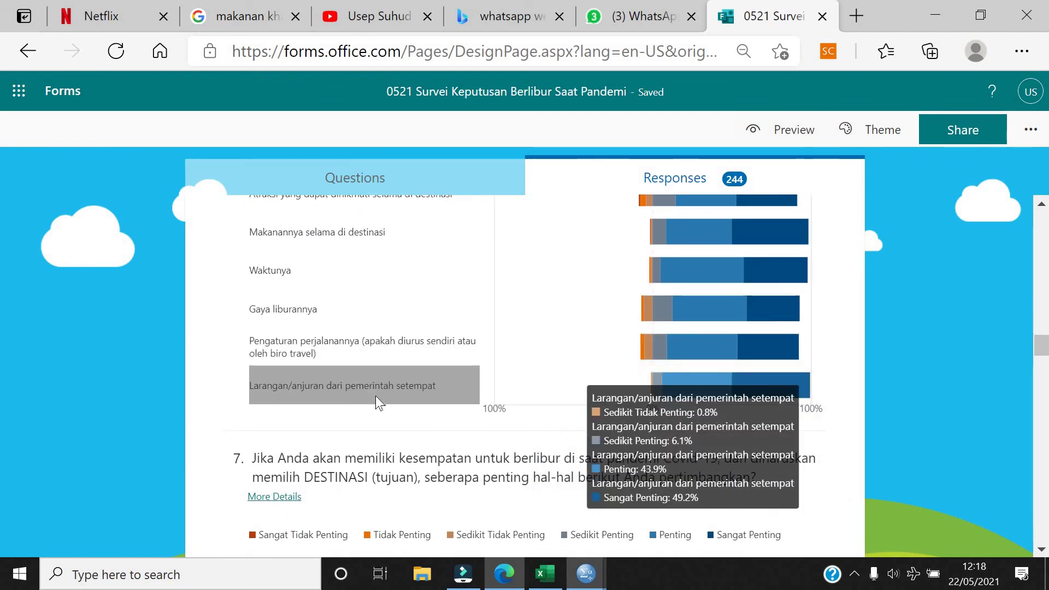
scroll(375, 396, down, 1)
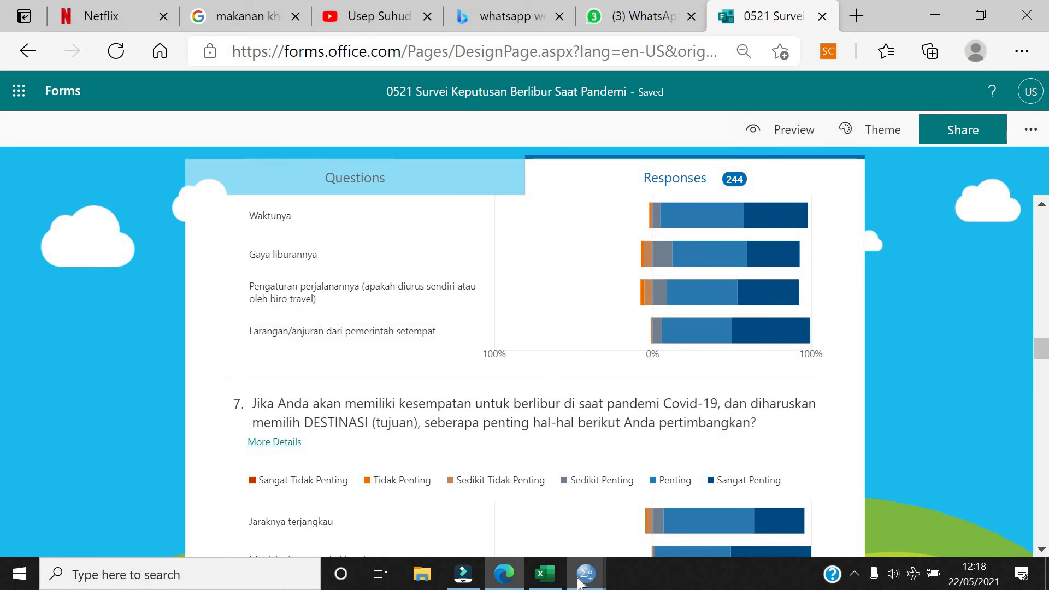
Switch back to the SPSS Data Editor and prefix the labels of variables 36 and 35 with "V" and a space
mouse_move(585, 573)
click(649, 525)
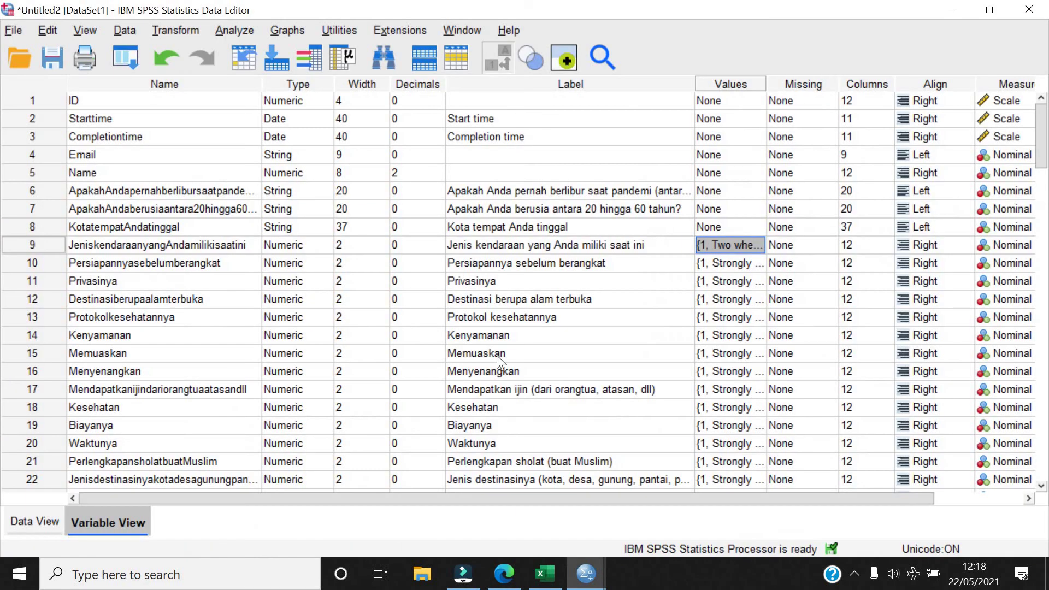
scroll(497, 355, down, 3)
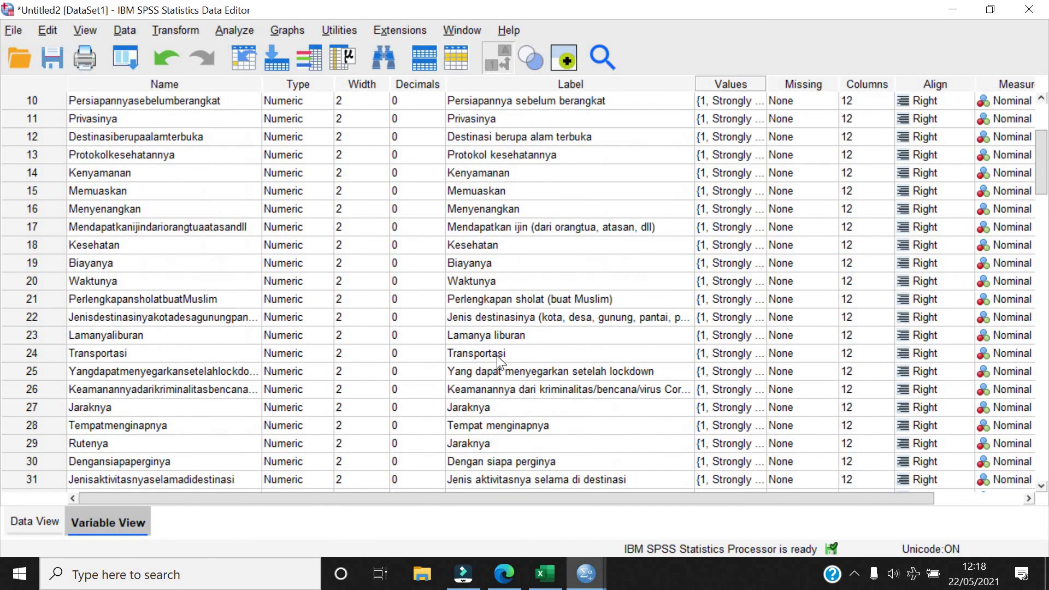
scroll(496, 355, down, 1)
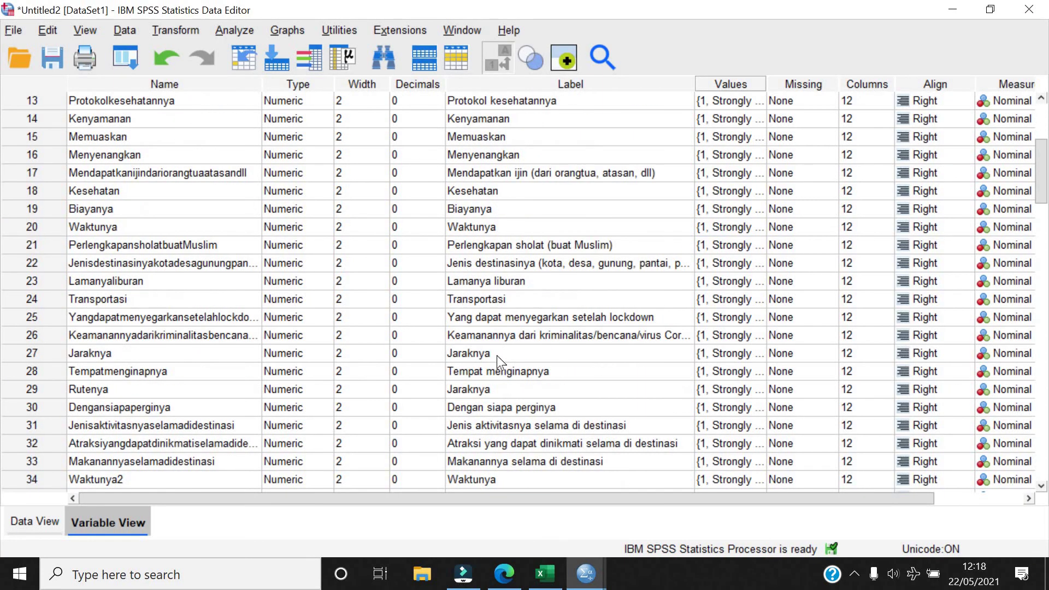
scroll(496, 355, down, 2)
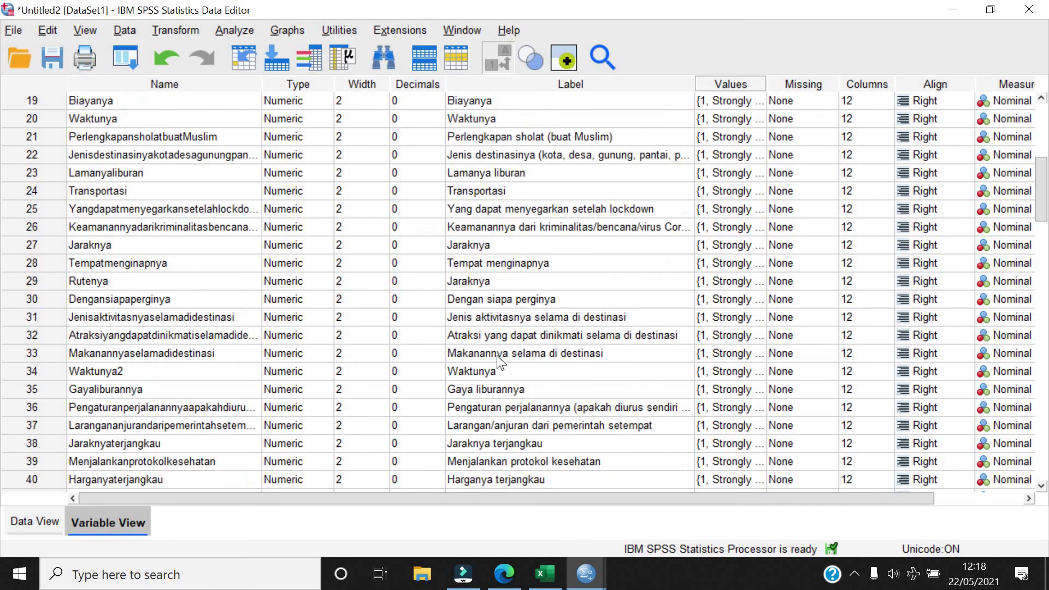
click(477, 425)
double_click(153, 425)
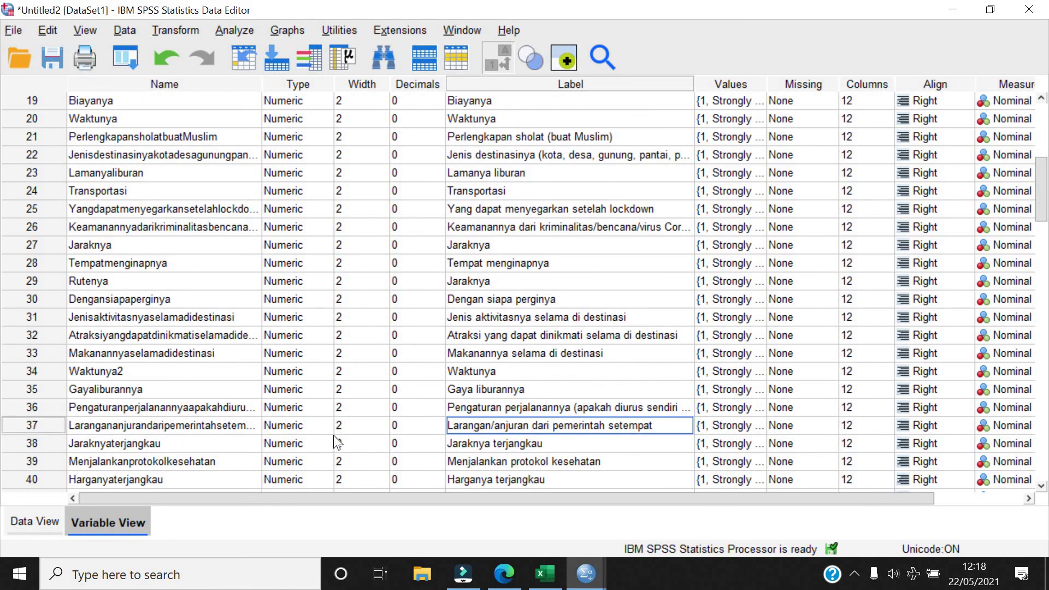
double_click(447, 409)
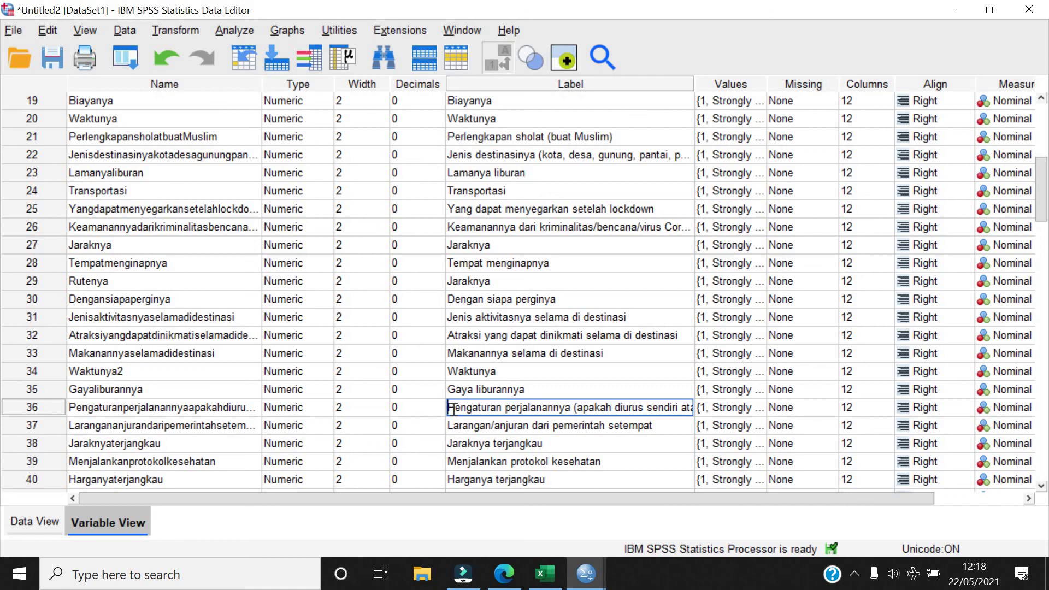
text(v)
key(BackSpace)
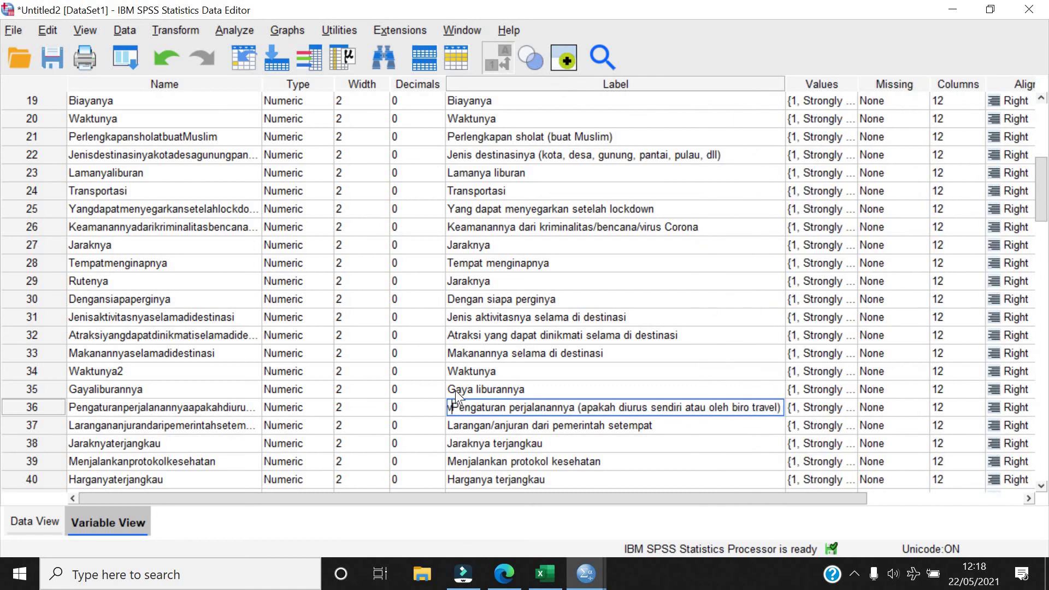
text(V)
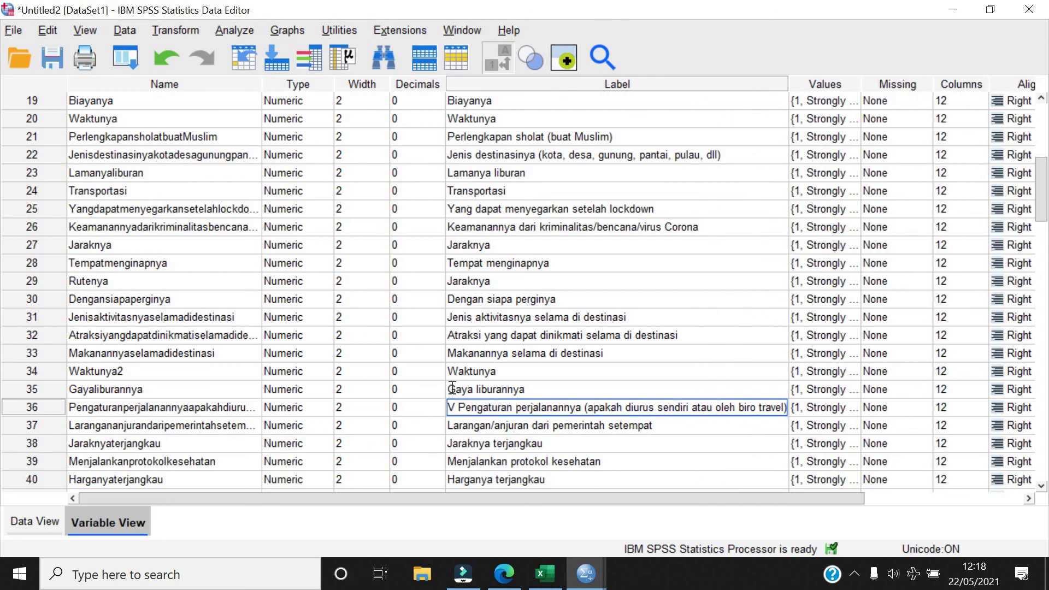
double_click(452, 389)
text(V)
Prefix the labels of variables 9, 10 and 11 with "V1", "V2" and "V3" respectively, each followed by a space
scroll(507, 365, up, 5)
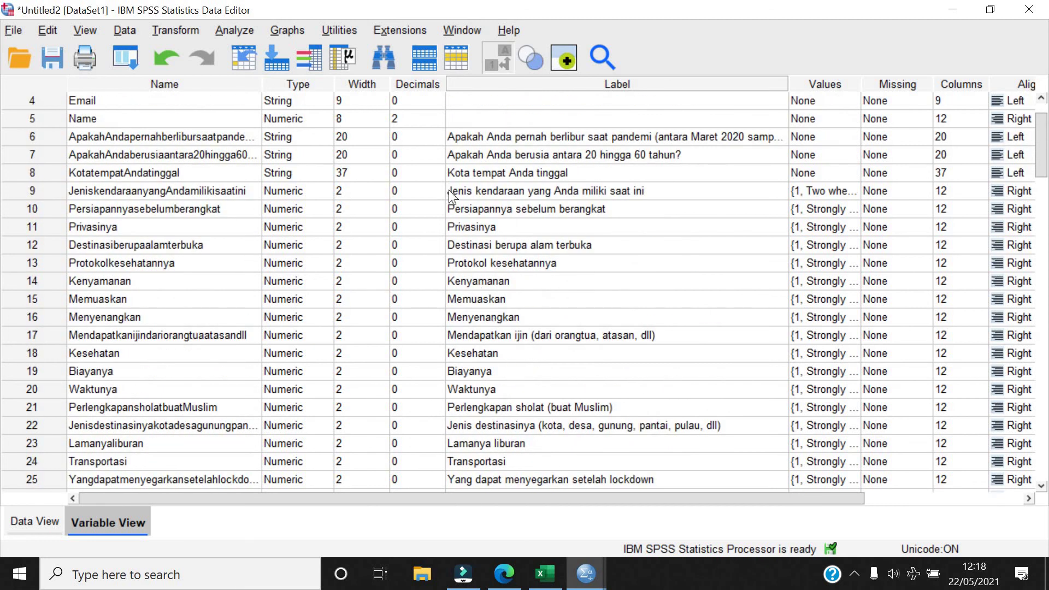
double_click(452, 192)
text(V1)
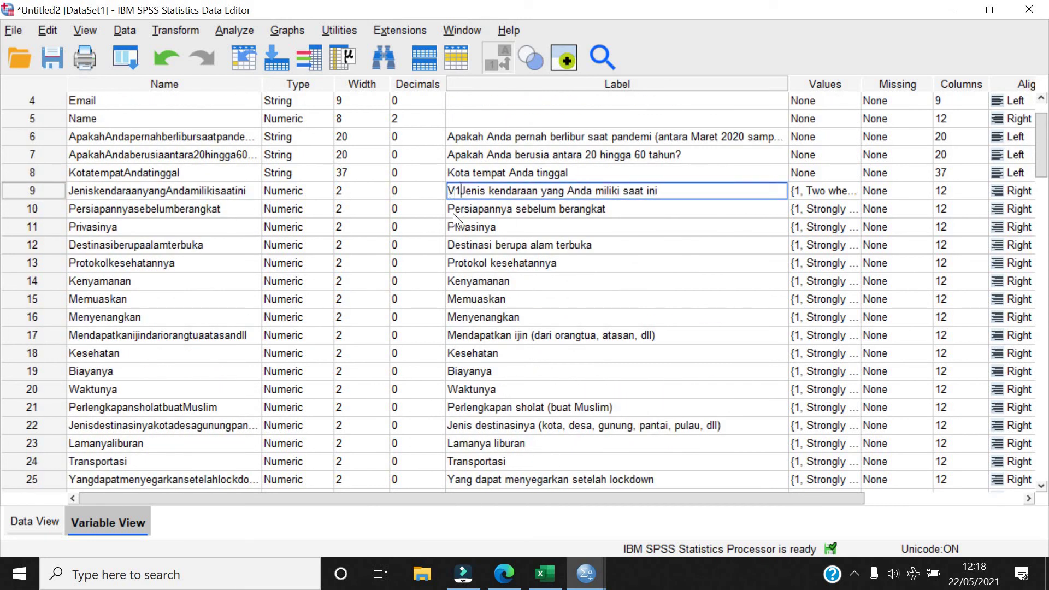
double_click(452, 212)
text(V2)
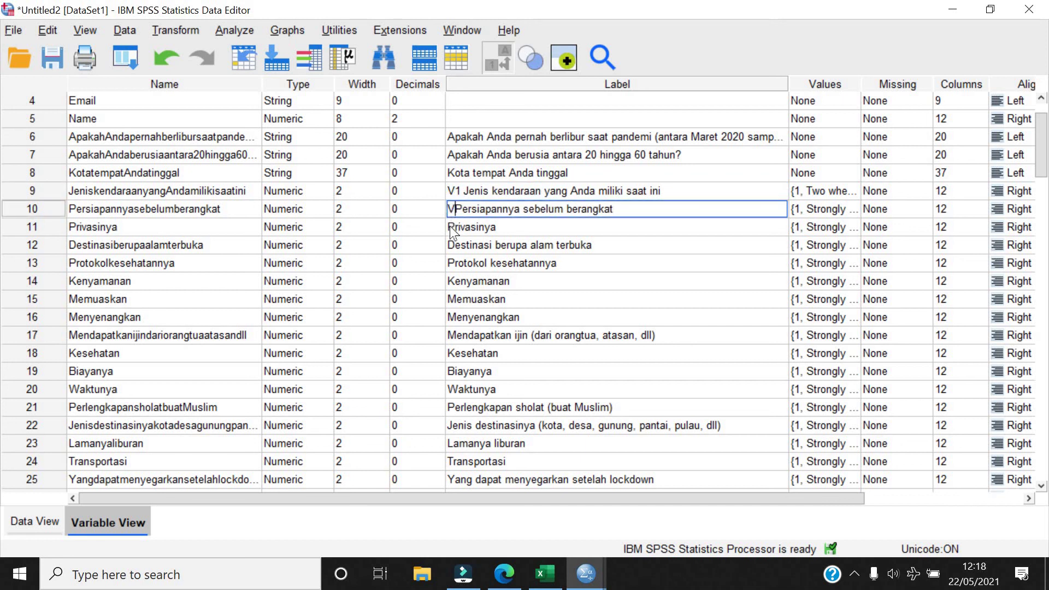
double_click(449, 226)
text(V3)
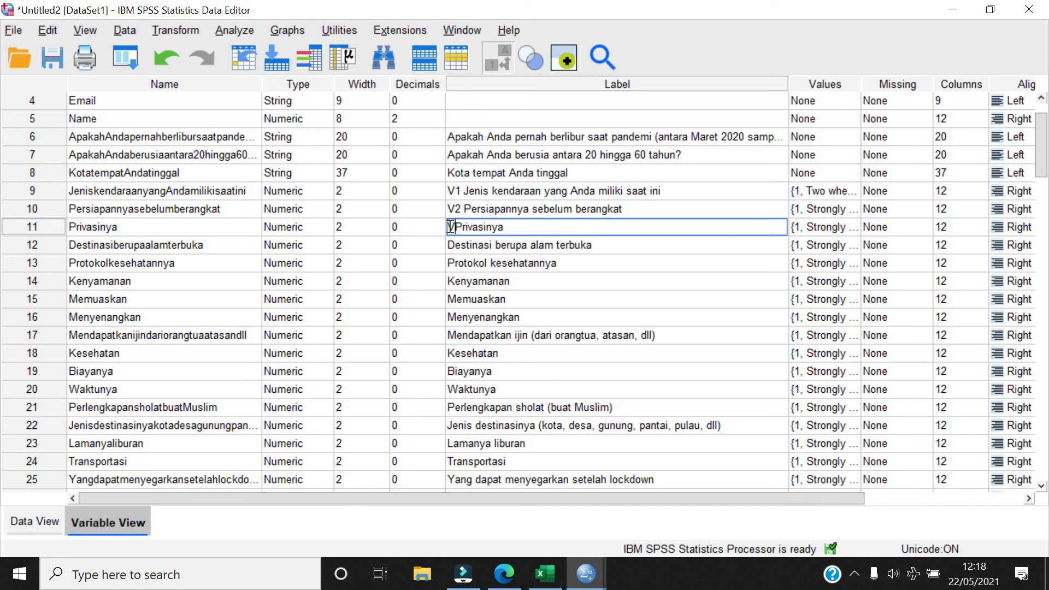
Prefix the label of variable 12, Destinasi berupa alam terbuka, with "V4" and a space
double_click(449, 245)
text(V)
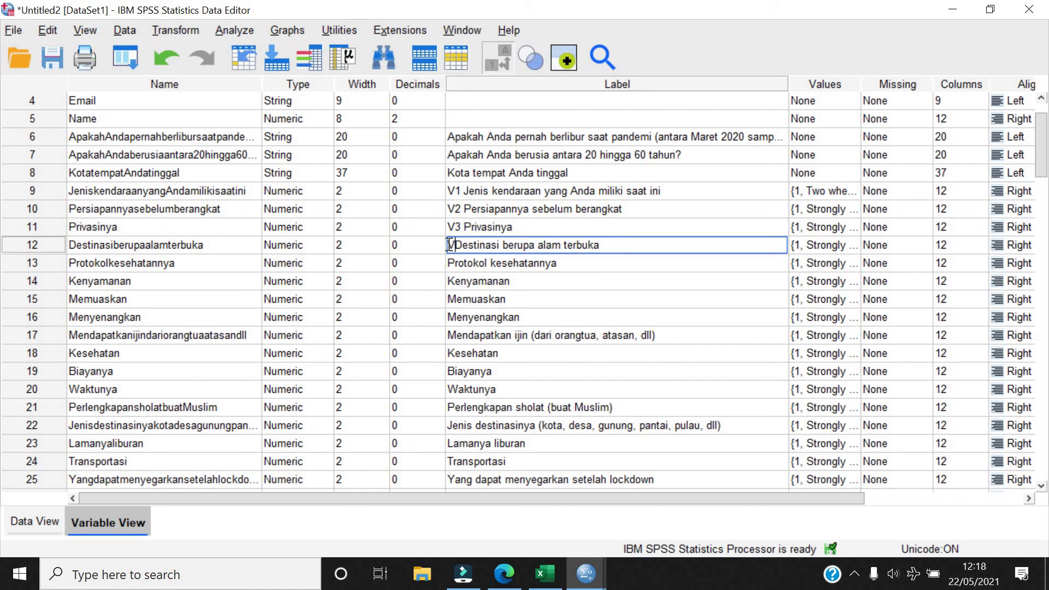
text(3)
key(BackSpace)
key(BackSpace)
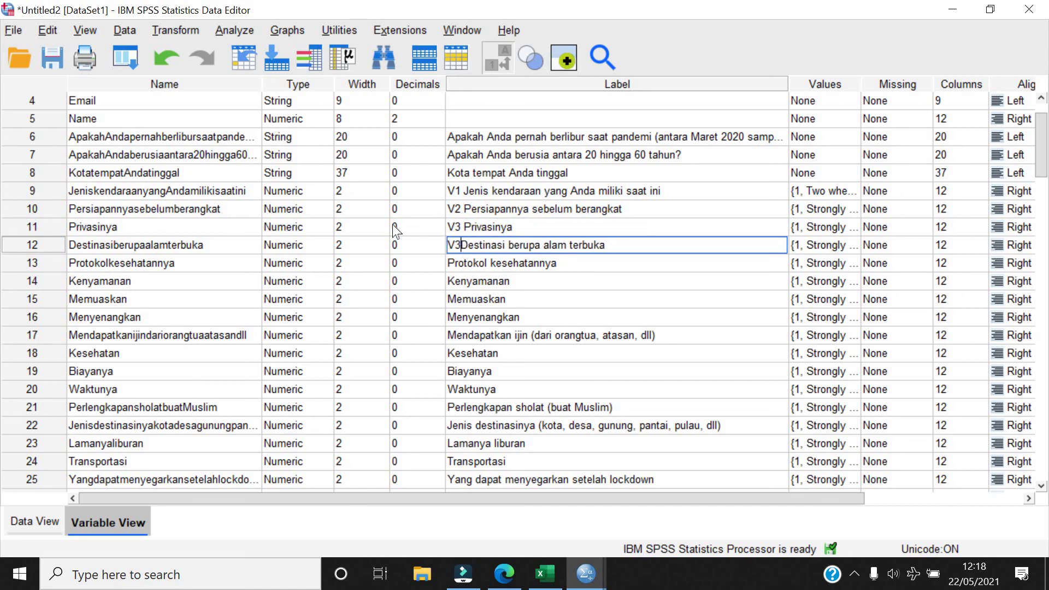
text(4)
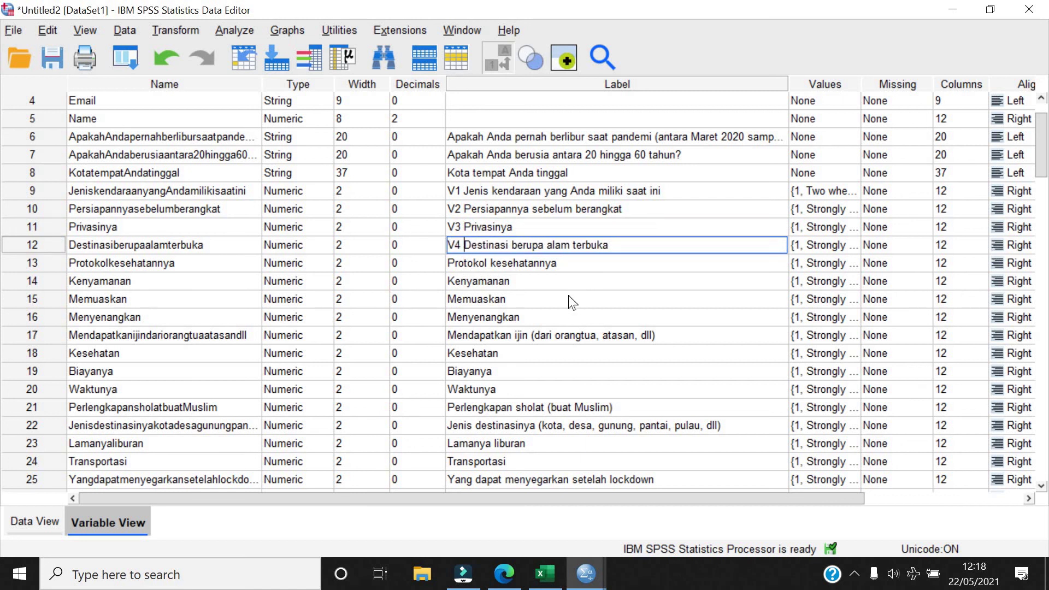
Check the labels of variables 22 to 43, then switch to Microsoft Forms and examine question 7 on choosing a destination
scroll(568, 295, down, 5)
scroll(572, 302, down, 1)
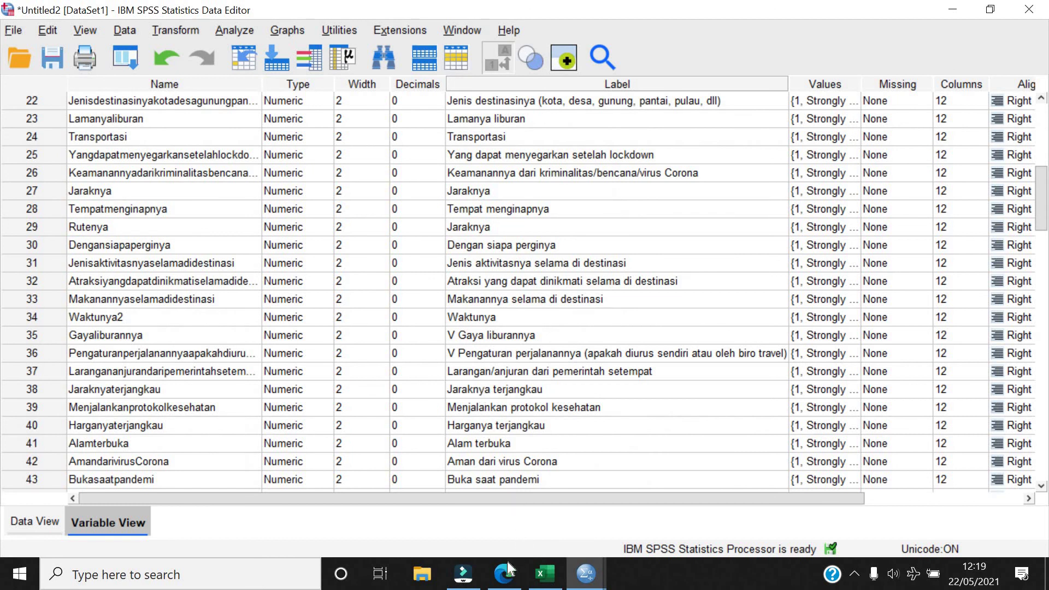
key(alt+Tab)
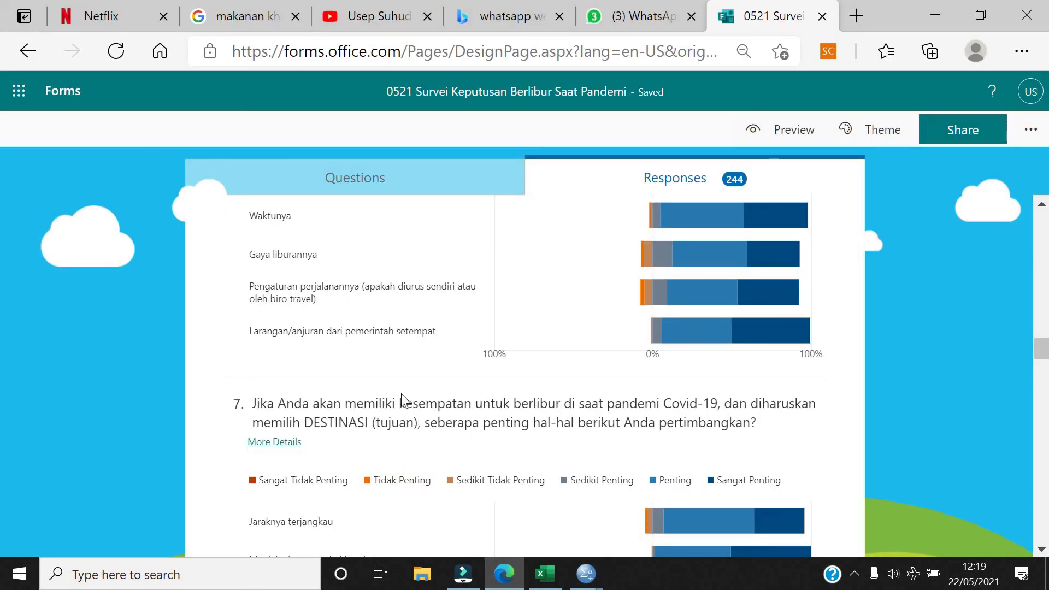
scroll(404, 396, down, 2)
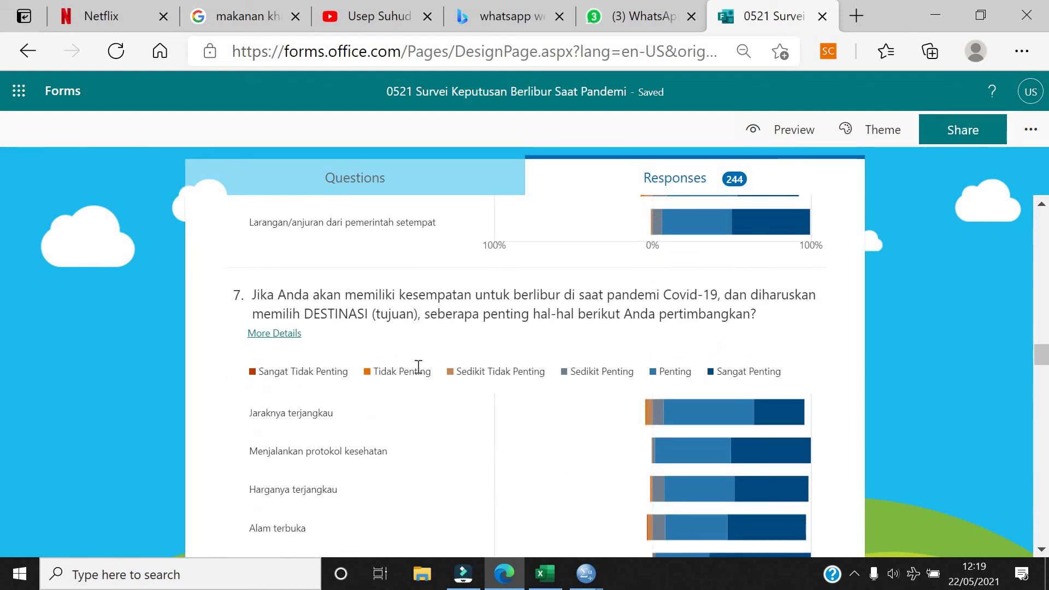
scroll(426, 339, down, 1)
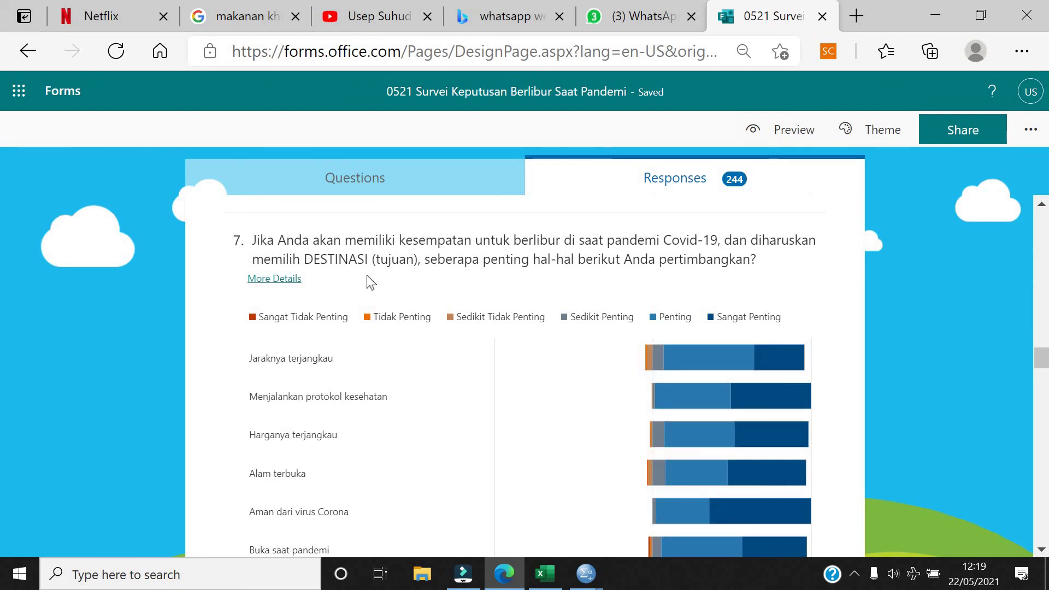
Check the end of question 7 in Forms, then switch to the SPSS Data Editor and prefix variable 37's label with "V" and a space
scroll(366, 274, down, 1)
scroll(358, 313, down, 9)
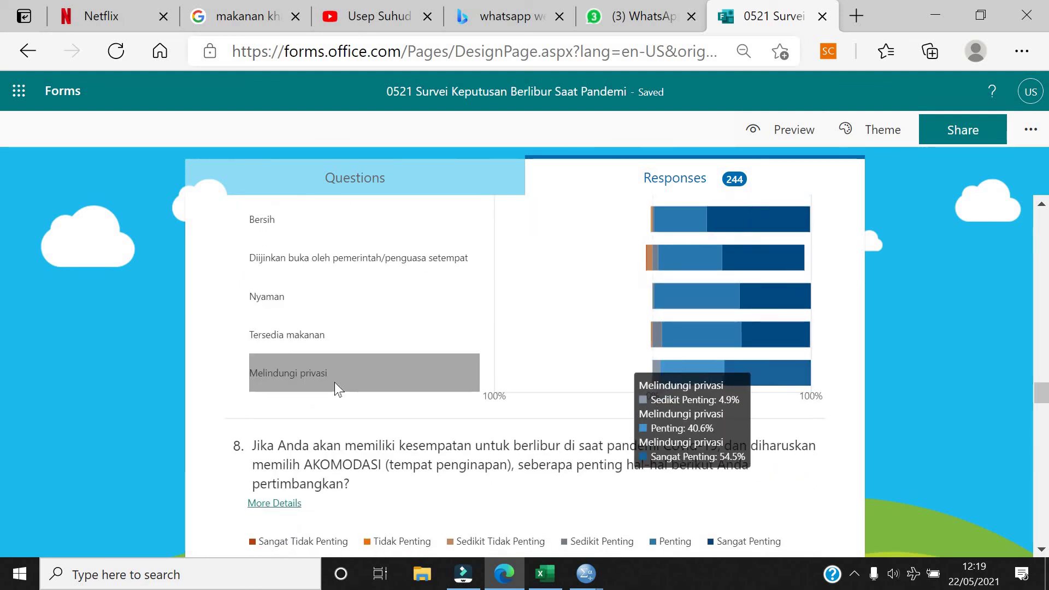
mouse_move(583, 578)
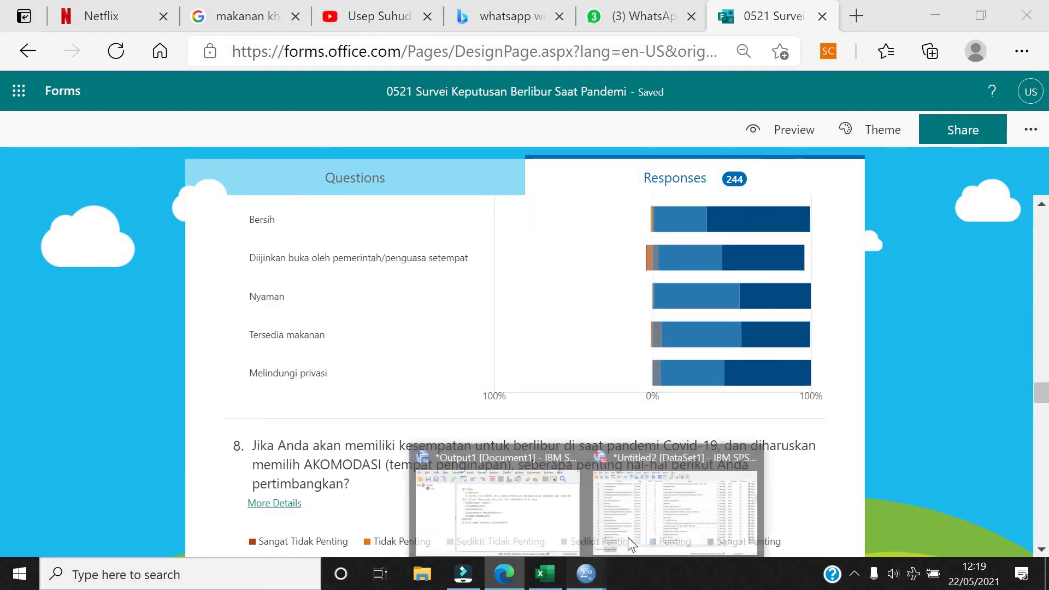
click(675, 502)
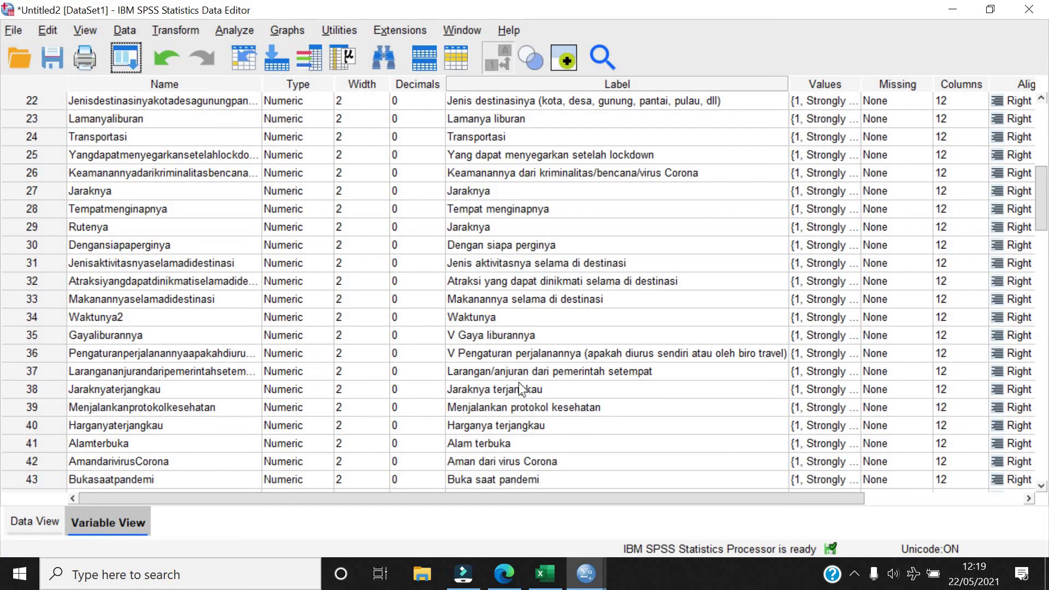
double_click(448, 373)
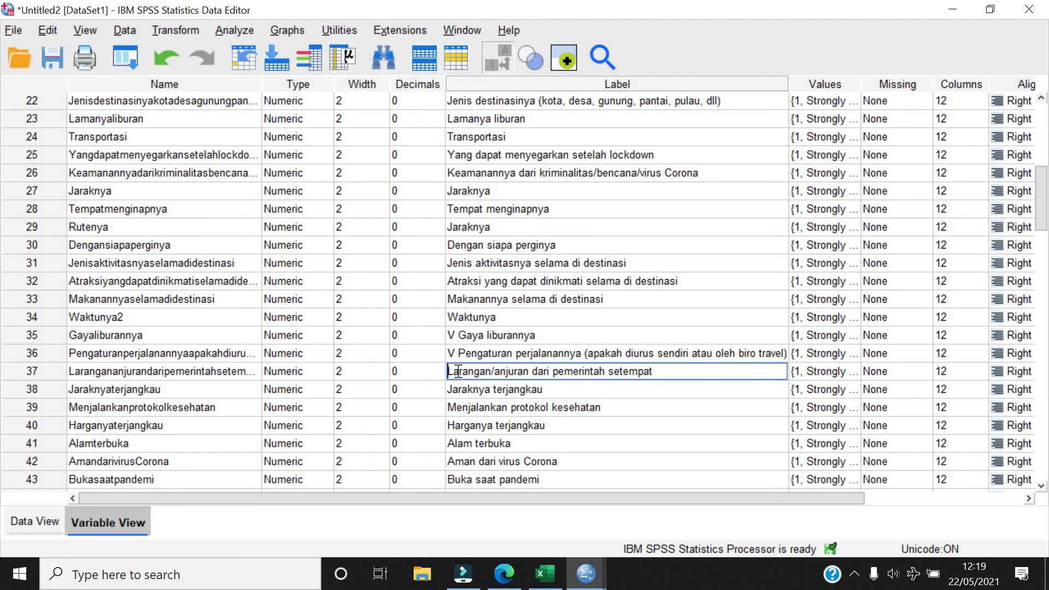
text(V)
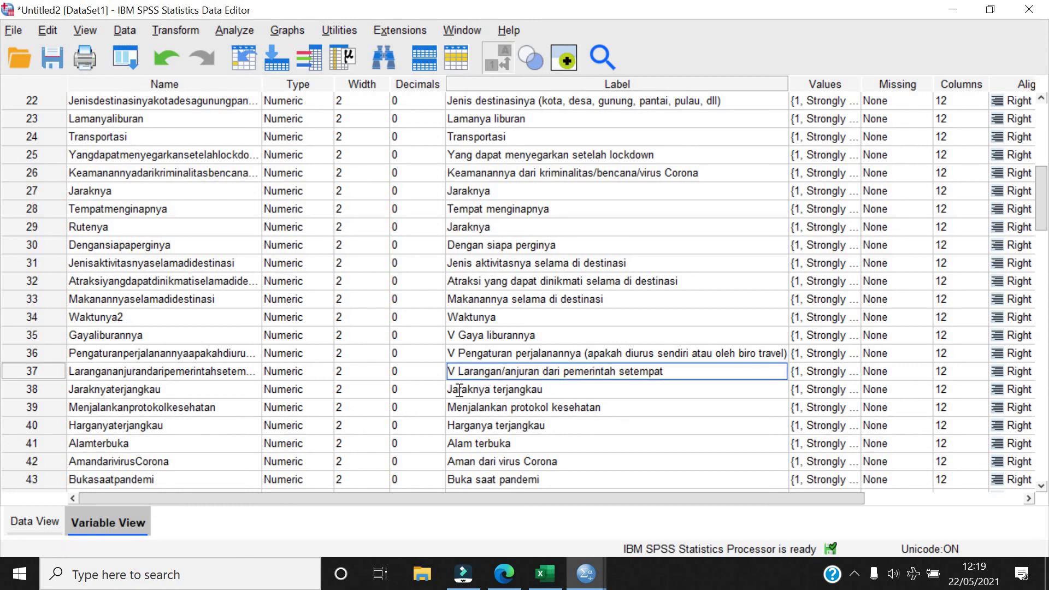
Prefix the labels of variables 38, 39 and 40 with "D1", "D2" and "D3" respectively, each followed by a space
double_click(449, 391)
text(D1)
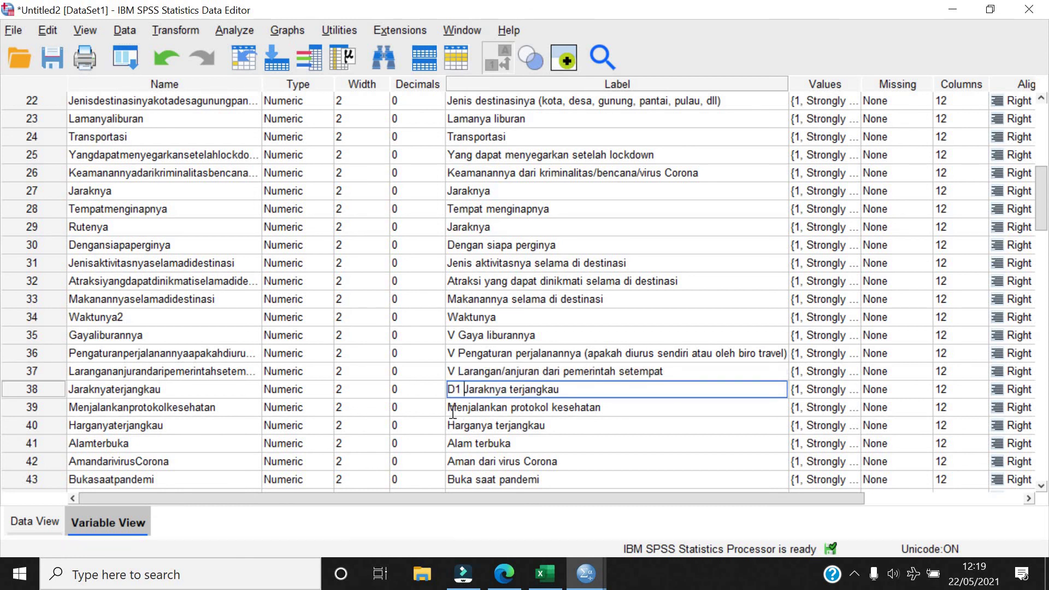
double_click(459, 407)
text(D2)
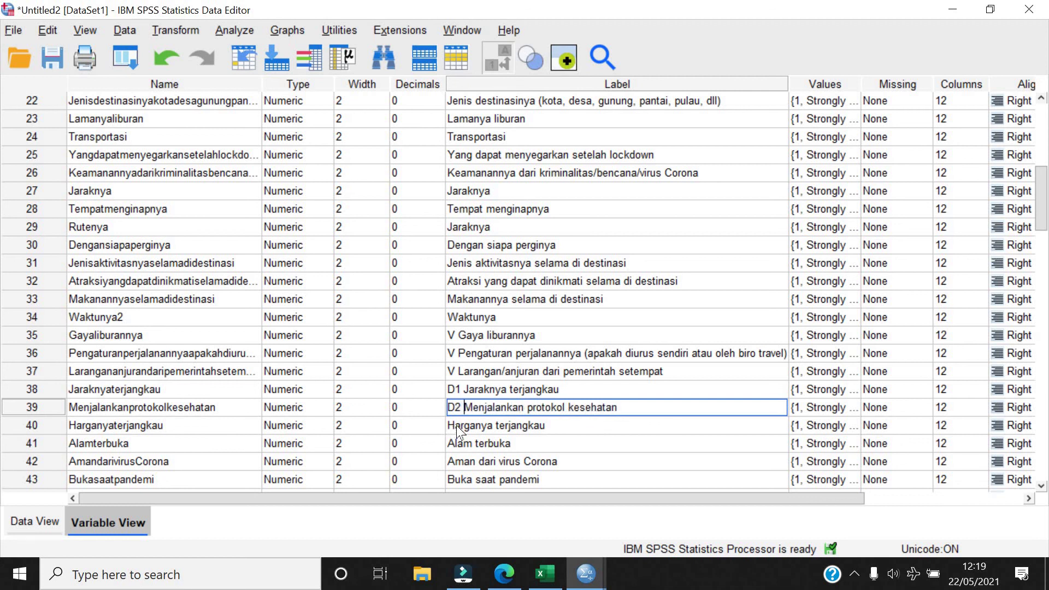
click(451, 425)
double_click(452, 426)
text(D3)
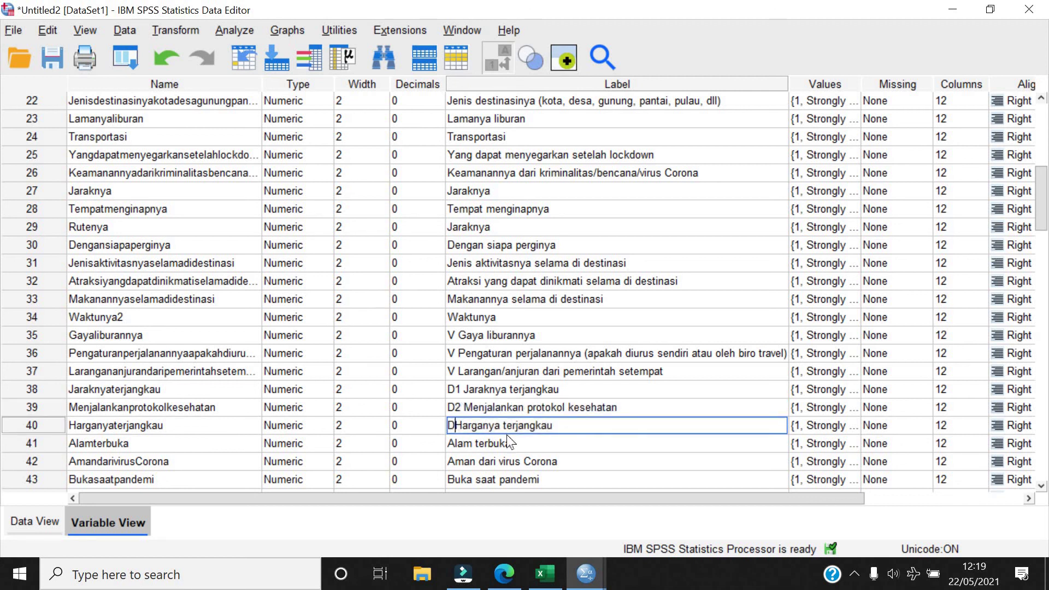
Try to rename variable 38, Jaraknyaterjangkau, as "D1" followed by a space
scroll(519, 430, down, 2)
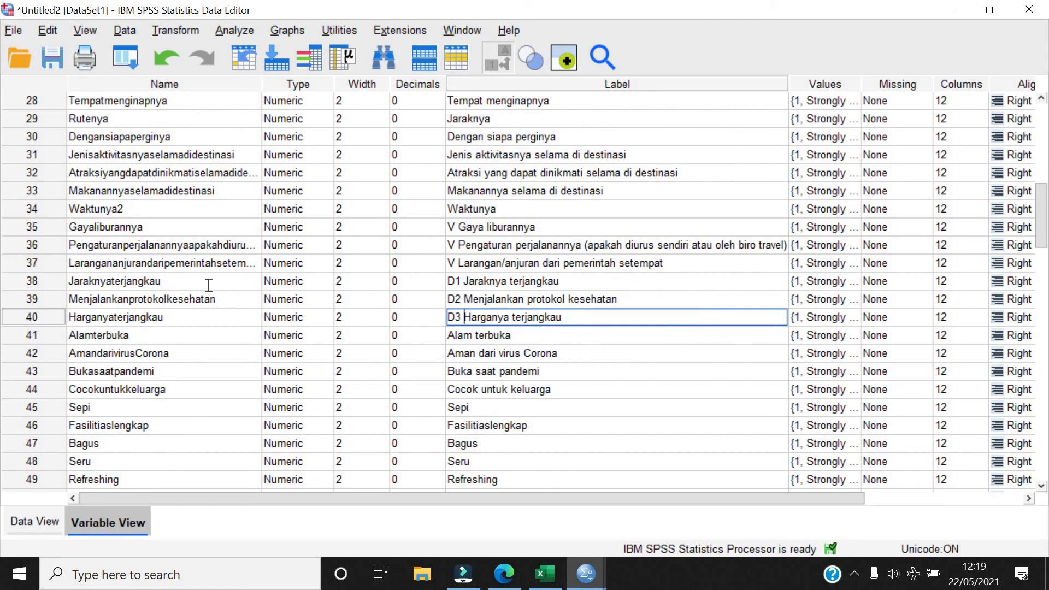
click(74, 280)
text(D1)
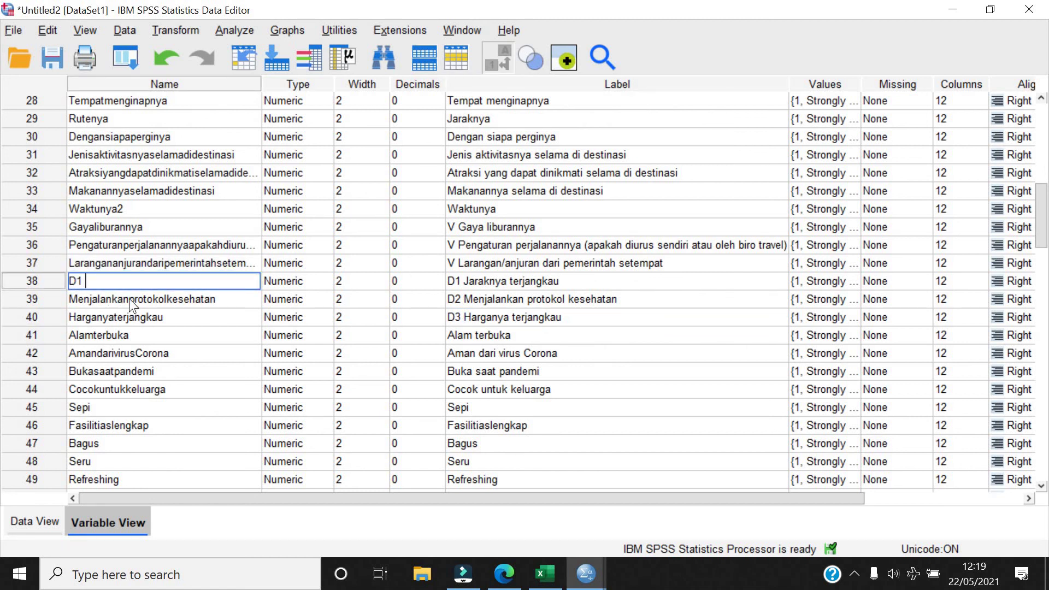
key(Return)
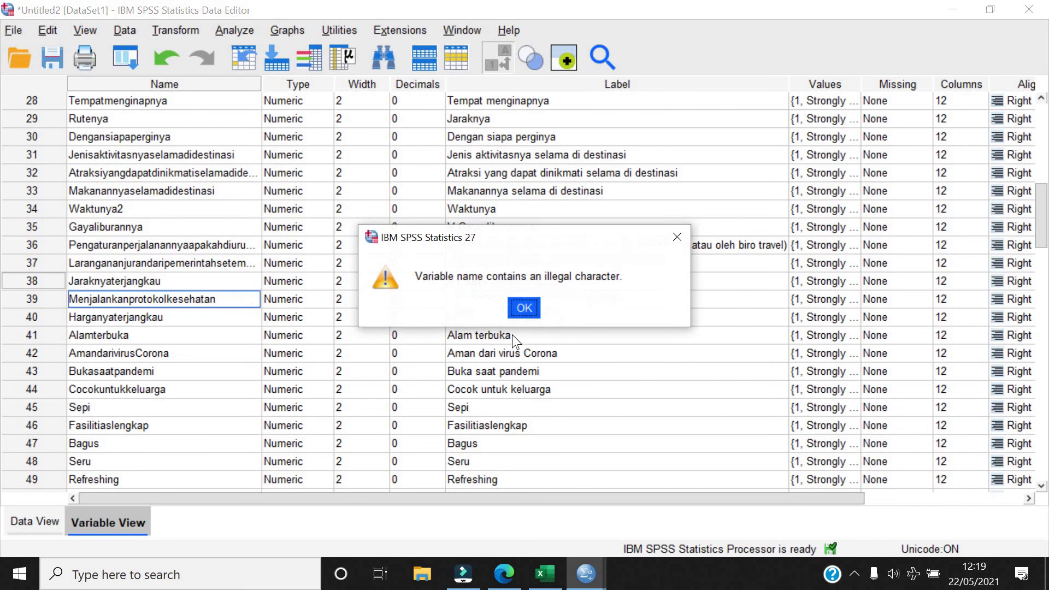
click(524, 307)
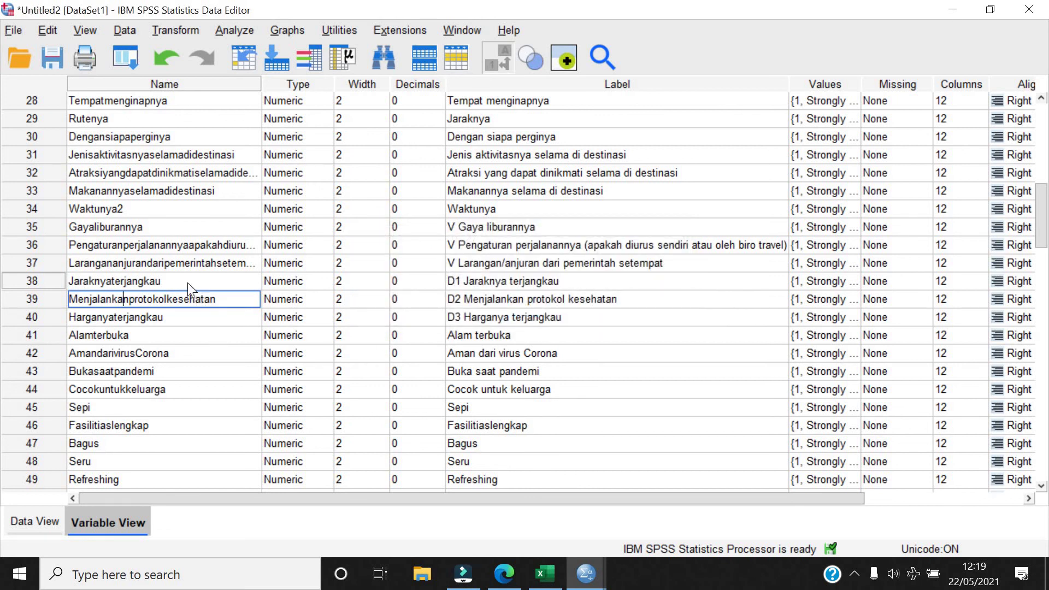
Rename variables 38, 39 and 40 as D1, D2 and D3 without any spaces
click(108, 282)
text(D)
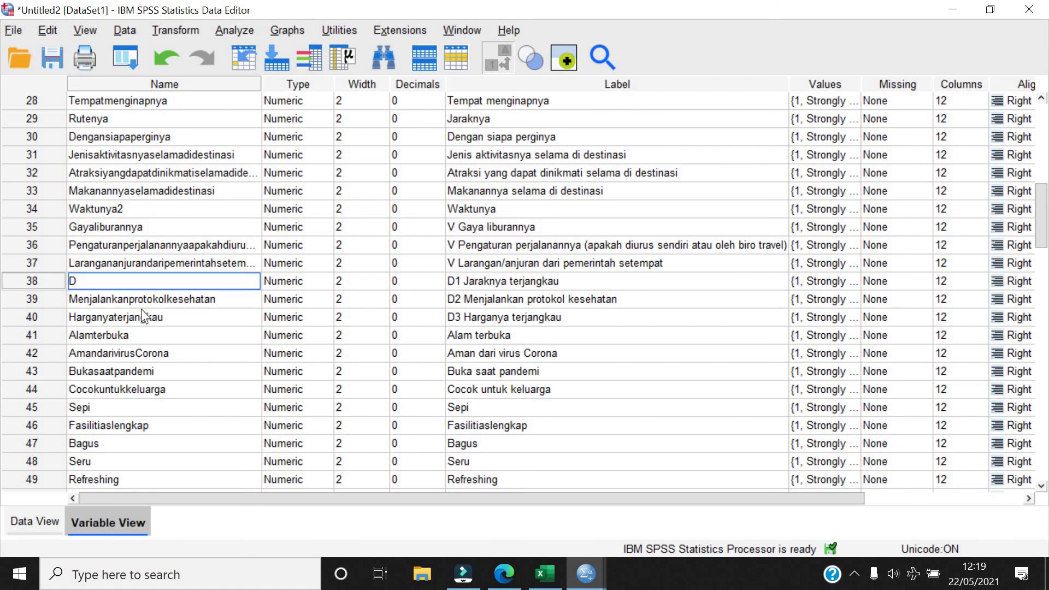
text(1)
click(187, 302)
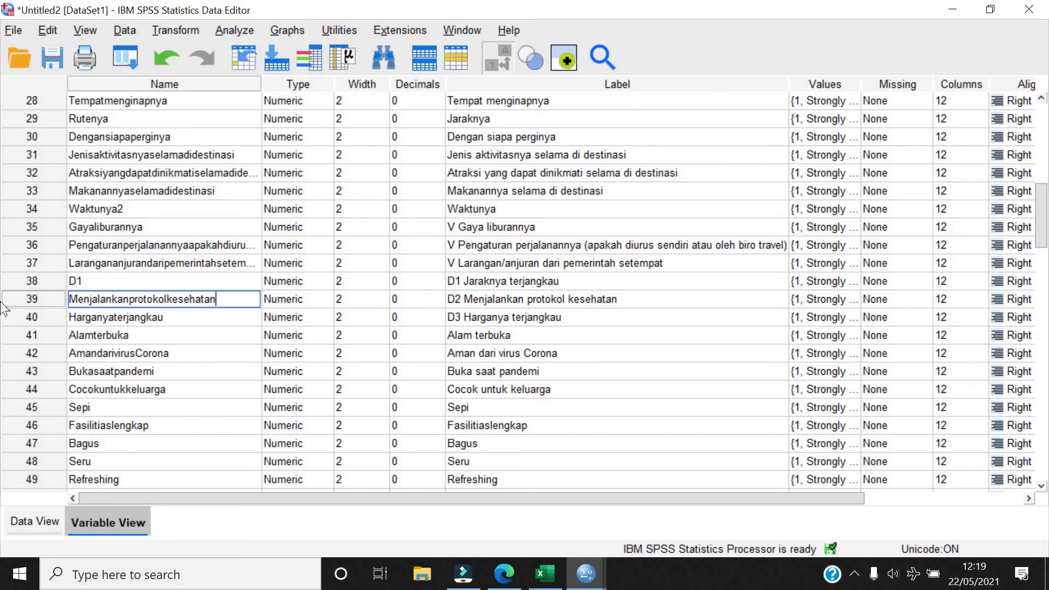
key(shift+Home)
text(D2)
key(Return)
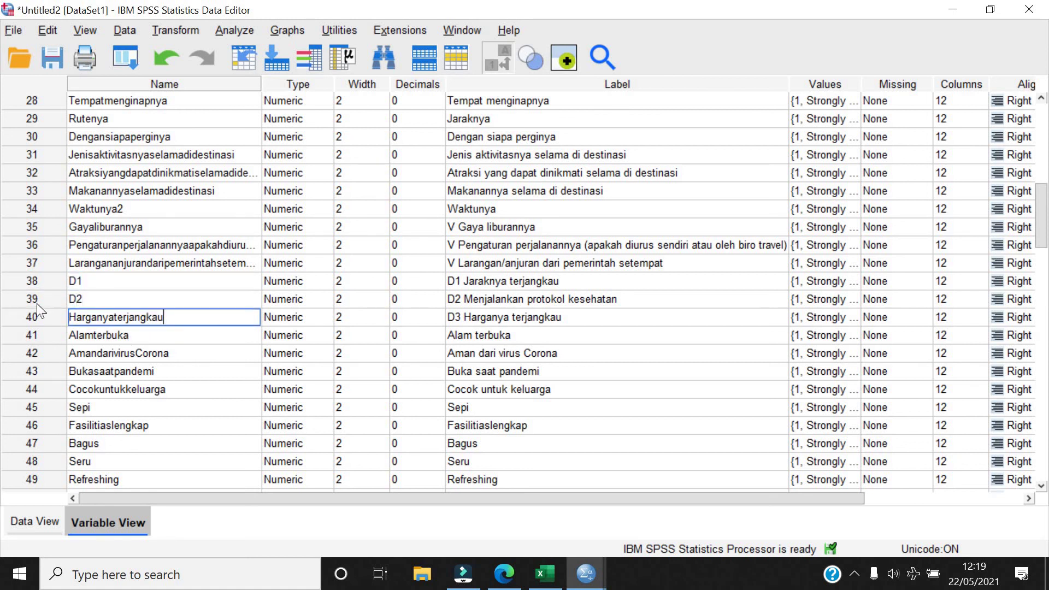
key(shift+Up)
key(shift+Down)
text(D3)
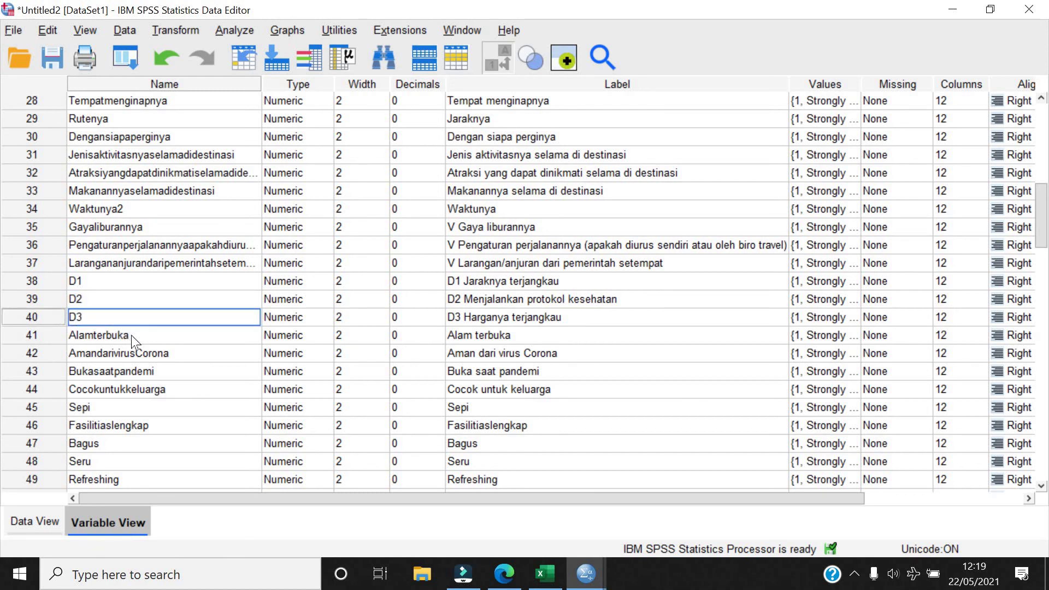
Rename variables 41, Alamterbuka, and 42, AmandarivirusCorona, as D4 and D5
click(132, 336)
text(D)
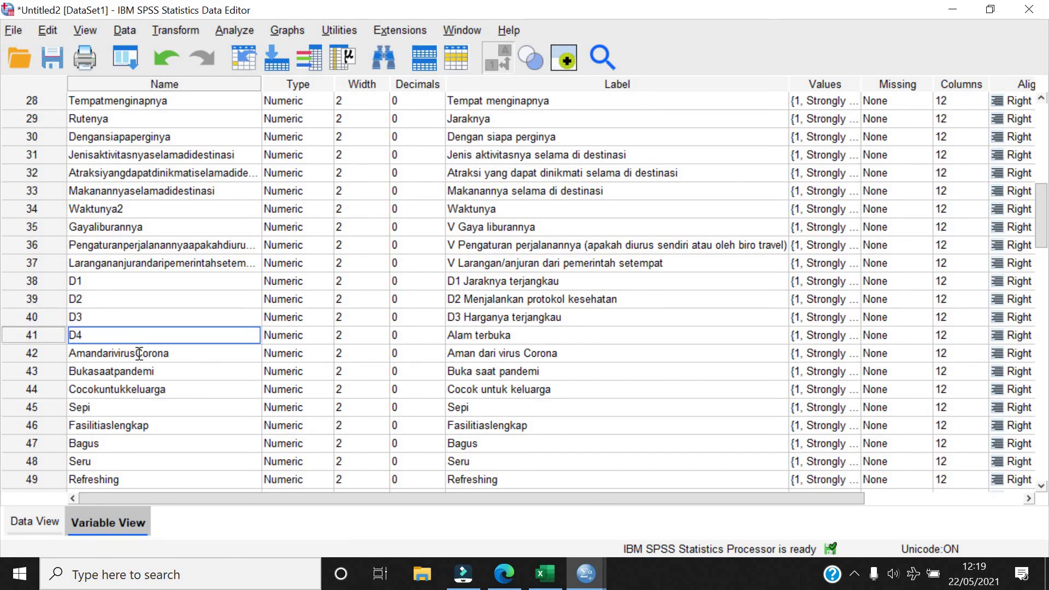
text(4)
click(140, 354)
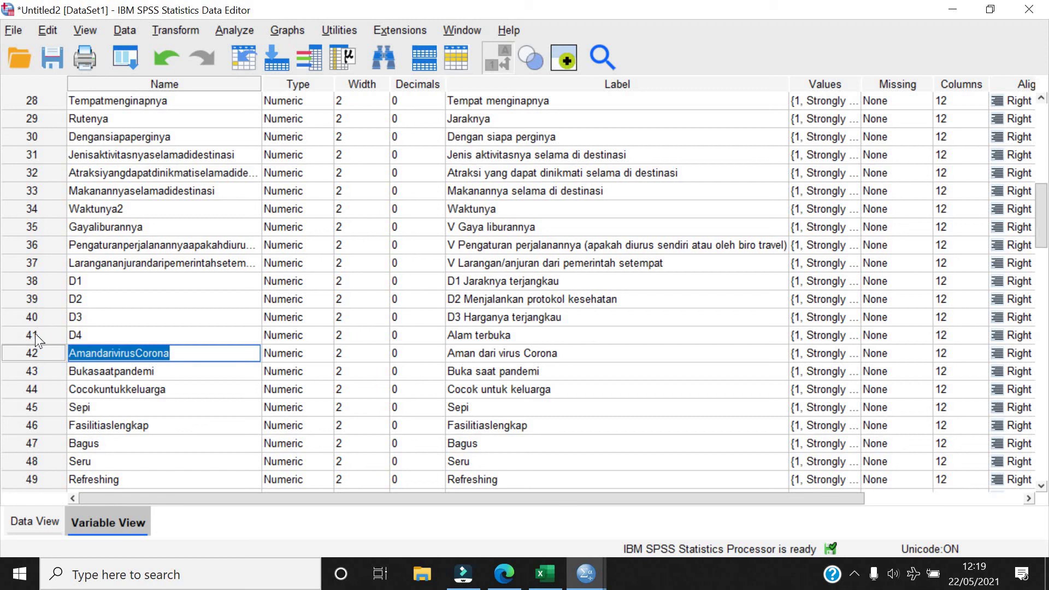
text(D5)
Check questions 7 and 8 in Forms, then return to SPSS and prefix the labels of variables 66 and 65 with "D" and a space
scroll(509, 386, down, 5)
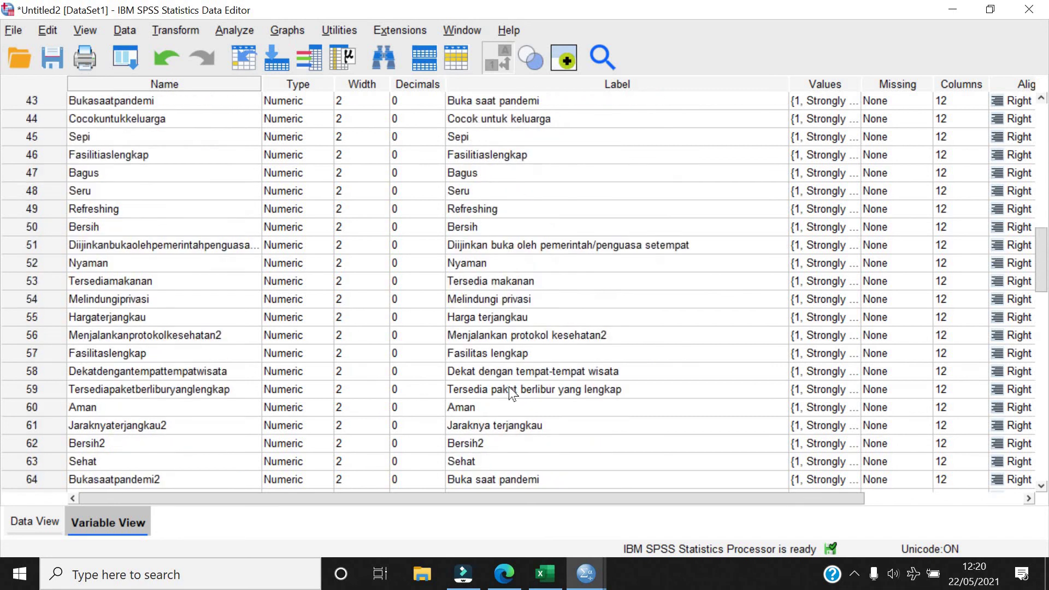
scroll(509, 385, down, 3)
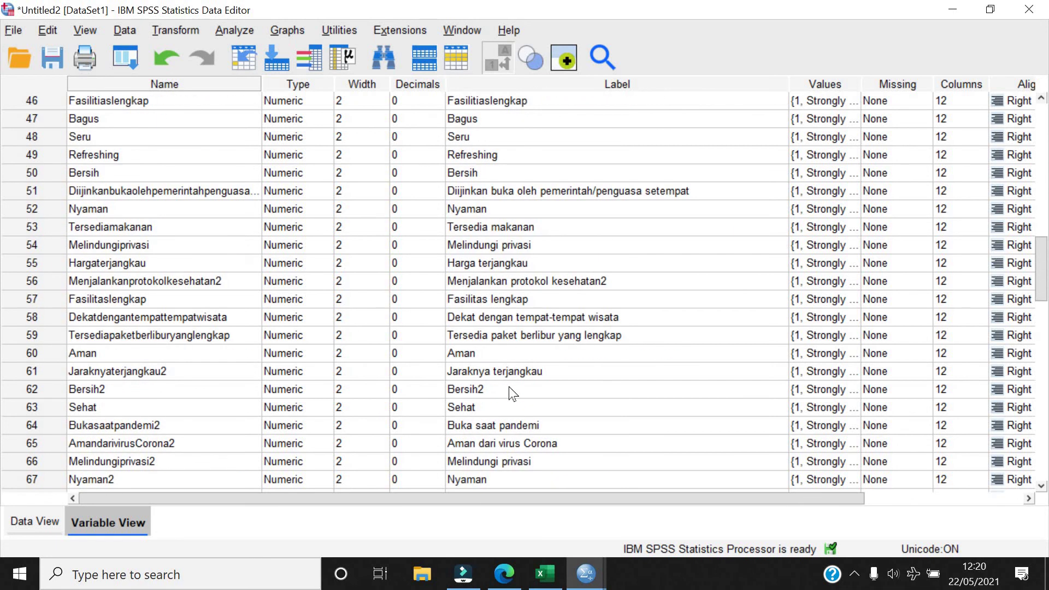
click(503, 575)
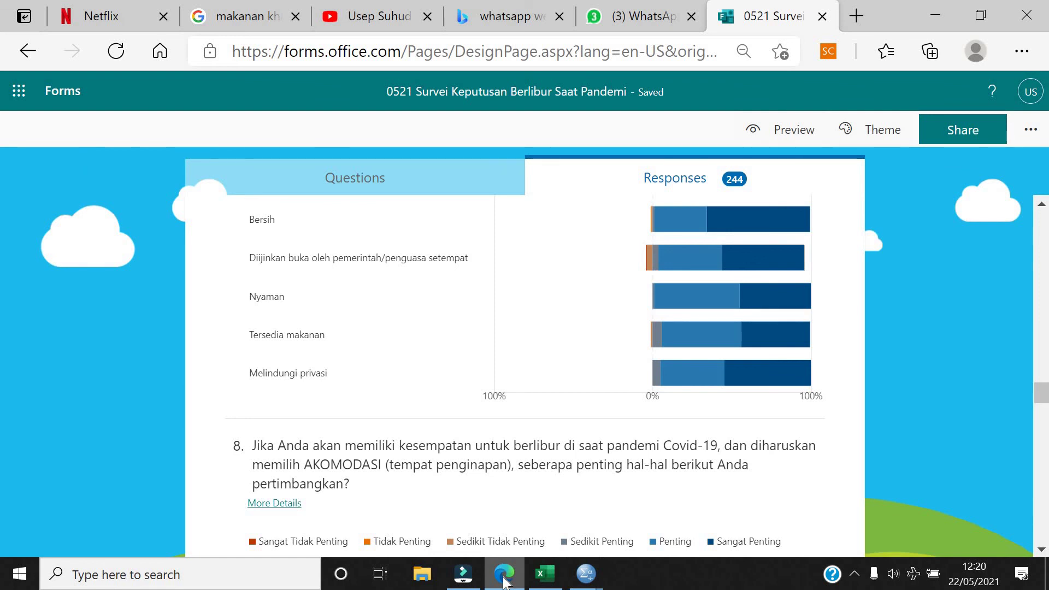
click(586, 573)
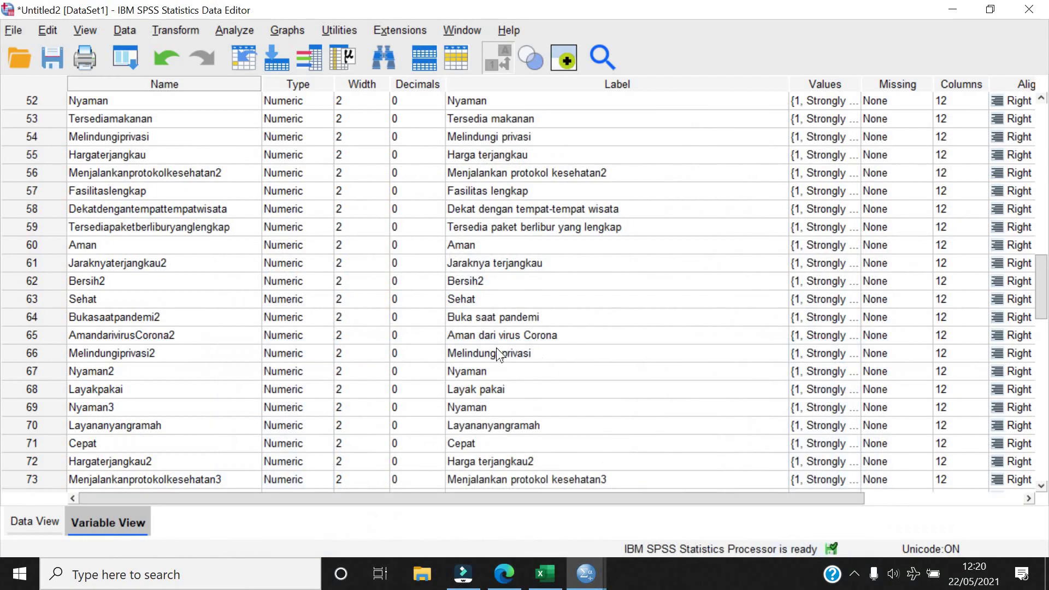
double_click(451, 349)
text(D)
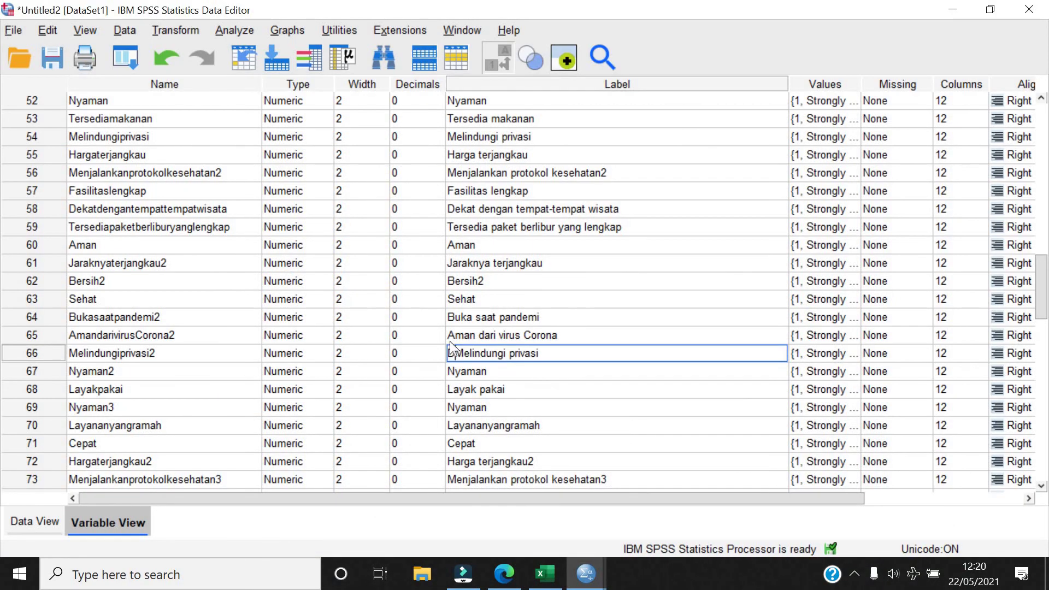
click(451, 332)
double_click(452, 332)
text(D)
Prefix the labels of variables 64, Buka saat pandemi, and 63, Sehat, with "D" and a space
click(457, 318)
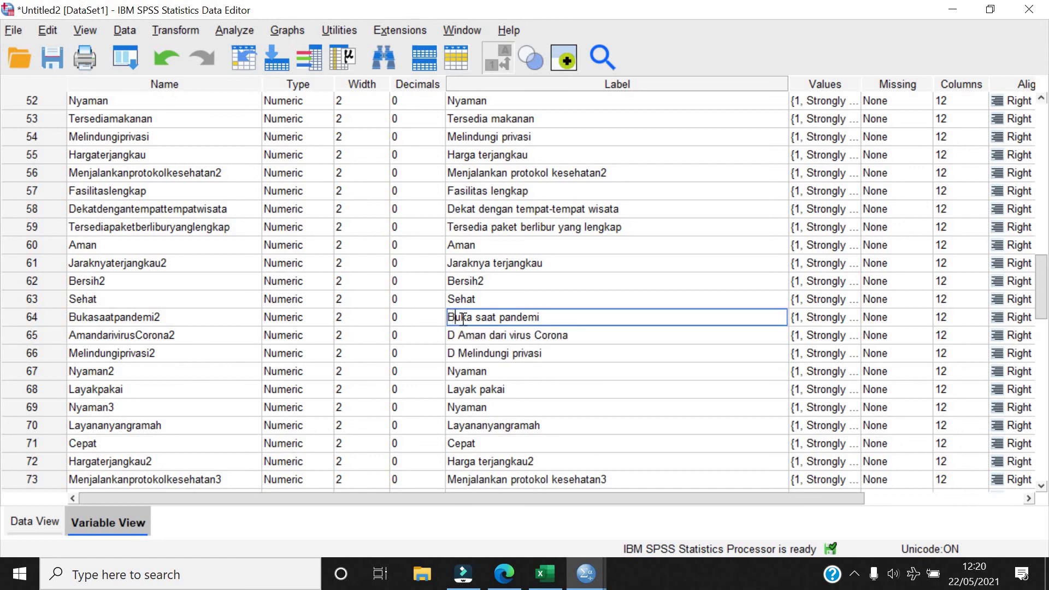
double_click(457, 318)
text(D)
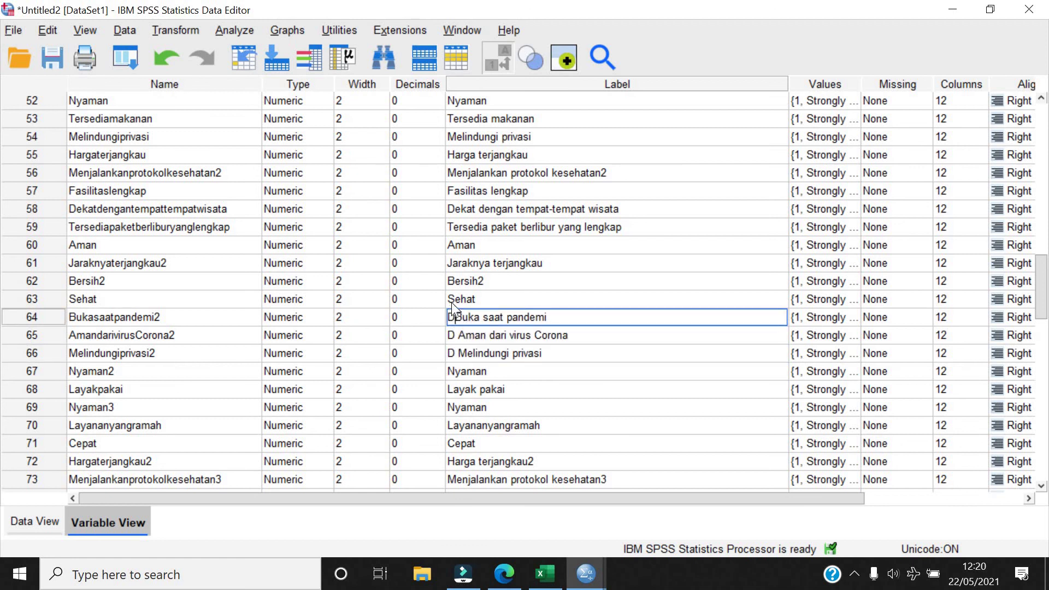
click(453, 300)
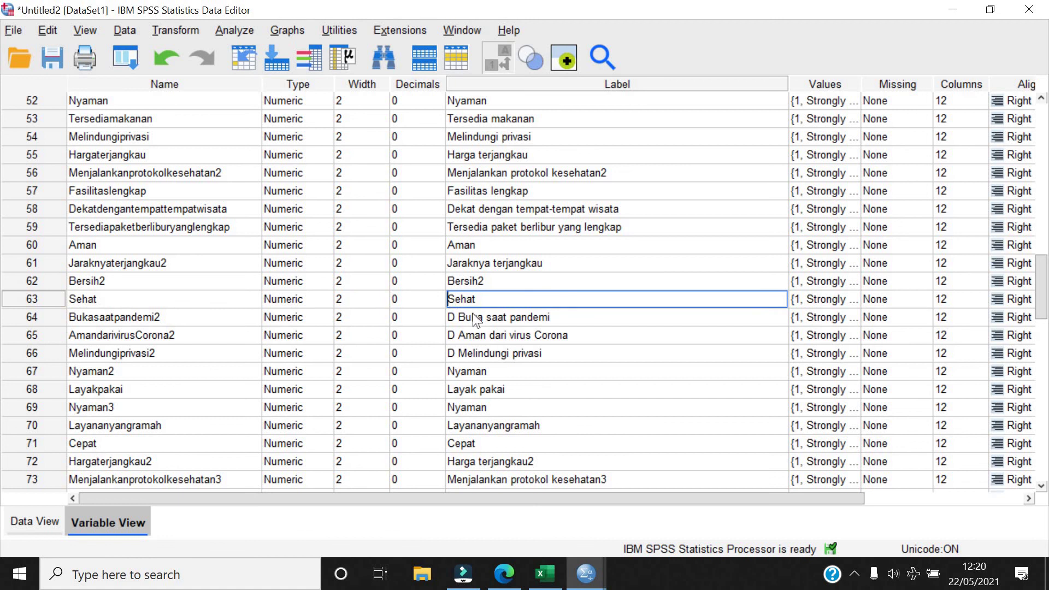
double_click(464, 299)
text(D)
Check question 8 in Forms, then return to SPSS and prefix the labels of variables 67, 68 and 69 with "A1", "A2" and "A3"
scroll(487, 318, down, 1)
click(487, 318)
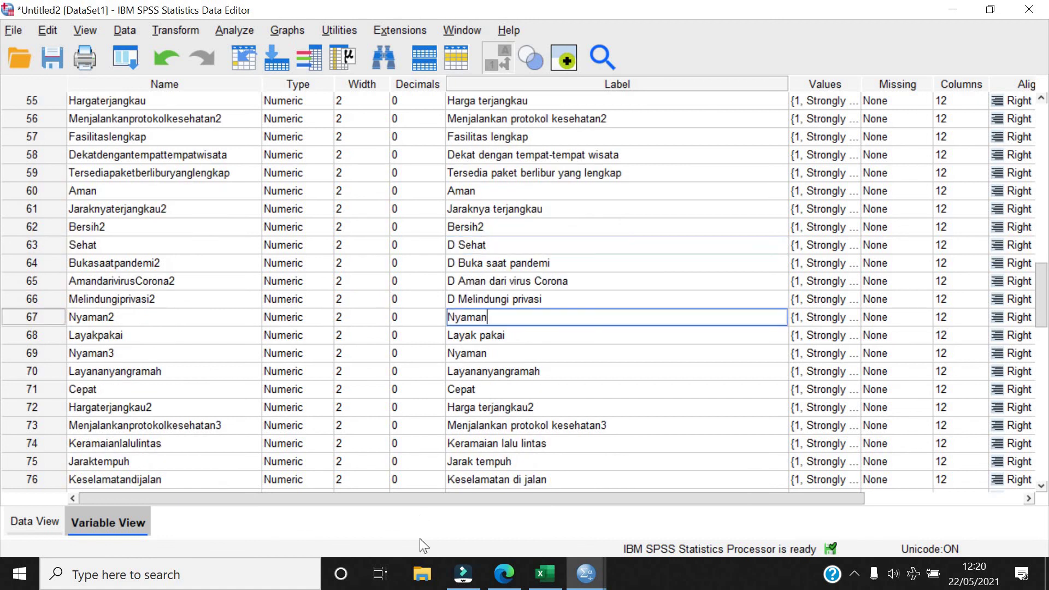
click(503, 574)
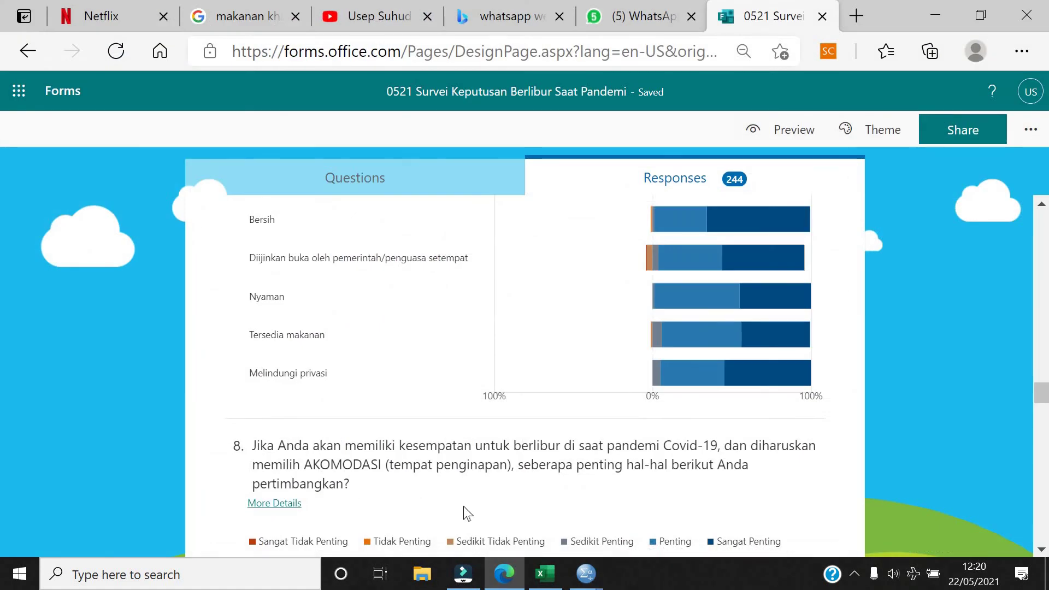
key(alt+Tab)
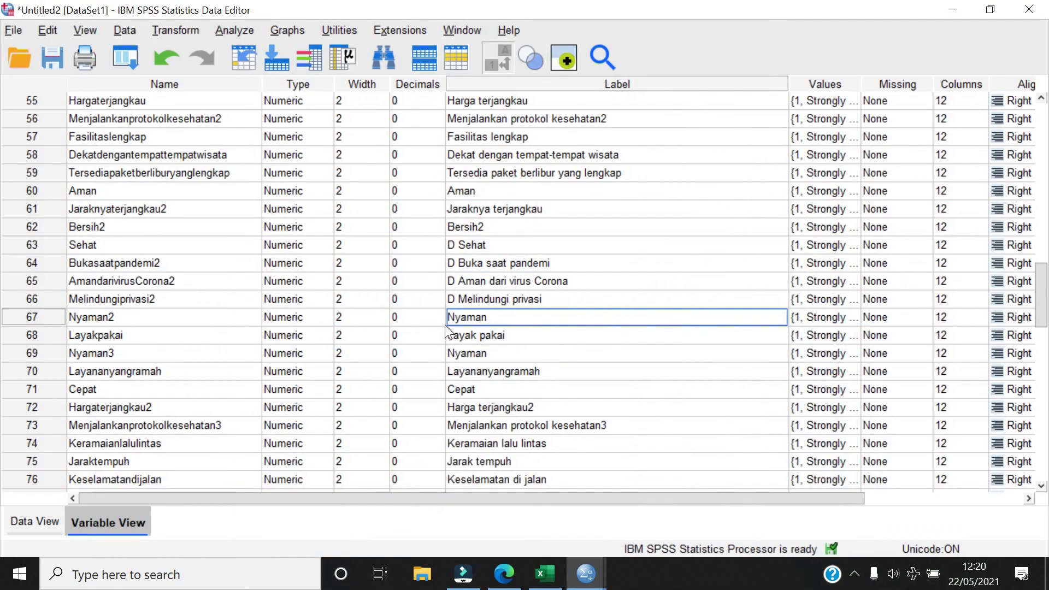
text(A1)
click(460, 338)
text(A2)
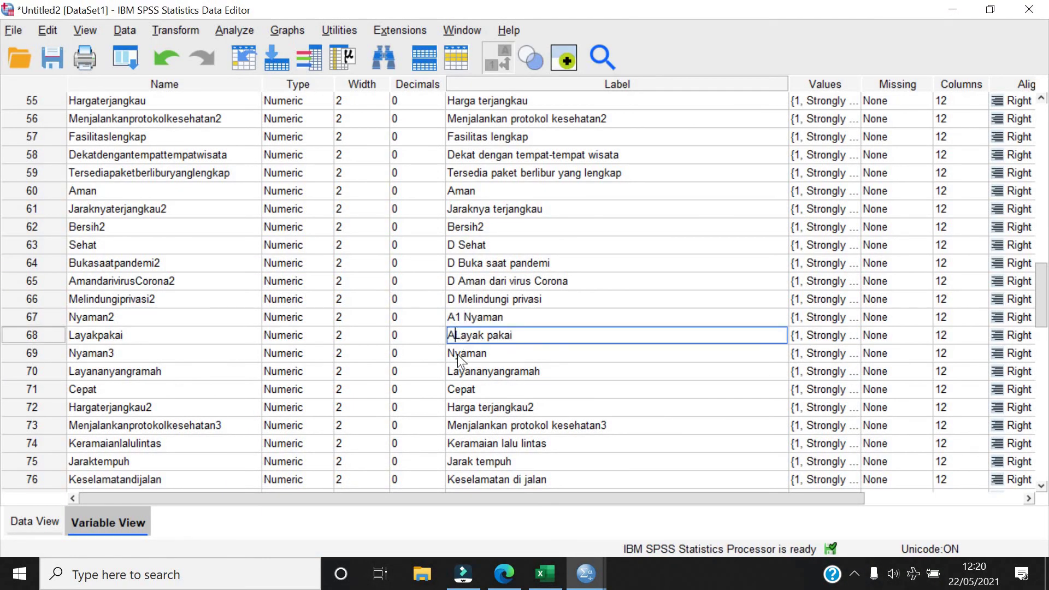
key(Return)
text(A3)
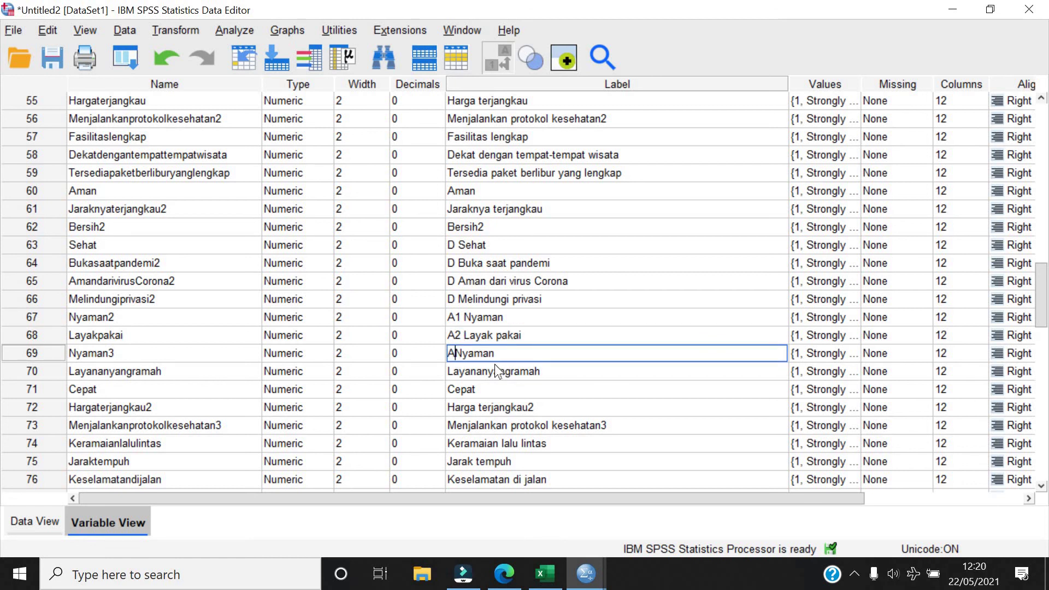
Rename variables 67, Nyaman2, 68, Layakpakai, and 69, Nyaman3, as A1, A2 and A3
click(173, 319)
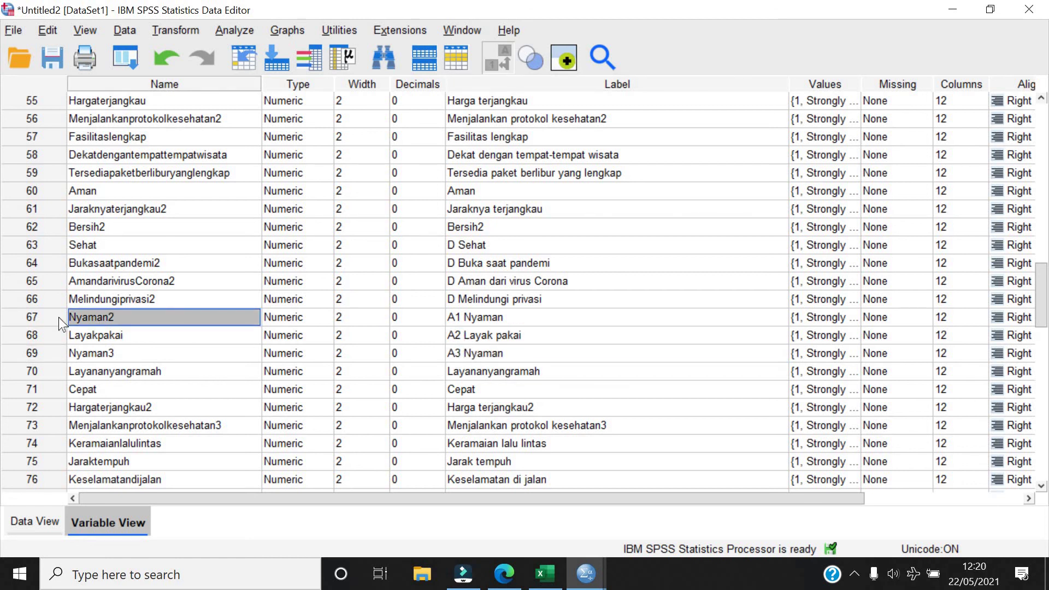
text(1)
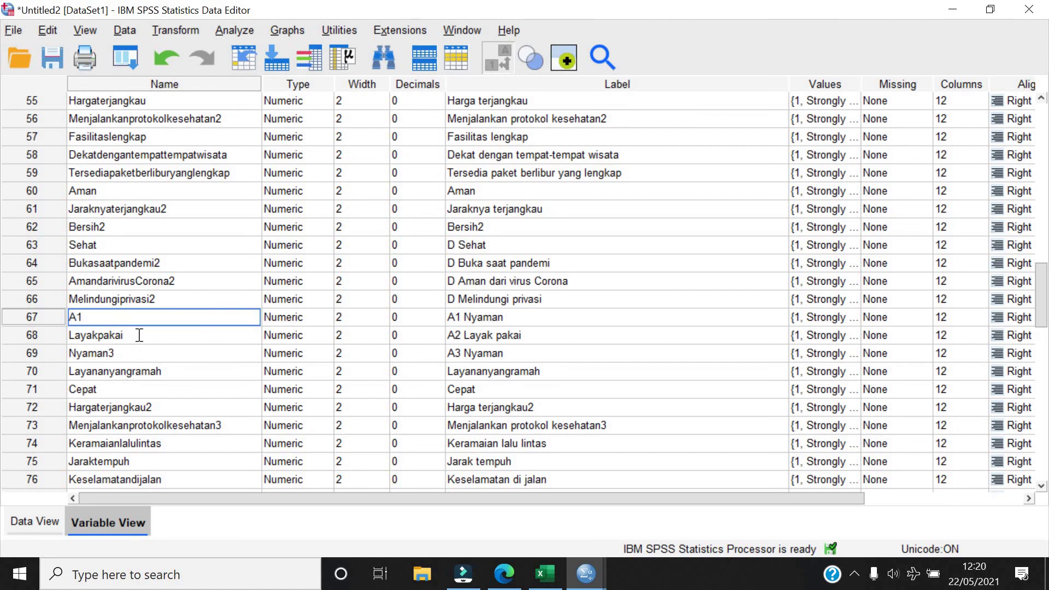
key(Return)
text(A2)
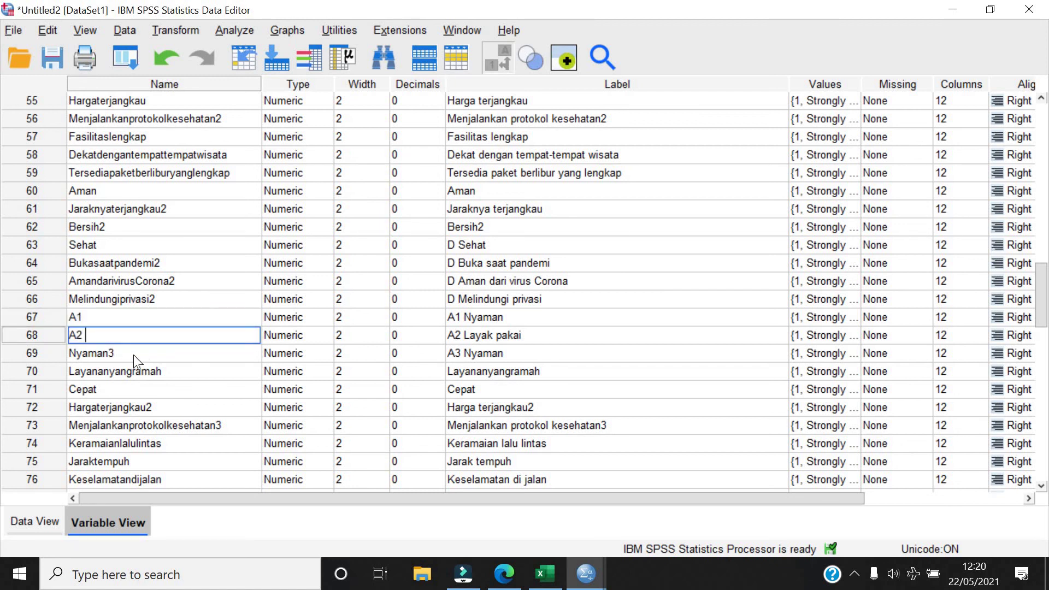
key(Return)
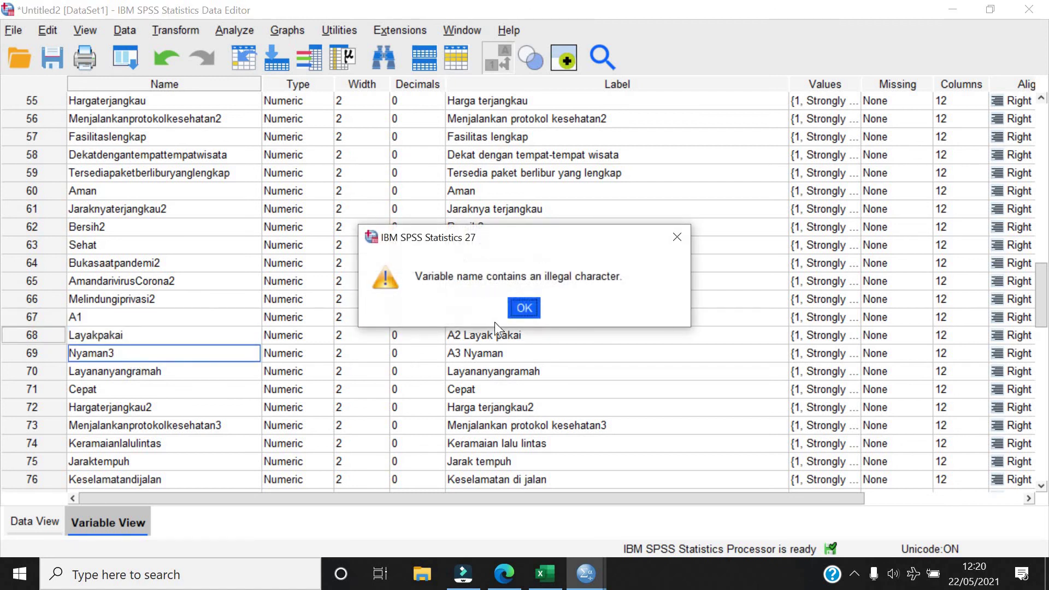
click(512, 309)
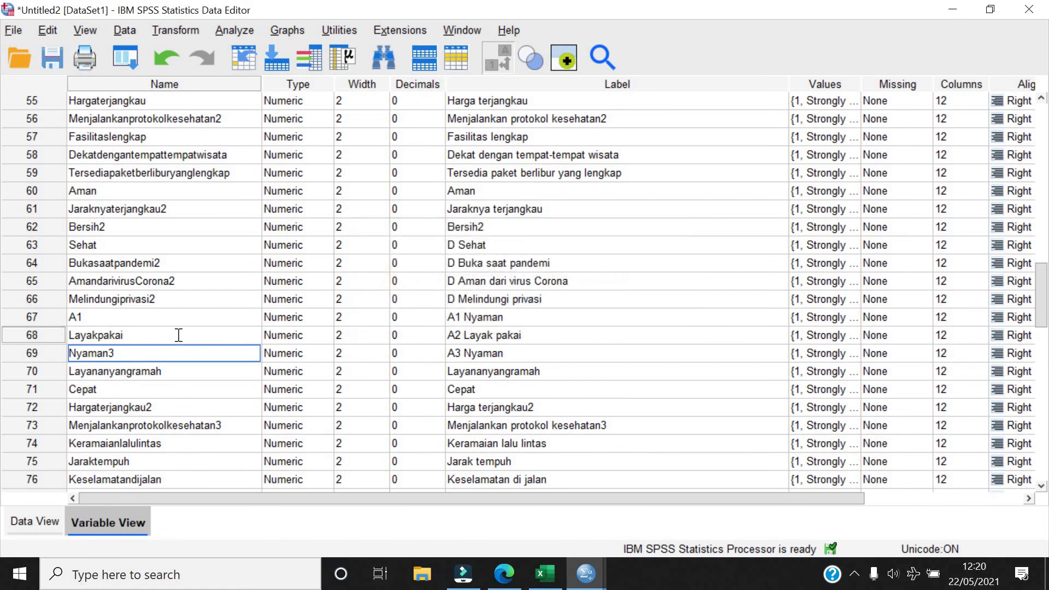
click(177, 335)
text(A2)
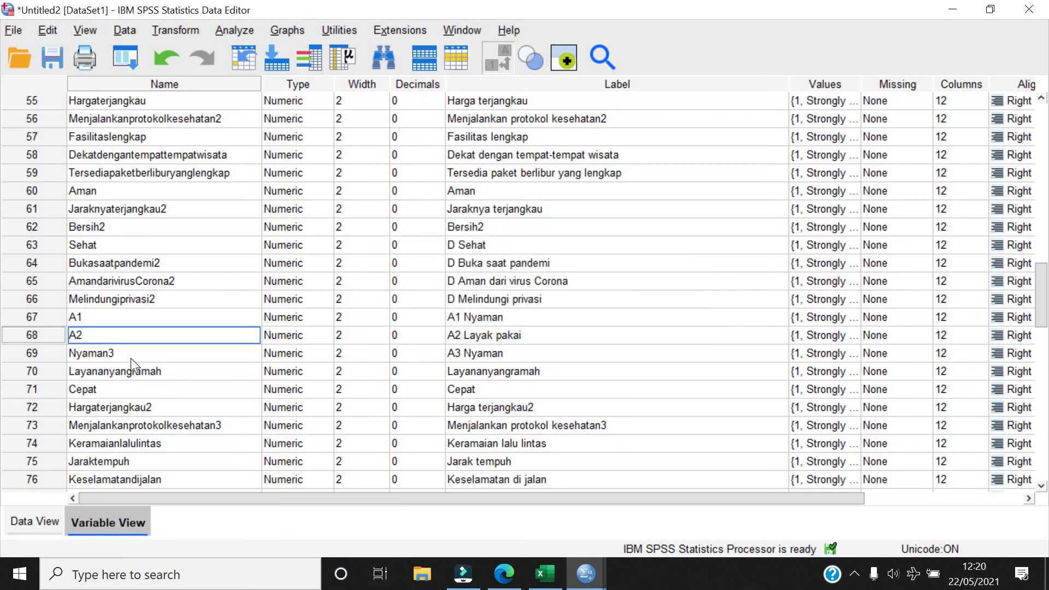
key(Return)
text(A3)
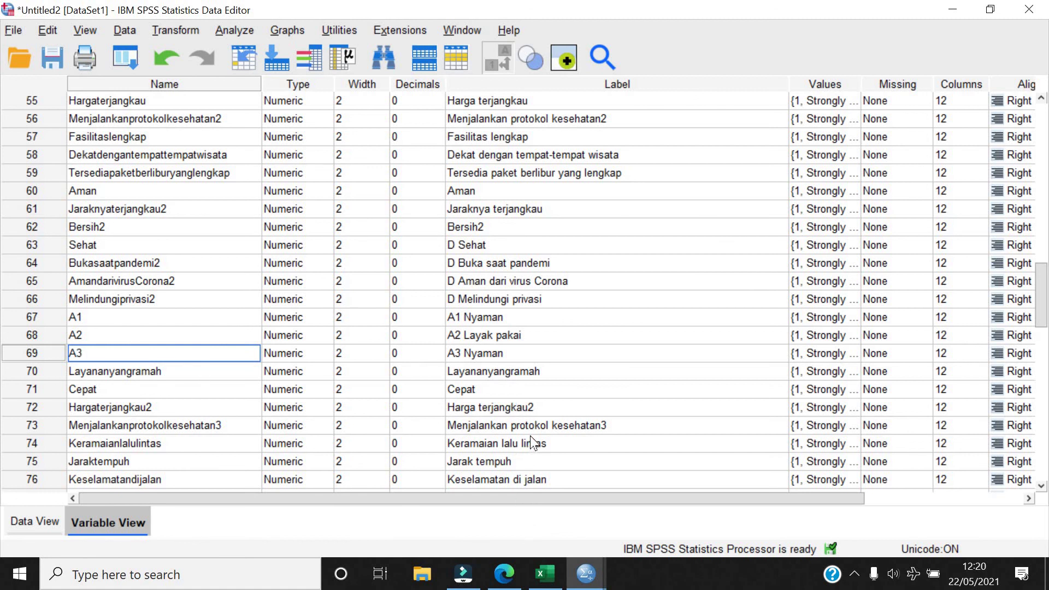
Look through the remaining variables, then switch to Forms and review the items of question 8 and the beginning of question 9
scroll(530, 434, down, 4)
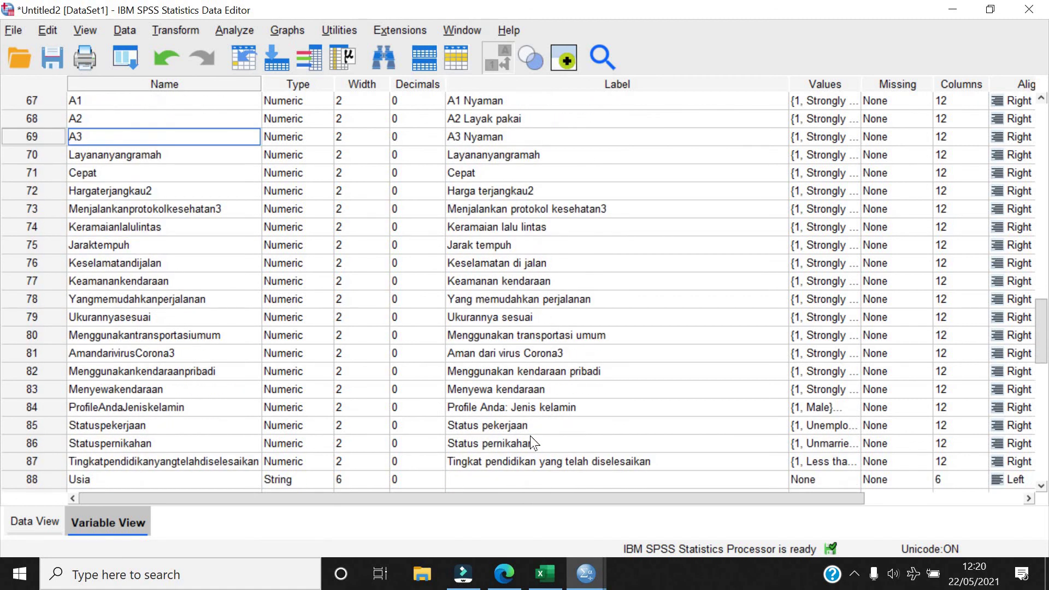
scroll(530, 434, down, 2)
scroll(530, 435, up, 1)
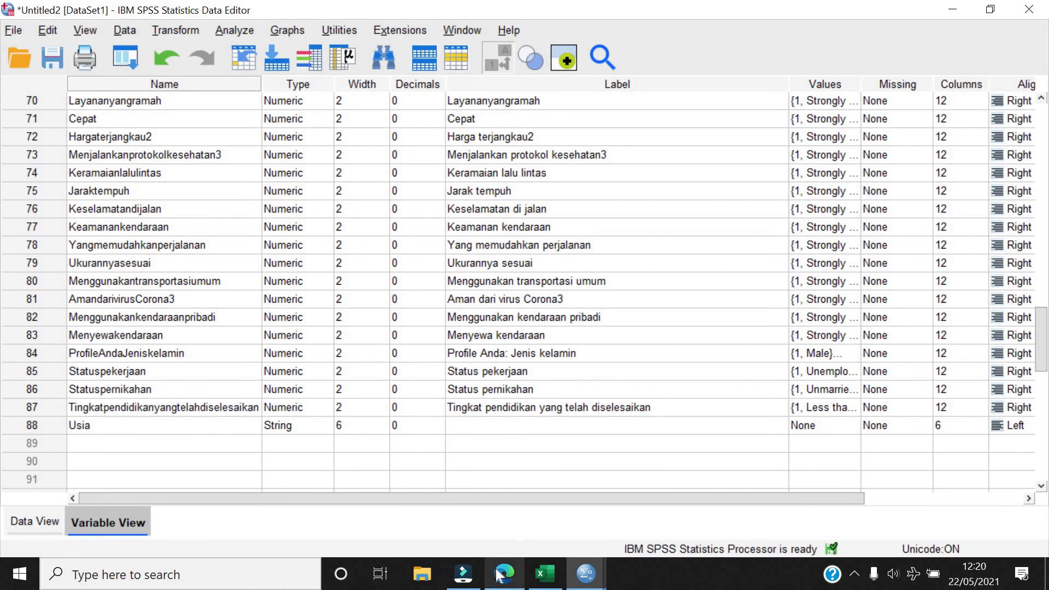
click(498, 574)
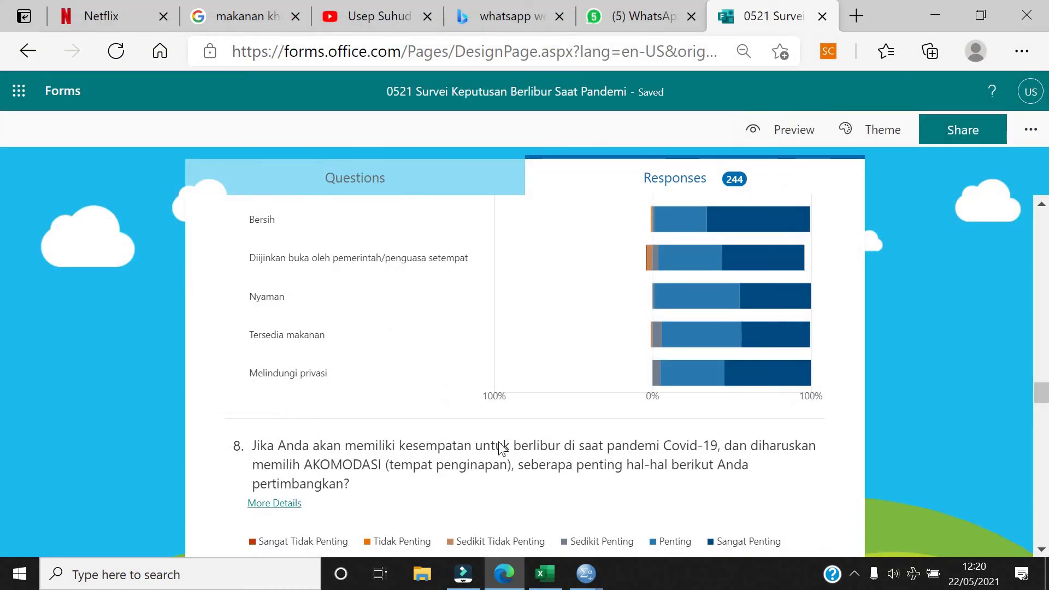
scroll(435, 398, down, 10)
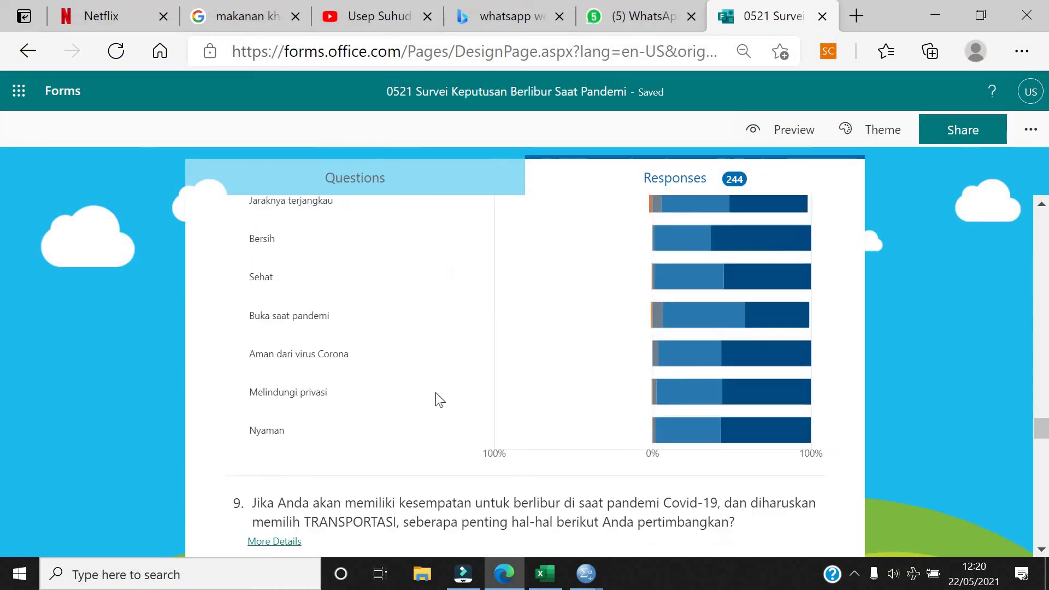
scroll(436, 393, down, 2)
scroll(436, 393, up, 2)
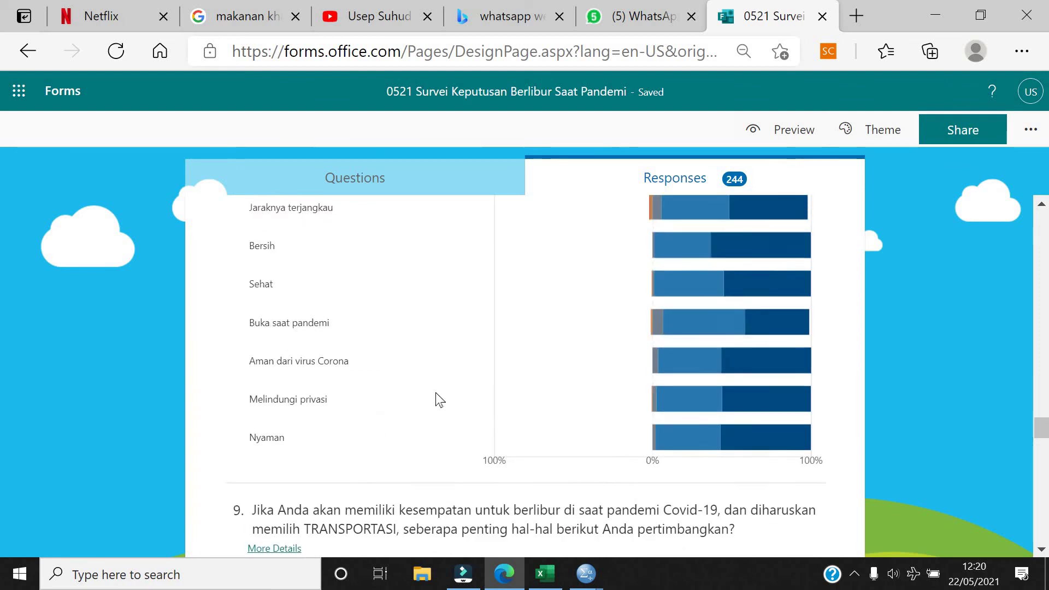
scroll(436, 394, up, 4)
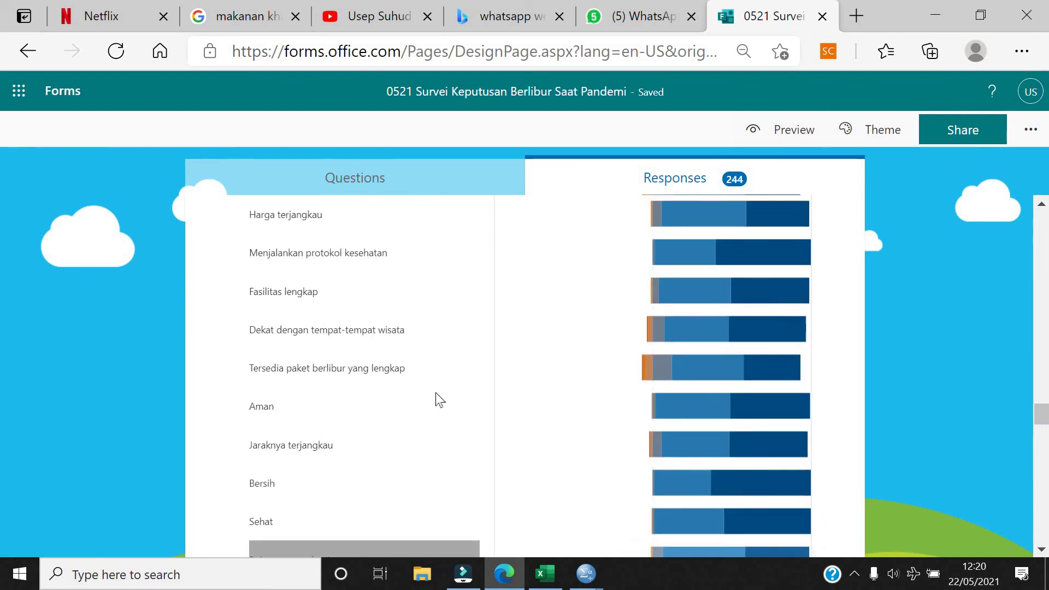
scroll(436, 393, up, 6)
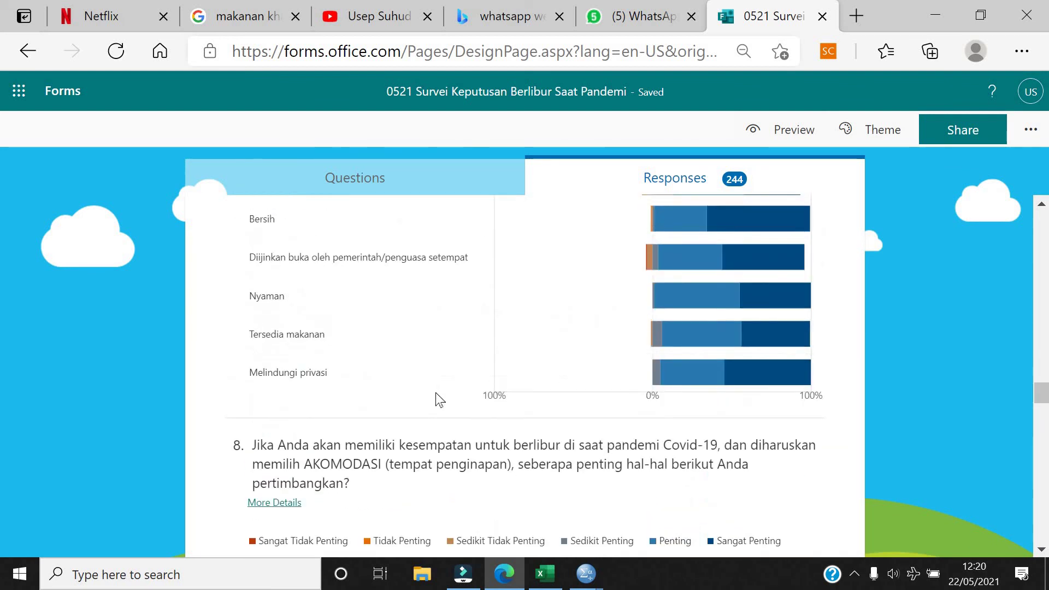
scroll(435, 392, down, 9)
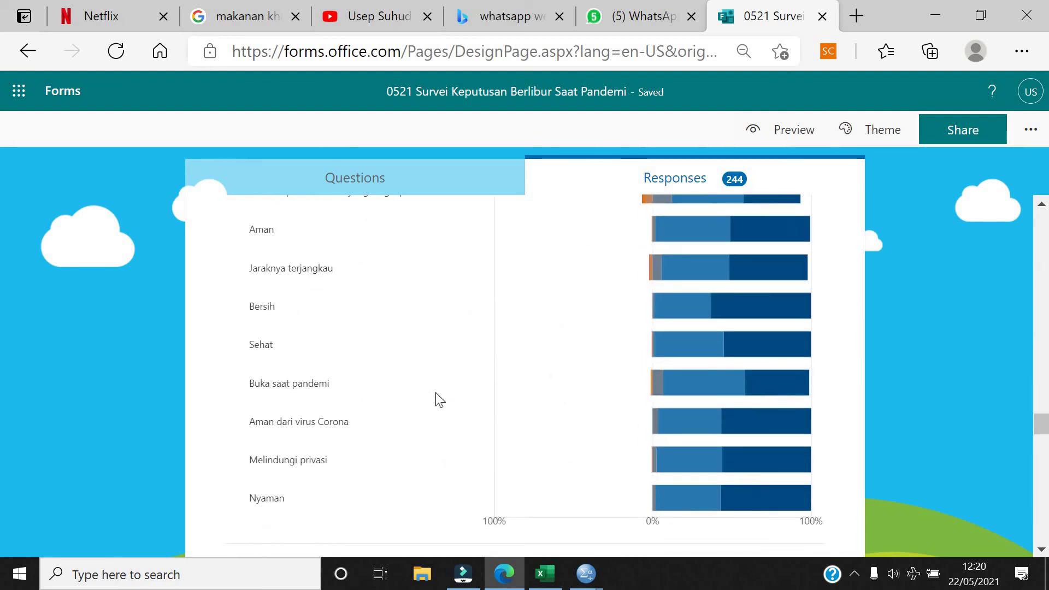
scroll(434, 392, down, 2)
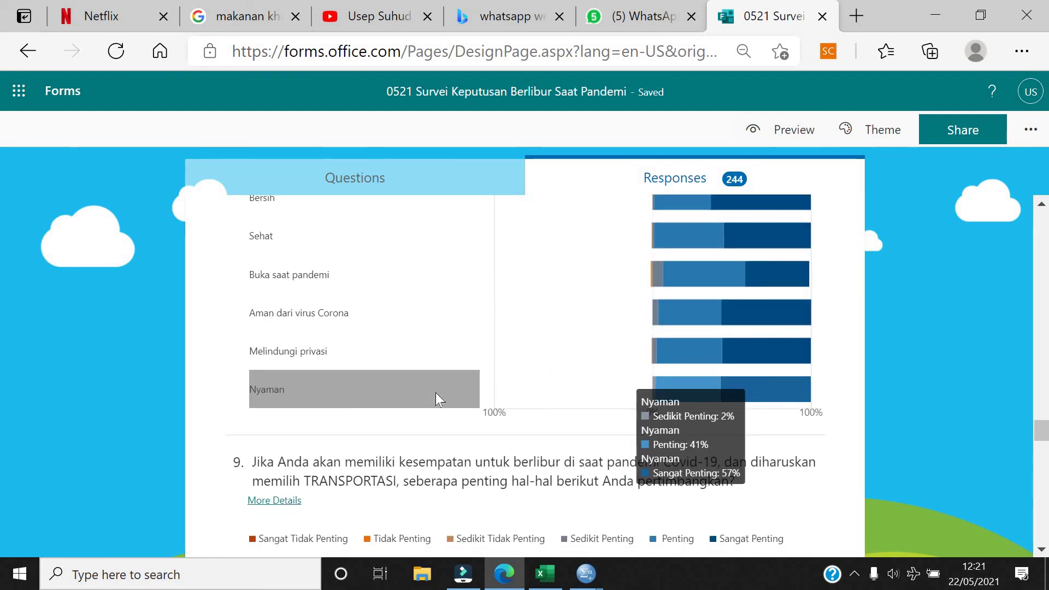
scroll(371, 445, down, 2)
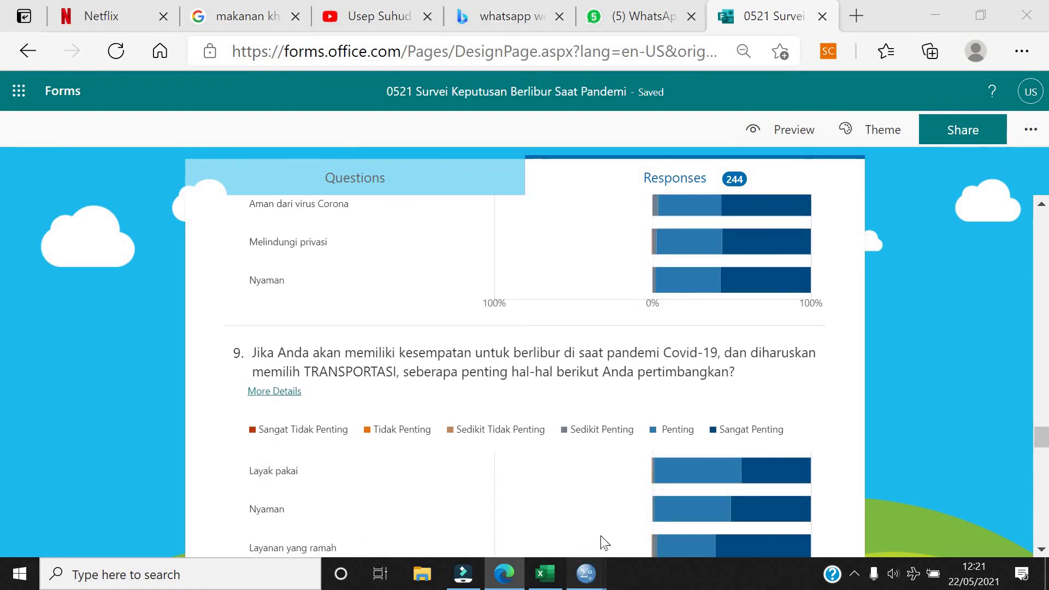
Compare the SPSS variables around row 67 with the last items of accommodation question 8 in Forms
click(634, 485)
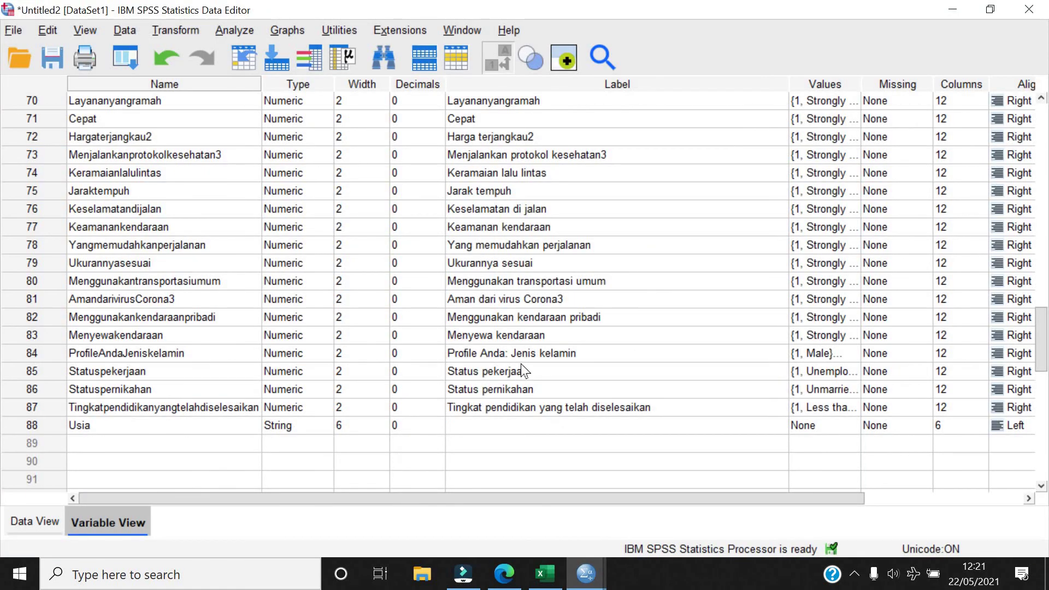
scroll(524, 371, up, 1)
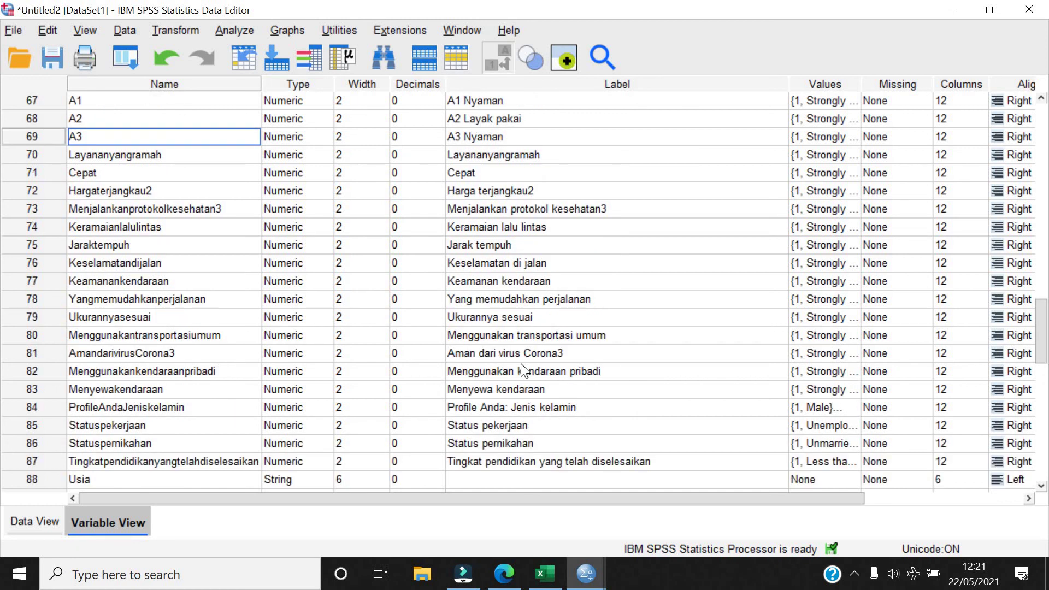
scroll(522, 371, up, 1)
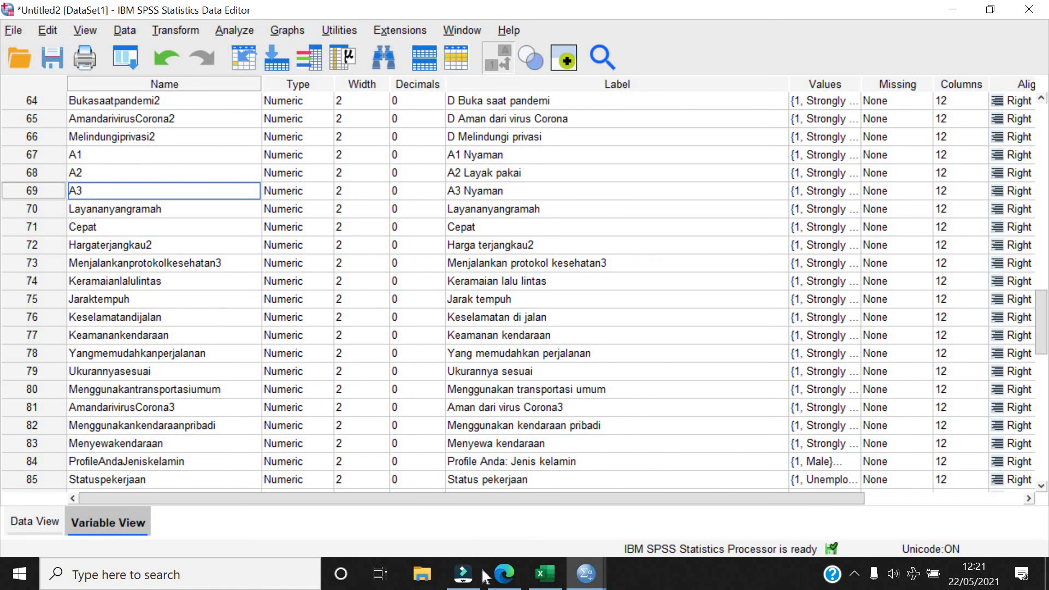
click(503, 573)
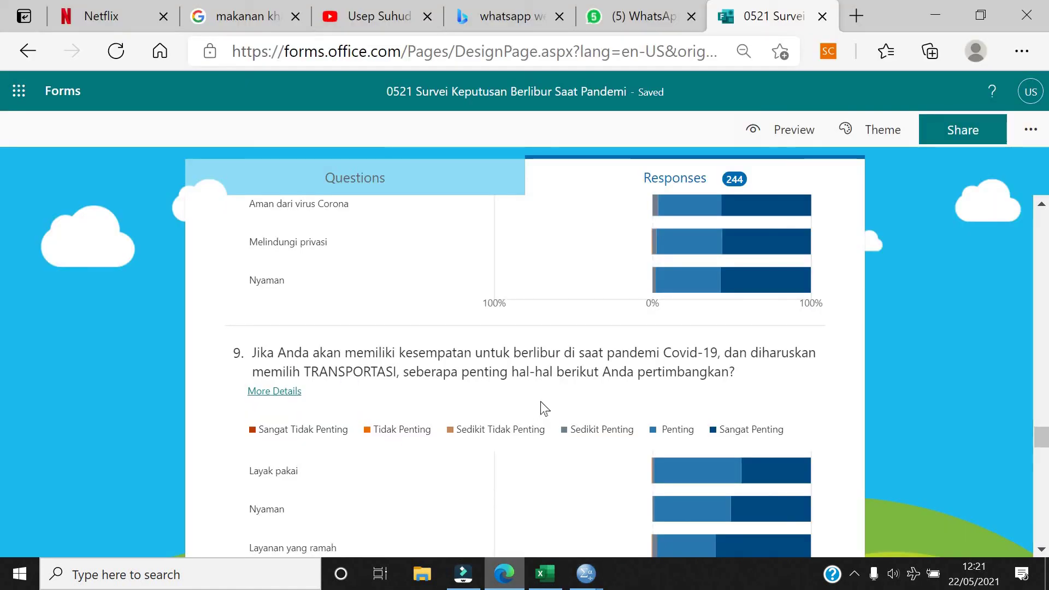
scroll(543, 405, up, 1)
scroll(323, 391, up, 1)
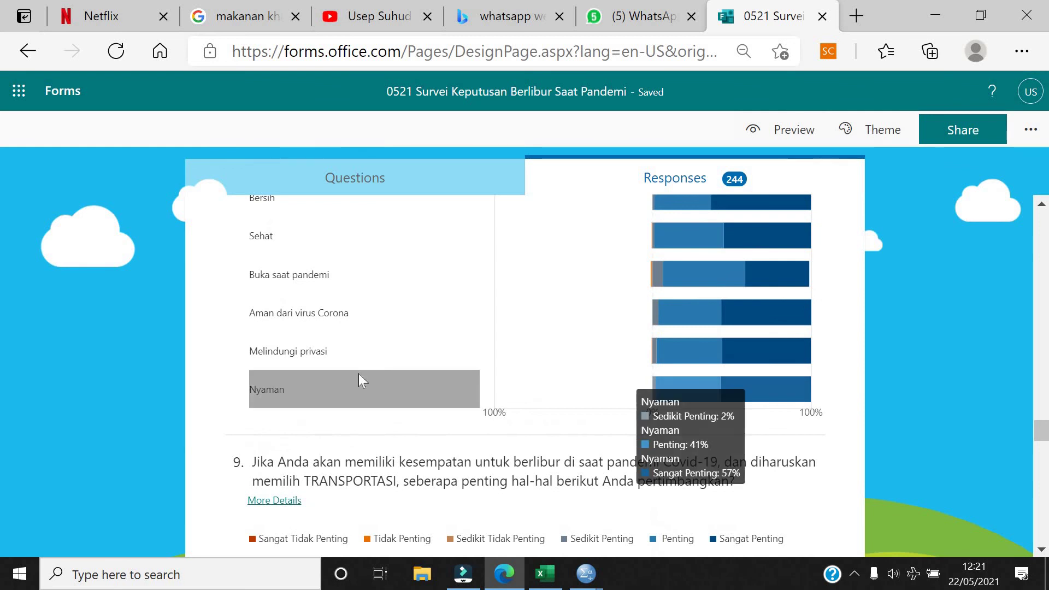
mouse_move(585, 573)
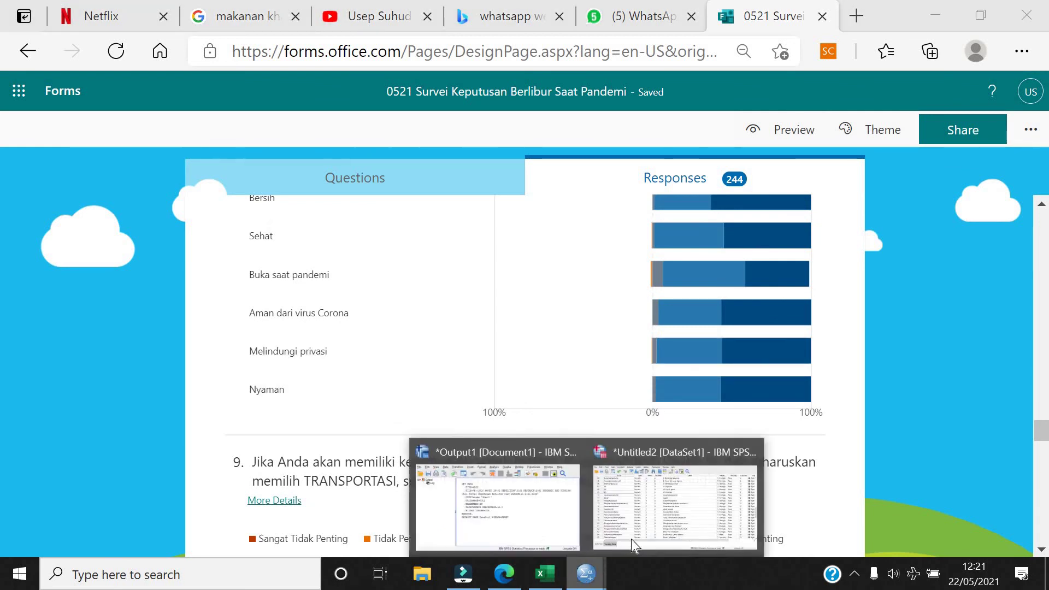
click(634, 544)
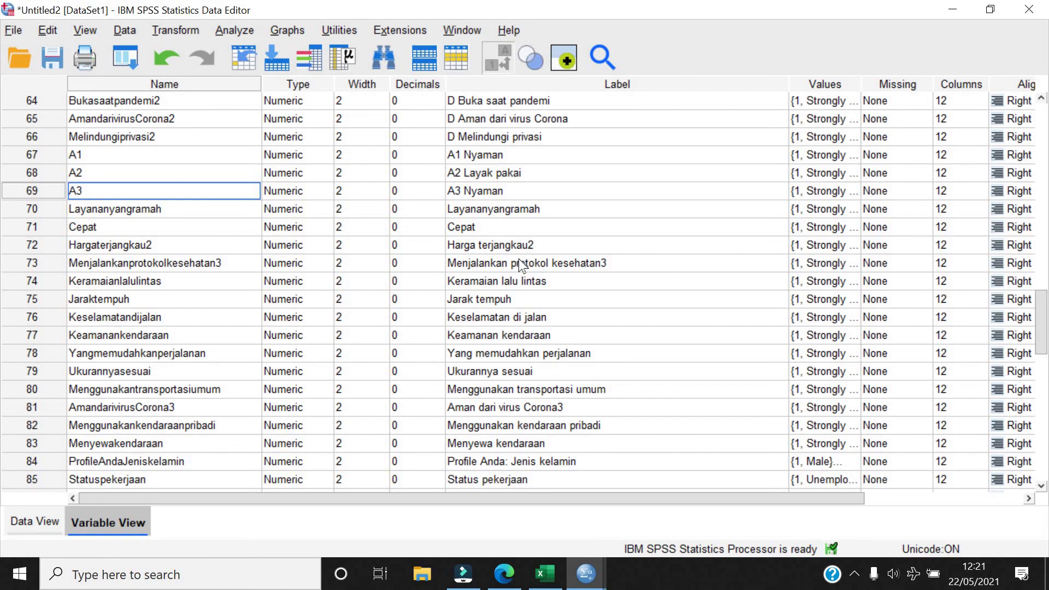
scroll(520, 265, up, 2)
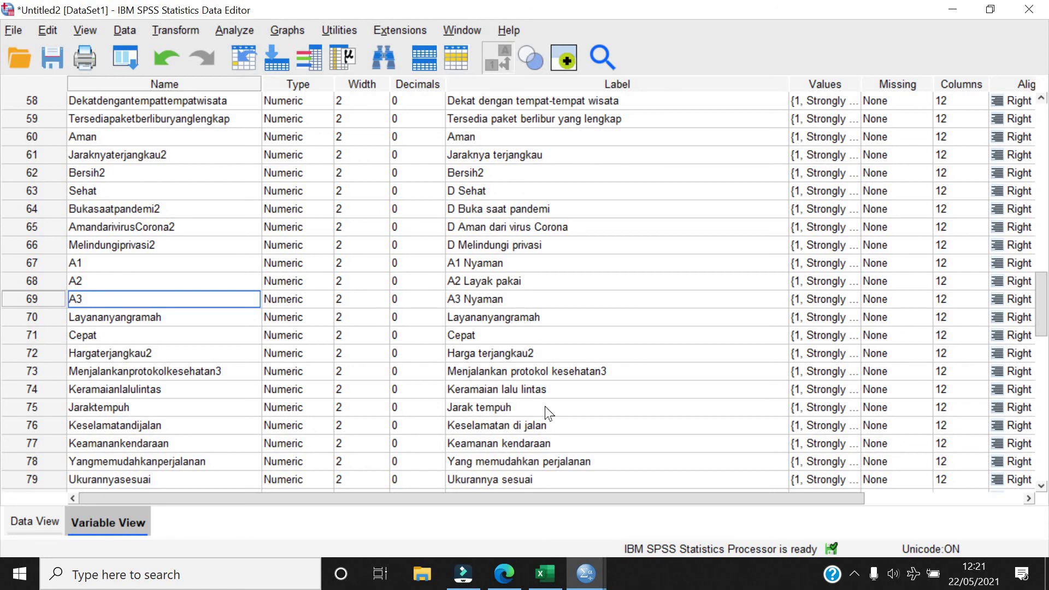
Prefix the labels of variables 83, Menyewa kendaraan, 82, Menggunakan kendaraan pribadi, and 81, Aman dari virus Corona3, with "T" and a space
scroll(545, 407, down, 4)
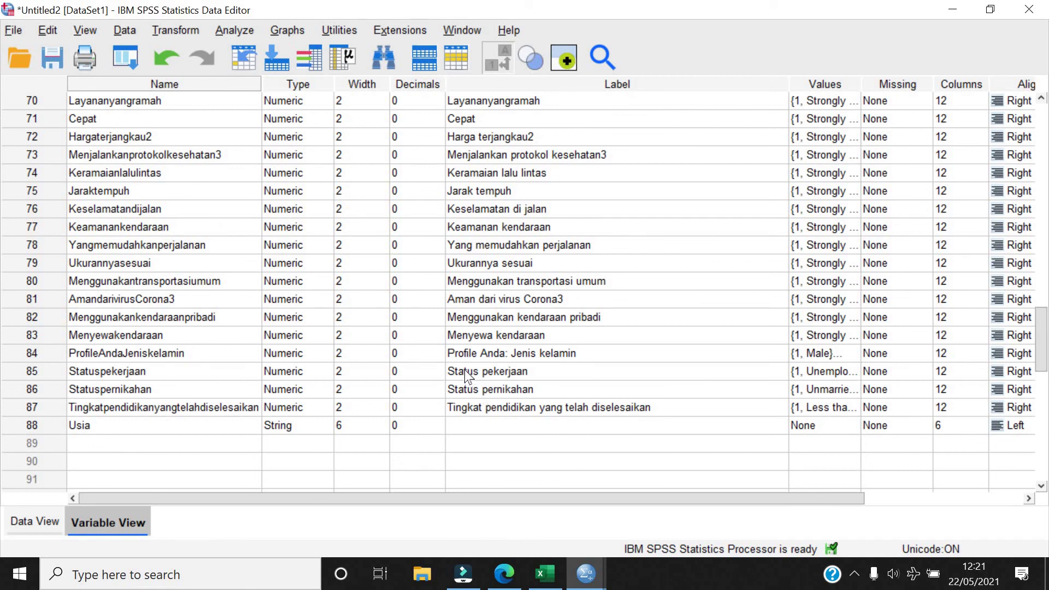
double_click(451, 333)
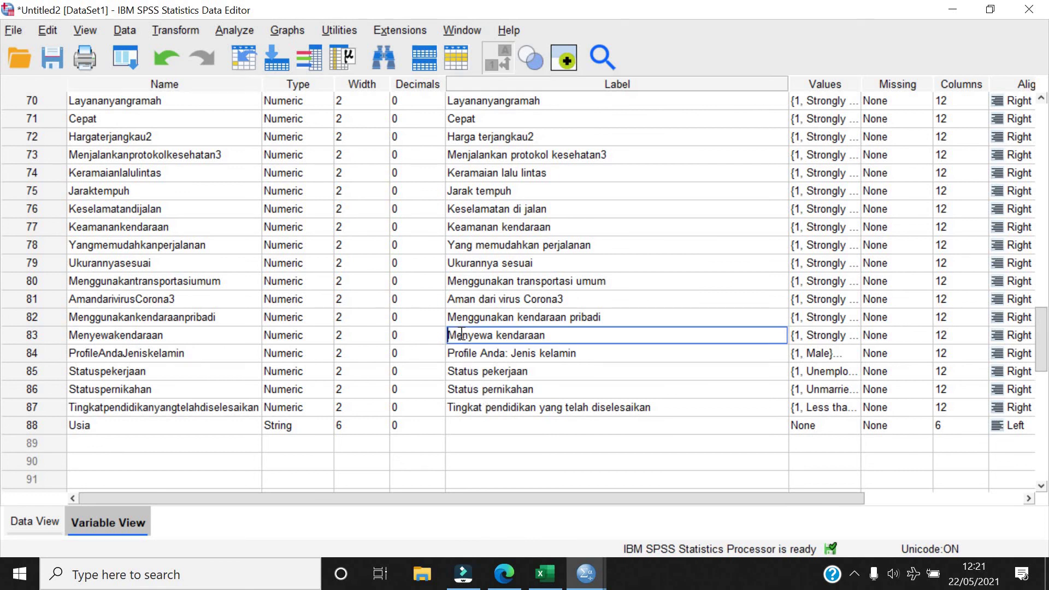
text(T)
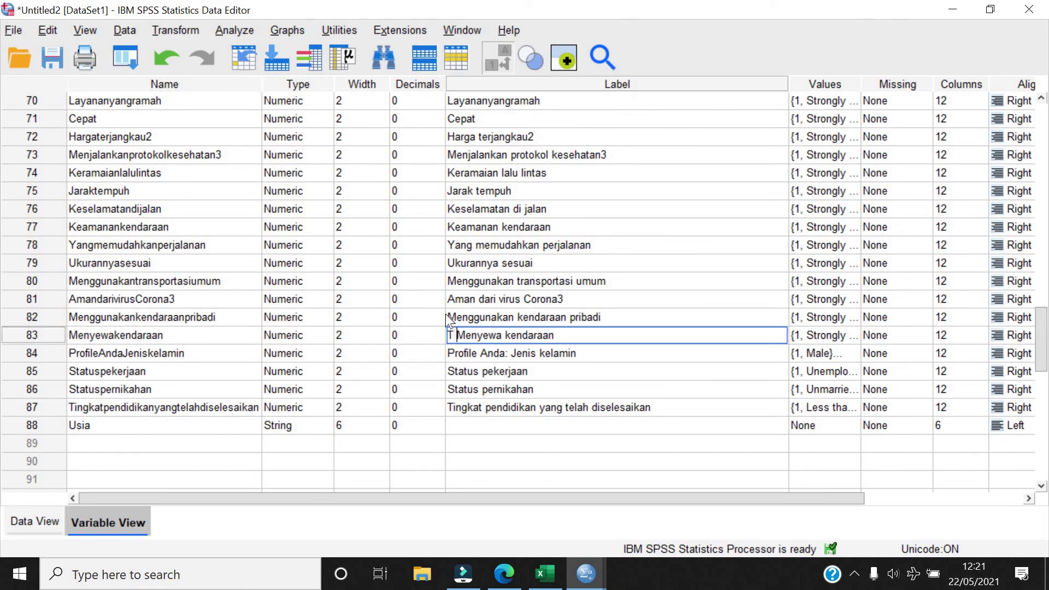
double_click(448, 316)
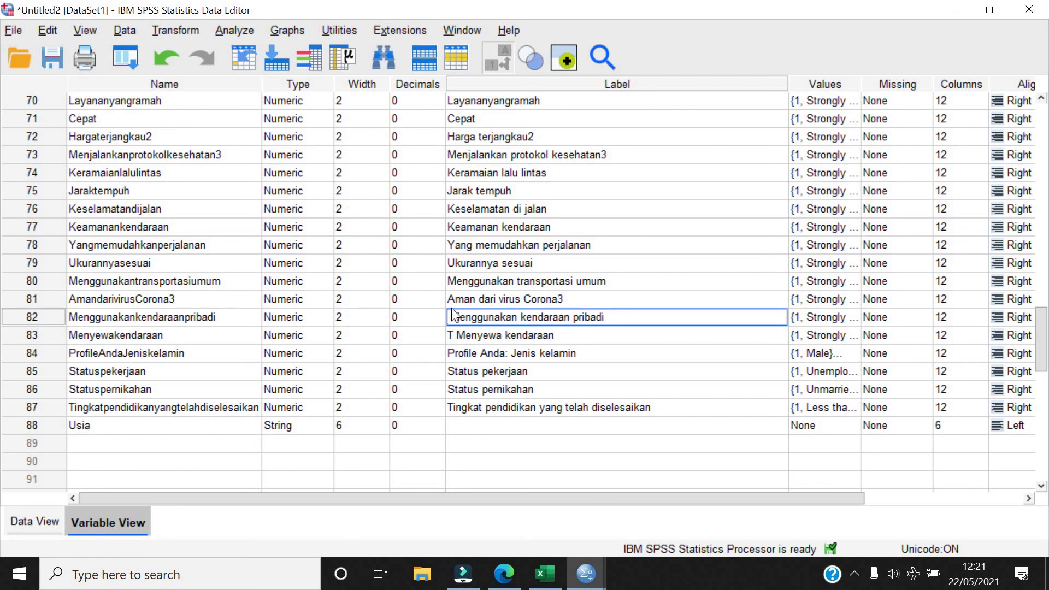
text(T)
key(Up)
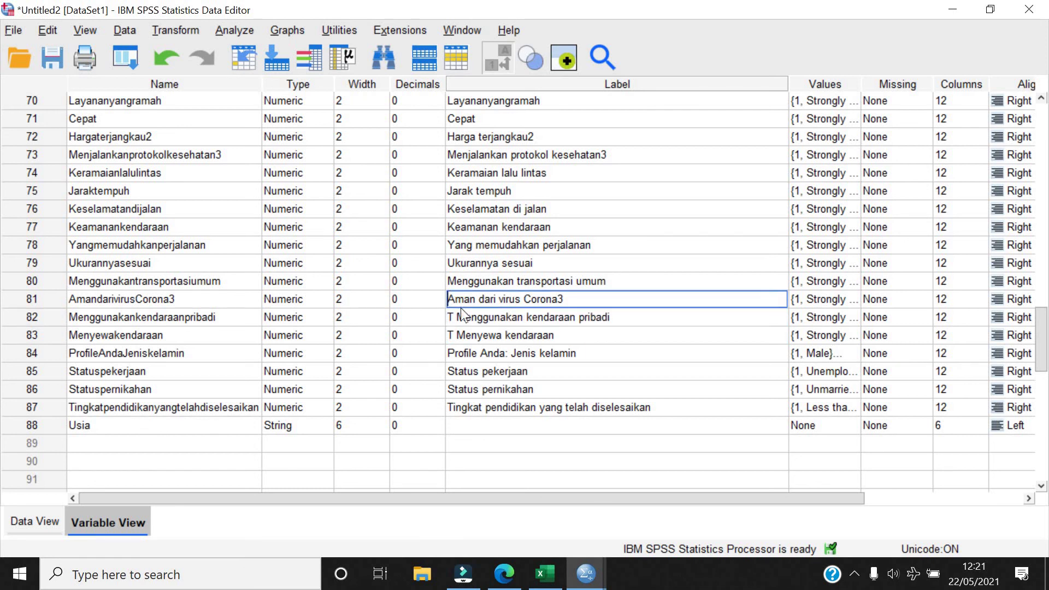
double_click(458, 299)
text(T)
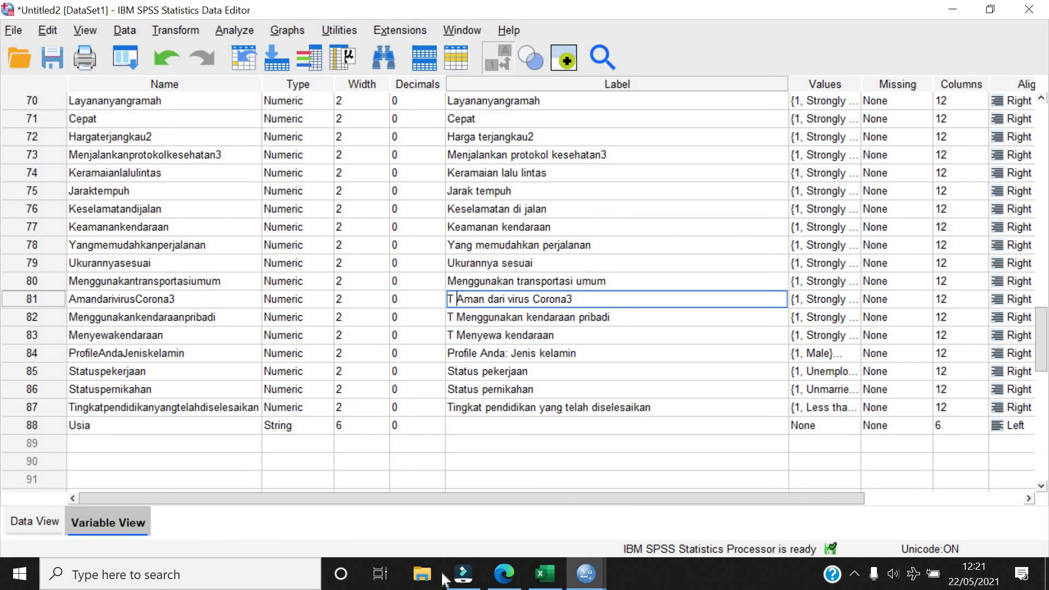
Switch to Forms to check the first items of transport question 9, and return to the SPSS variable list
click(502, 576)
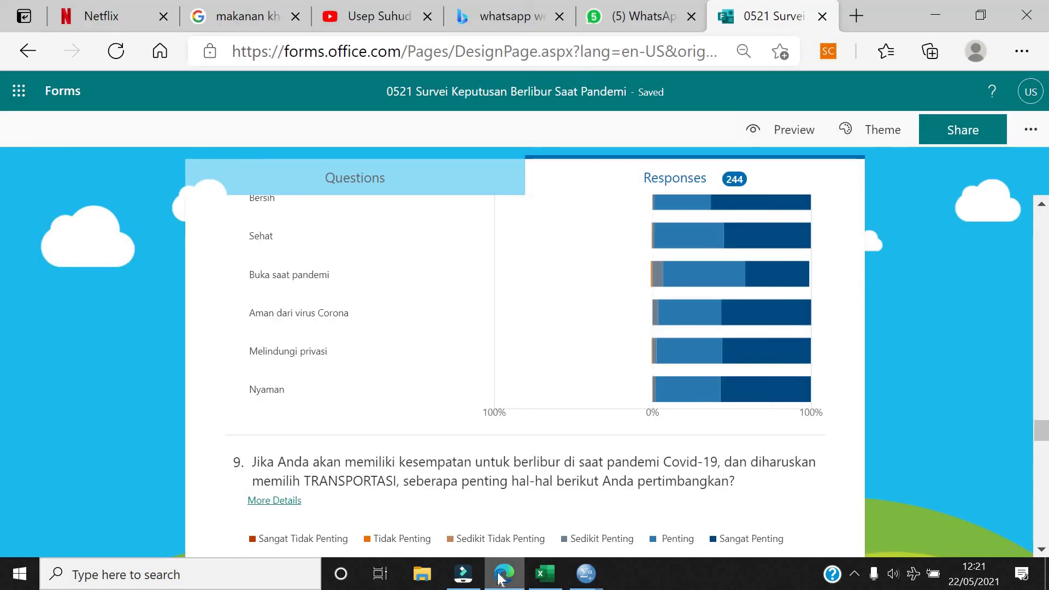
scroll(427, 492, down, 2)
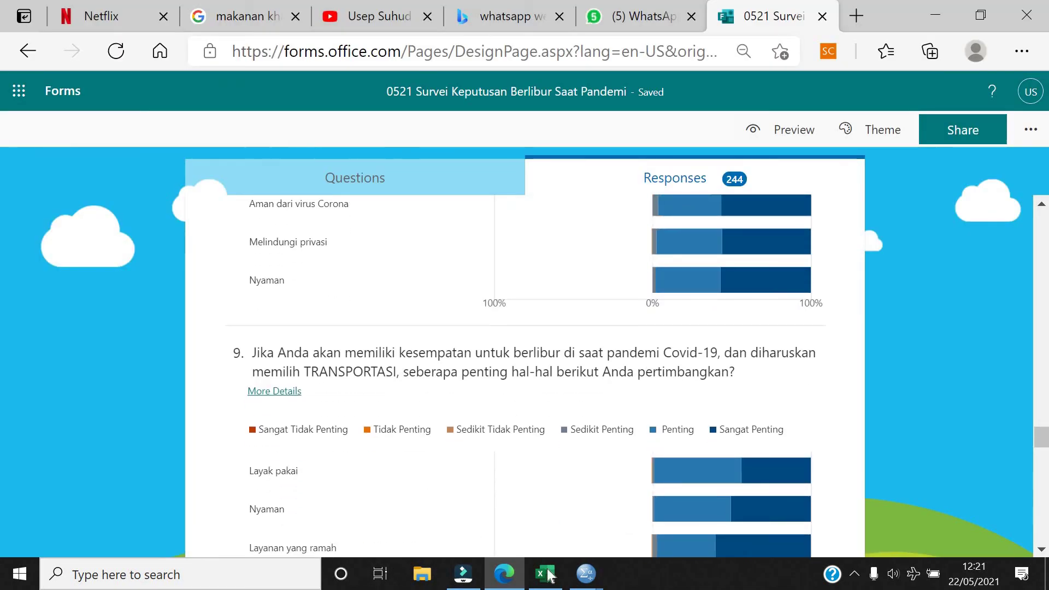
click(585, 573)
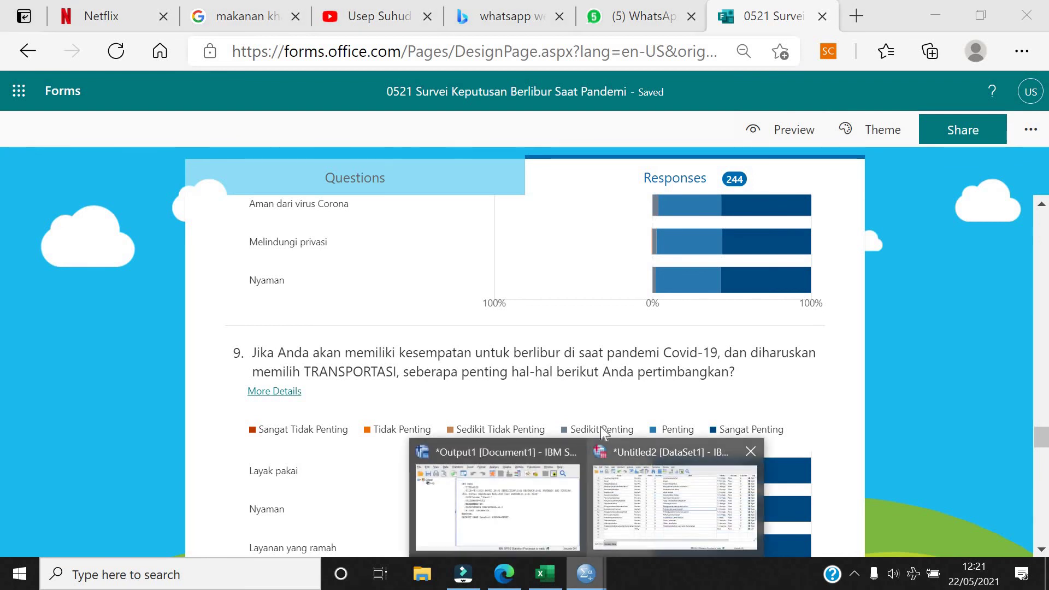
click(611, 453)
scroll(563, 268, up, 1)
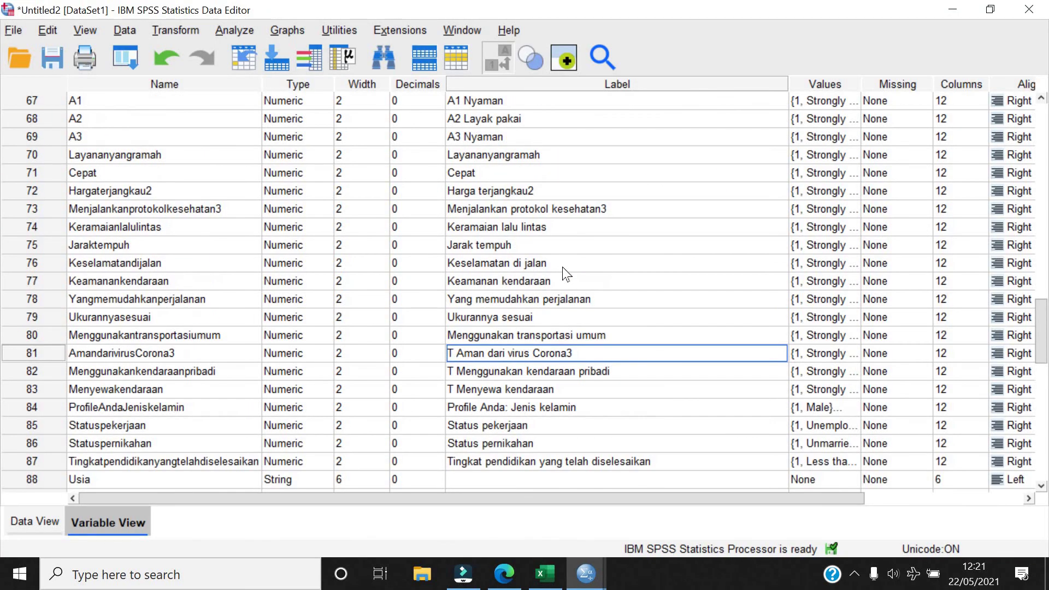
Replace the label codes of variables 68, Layak pakai, and 69, Nyaman, with T1 and T2
double_click(470, 120)
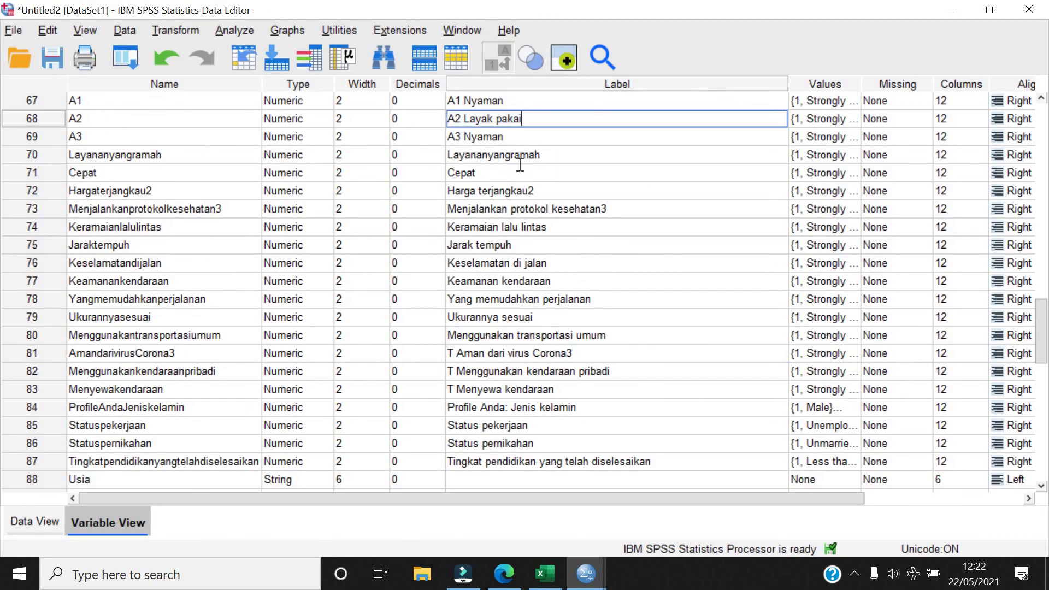
scroll(520, 164, up, 3)
click(455, 173)
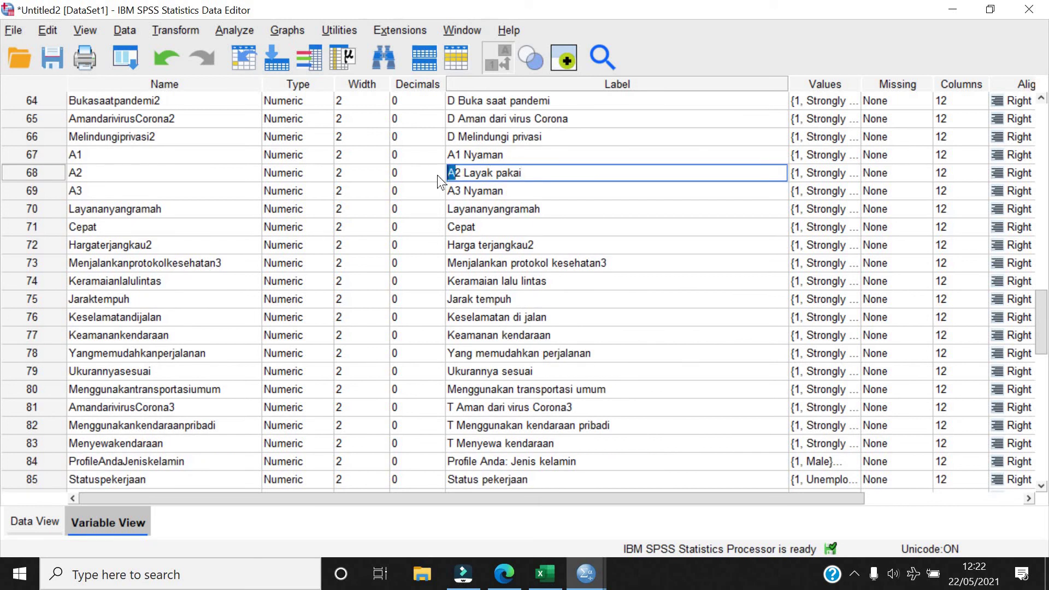
text(T1)
scroll(499, 194, up, 3)
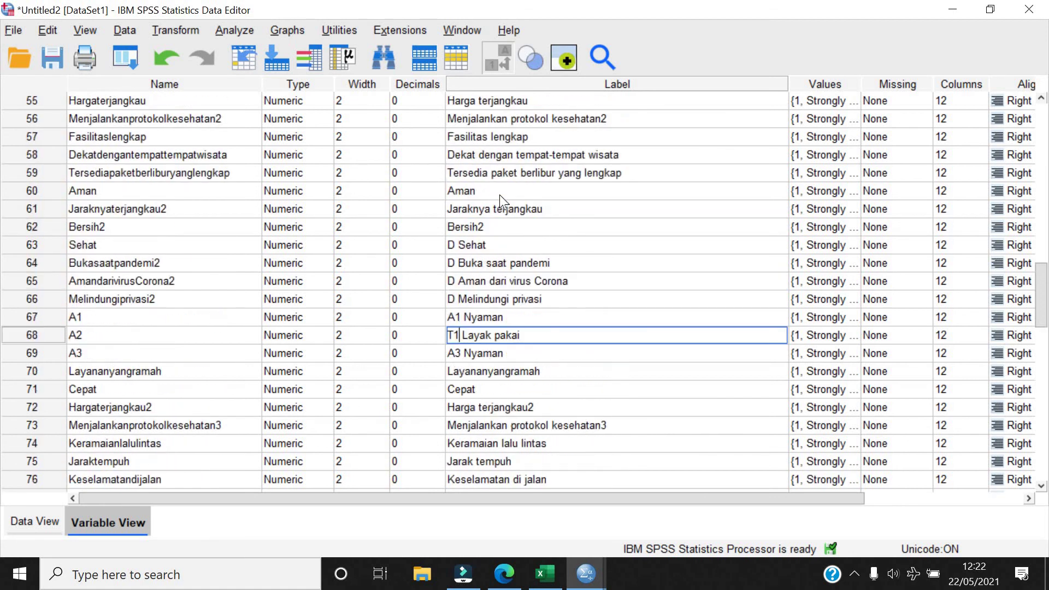
scroll(499, 195, up, 3)
scroll(543, 310, down, 3)
scroll(463, 256, down, 2)
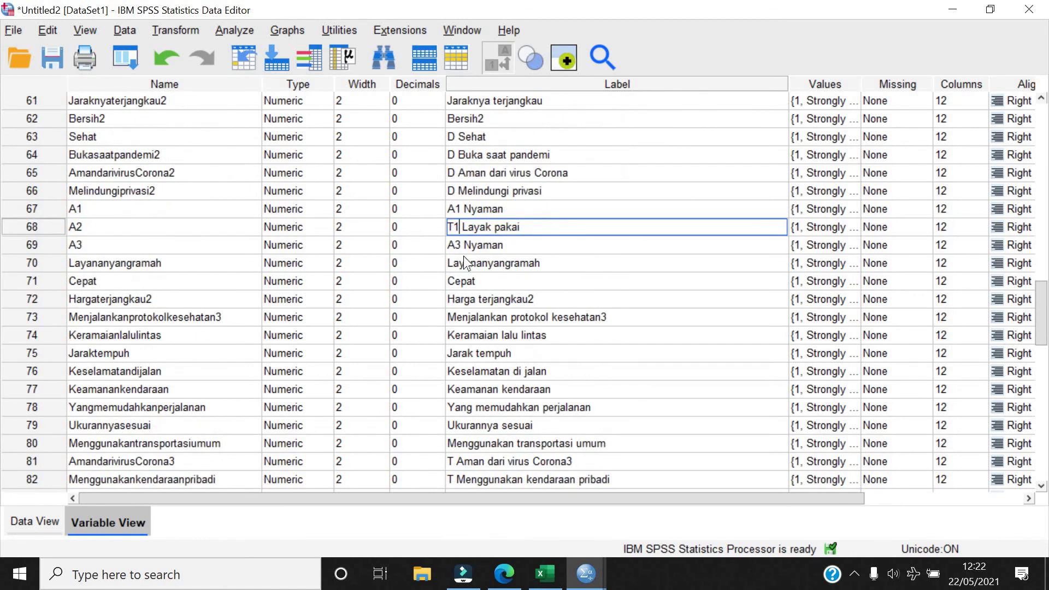
click(456, 247)
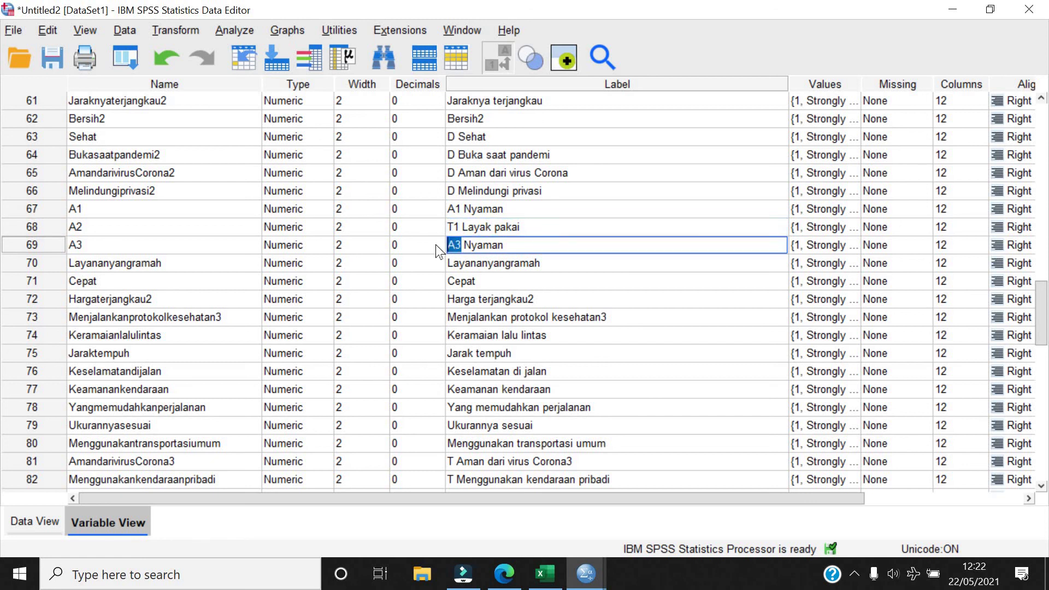
text(T2)
key(Return)
Prefix the labels of variables 70, Layananyangramah, and 71, Cepat, with T3 and T4, each followed by a space
click(449, 264)
text(T3)
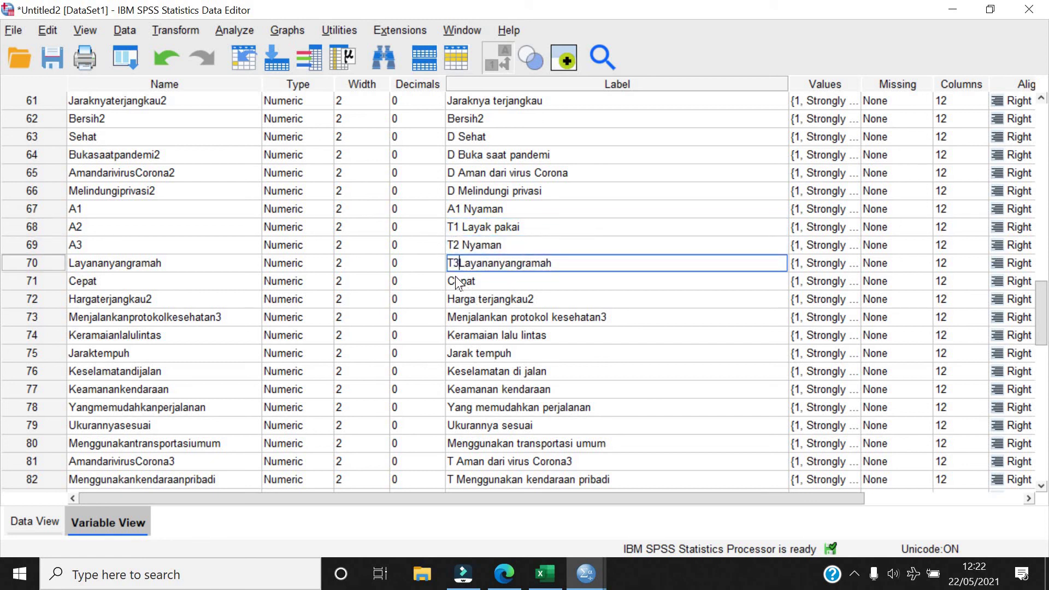
click(449, 281)
text(T)
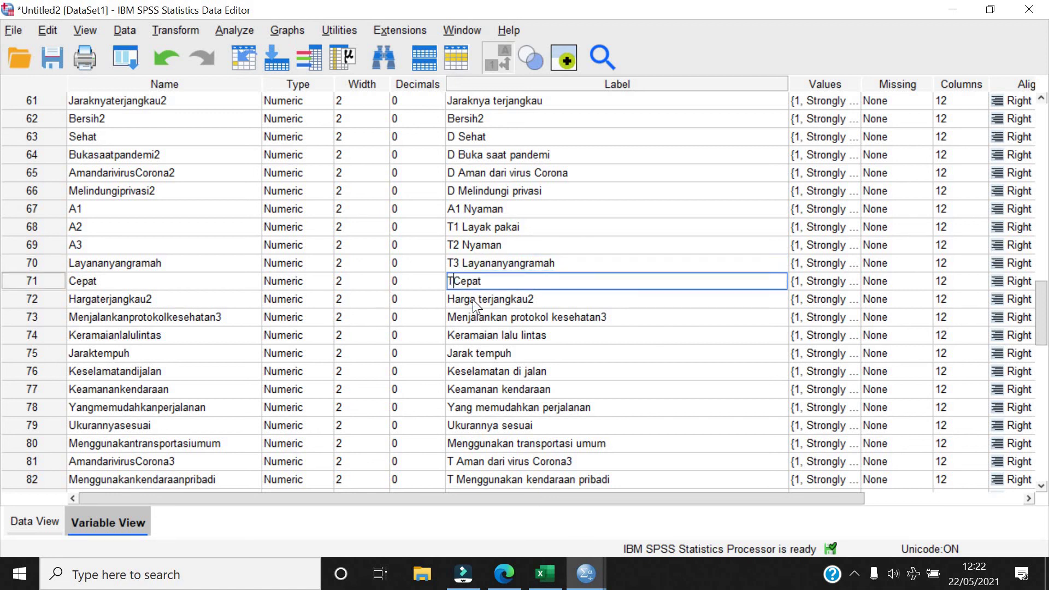
text(4)
Prefix the labels of variables 72, Harga terjangkau2, 73, Menjalankan protokol kesehatan3, and 74, Keramaian lalu lintas, with T4, T5 and T6
click(450, 300)
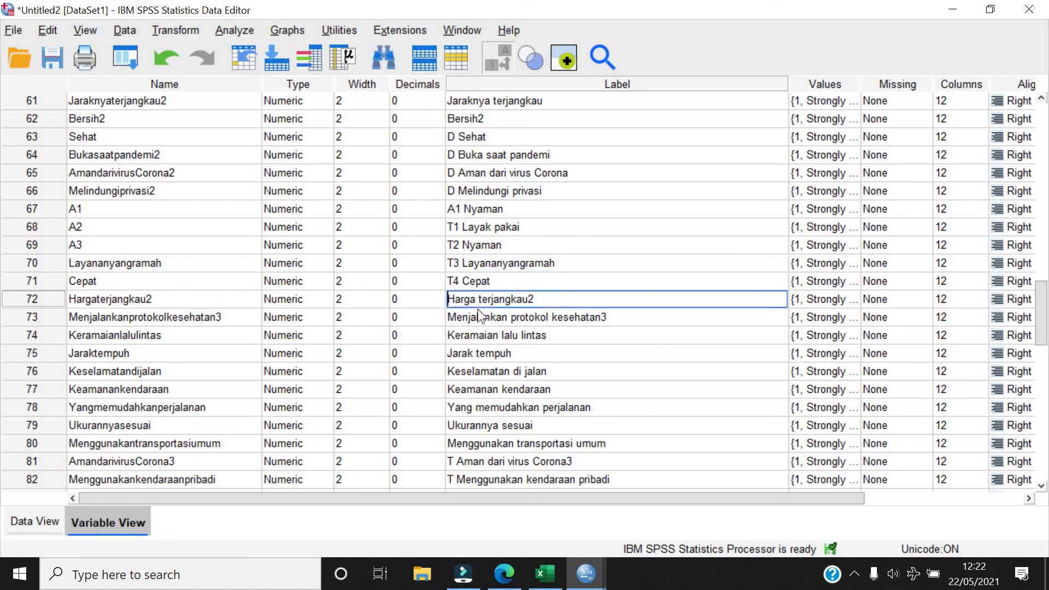
text(T4)
click(449, 317)
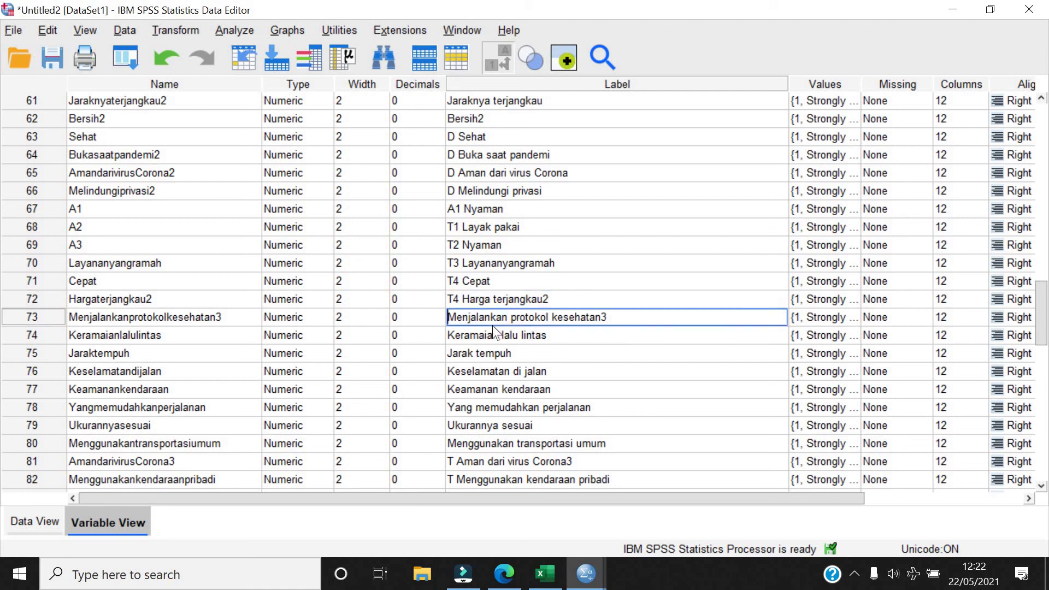
text(T5)
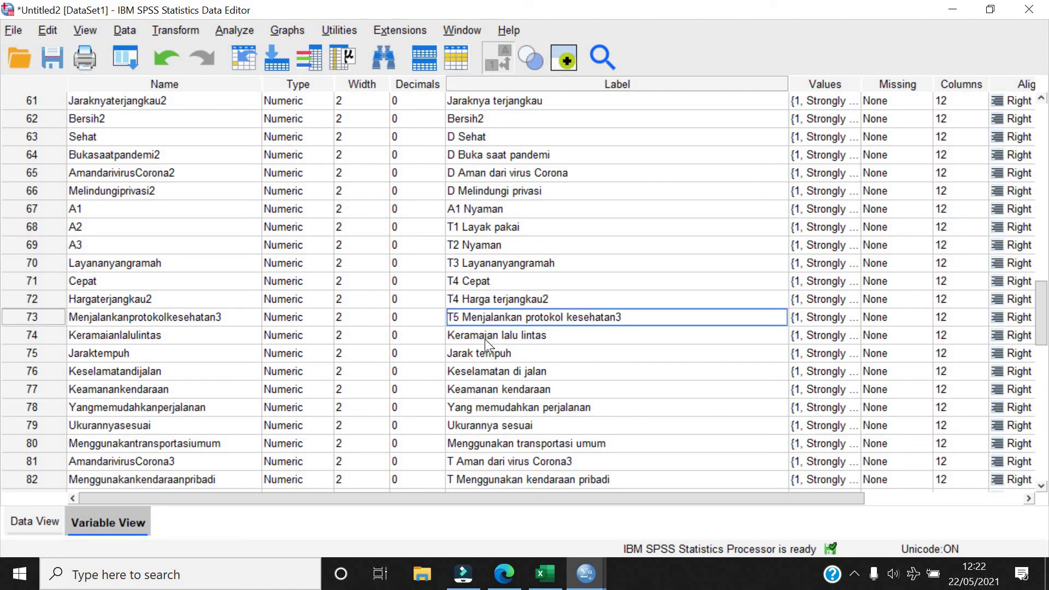
click(447, 336)
click(451, 333)
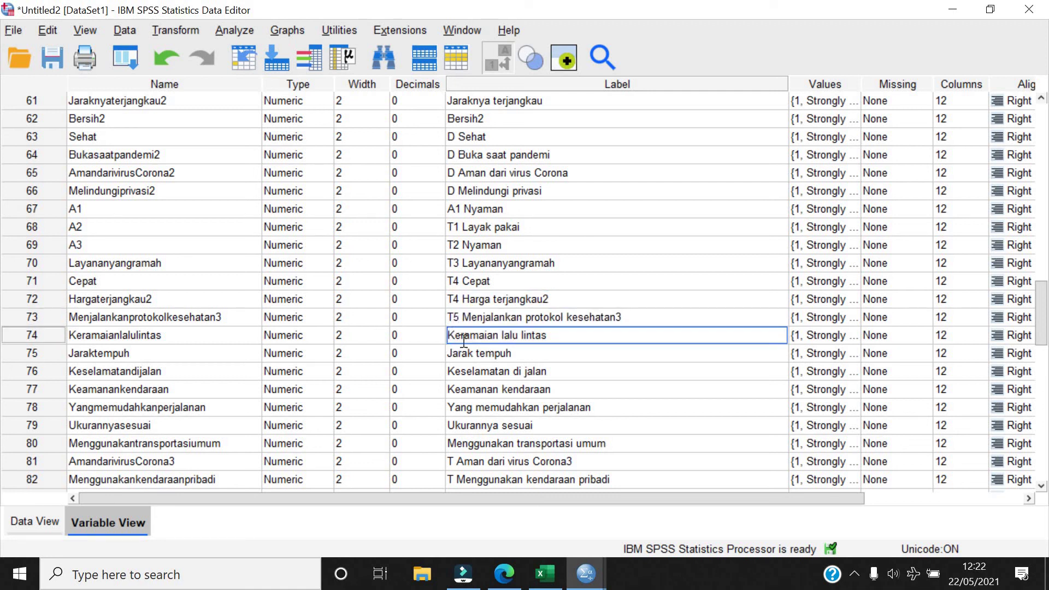
text(T5)
key(BackSpace)
text(6)
Rename variables 68, 69 and 70 as T1, T2 and T3 to match their label codes
double_click(122, 240)
click(41, 251)
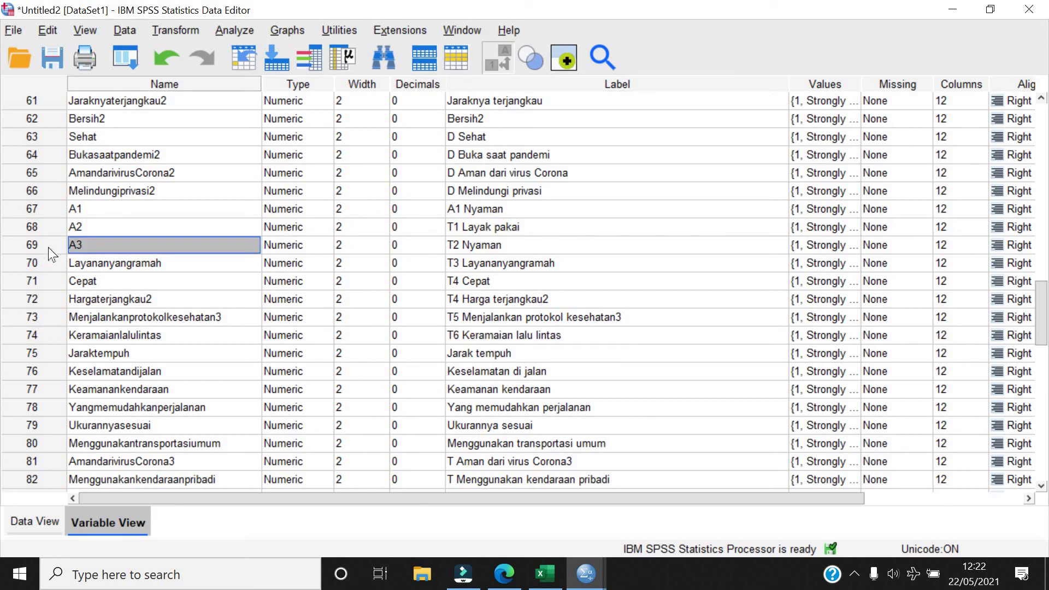
key(Up)
key(BackSpace)
key(BackSpace)
text(T1)
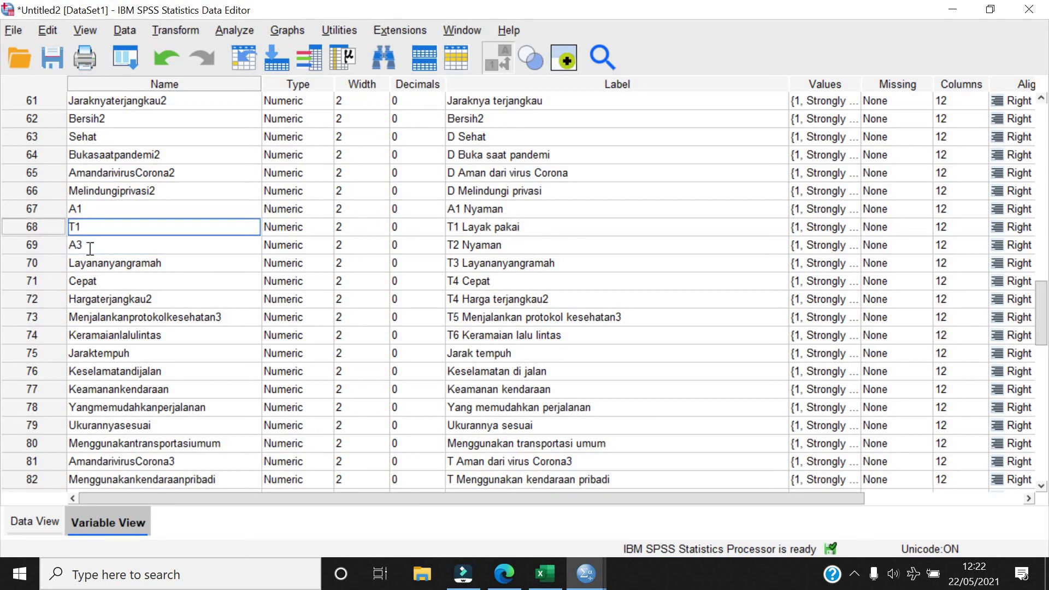
click(44, 247)
text(T)
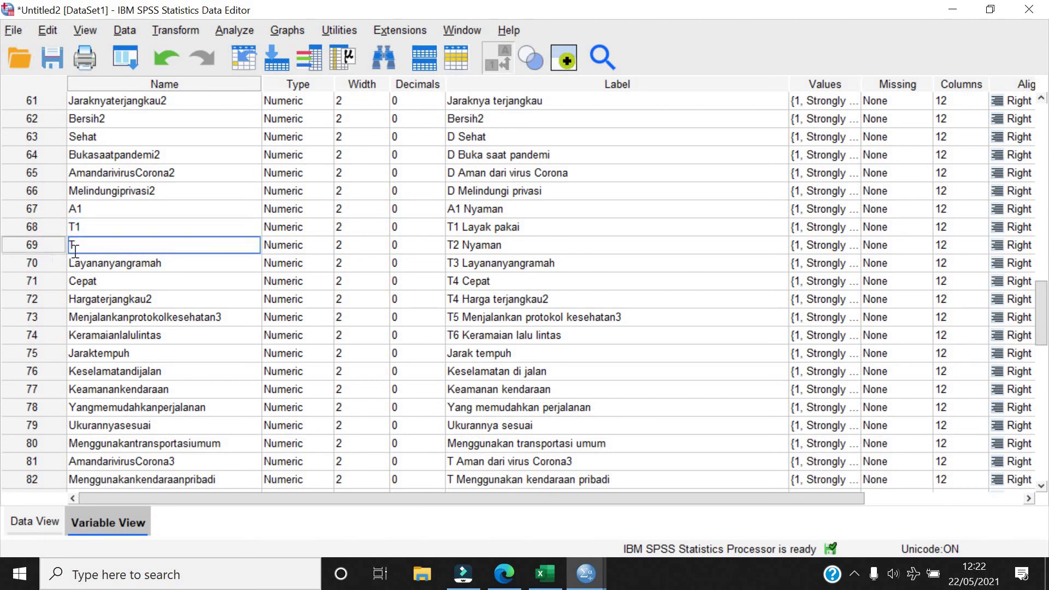
text(2)
click(181, 262)
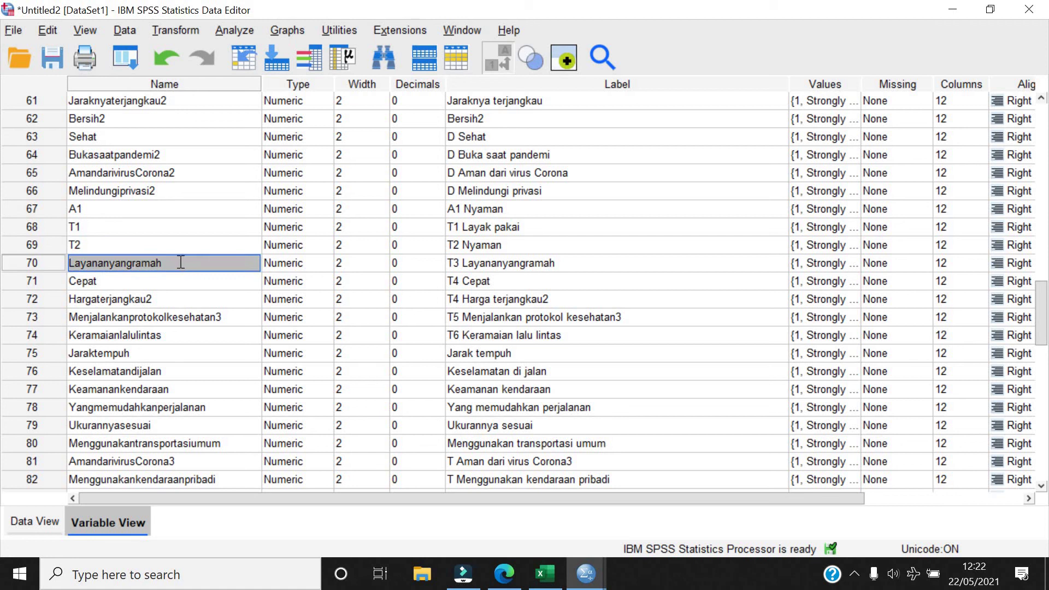
key(ctrl+a)
text(T3)
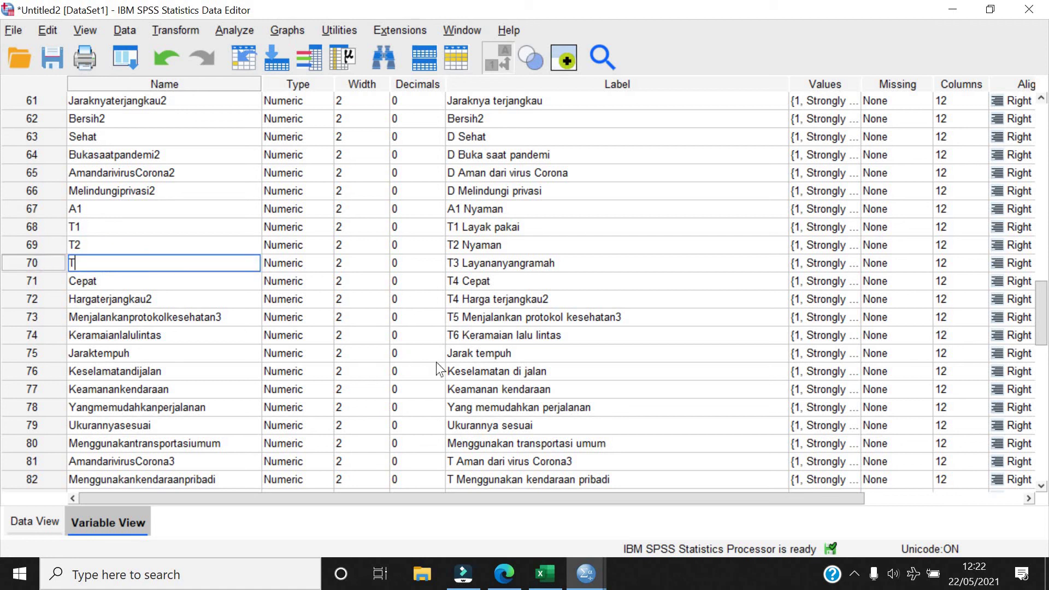
Prefix the labels of variables 75, Jarak tempuh, 76, Keselamatan di jalan, and 77, Keamanan kendaraan, with T7, T8 and T9
click(450, 356)
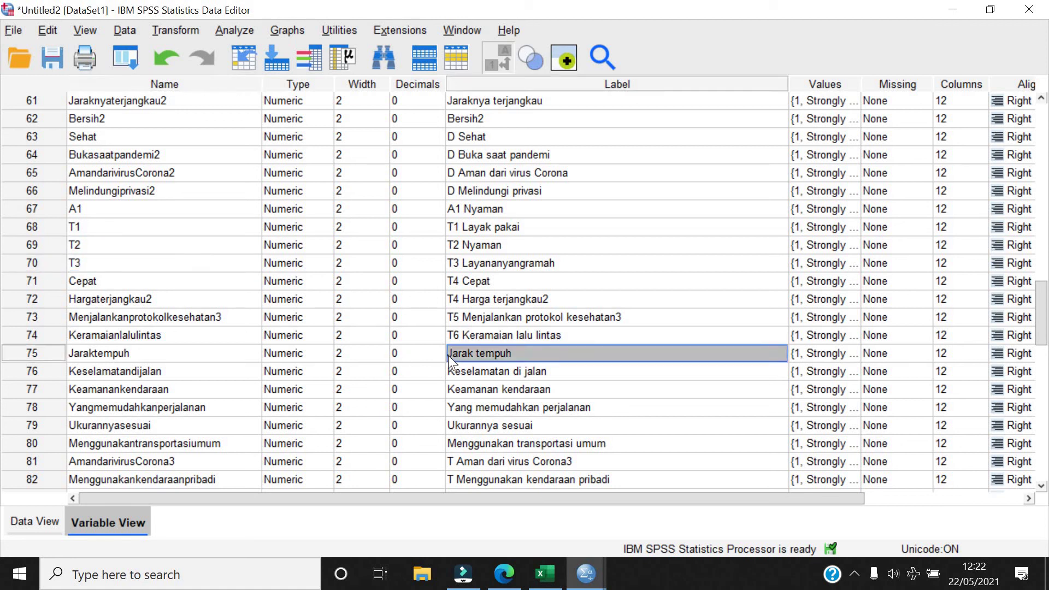
click(451, 355)
text(T7)
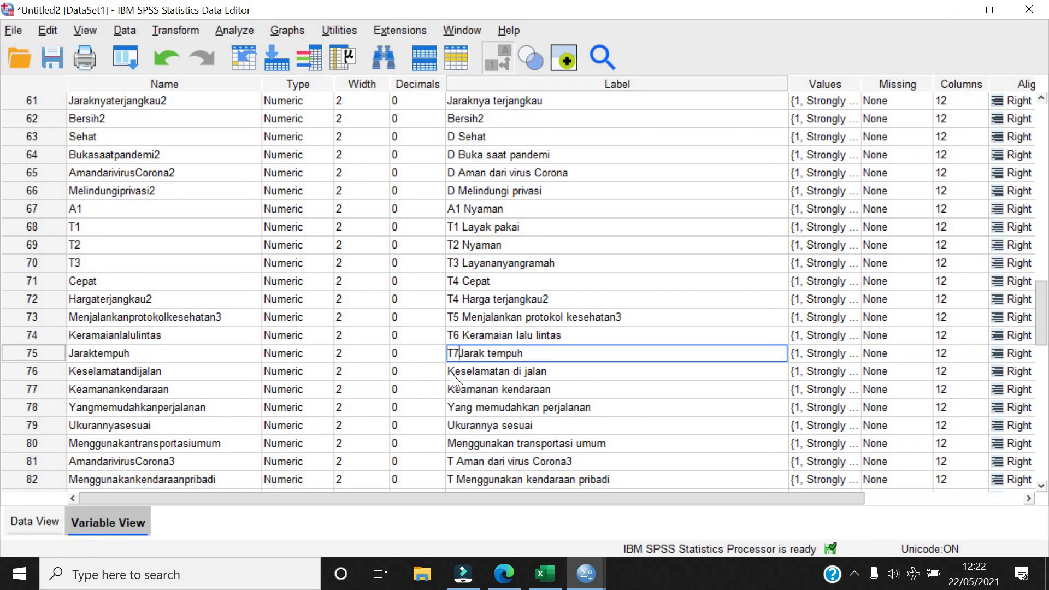
click(451, 373)
click(451, 373)
text(T8)
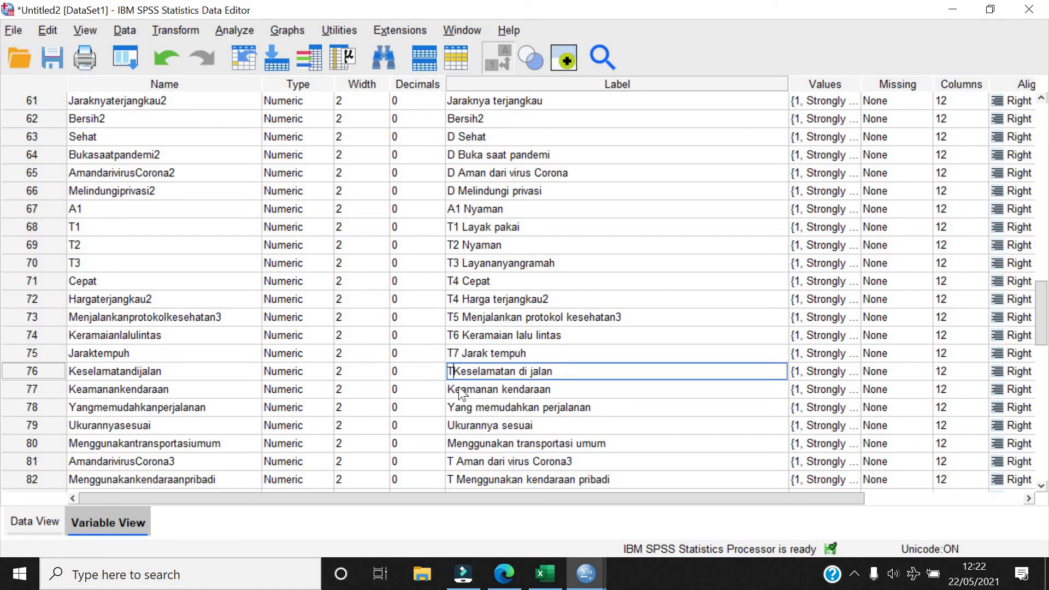
click(450, 389)
click(450, 389)
text(T)
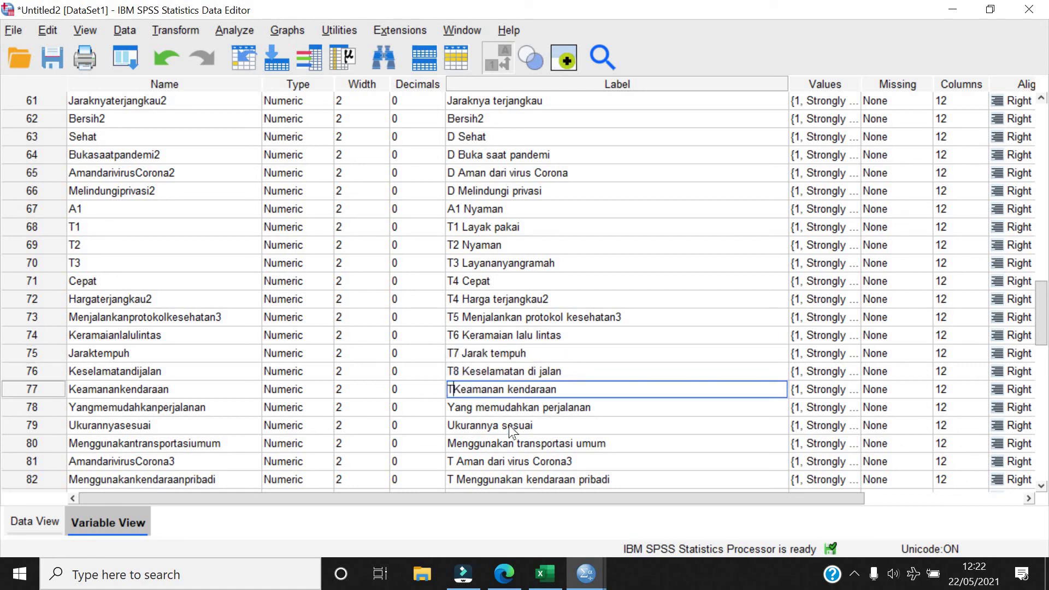
text(9)
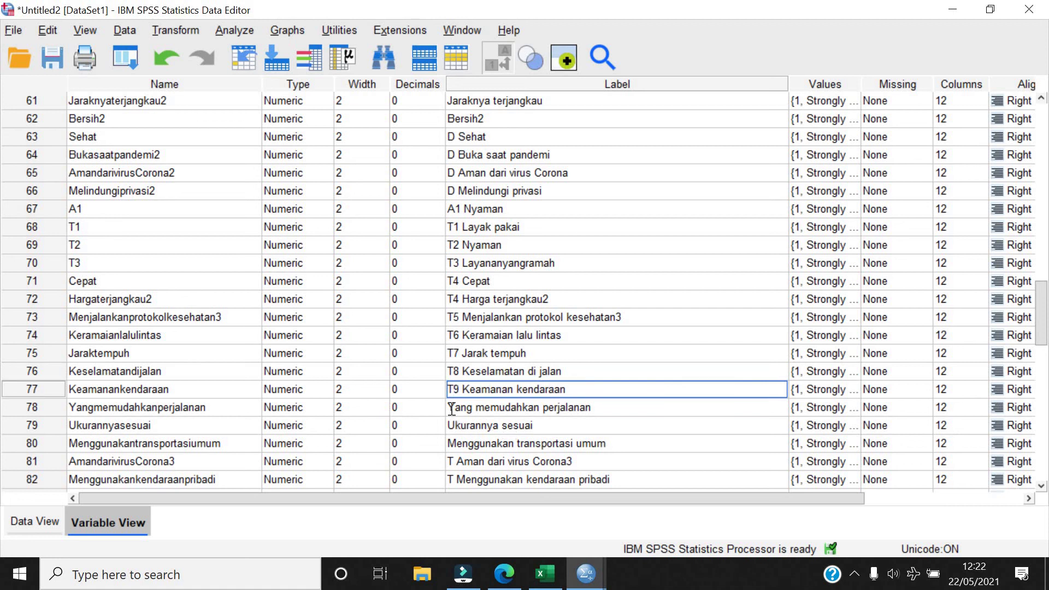
Prefix the labels of variables 78, Yang memudahkan perjalanan, 79, Ukurannya sesuai, and 80, Menggunakan transportasi umum, with T10, T11 and T12
click(462, 409)
click(462, 410)
text(T10)
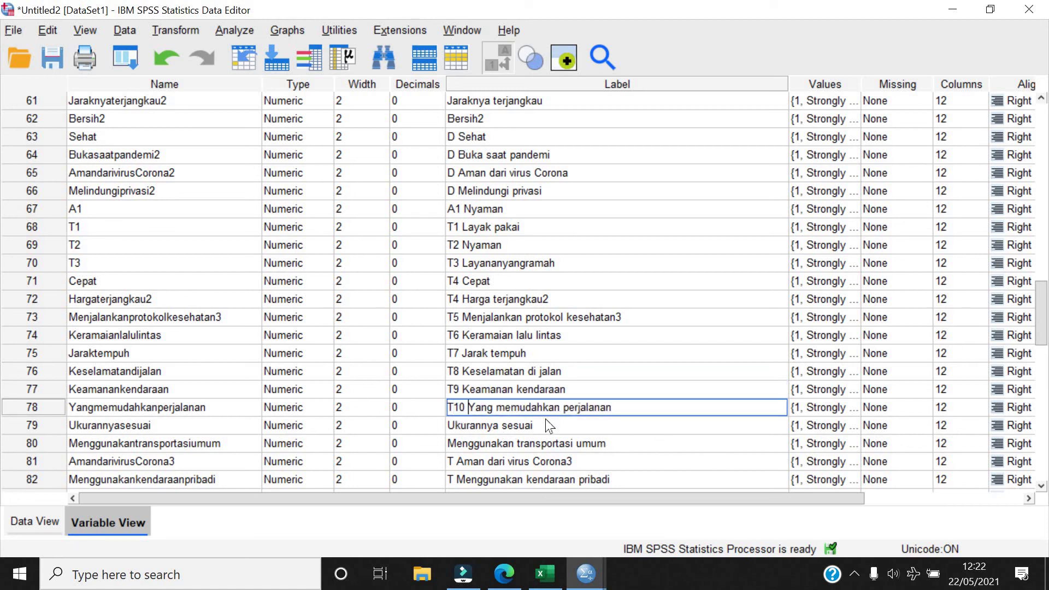
click(449, 428)
click(448, 428)
text(T11)
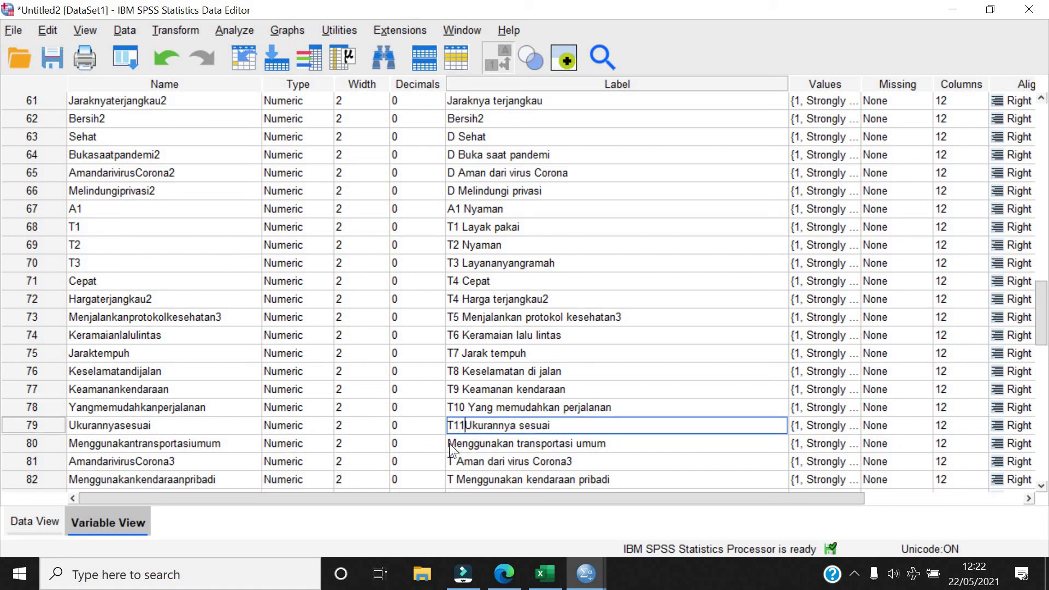
click(450, 442)
click(476, 445)
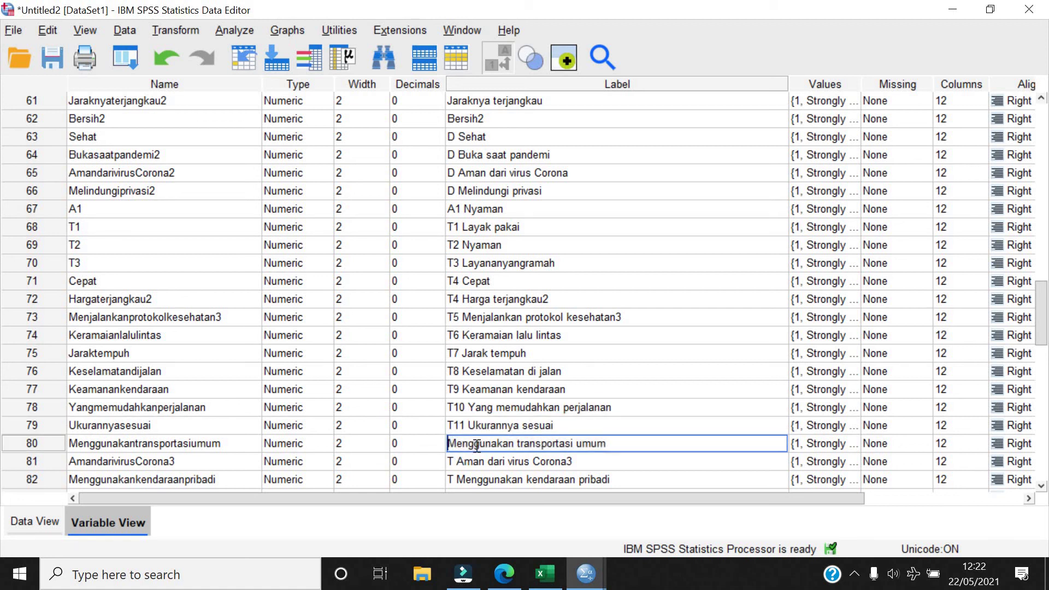
text(T12)
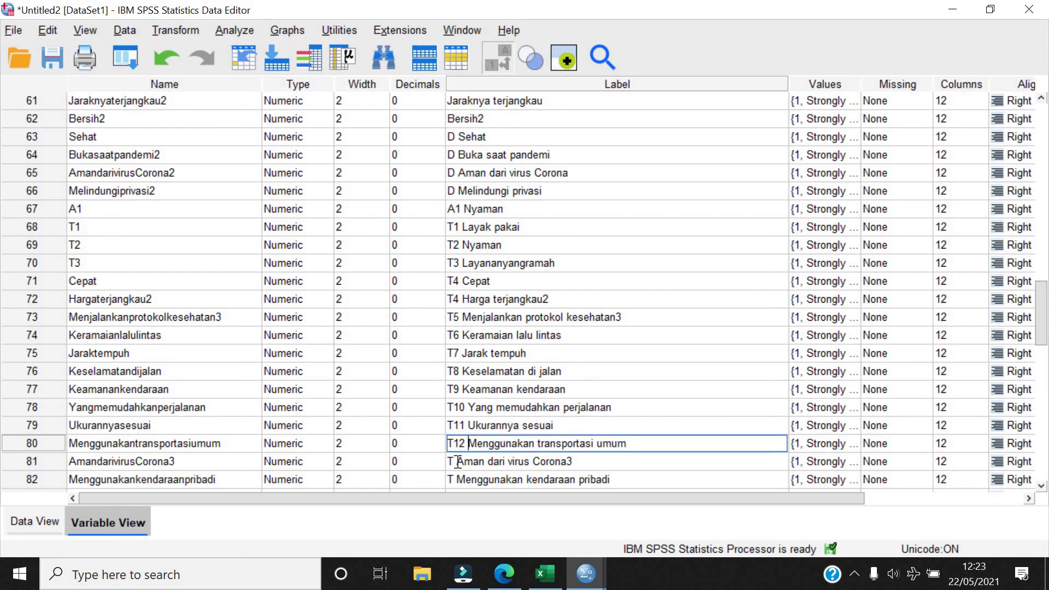
Number the T prefixes in the labels of variables 81, 82 and 83 as T13, T14 and T15
click(455, 461)
click(455, 461)
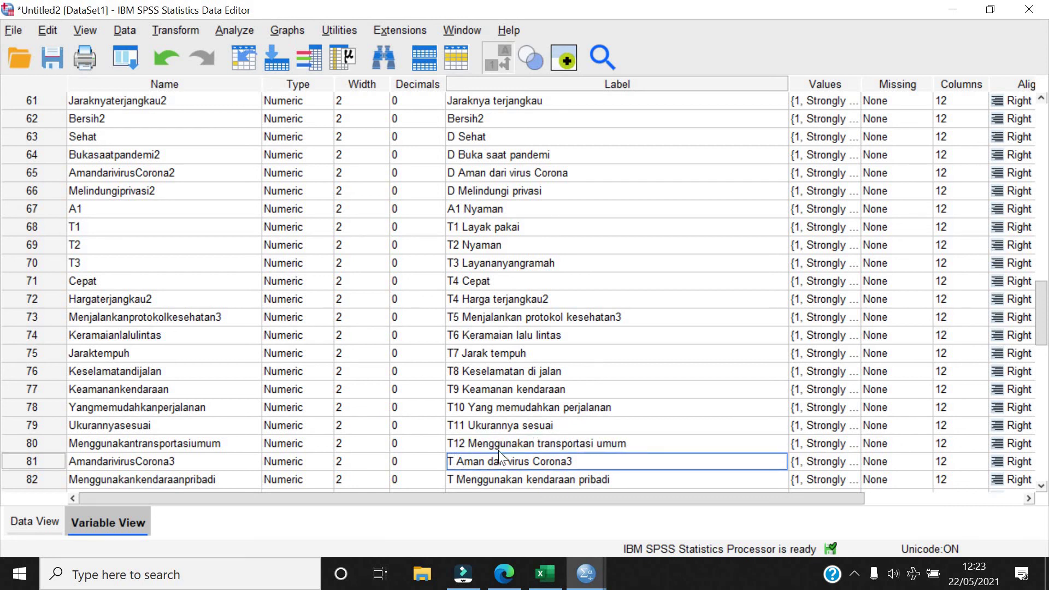
text(13)
click(454, 479)
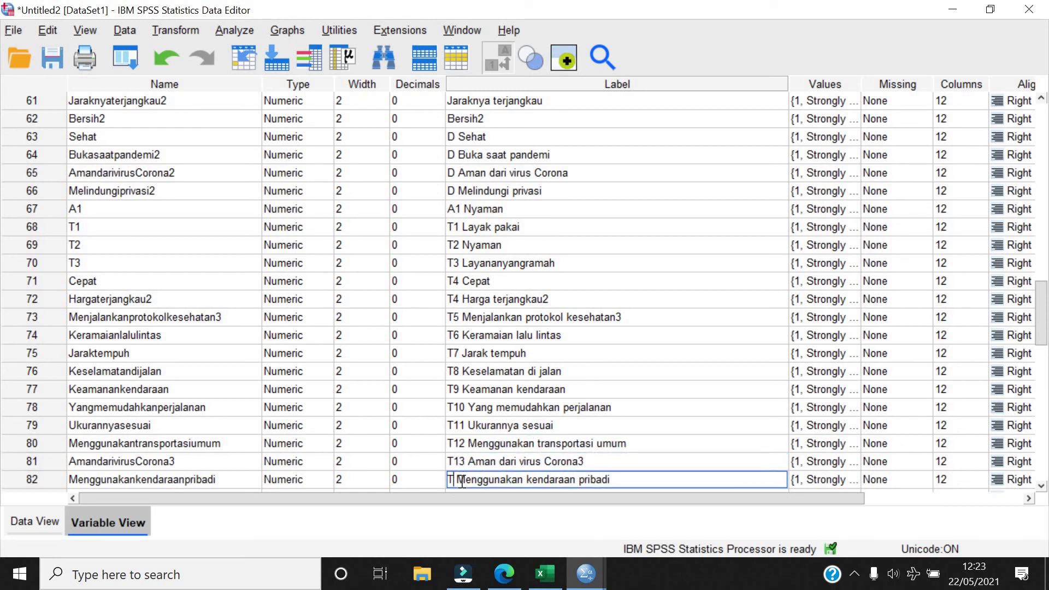
click(454, 479)
text(14)
scroll(489, 417, down, 2)
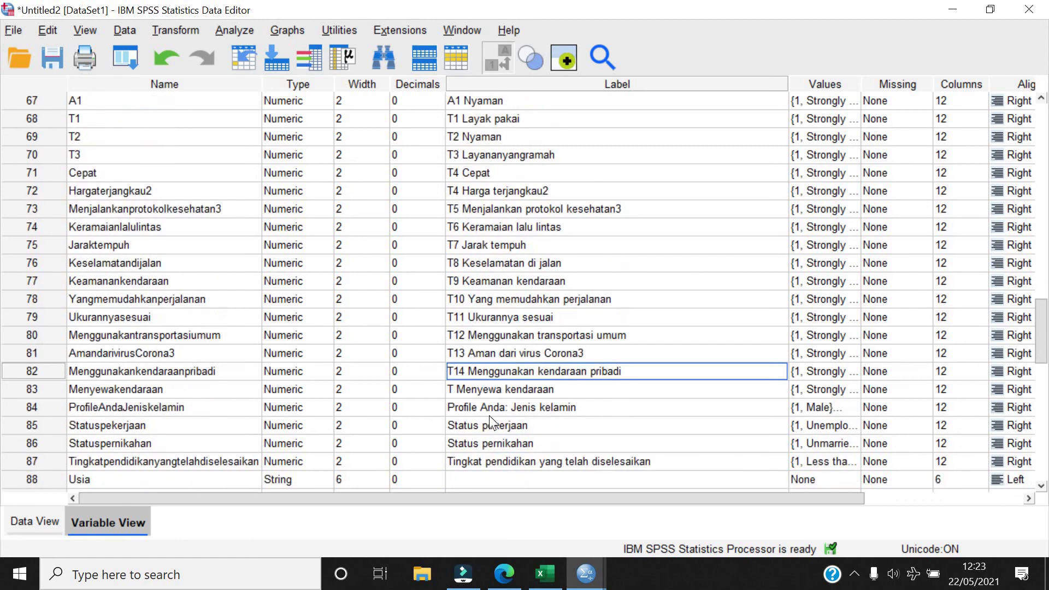
click(453, 390)
click(453, 390)
text(15)
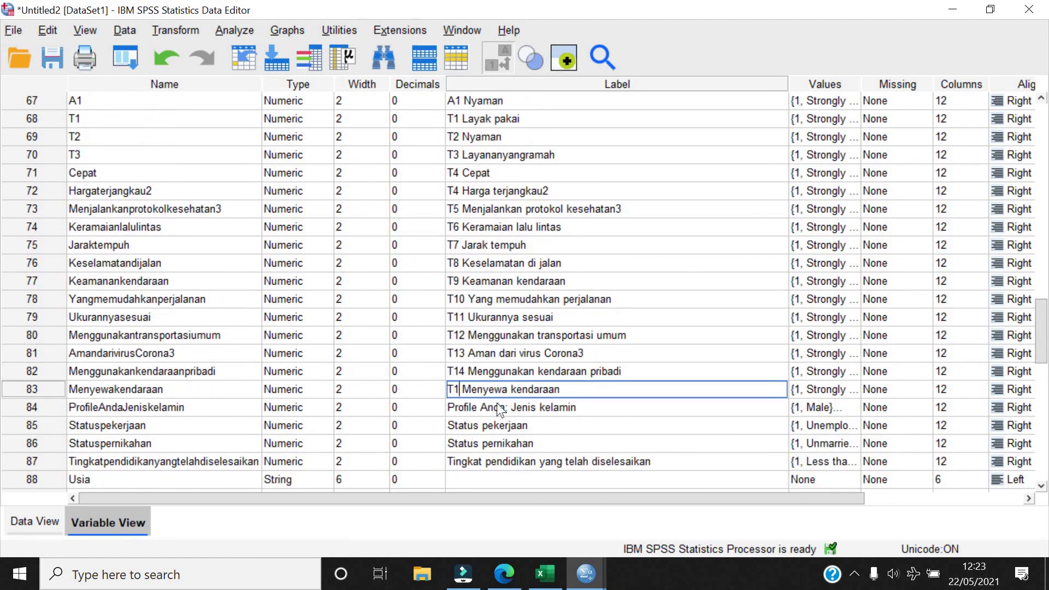
Try to add the code T15 in front of the name of variable 83, Menyewakendaraan
click(71, 388)
click(71, 388)
text(T15)
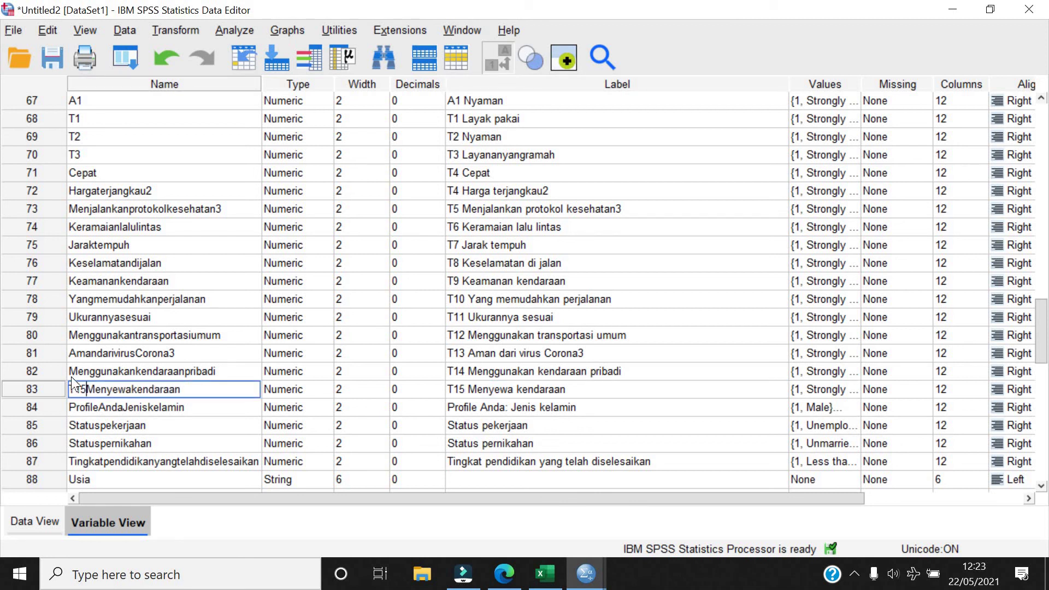
click(71, 373)
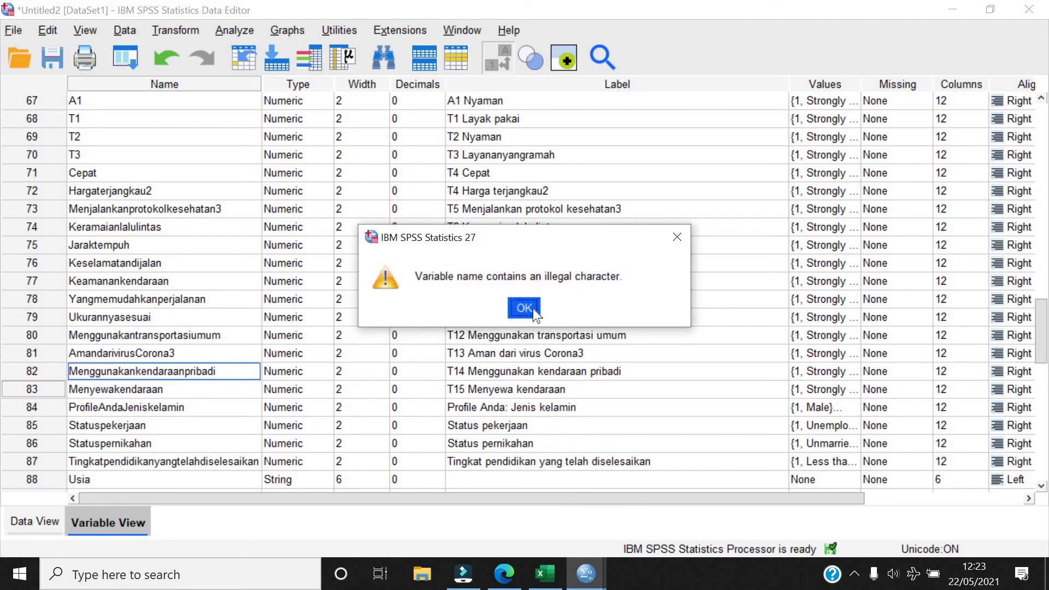
click(524, 308)
Replace the name of variable 82, Menggunakankendaraanpribadi, with T15
text(T)
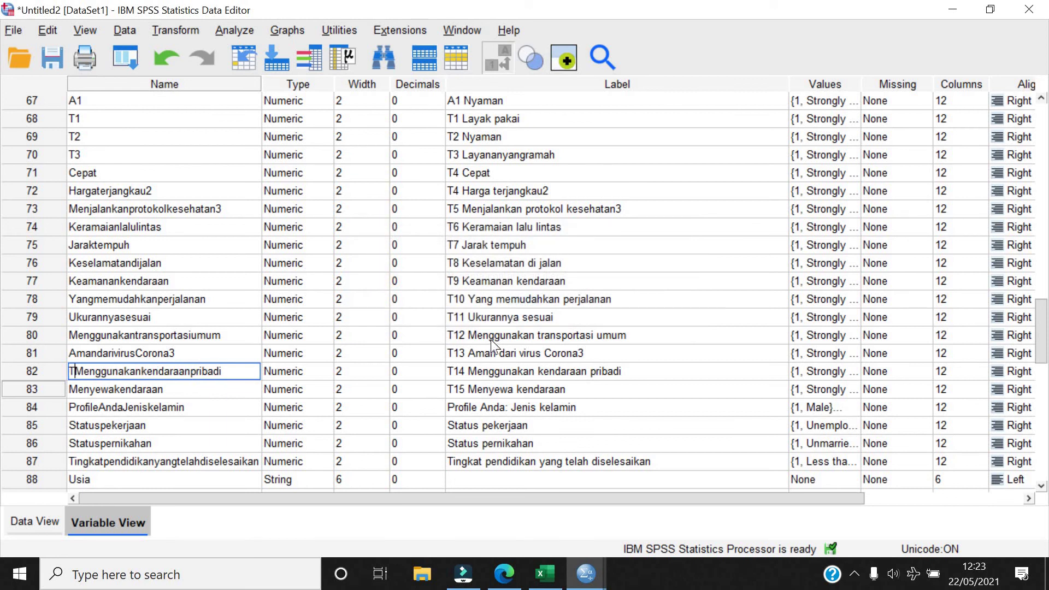
text(15)
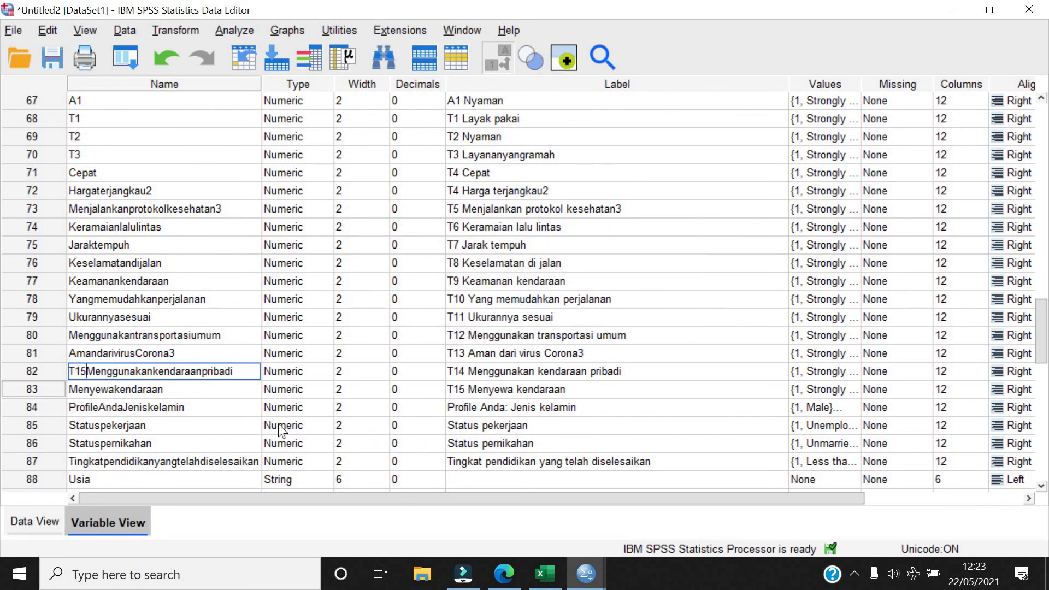
key(BackSpace)
key(shift+End)
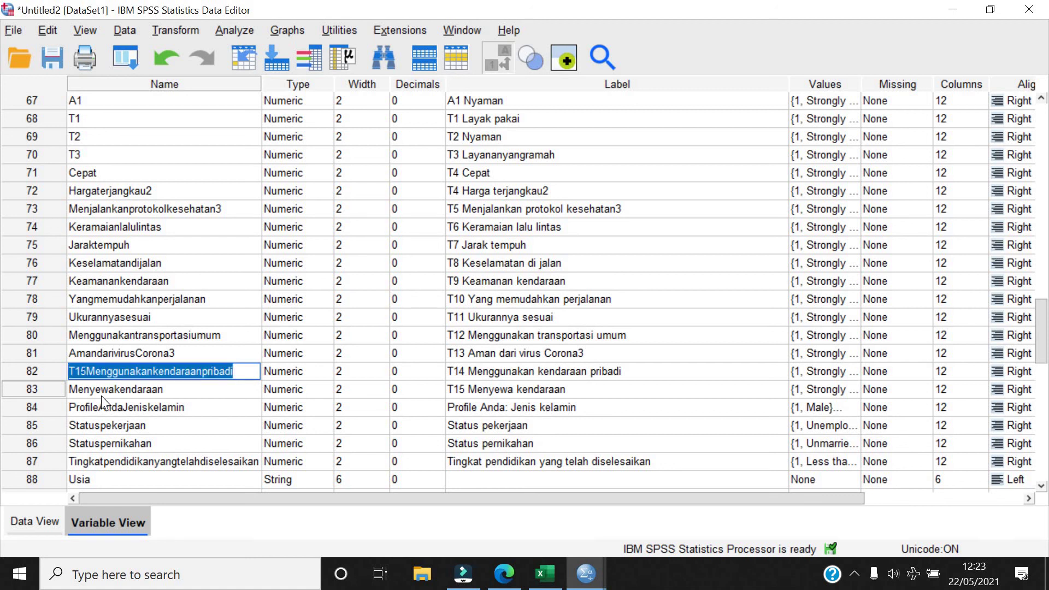
key(BackSpace)
key(BackSpace)
text(5)
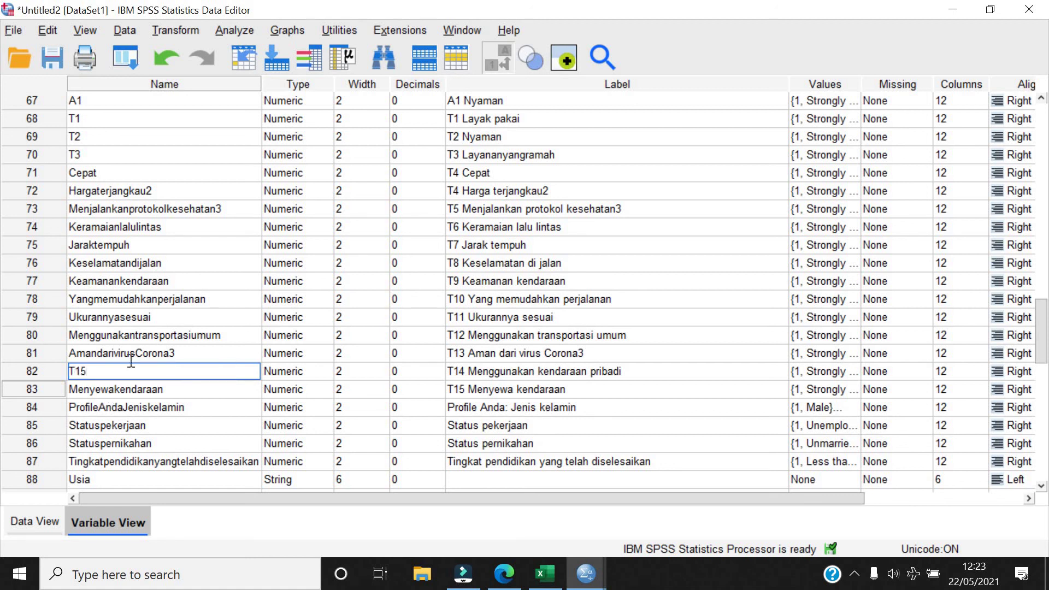
key(Up)
Compare the uncoded variables from 46 to 67 with the accommodation items of question 8 in the Forms questionnaire in the browser
scroll(364, 333, up, 5)
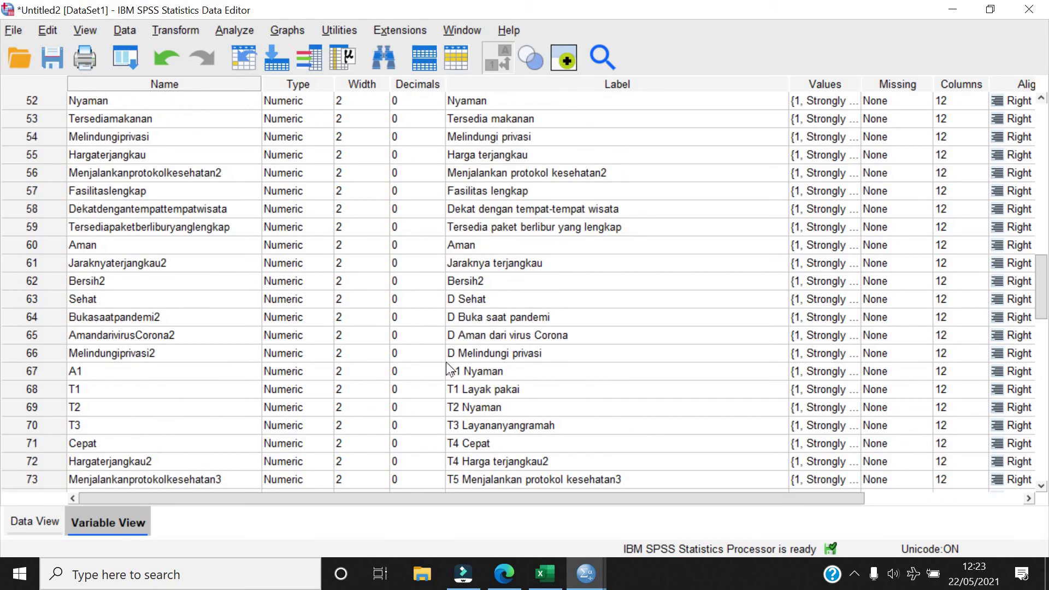
scroll(464, 245, up, 1)
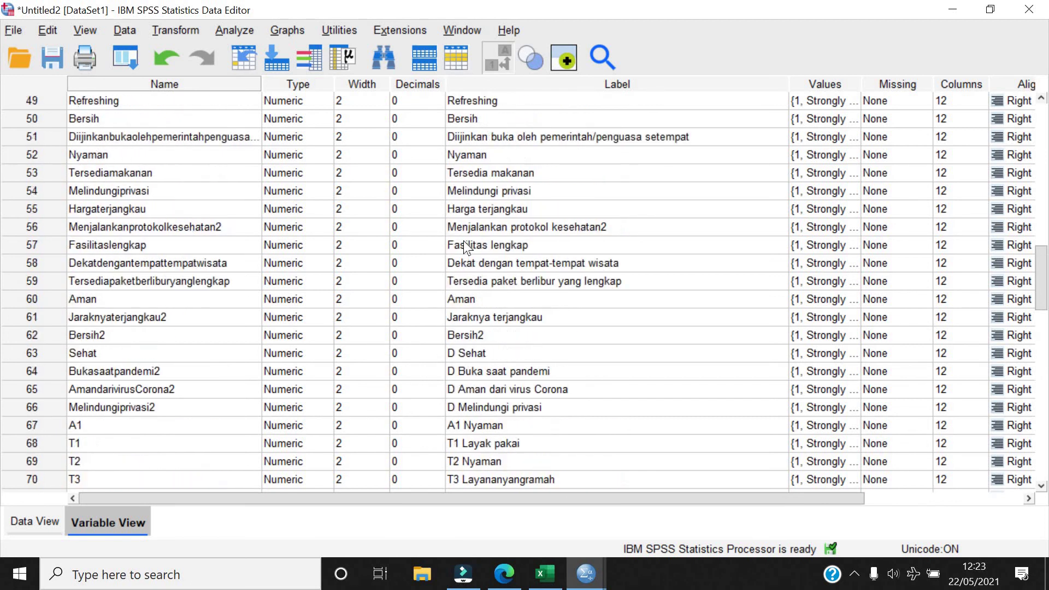
scroll(486, 300, down, 2)
scroll(485, 349, up, 3)
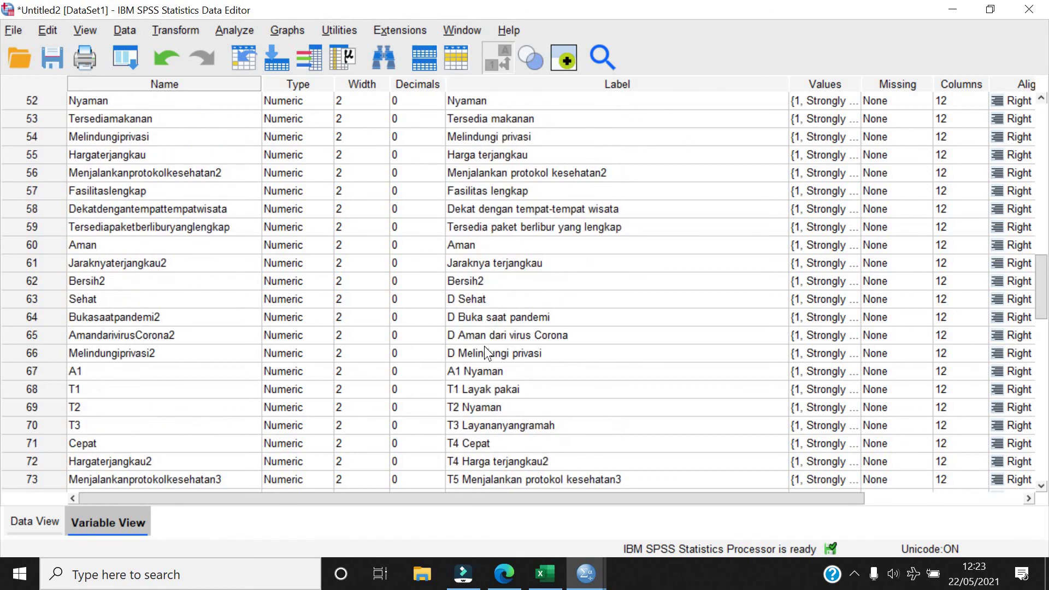
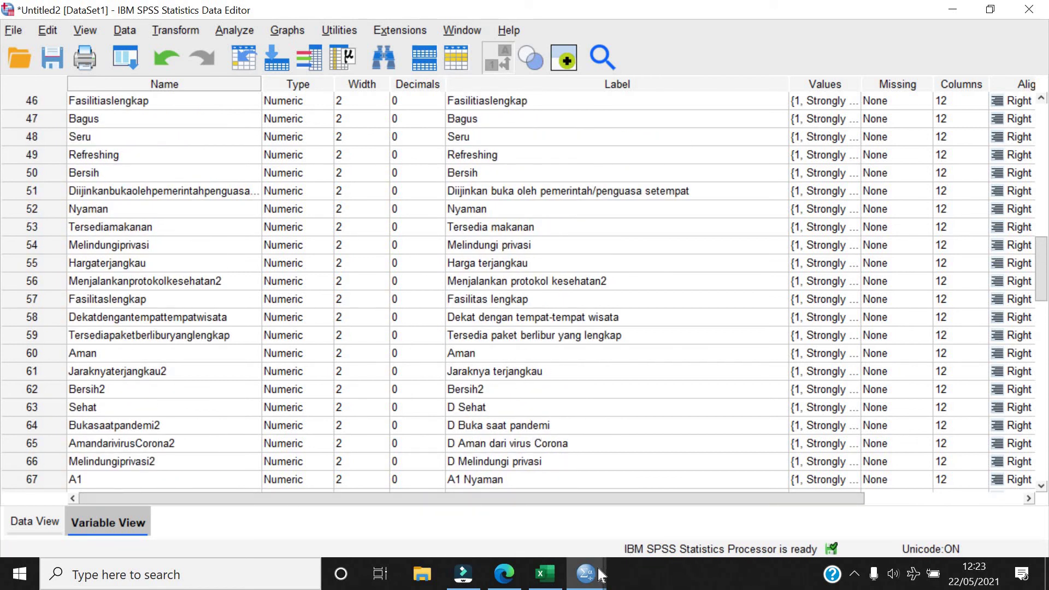
click(506, 572)
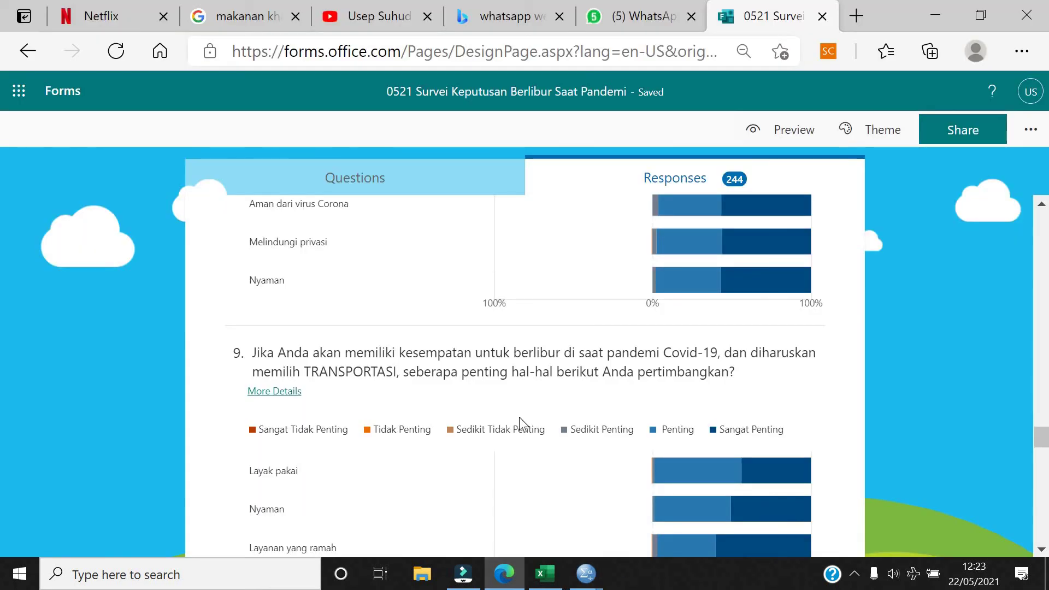
scroll(518, 417, up, 3)
scroll(359, 448, up, 7)
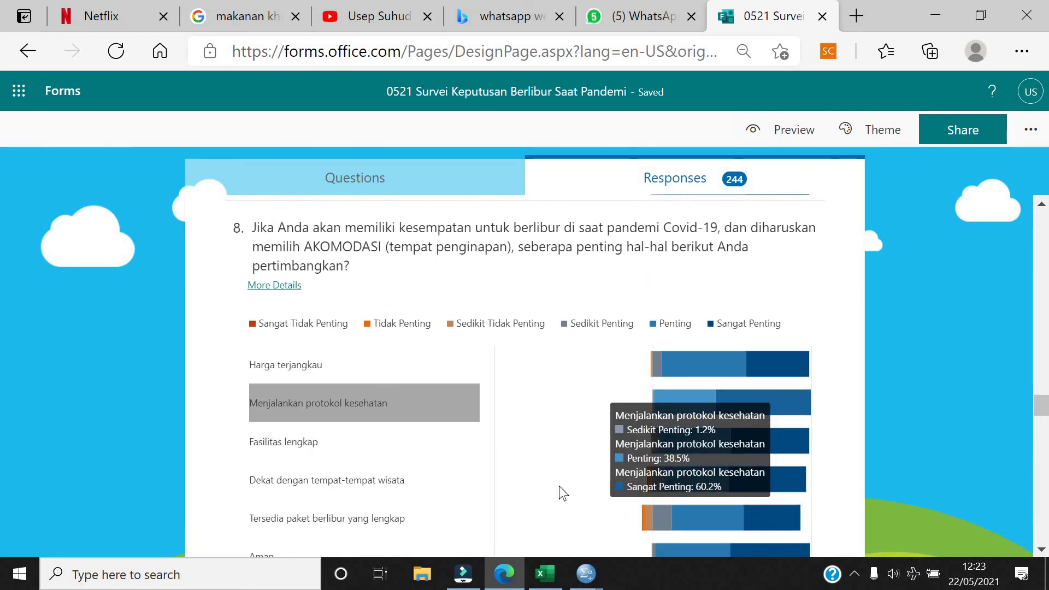
mouse_move(576, 581)
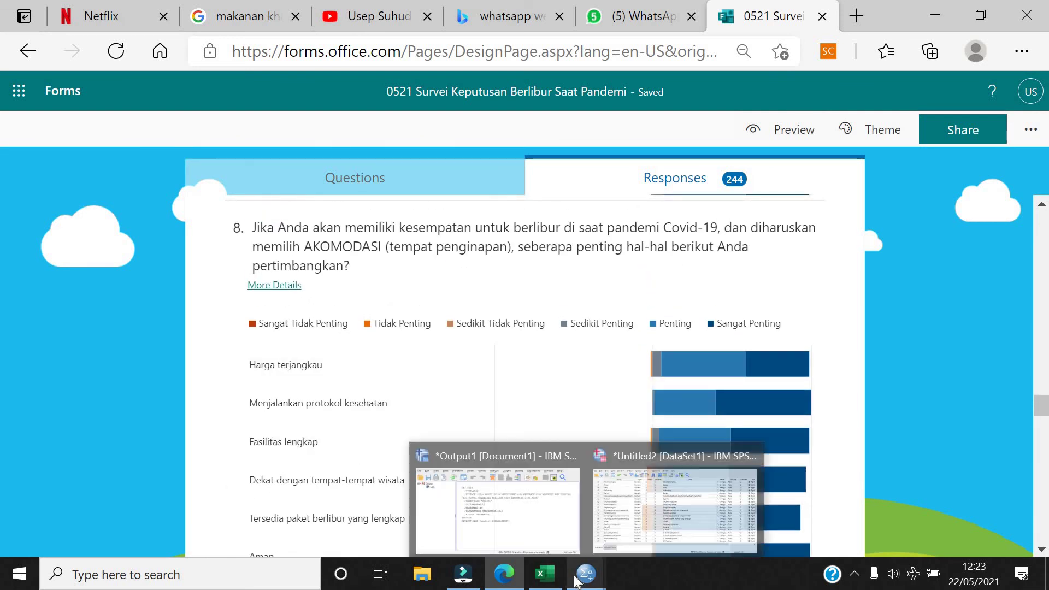
click(617, 529)
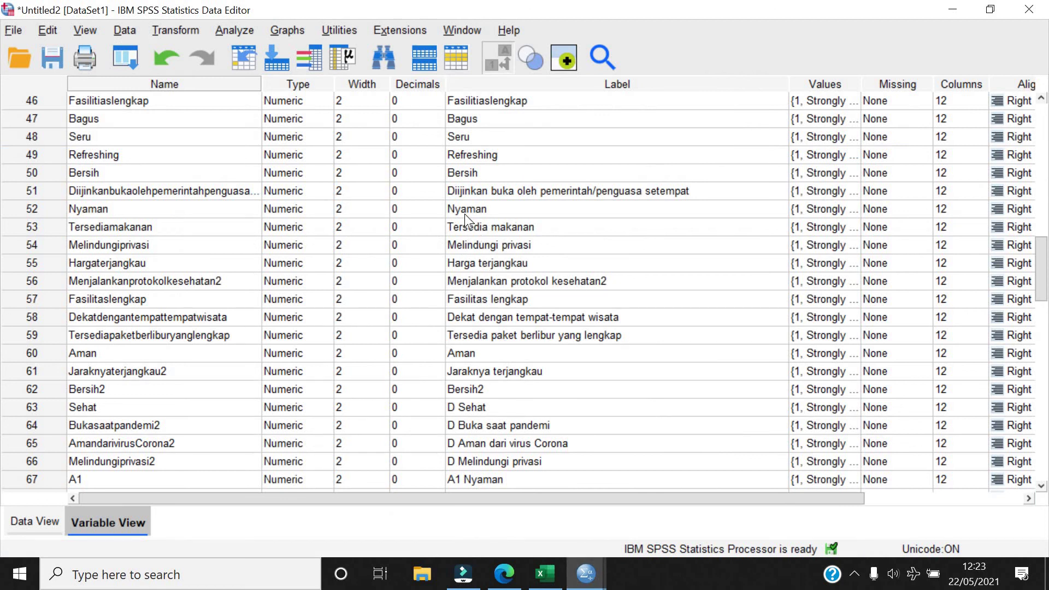
Shorten the label prefix of variable 67 so that it reads A Nyaman
double_click(464, 213)
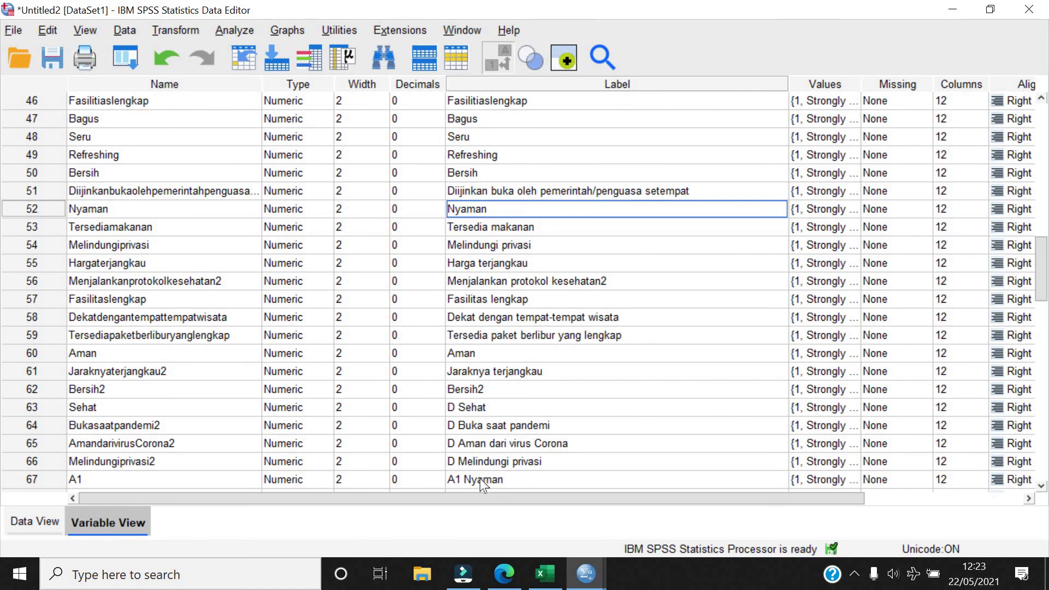
scroll(479, 477, down, 1)
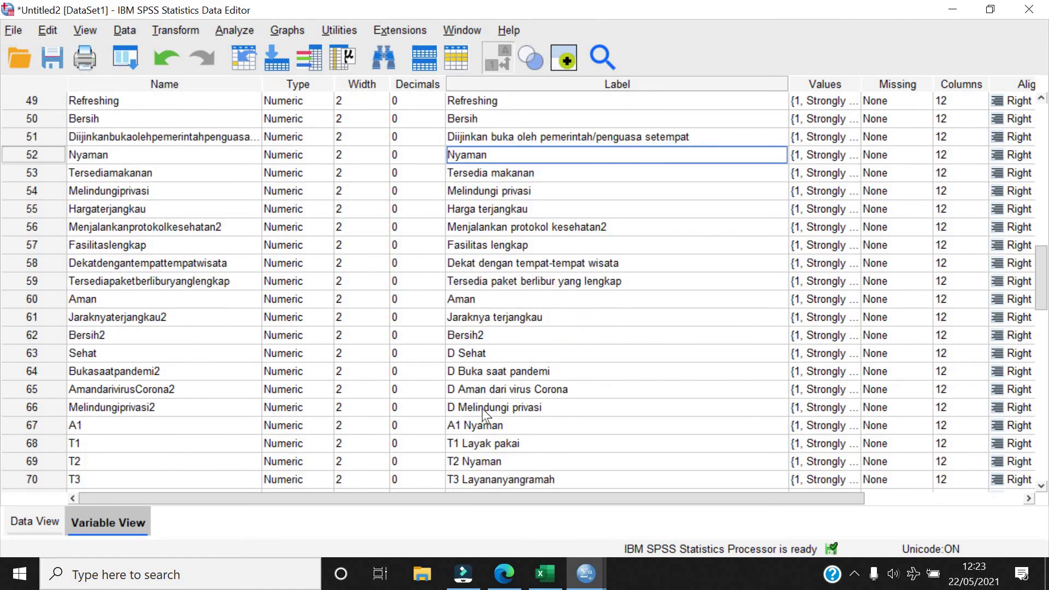
click(461, 425)
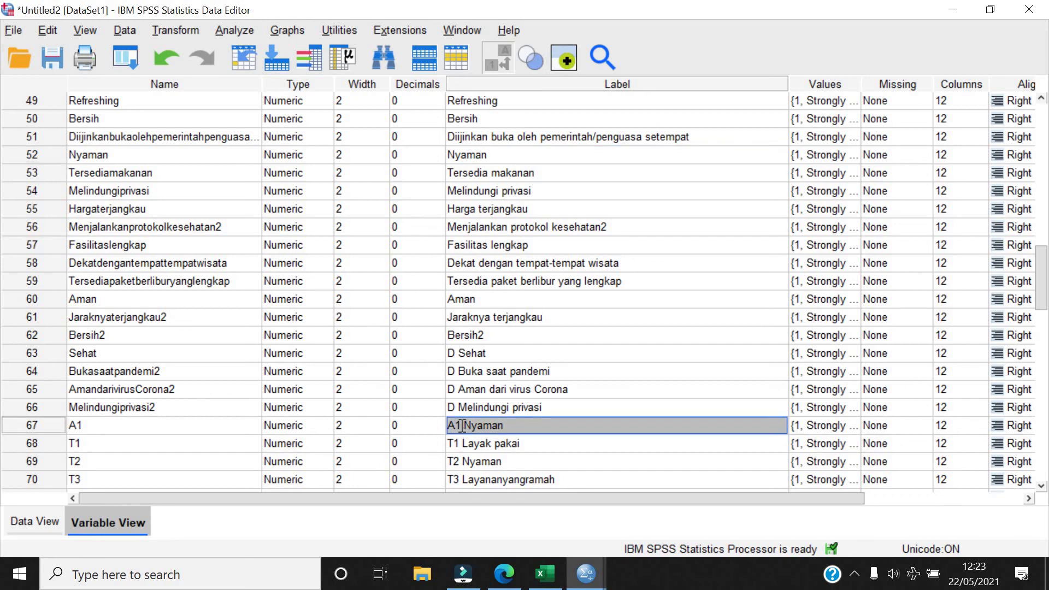
click(461, 425)
key(BackSpace)
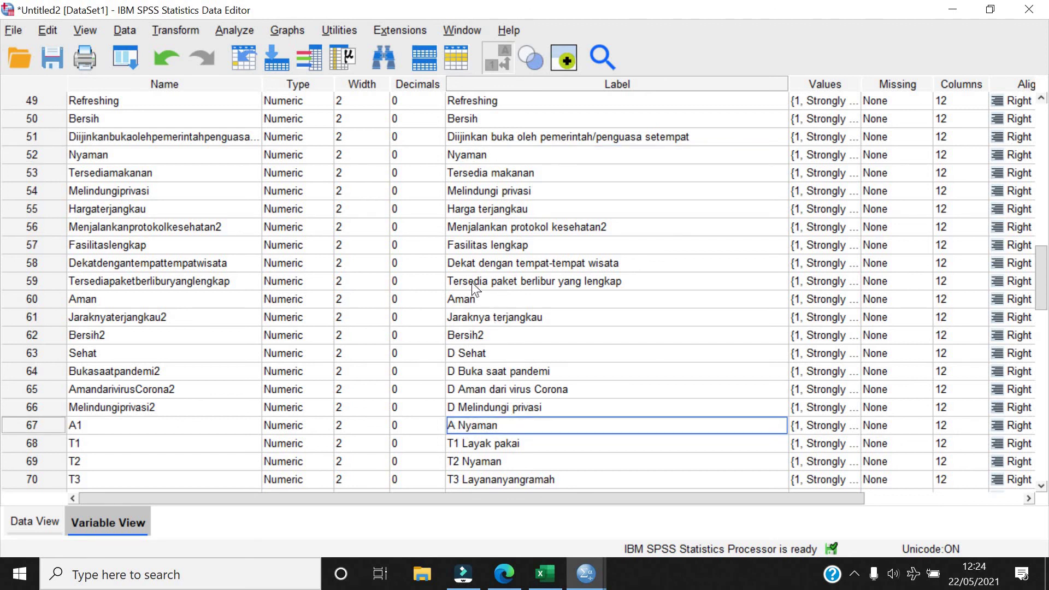
Change the label of variable 55, Hargaterjangkau, to A1 arga terjangkau
click(448, 208)
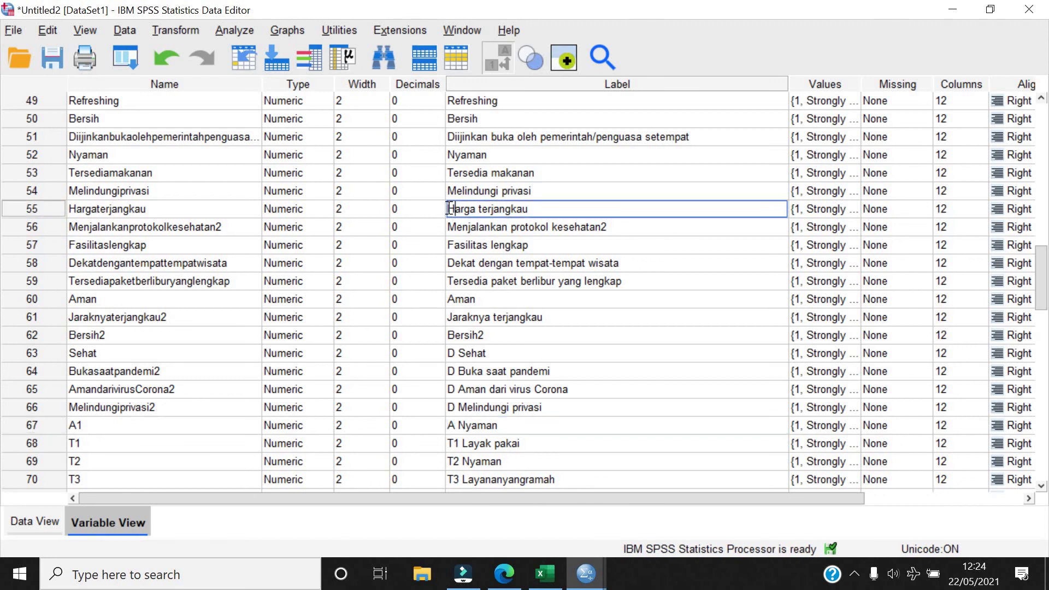
text(A1)
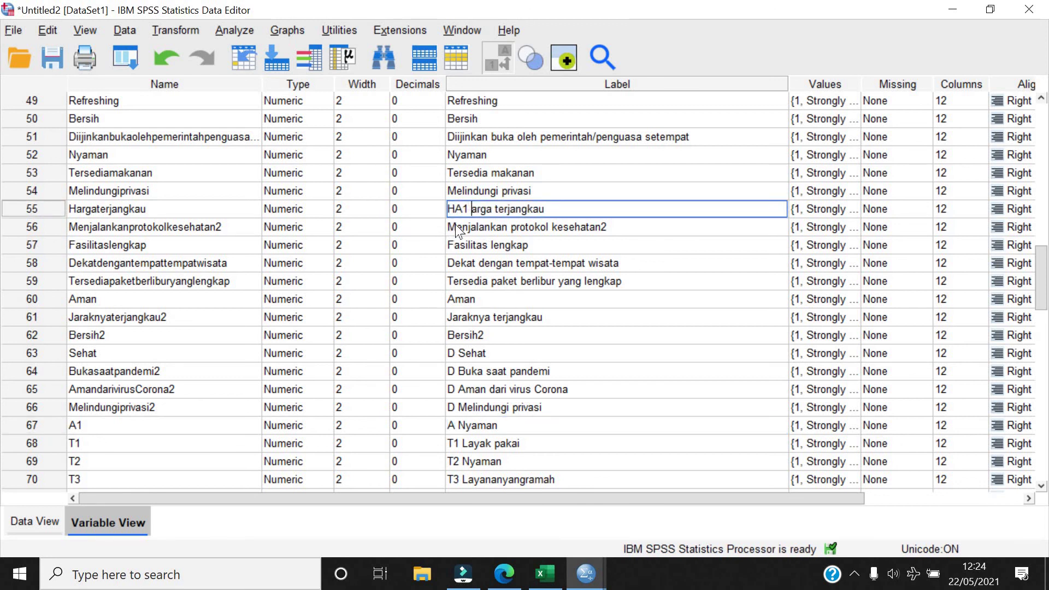
key(BackSpace)
key(BackSpace)
key(BackSpace)
key(BackSpace)
text(A1)
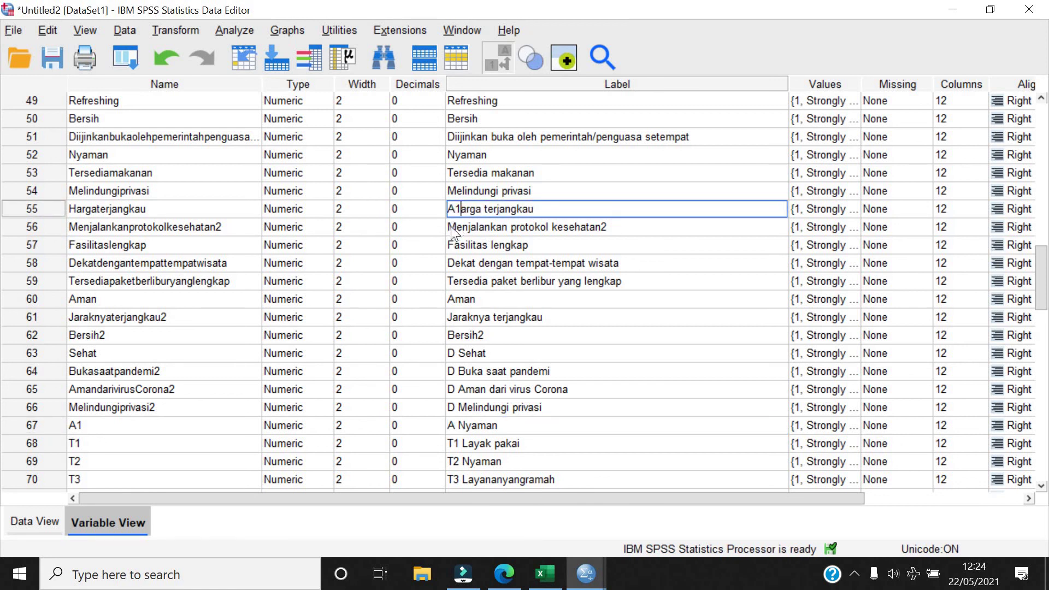
key(Return)
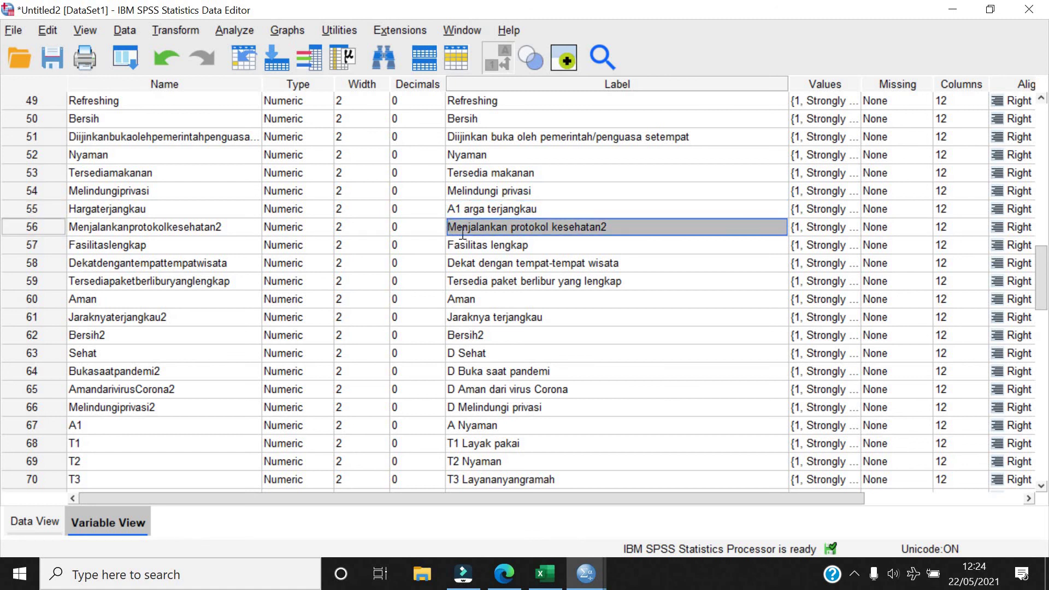
Change the labels of variables 56 and 57 to A2 Menjalankan protokol kesehatan2 and A3 asilitas lengkap
double_click(463, 232)
text(A2)
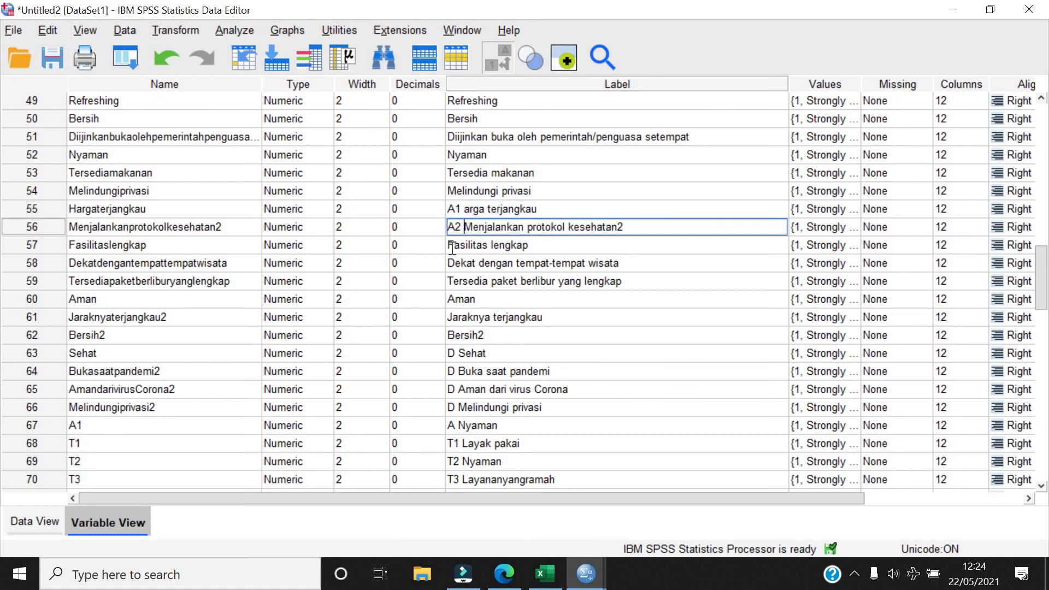
click(452, 248)
double_click(451, 248)
text(A3)
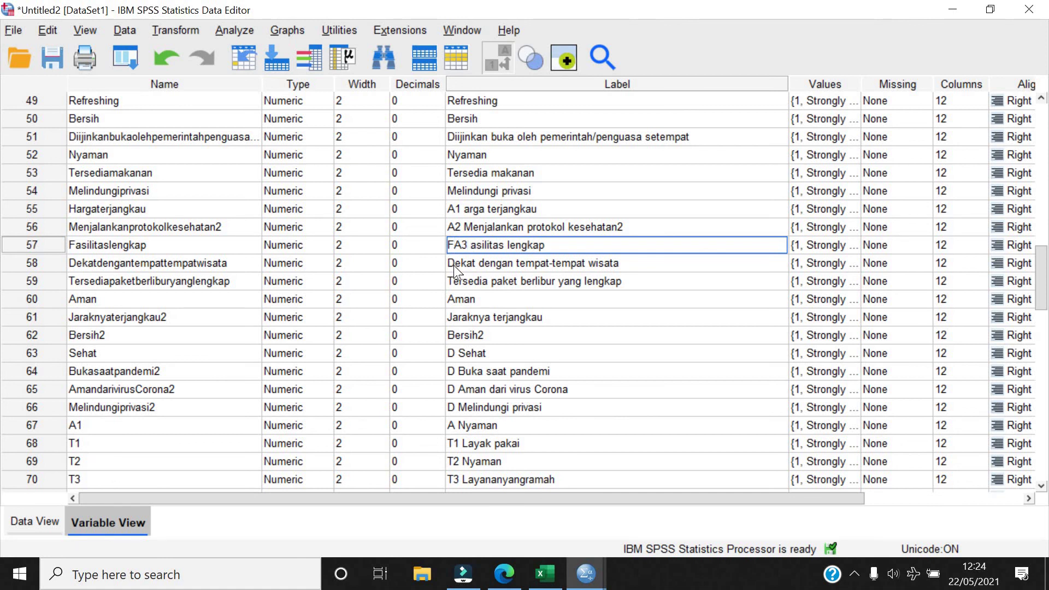
key(BackSpace)
Try to rename variable 55, Hargaterjangkau, as A1 while variable 67 still uses that name
click(76, 209)
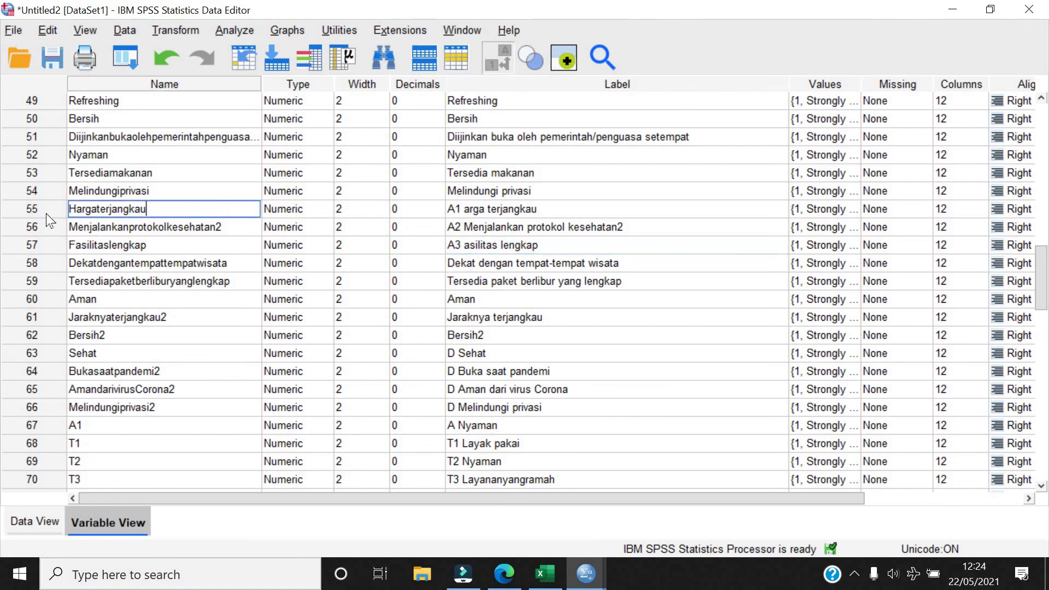
double_click(76, 209)
text(A1)
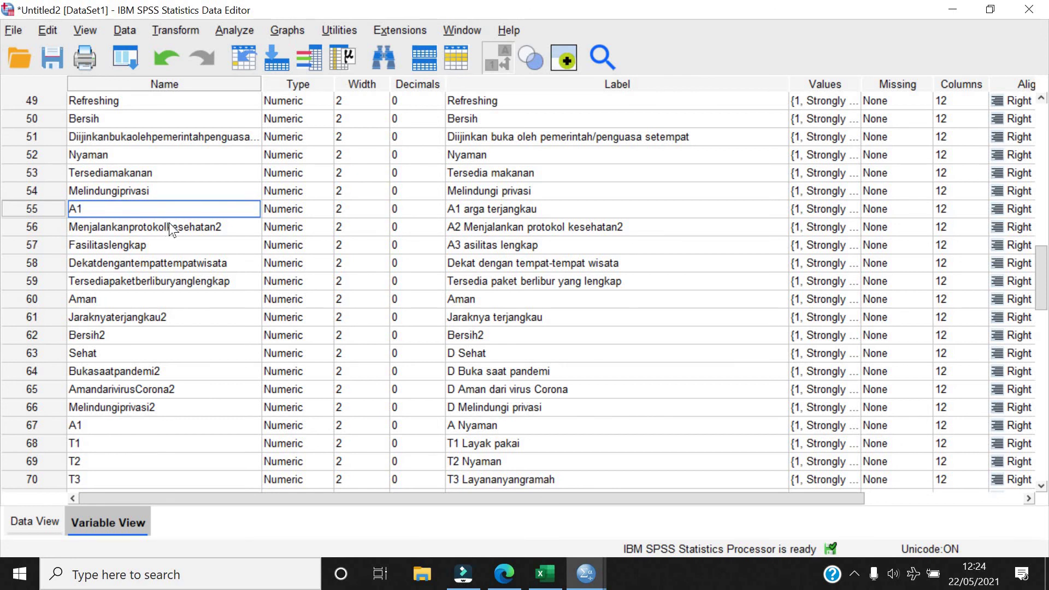
click(168, 221)
key(Return)
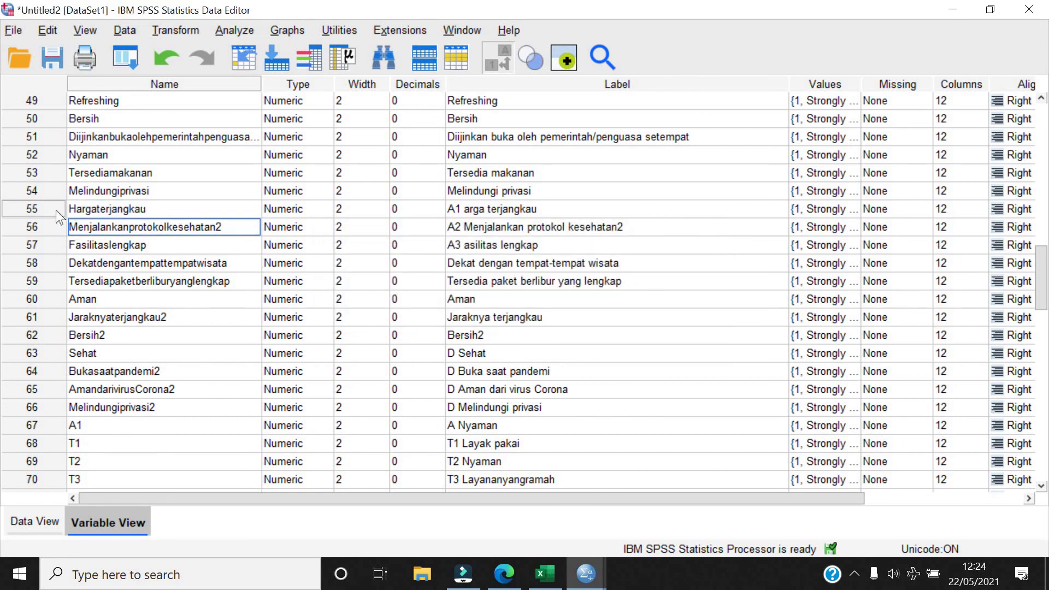
text(A1)
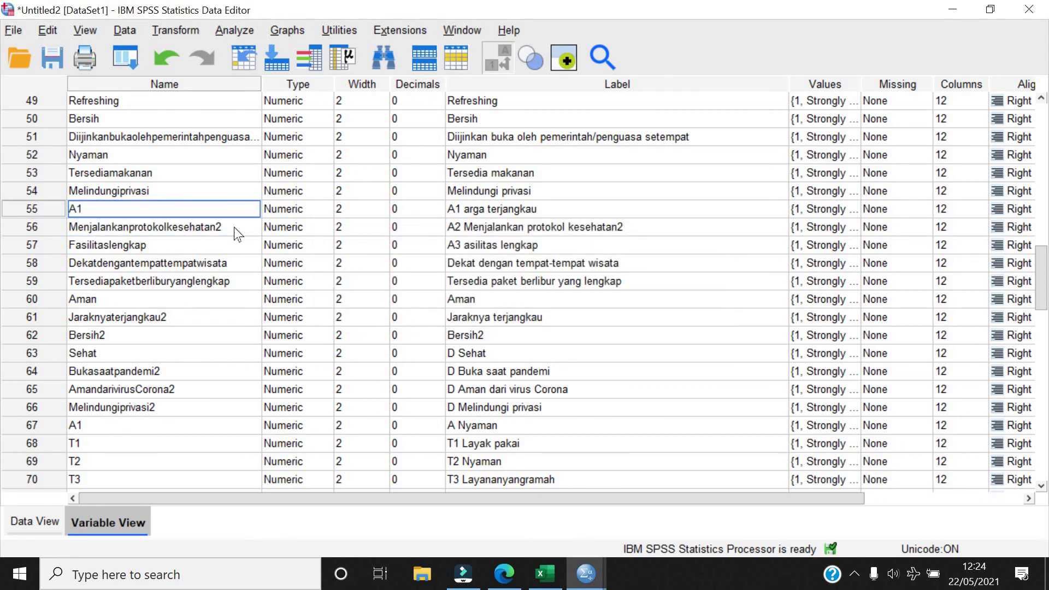
click(234, 227)
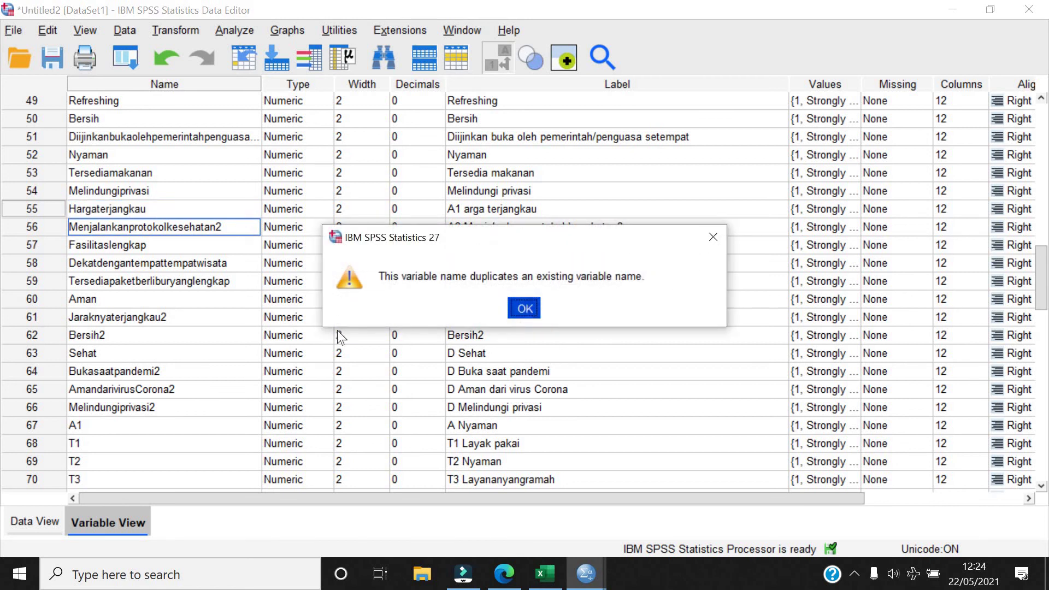
key(Return)
Rename variable 67, labelled A Nyaman, as A
double_click(162, 429)
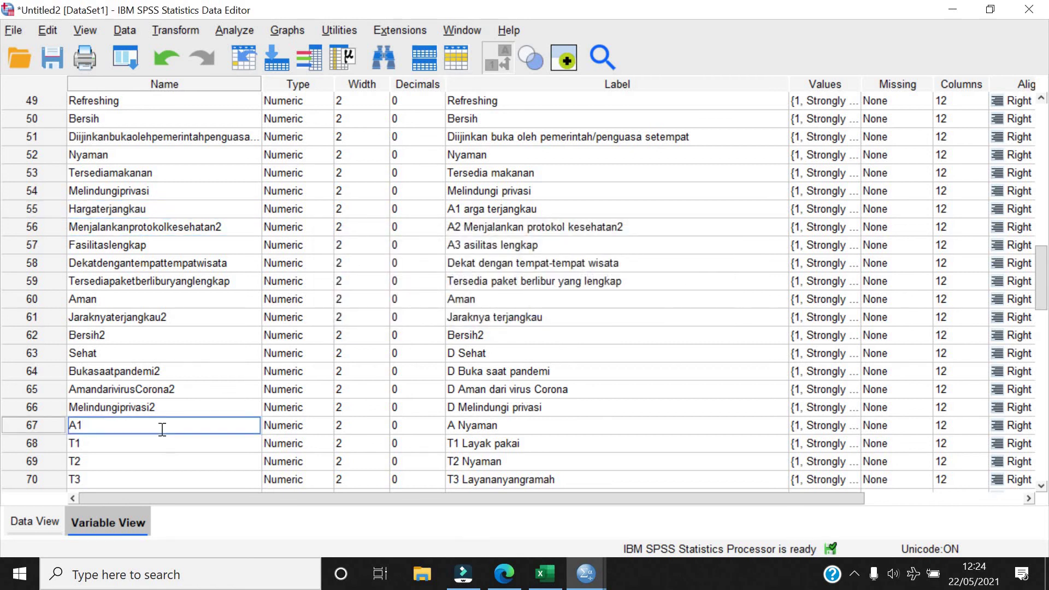
key(BackSpace)
click(254, 264)
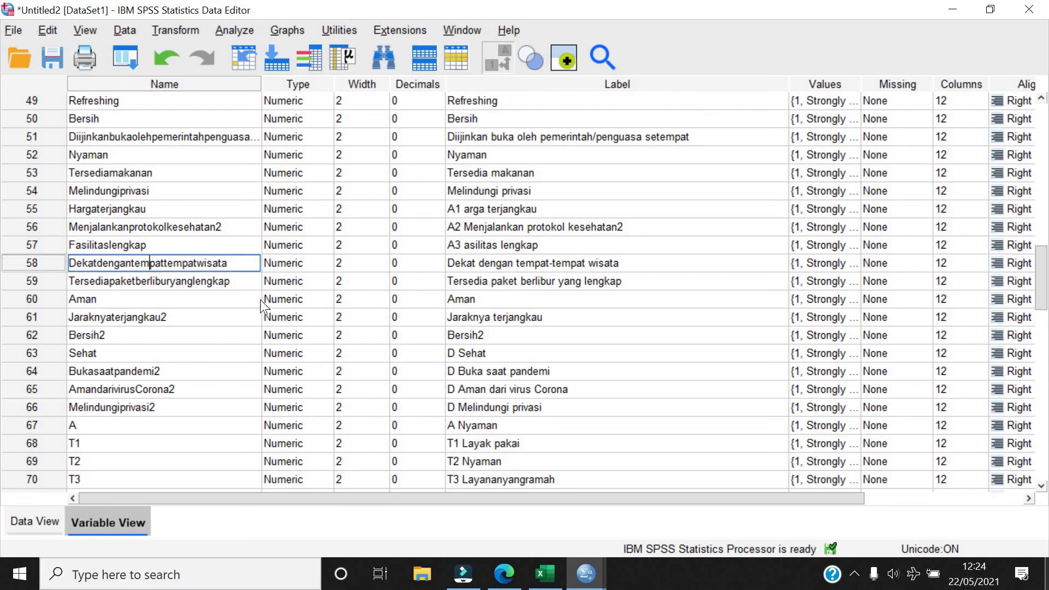
Rename variables 55, 56 and 57 as A1, A2 and A3 to match their label codes
click(187, 208)
text(A1)
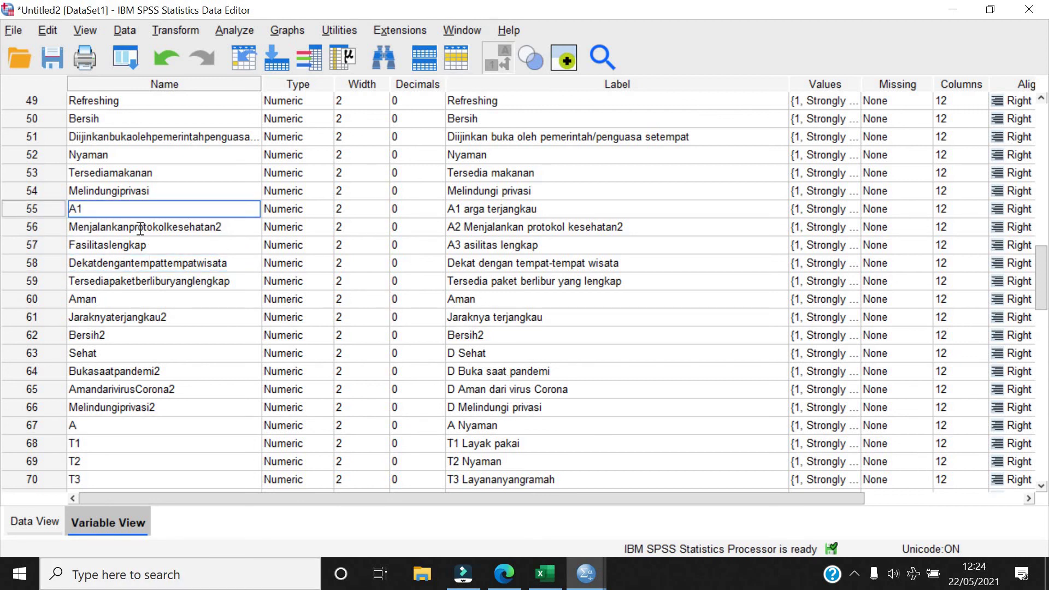
key(Return)
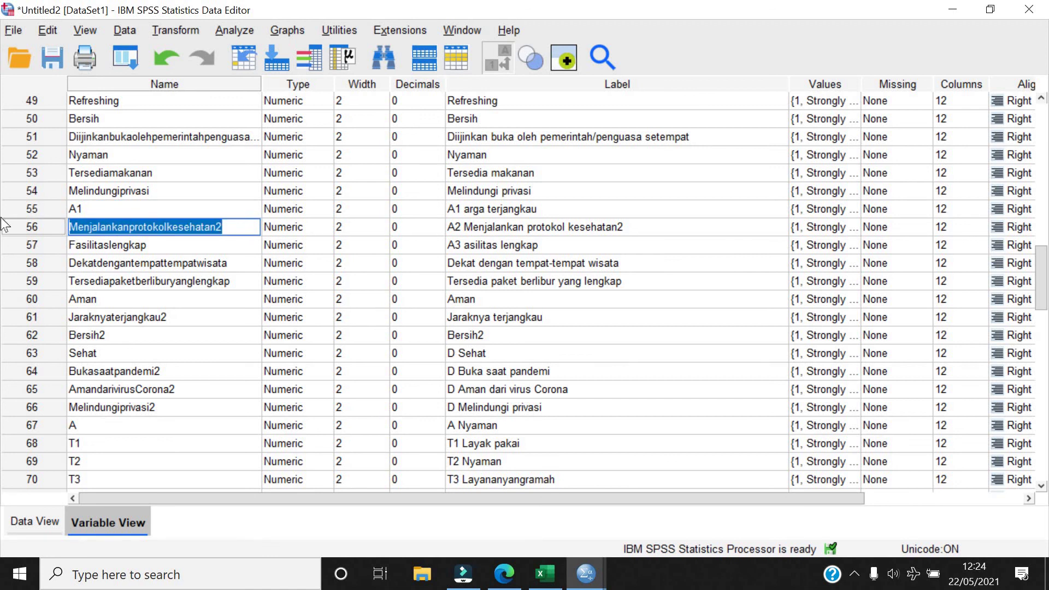
text(A2)
key(Return)
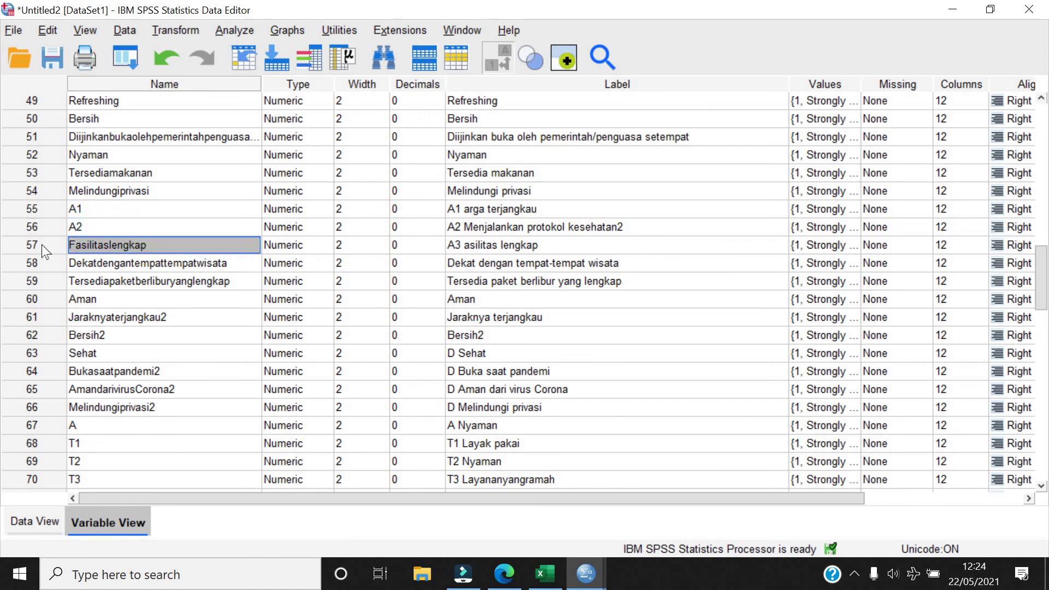
text(A3)
key(Return)
scroll(608, 195, up, 5)
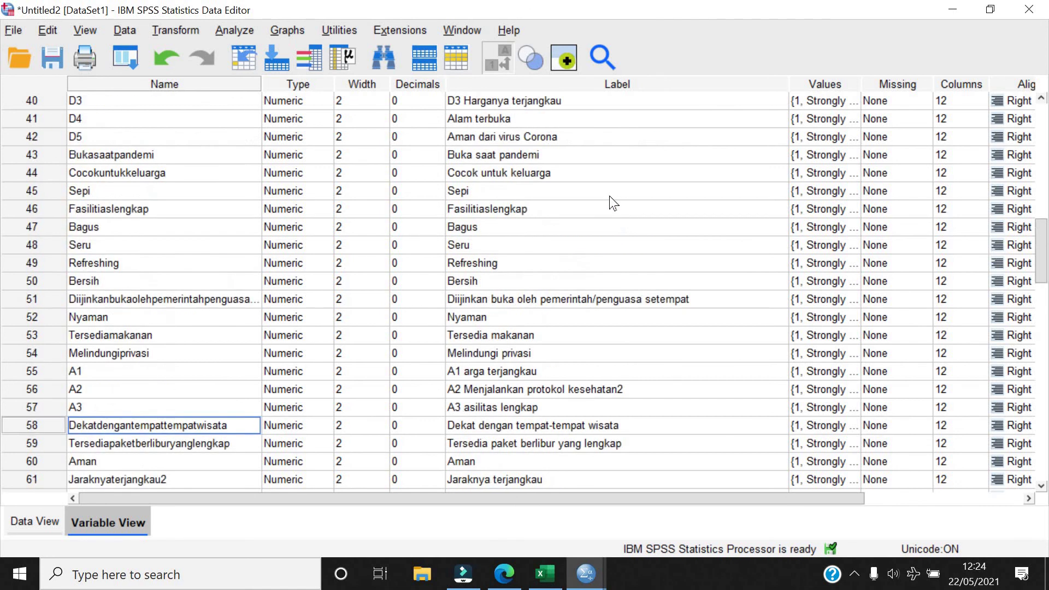
Prefix the labels of variables 41, 42 and 43 with the codes D4, D5 and D6
scroll(513, 169, down, 1)
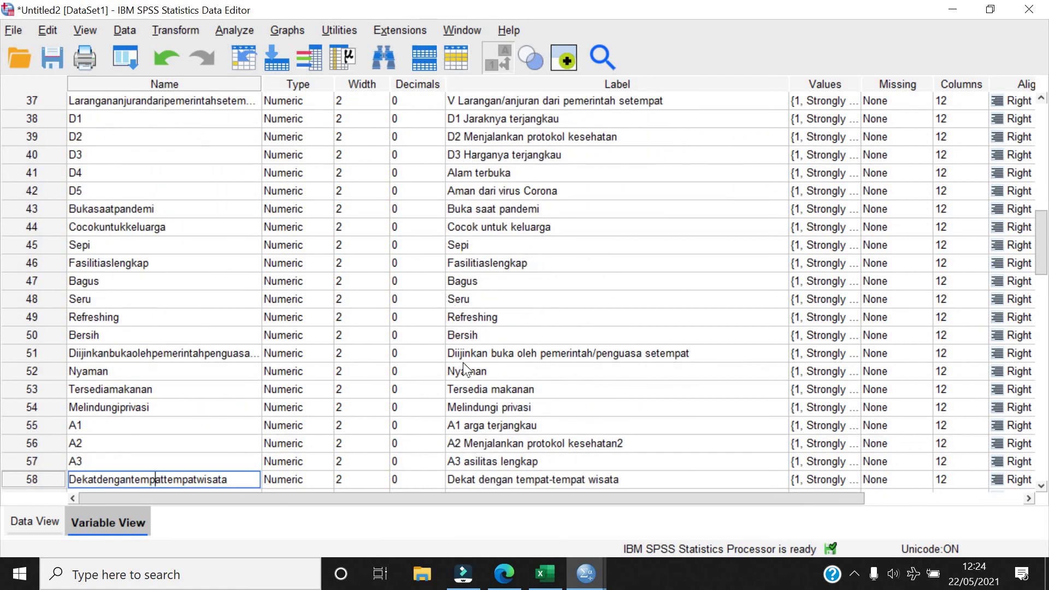
double_click(455, 173)
text(D4)
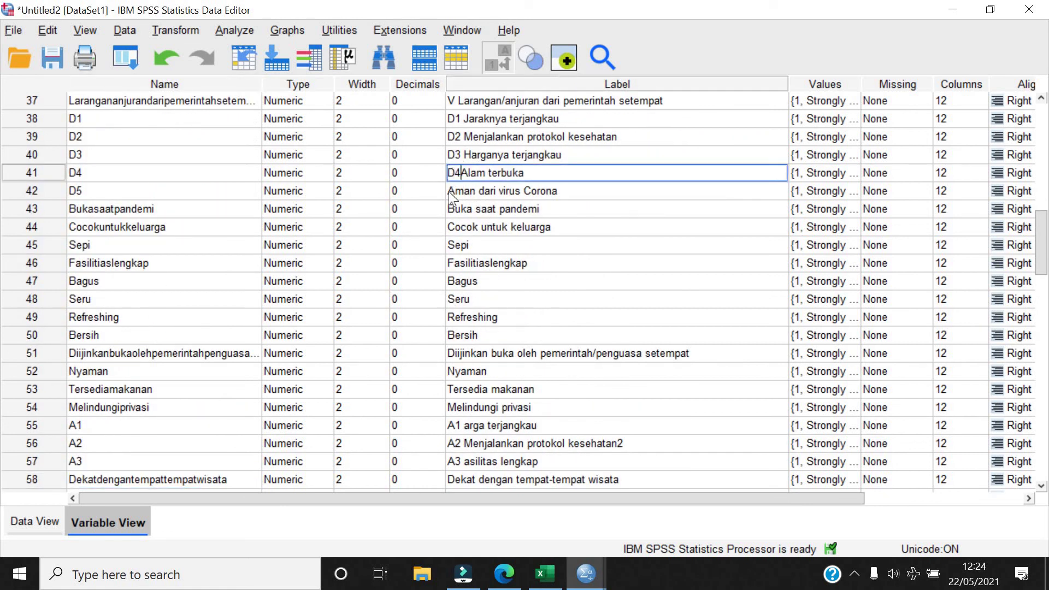
double_click(448, 190)
text(D5)
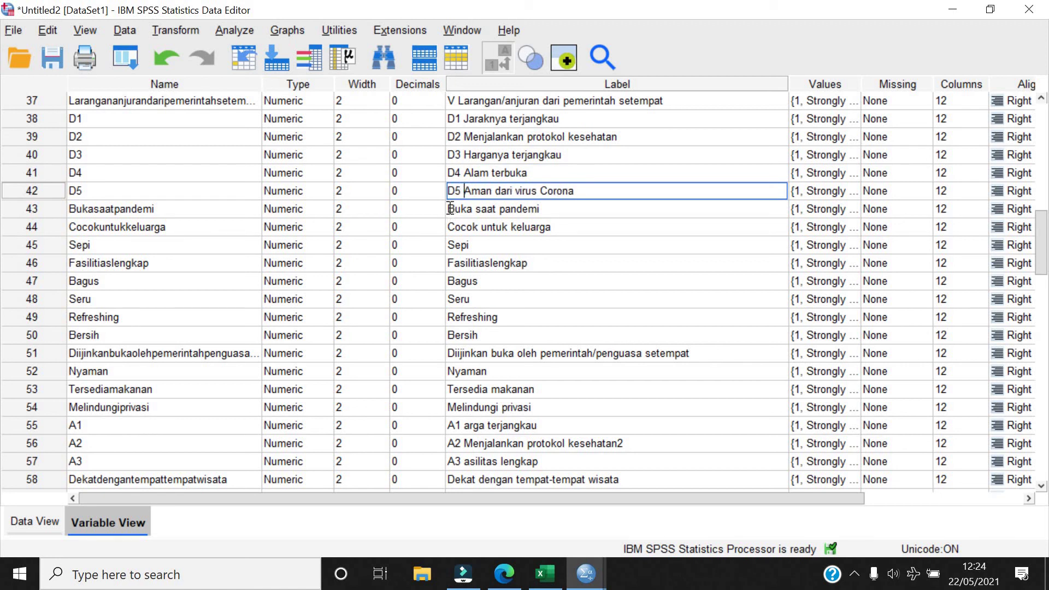
double_click(449, 208)
text(D6)
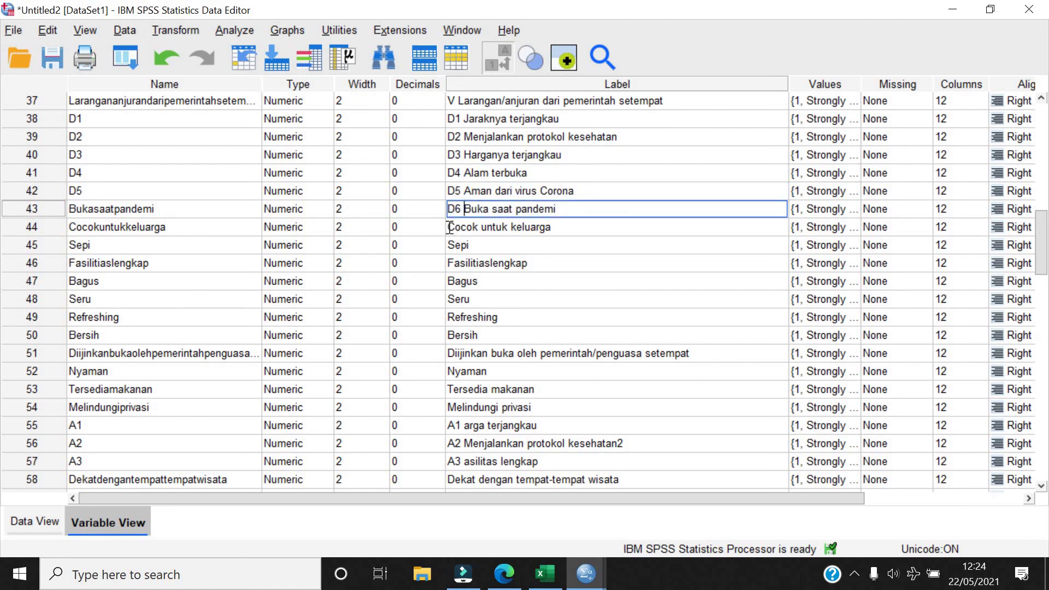
Prefix the labels of variables 44, 45 and 46 with D7, D8 and D9
double_click(448, 227)
text(D7)
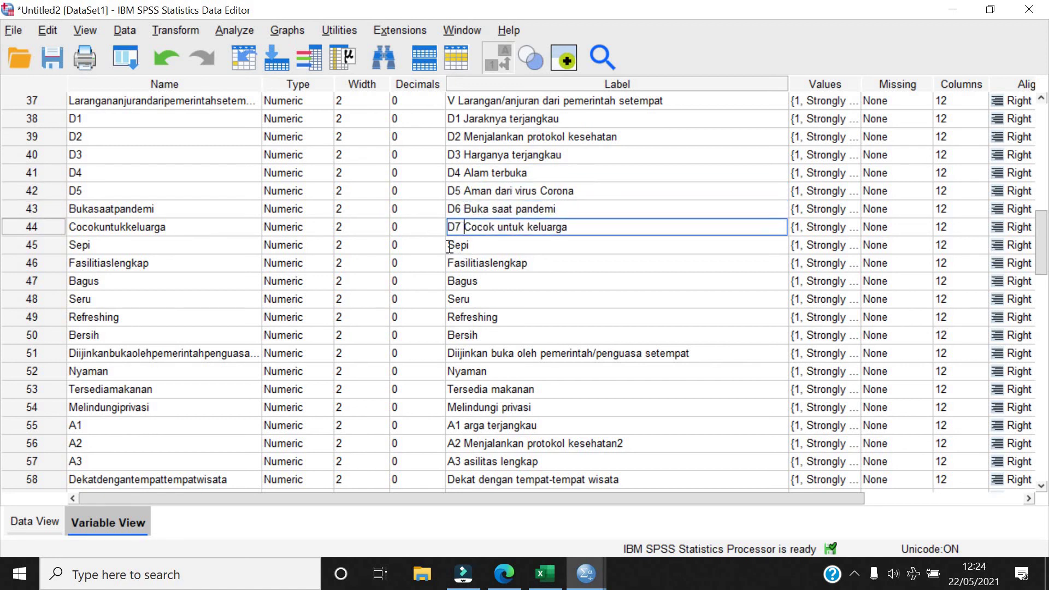
double_click(471, 247)
text(D8)
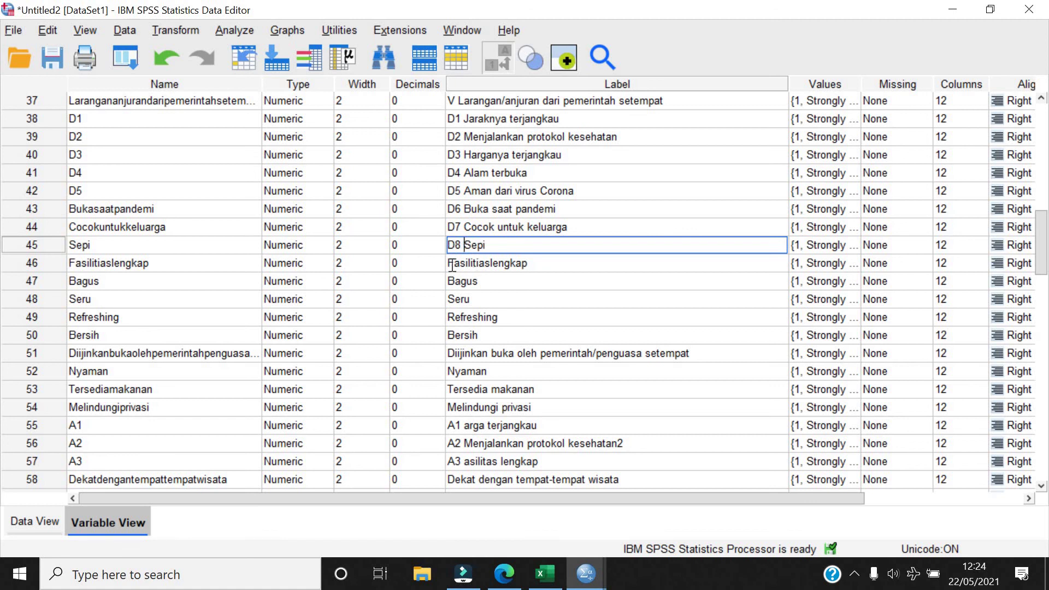
double_click(450, 264)
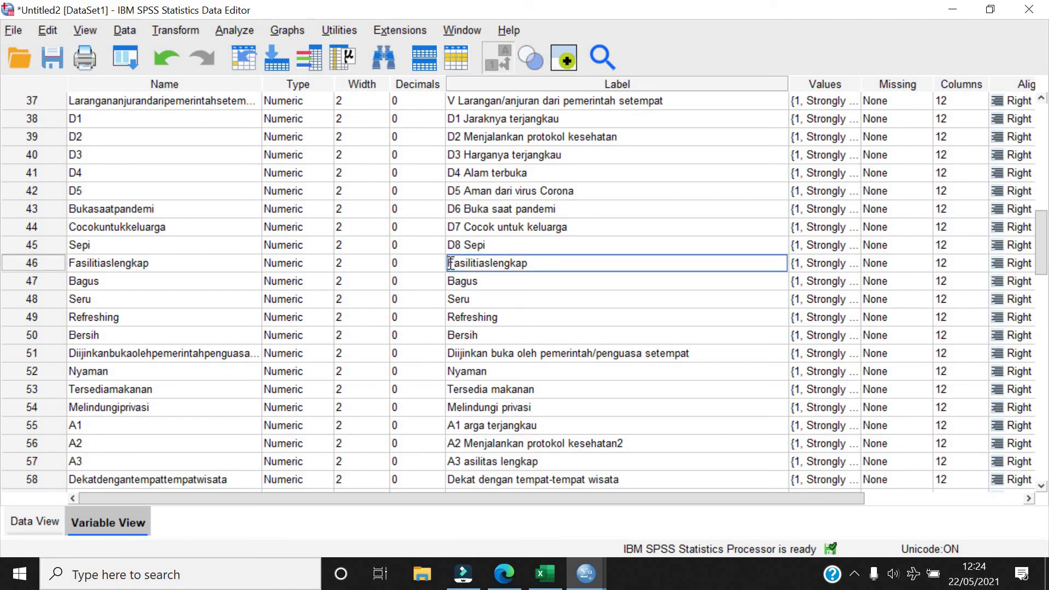
text(D9)
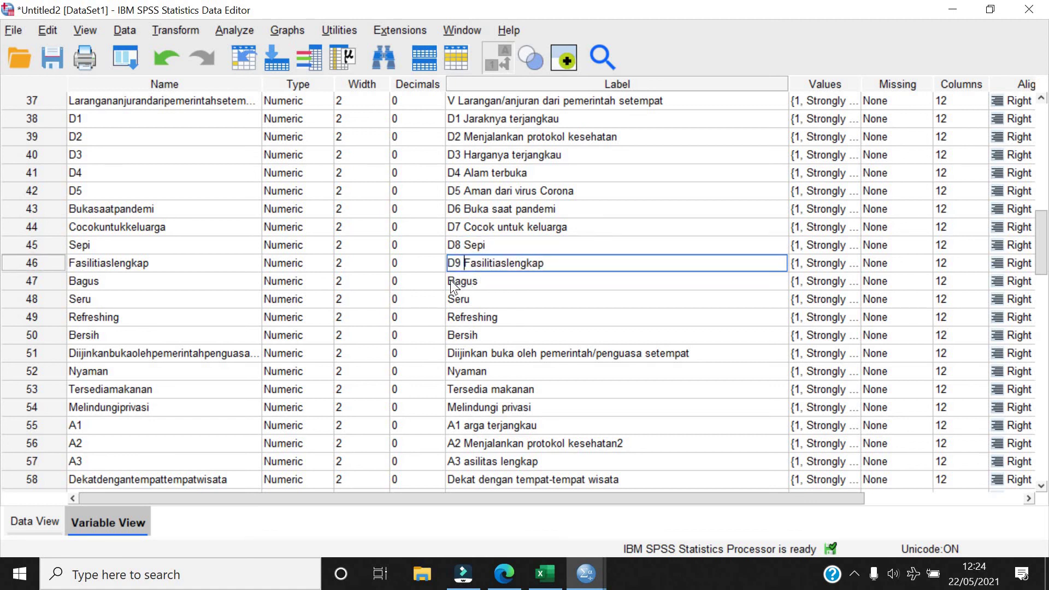
Prefix the label Bagus with D10 and the label Seru with D11
double_click(453, 282)
text(D)
text(10)
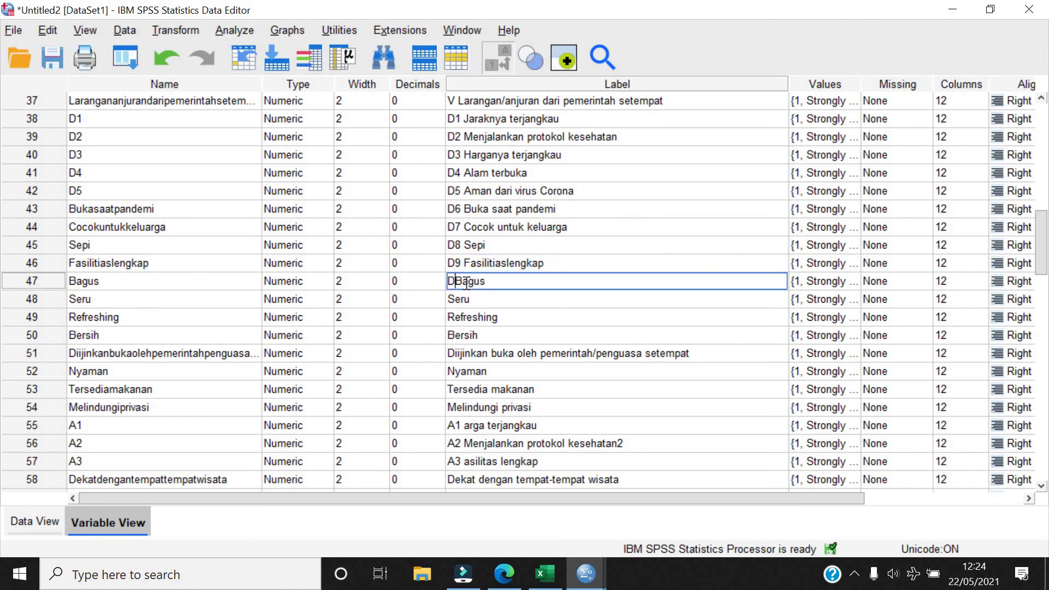
double_click(450, 299)
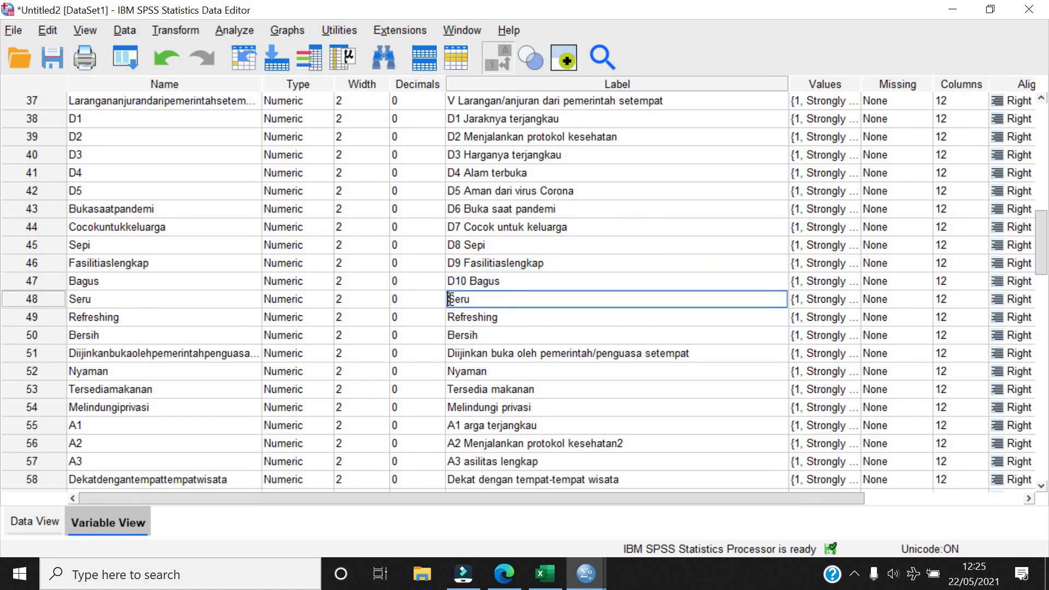
text(D11)
Compare the responses in the data sheet as numeric codes and as value labels, and inspect the description of column D1
key(ctrl+t)
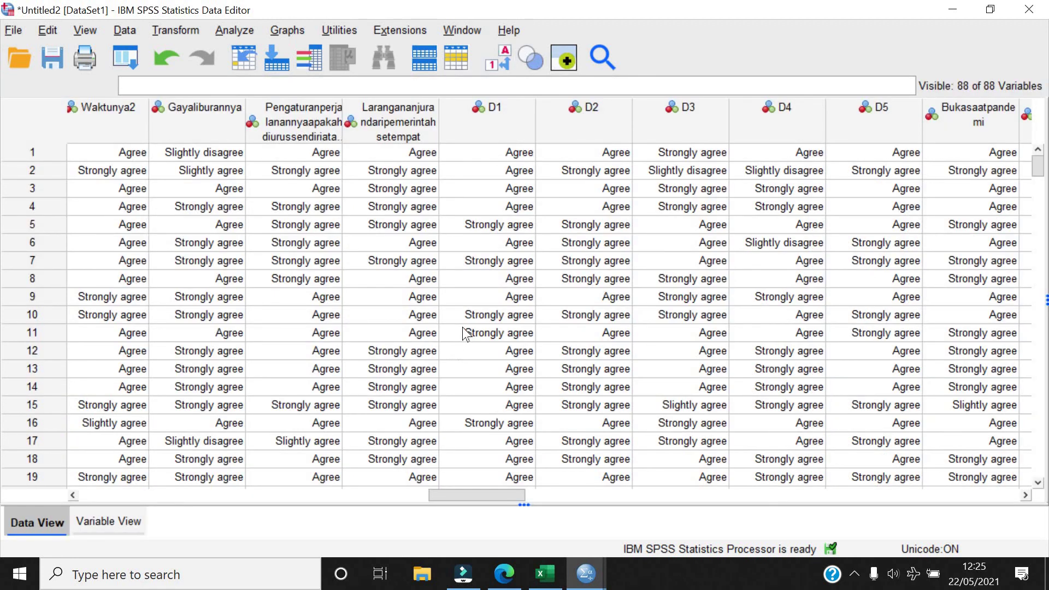
click(496, 67)
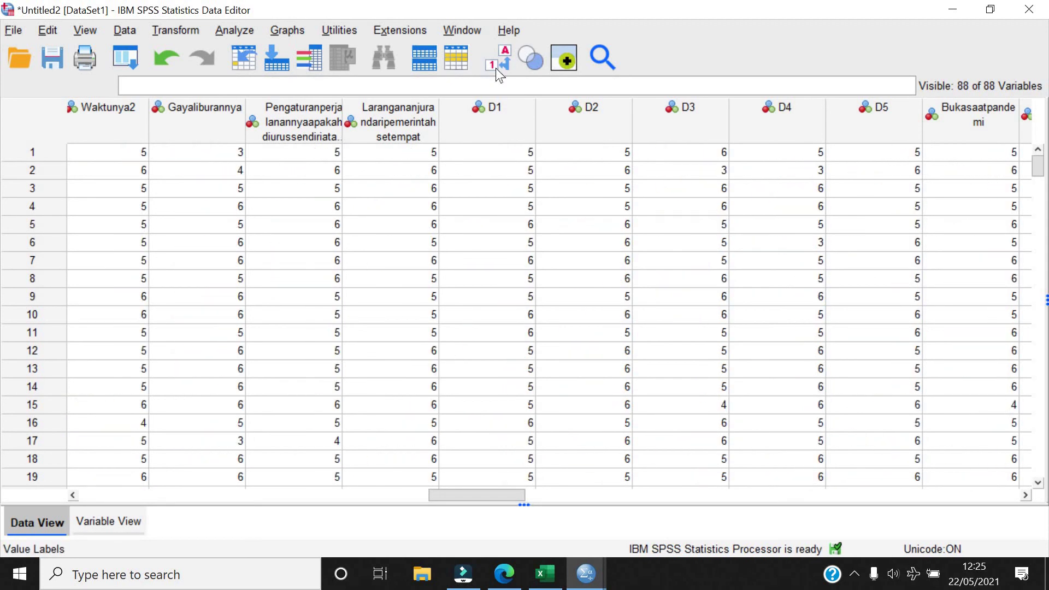
click(496, 67)
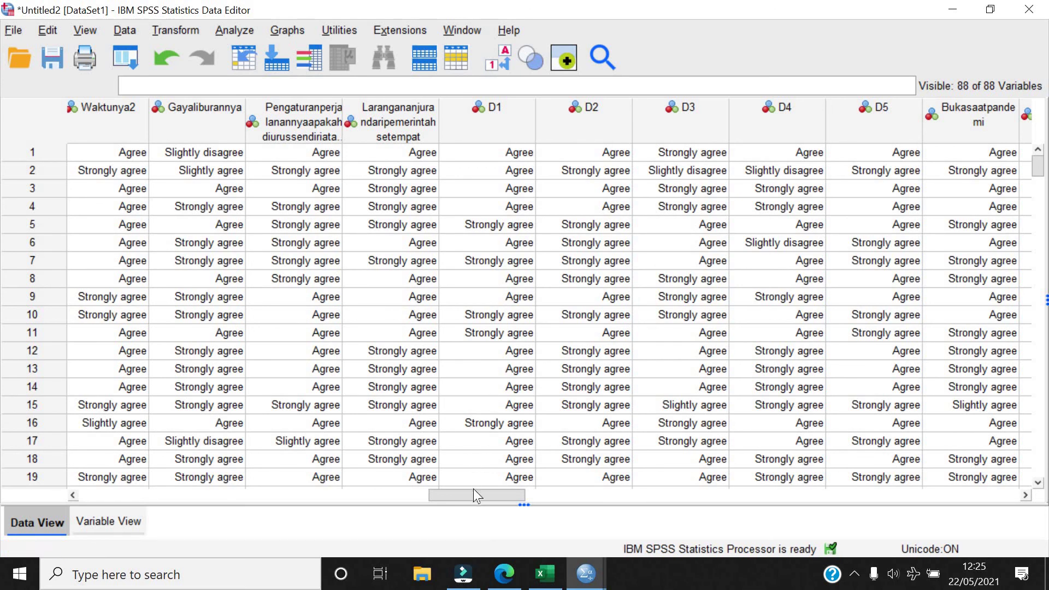
scroll(490, 147, right, 1)
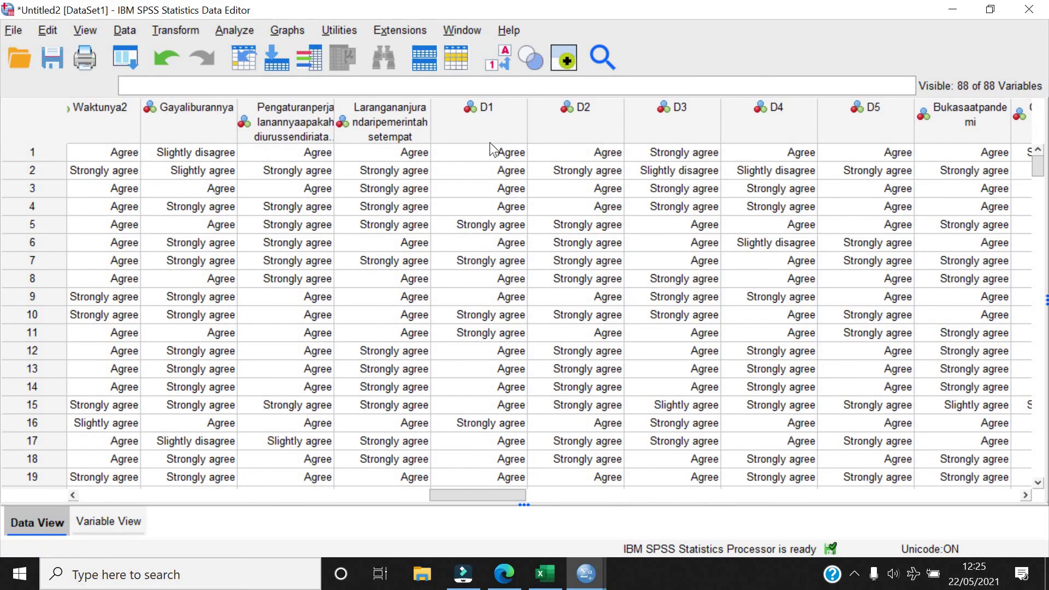
mouse_move(503, 129)
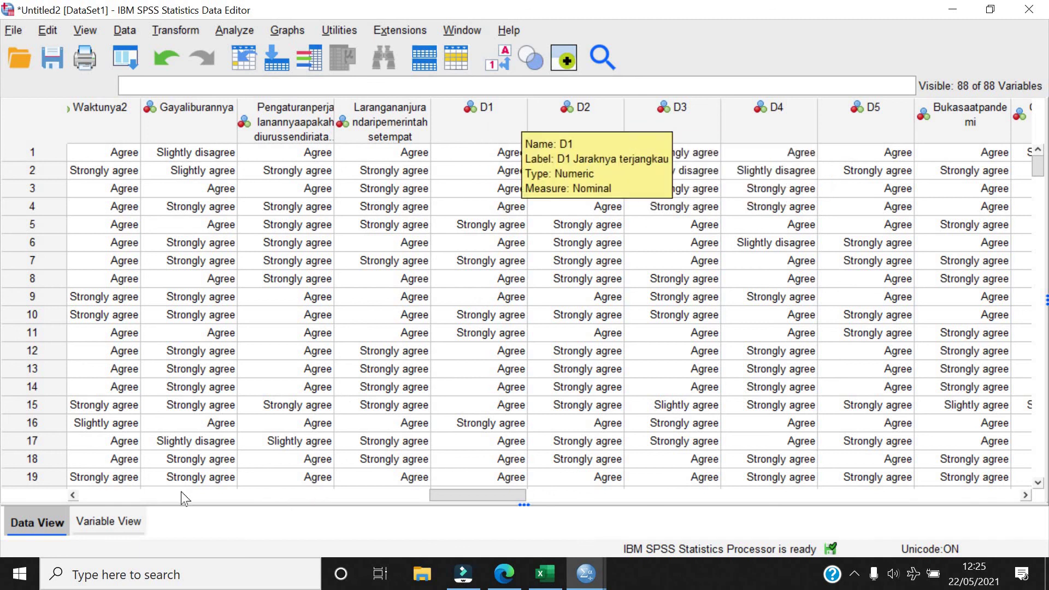
Compare the uncoded names of variables 43 to 49 with the column headings in the data sheet
click(99, 522)
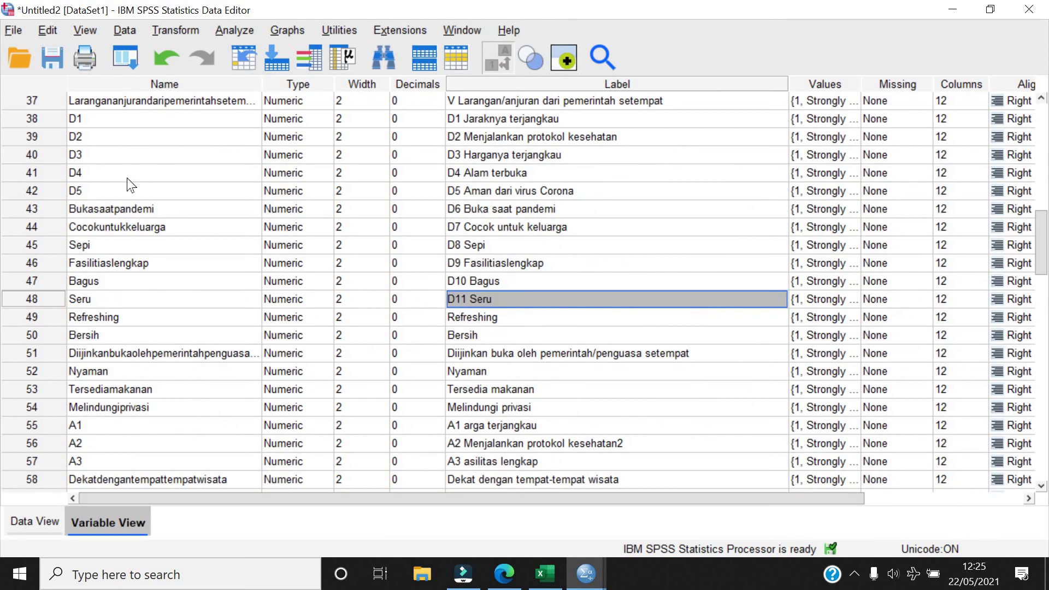
scroll(123, 186, up, 1)
scroll(119, 192, down, 1)
drag(115, 209, 117, 317)
click(41, 513)
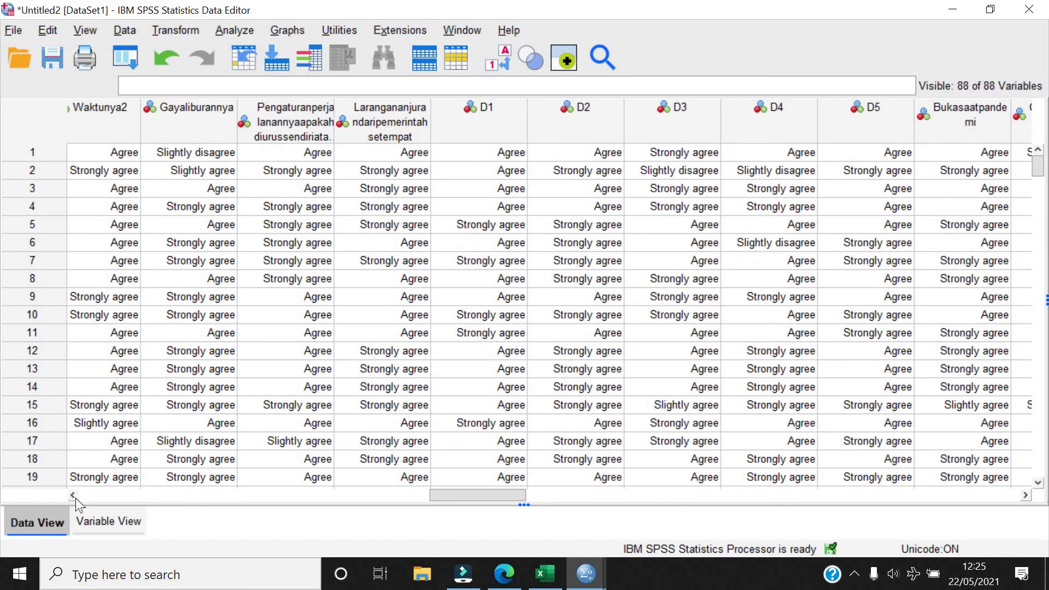
click(108, 521)
Rename variables 9 and 10 as V1 and V2 to match their label codes
scroll(200, 277, up, 3)
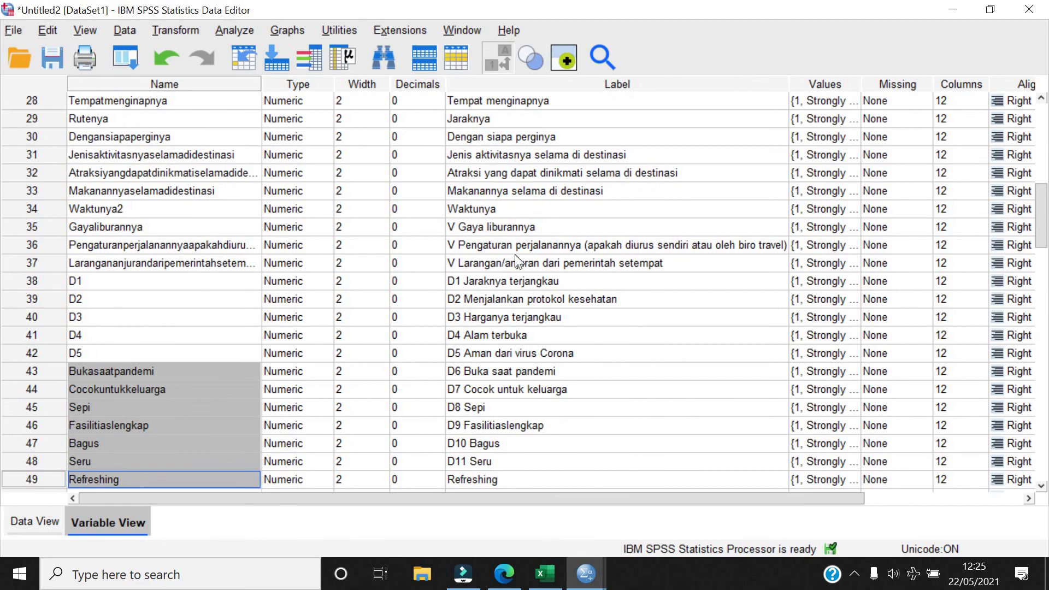
scroll(514, 254, up, 1)
scroll(459, 267, up, 6)
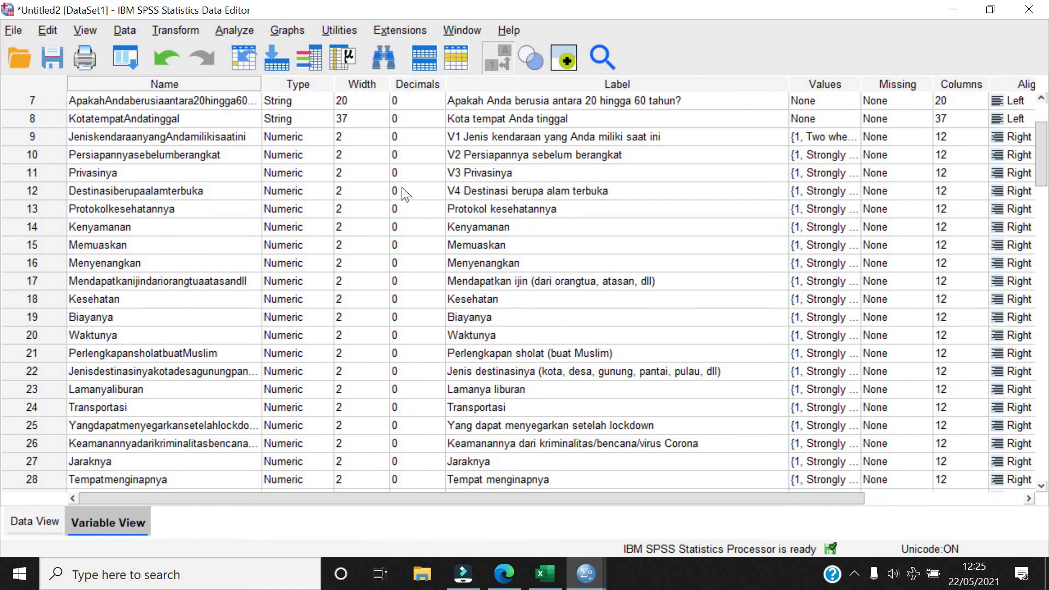
click(222, 137)
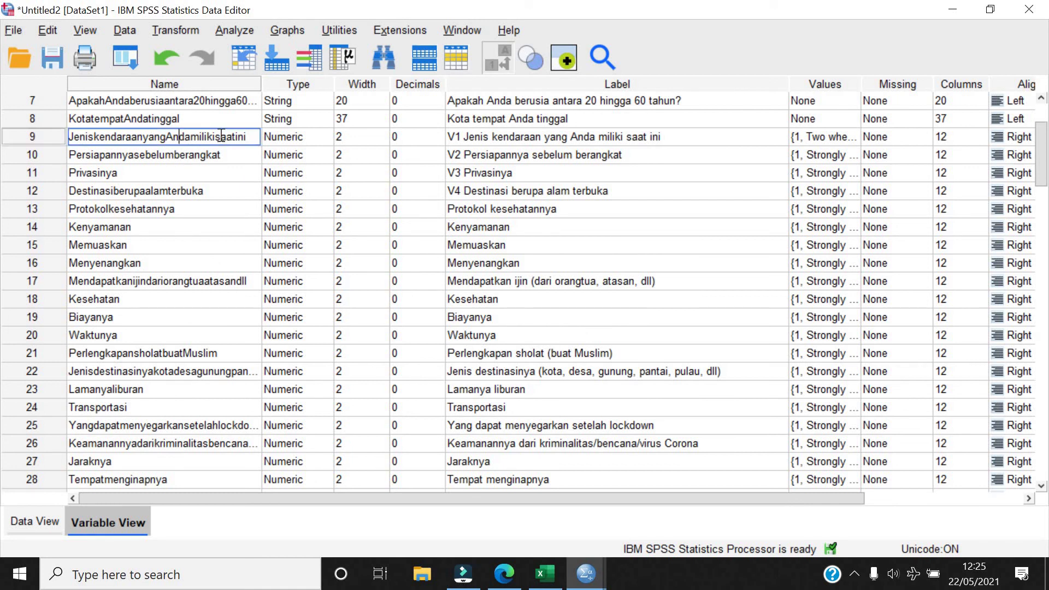
double_click(221, 136)
text(V1)
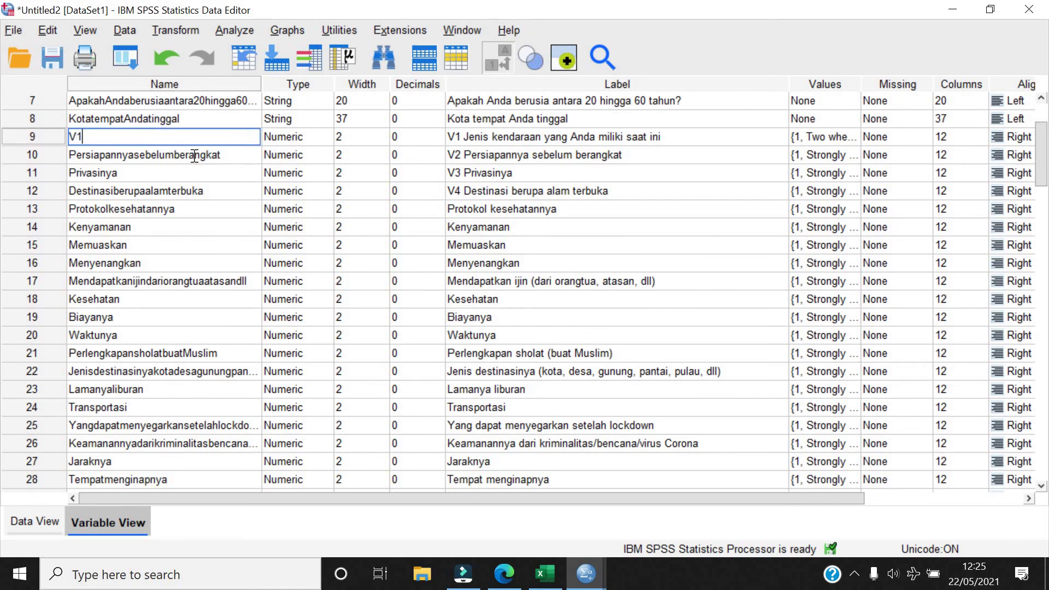
click(194, 155)
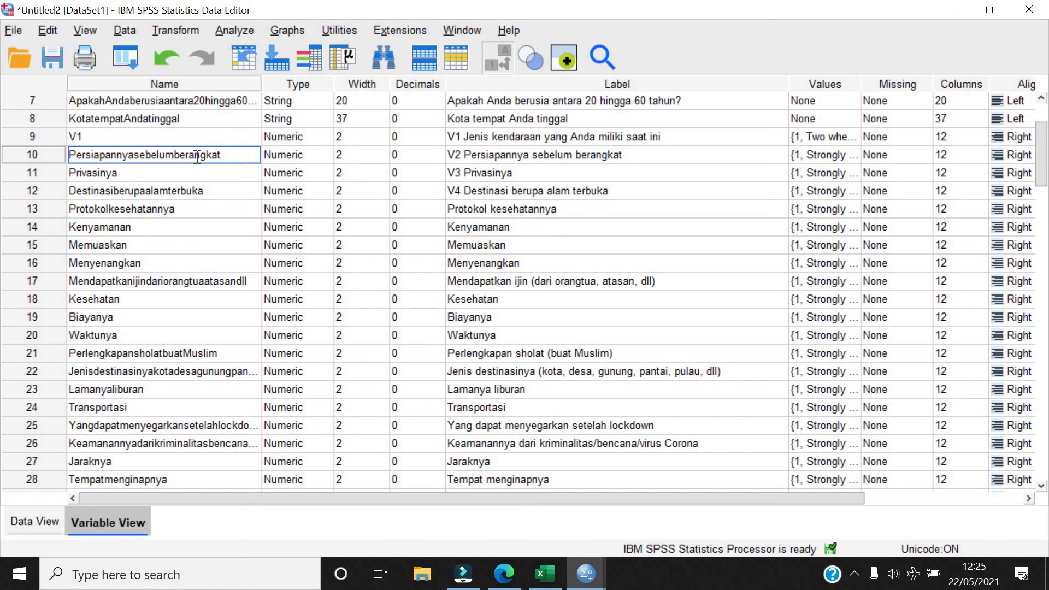
double_click(197, 155)
text(V2)
Rename variables 11, 12 and 13 as V3, V4 and V5
click(160, 172)
double_click(82, 173)
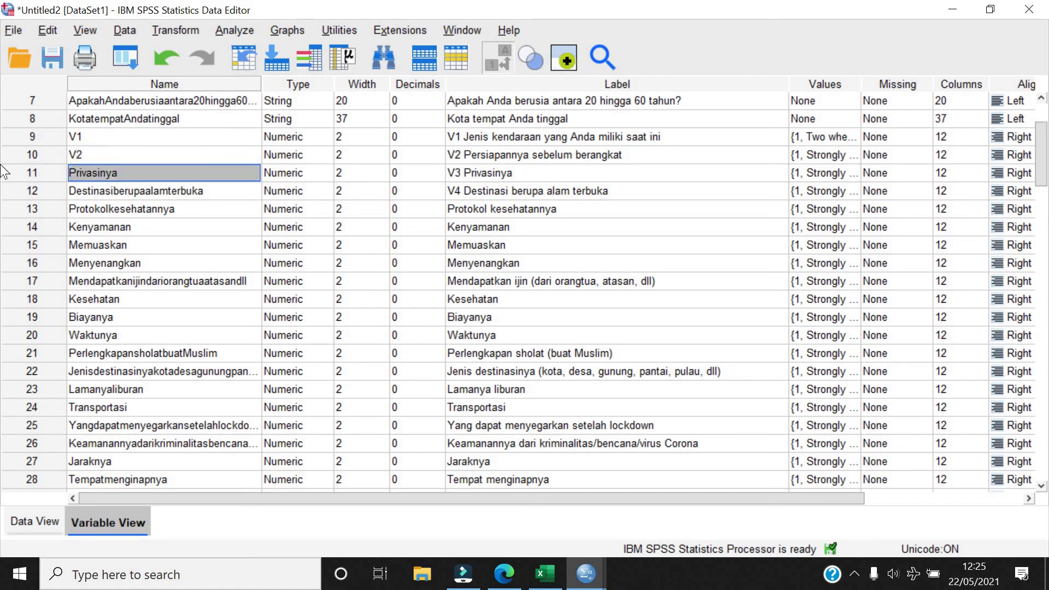
text(V3)
key(Return)
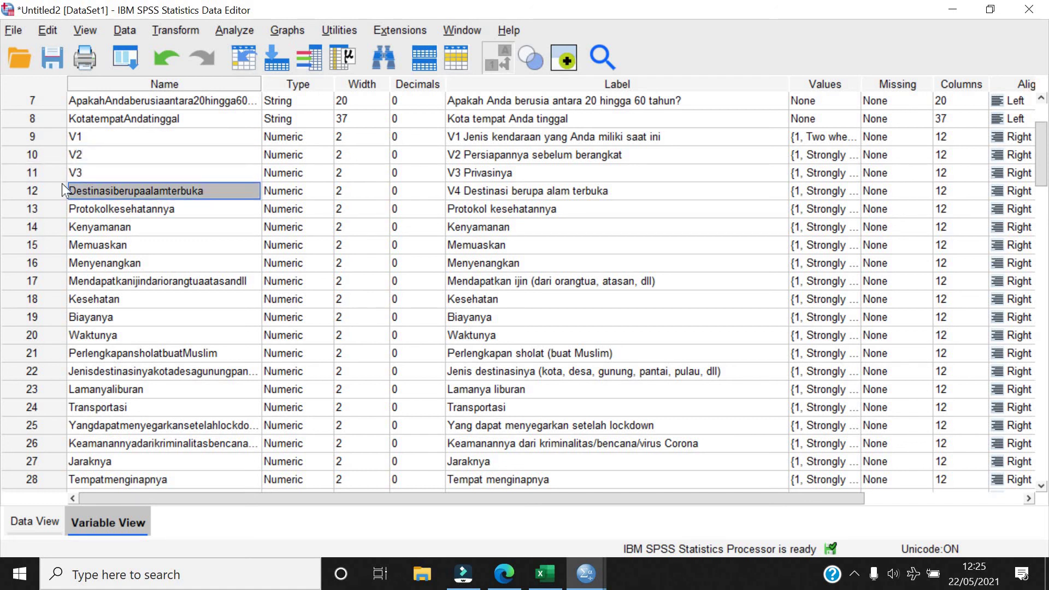
text(V4)
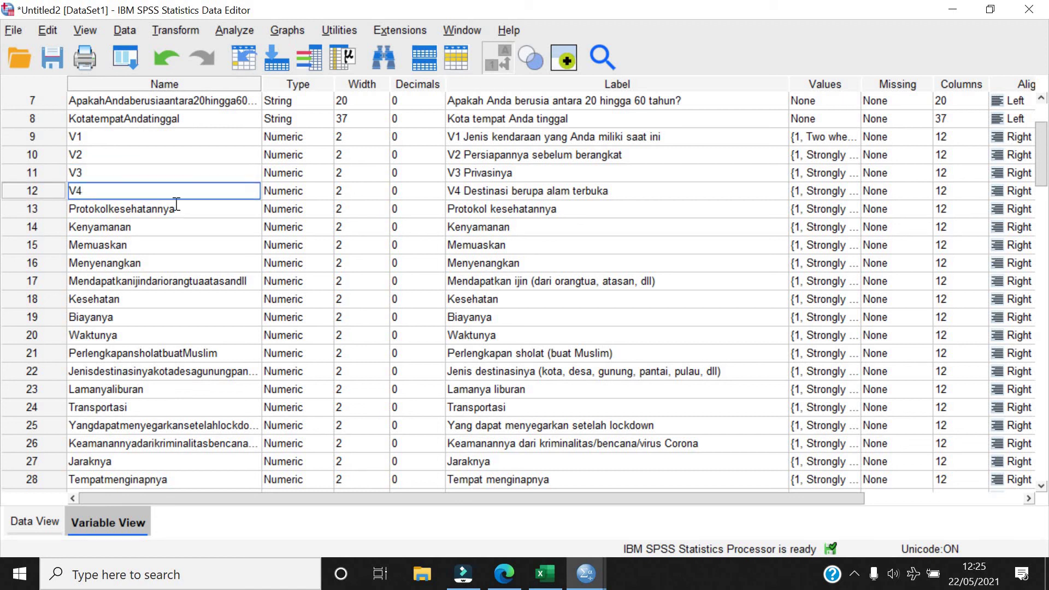
key(Return)
text(V5)
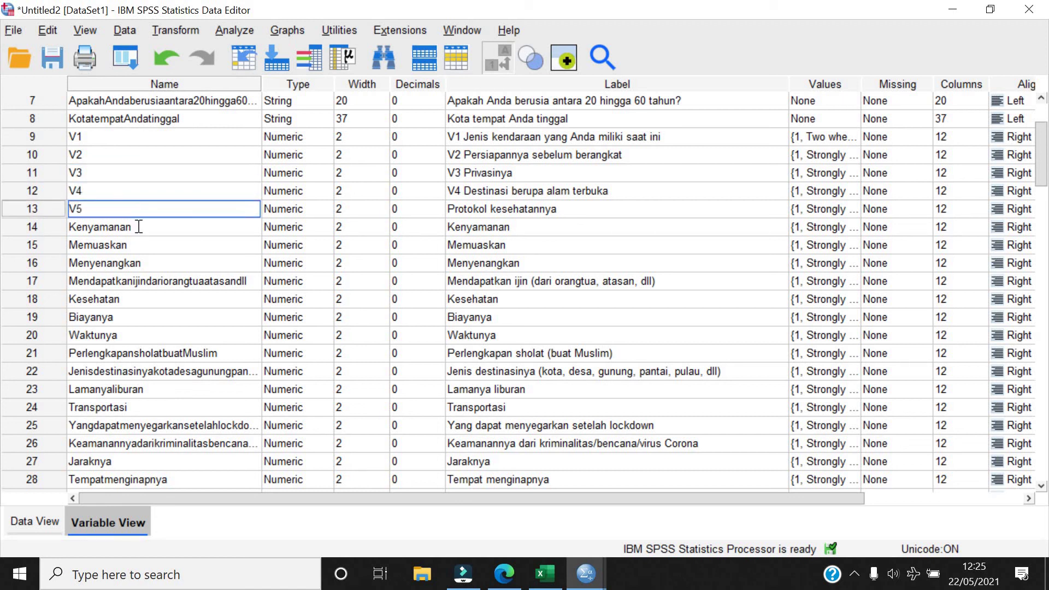
key(Return)
Rename variables 14, 15 and 16, labelled Kenyamanan, Memuaskan and Menyenangkan, as V6, V7 and V8
double_click(74, 228)
text(V6)
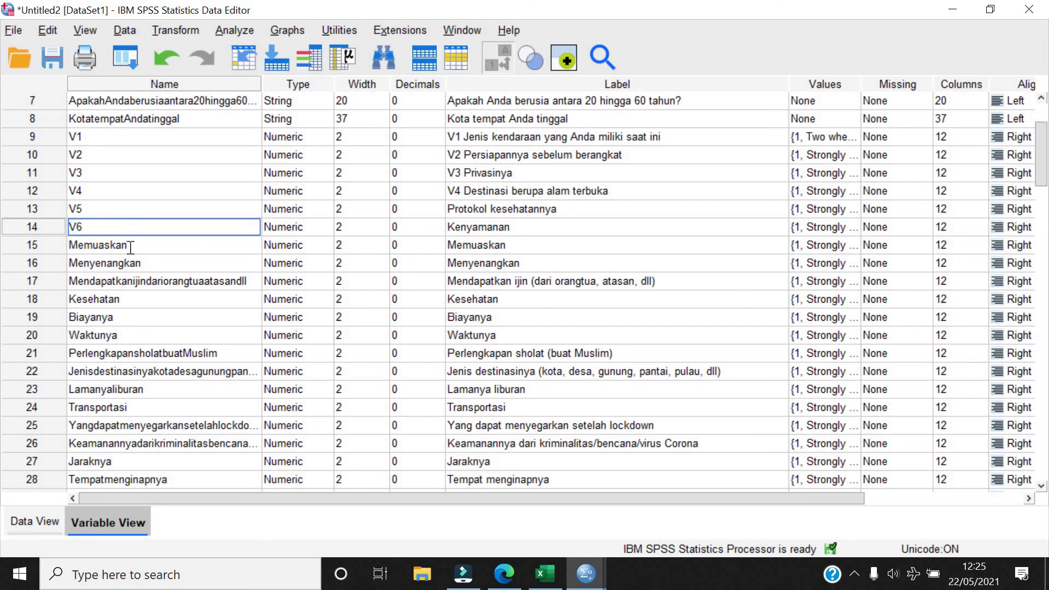
key(Return)
double_click(107, 243)
text(V7)
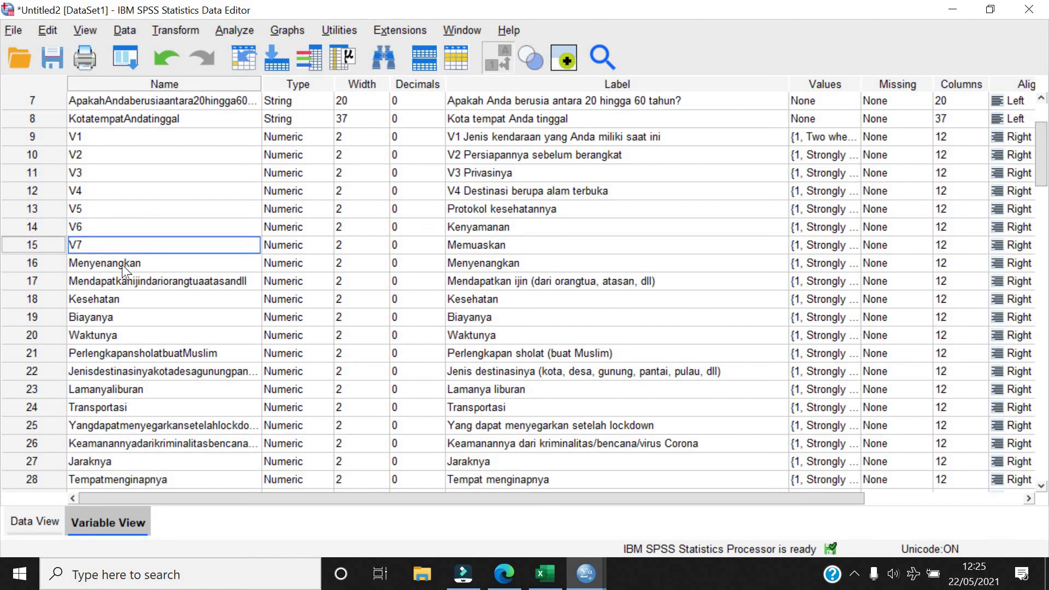
key(Return)
double_click(84, 262)
text(V8)
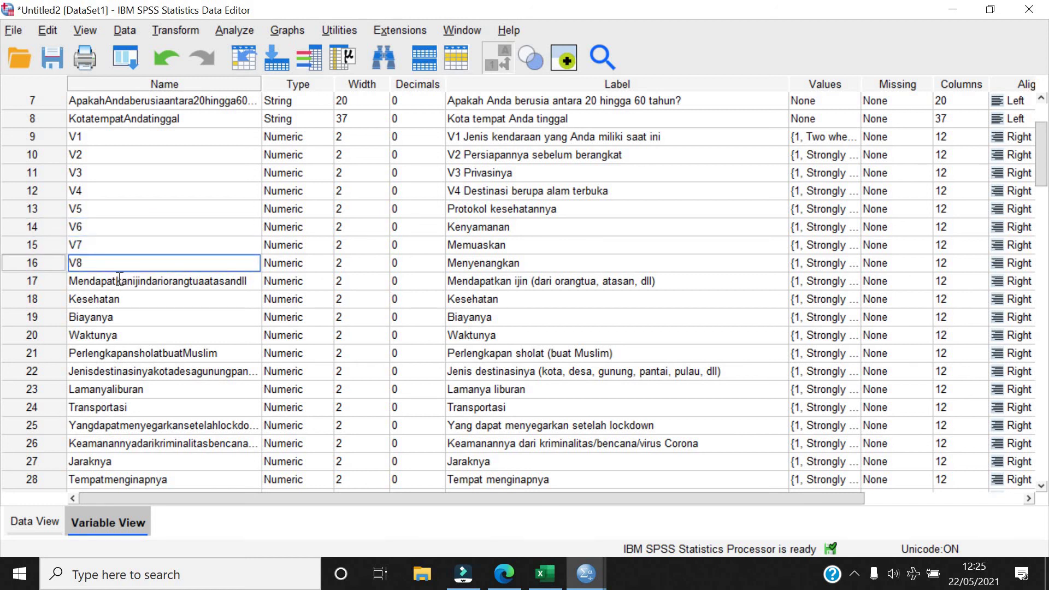
key(Return)
Rename variables 17, 18 and 19 as V9, V10 and V11
double_click(119, 280)
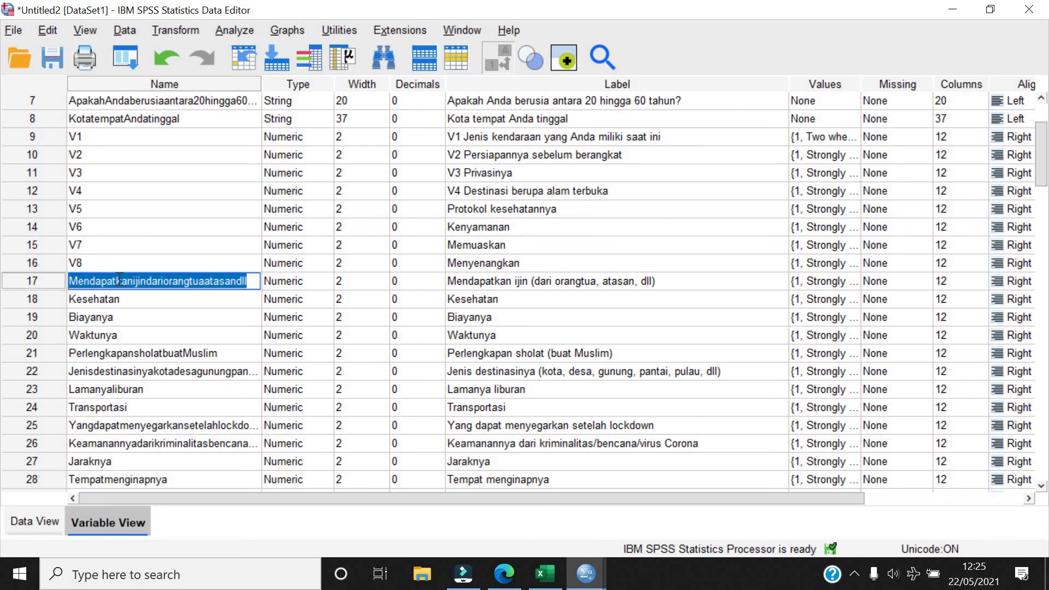
text(V9)
key(Return)
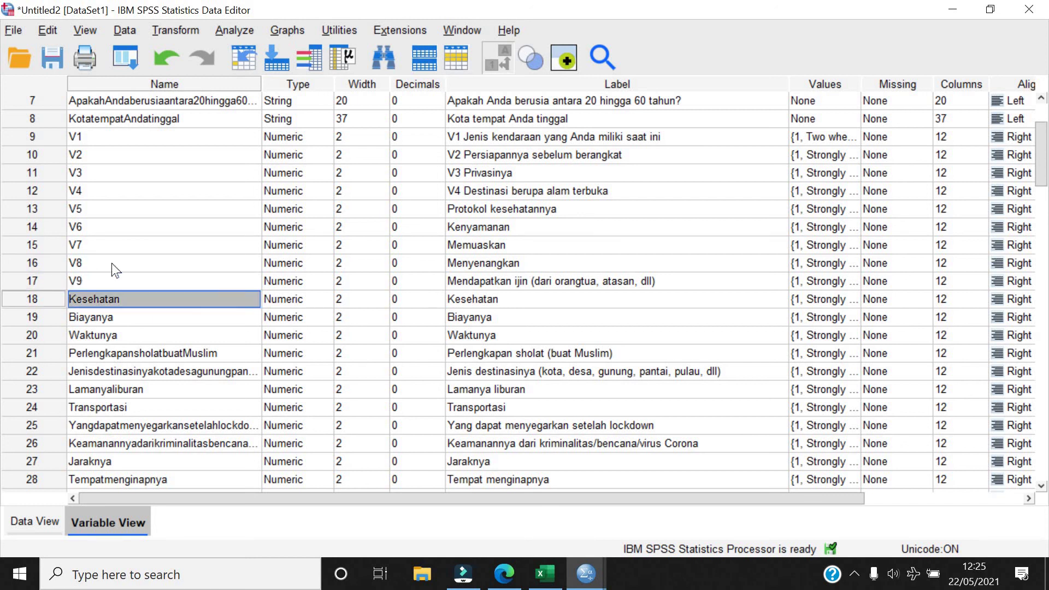
text(V10)
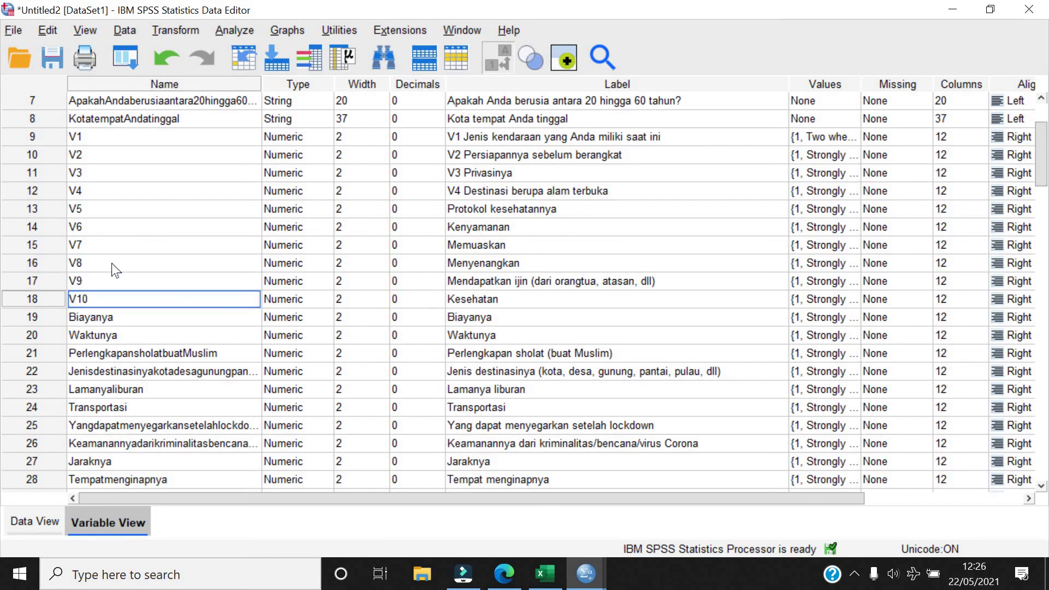
key(Return)
text(V11)
key(Return)
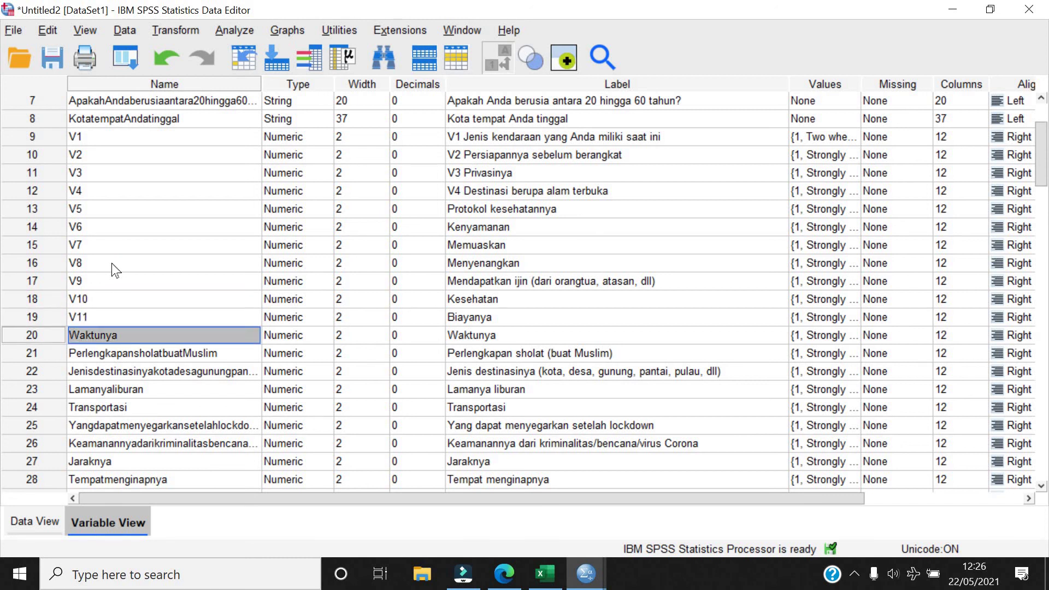
Rename variables 20, 21 and 22 as V12, V13 and V14
text(V12)
key(Return)
text(V13)
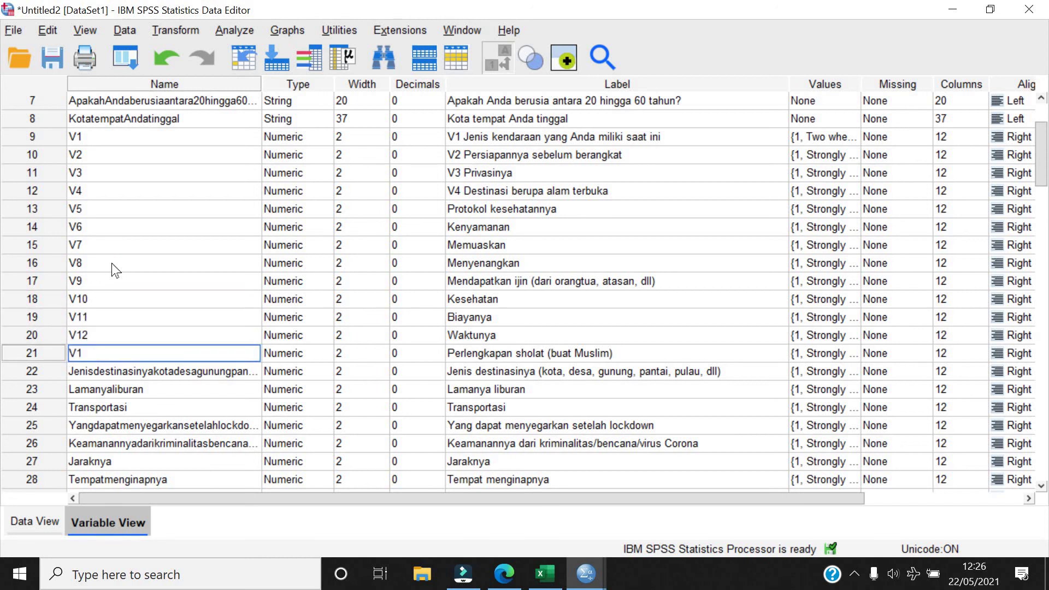
key(Return)
text(V14)
key(Return)
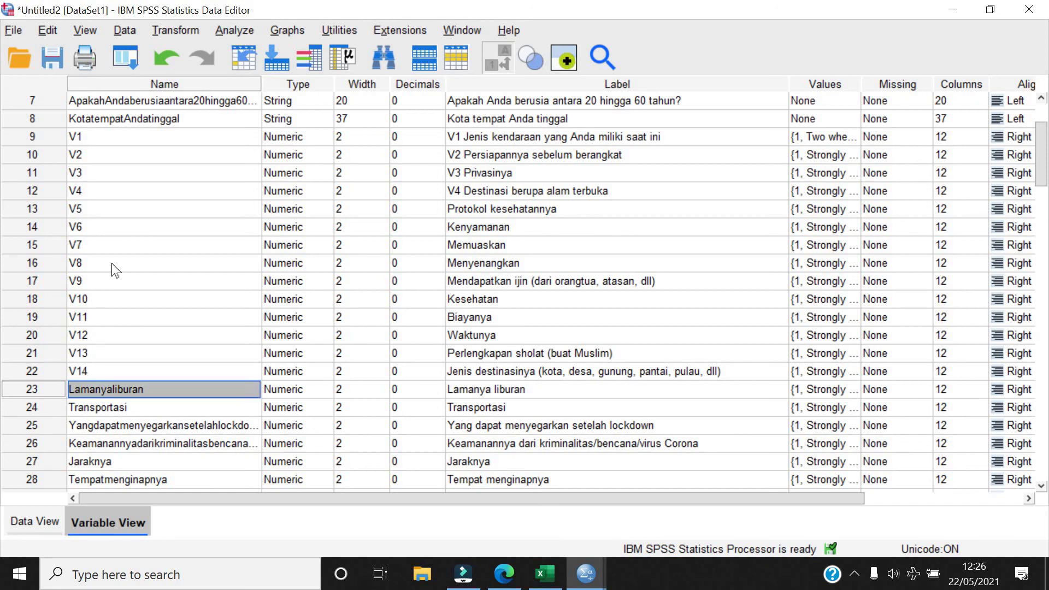
Rename variables 23, 24 and 25, starting from the one labelled Lamanya liburan, as V15, V16 and V17
text(V15)
key(Return)
text(V)
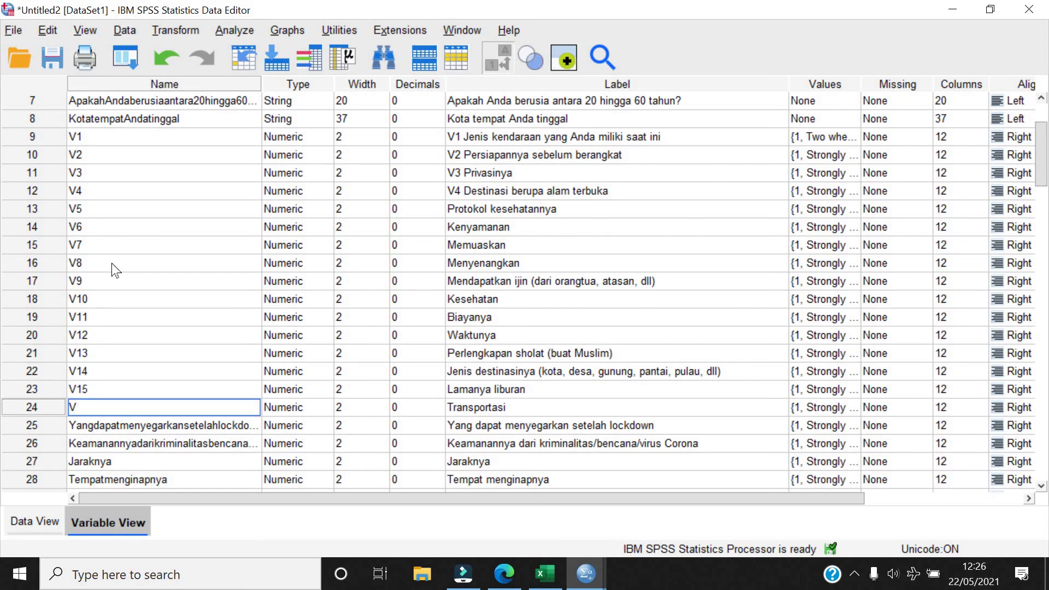
text(16)
key(Return)
text(V17)
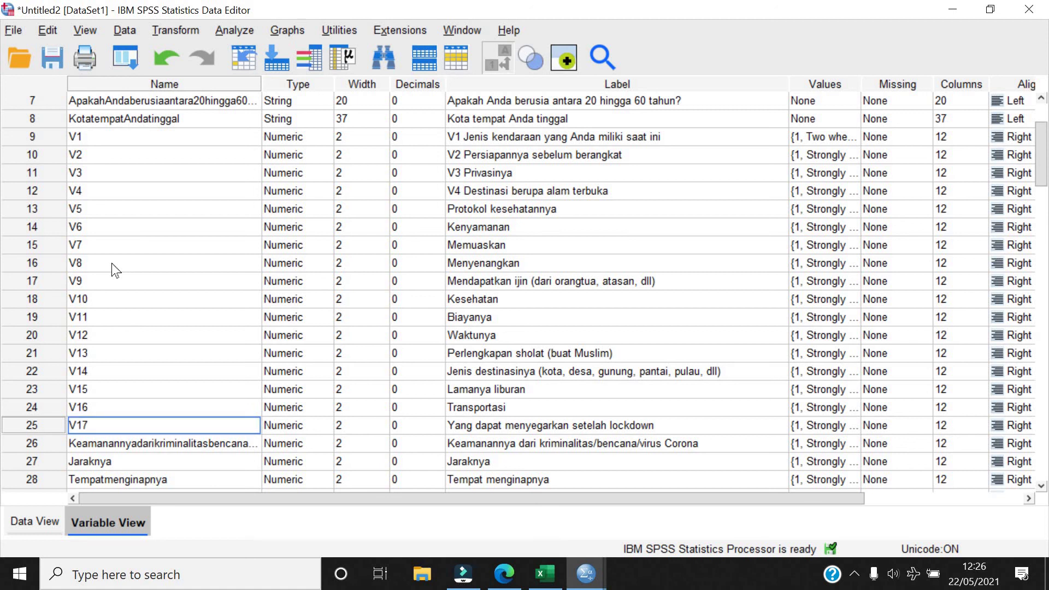
key(Return)
Rename variables 26 and 27, covering safety from crime, disaster or virus and distance, as V18 and V19
text(V1)
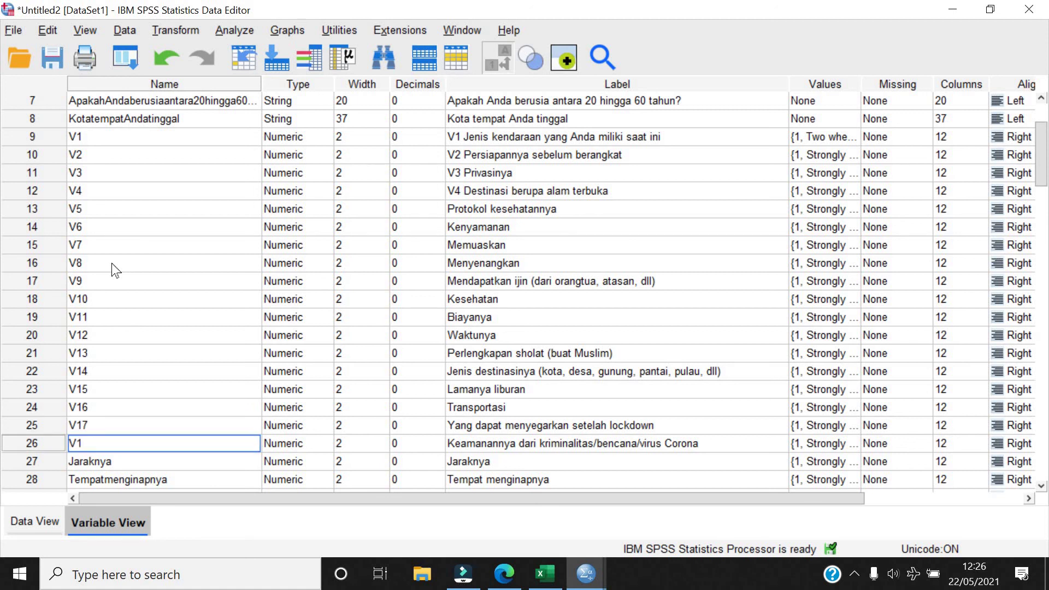
text(8)
key(Return)
text(V1)
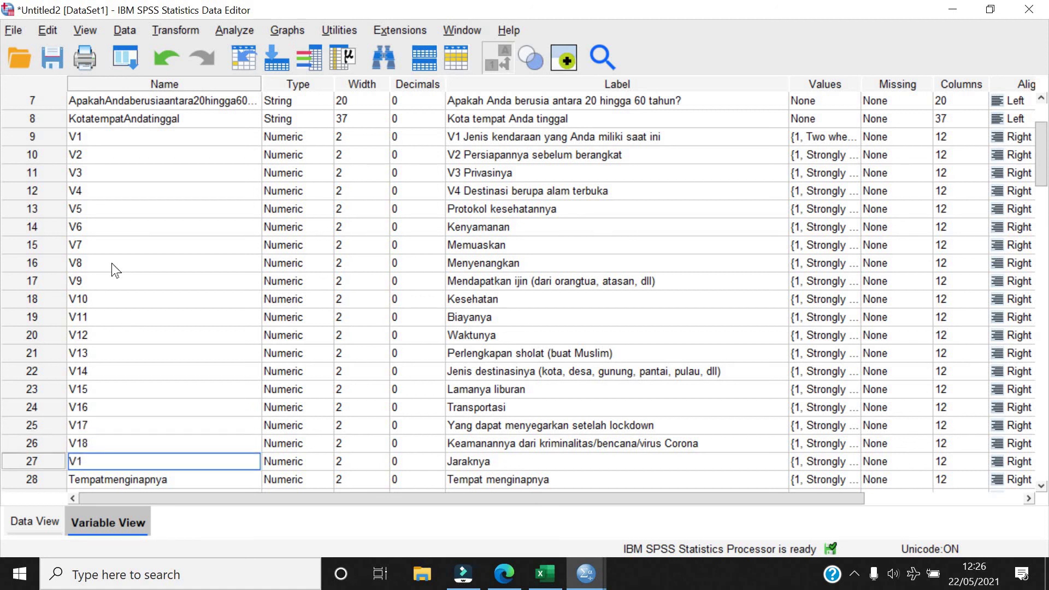
text(9)
key(Return)
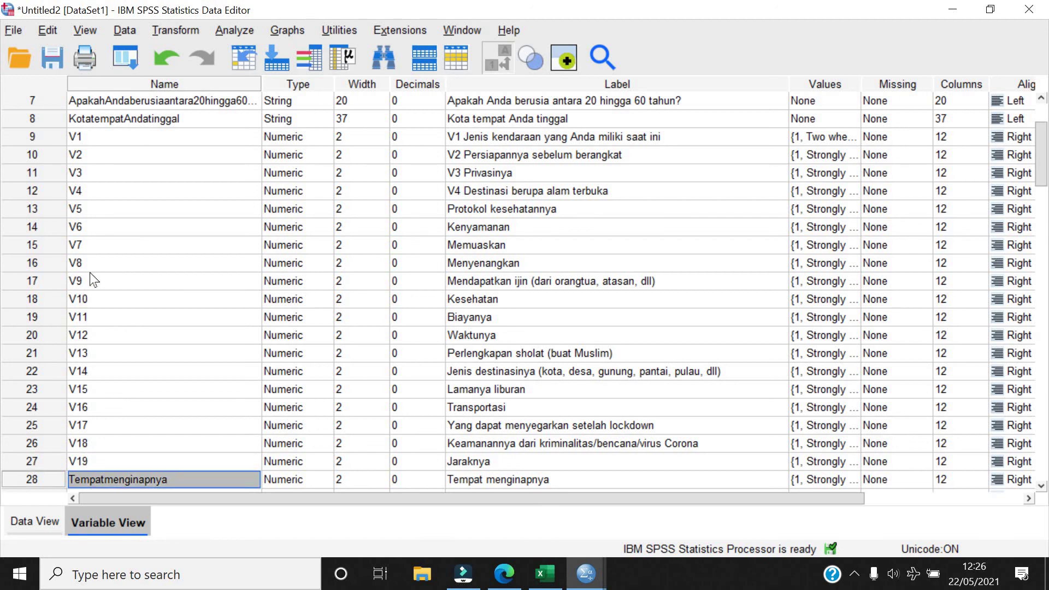
Rename variables 28 and 29, originally named Tempatmenginapnya and Rutenya, as V20 and V21
scroll(314, 297, down, 3)
text(V1)
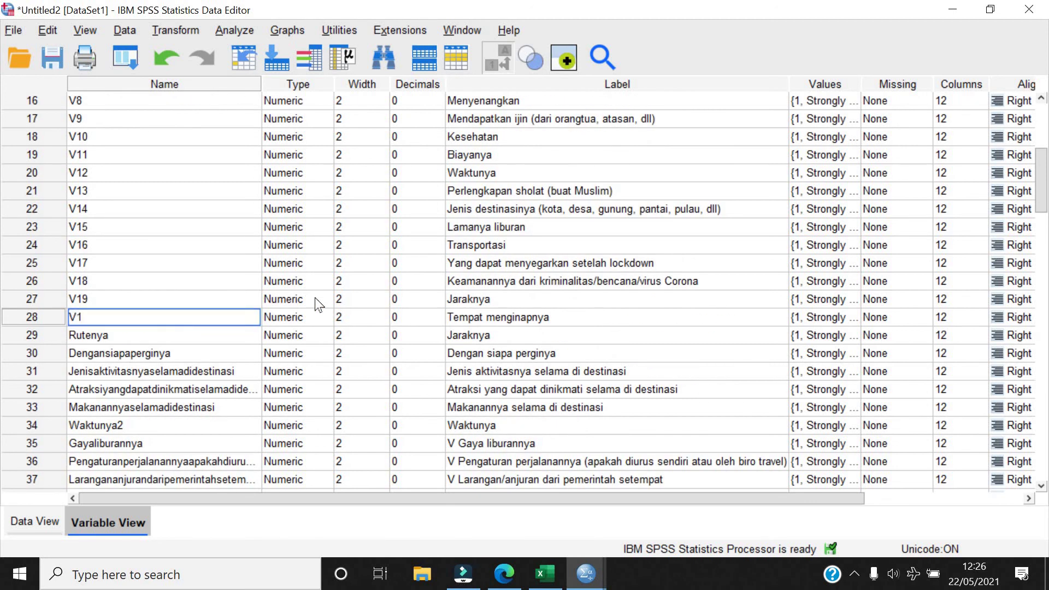
key(BackSpace)
text(20)
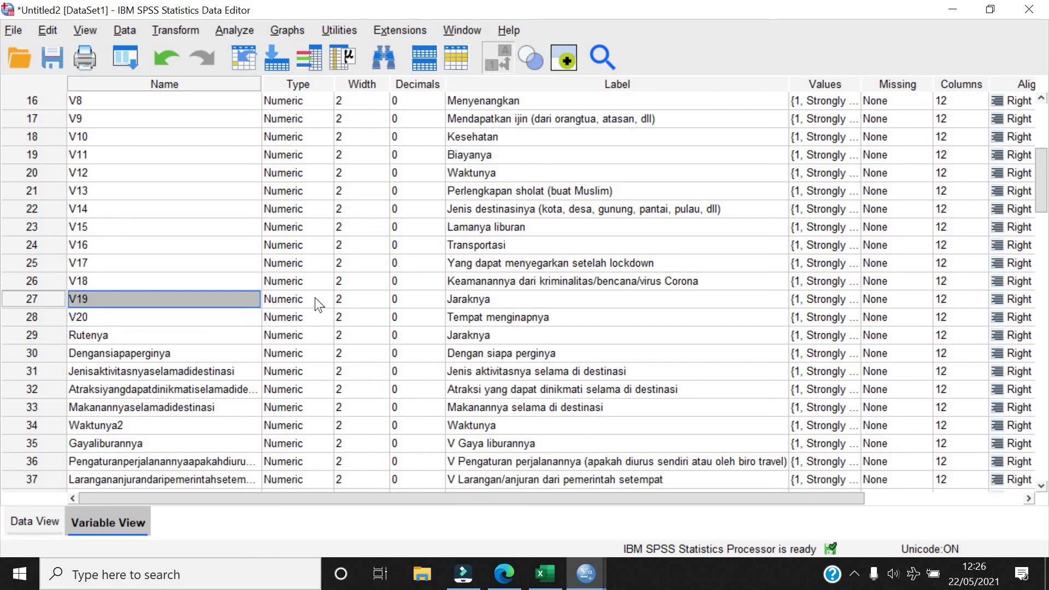
key(Return)
text(V1)
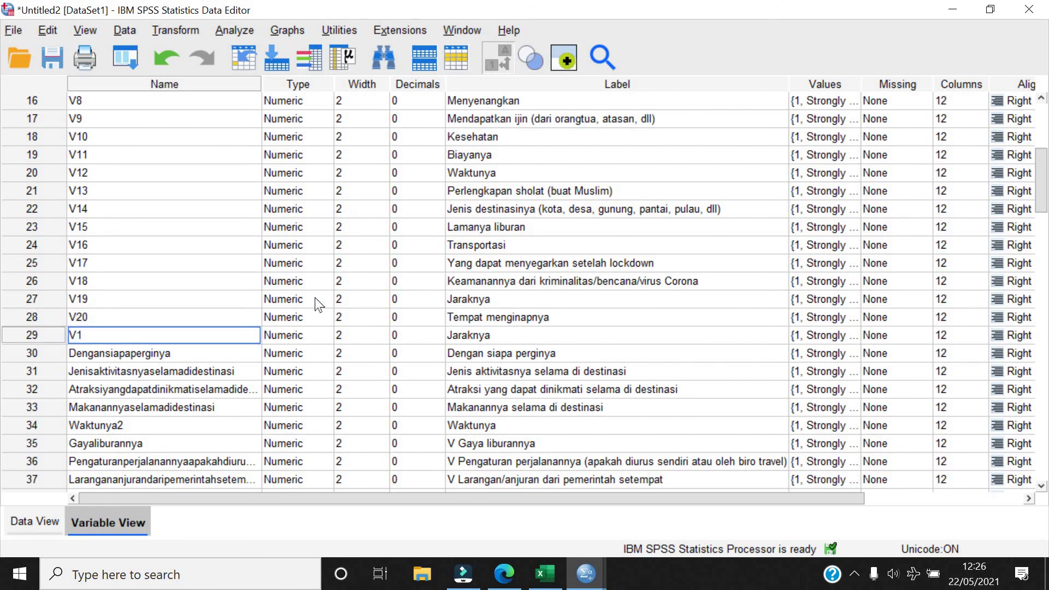
key(BackSpace)
text(21)
key(Return)
Rename variables 30 and 31, labelled Dengan siapa perginya and Jenis aktivitasnya selama di destinasi, as V22 and V23
text(V)
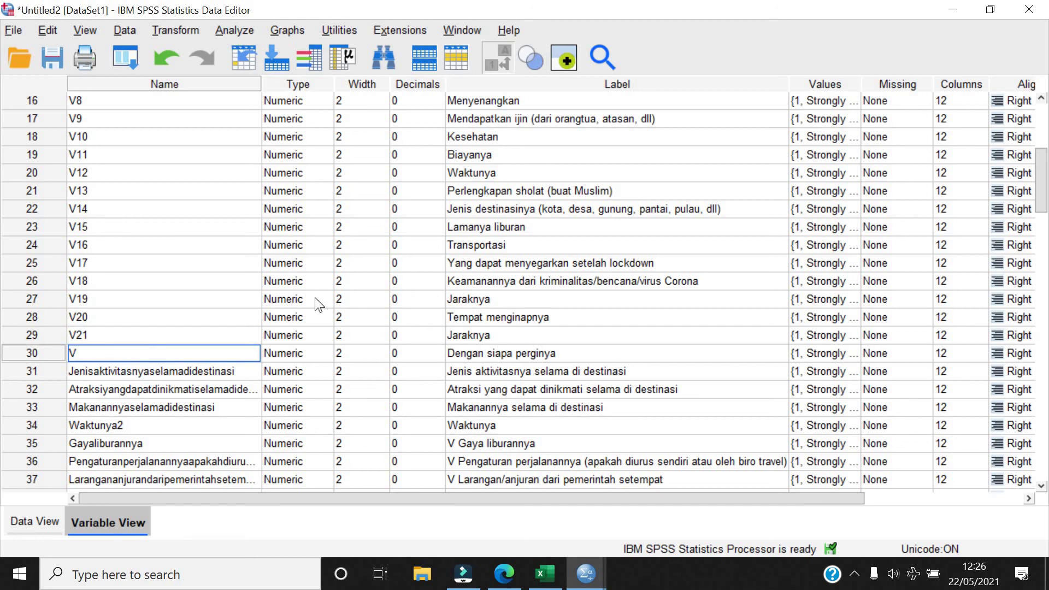
text(22)
key(Return)
text(V2)
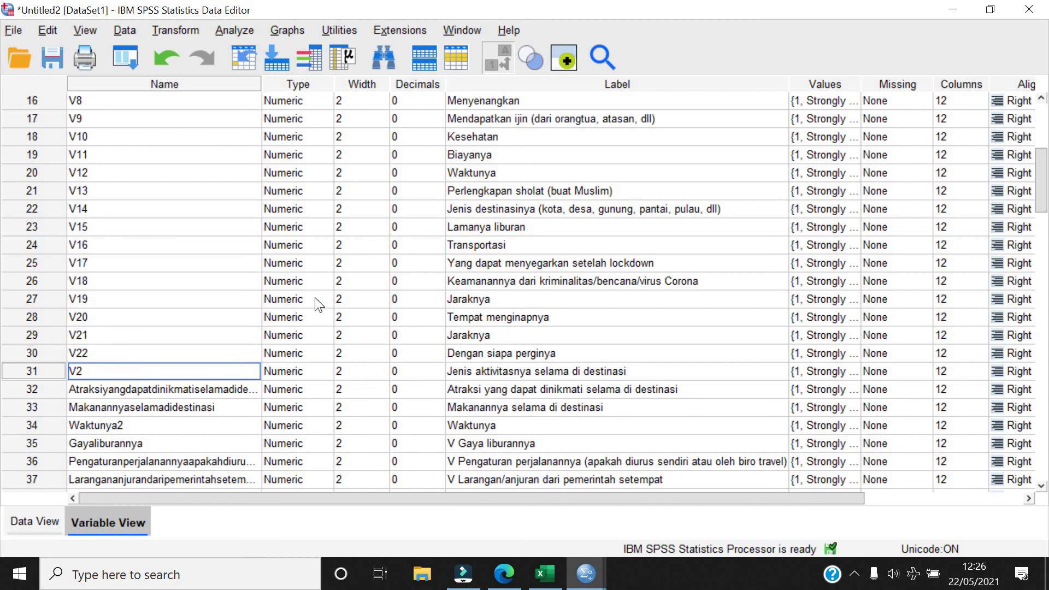
text(3)
key(Return)
Rename variables 32 and 33, about attractions and food at the destination, as V24 and V25
text(V)
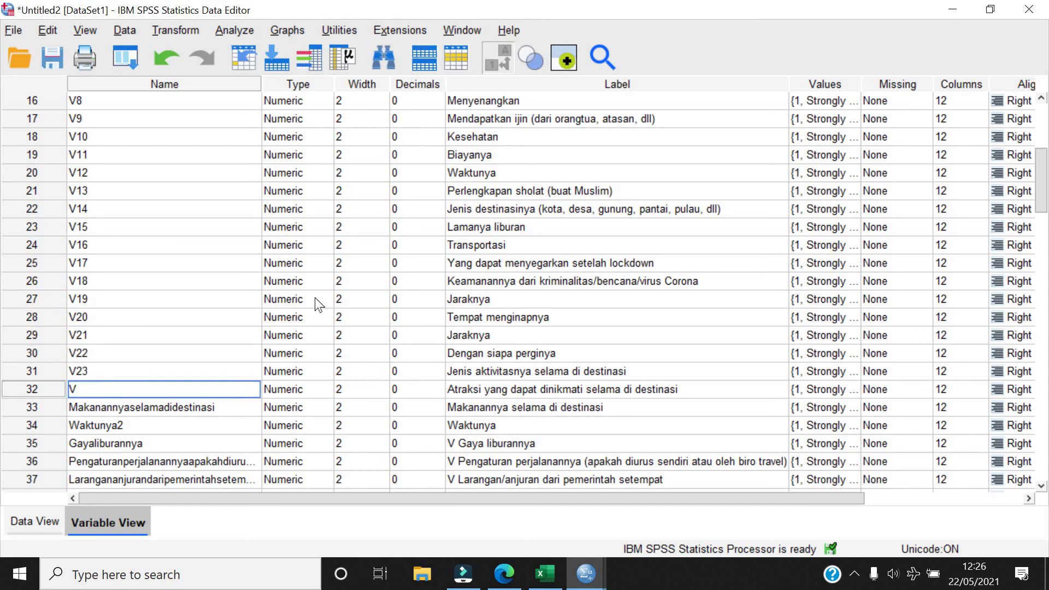
text(24)
key(Return)
text(V)
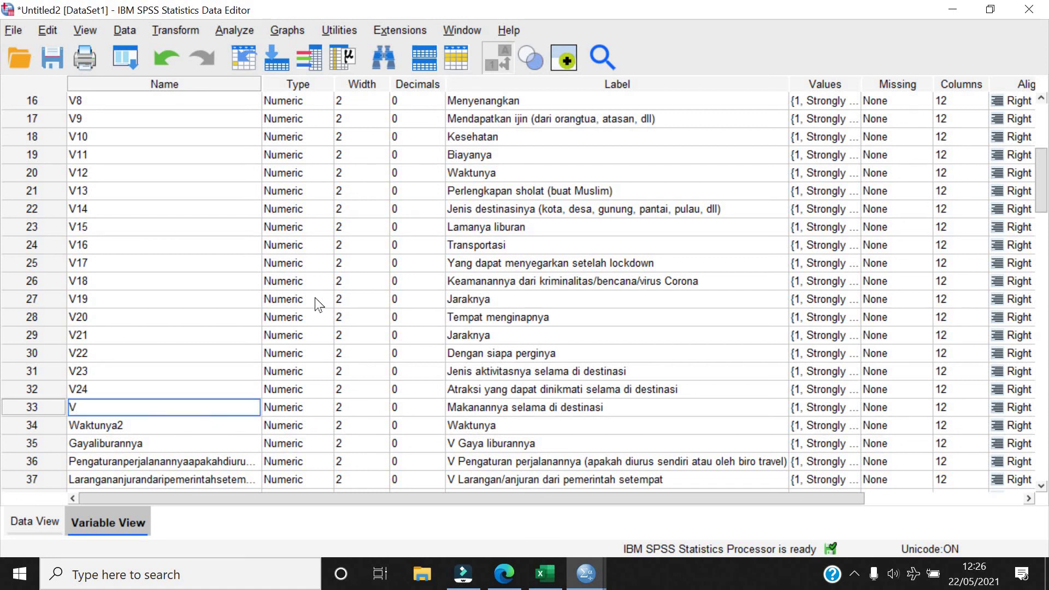
text(25)
key(Return)
Rename variables 34 and 35, labelled Waktunya and V Gaya liburannya, as V26 and V27
text(V2)
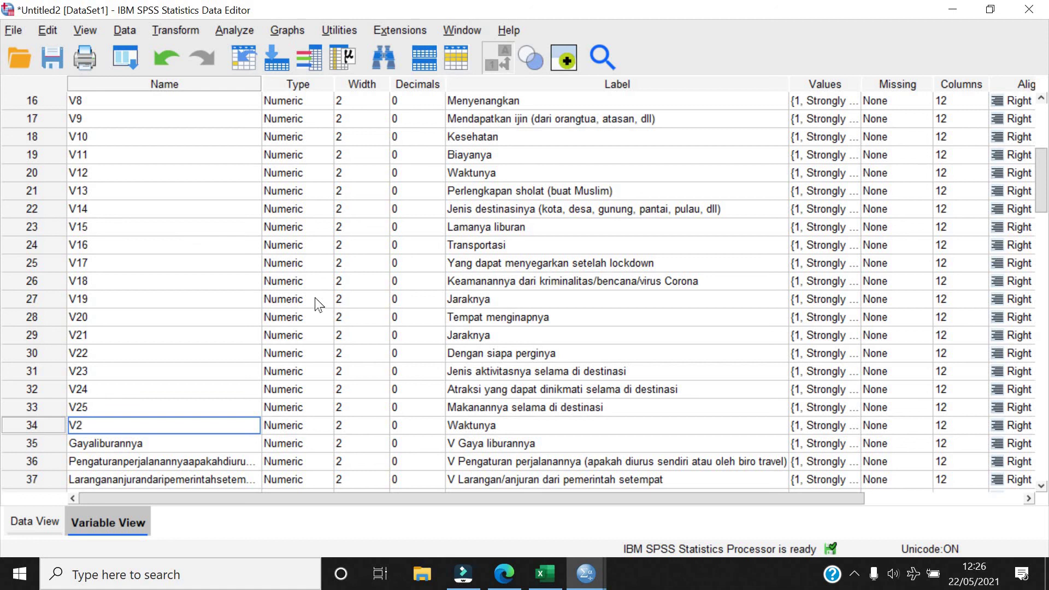
text(6)
key(Return)
text(V2)
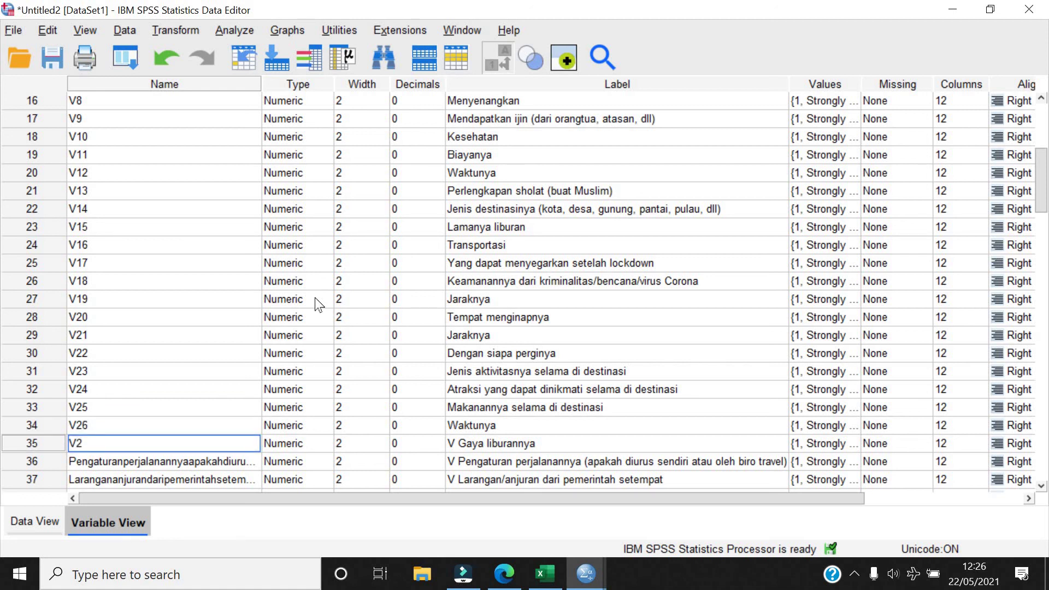
text(7)
key(Return)
Rename variables 36 and 37, about travel arrangements and local government rules, as V28 and V29
text(V2)
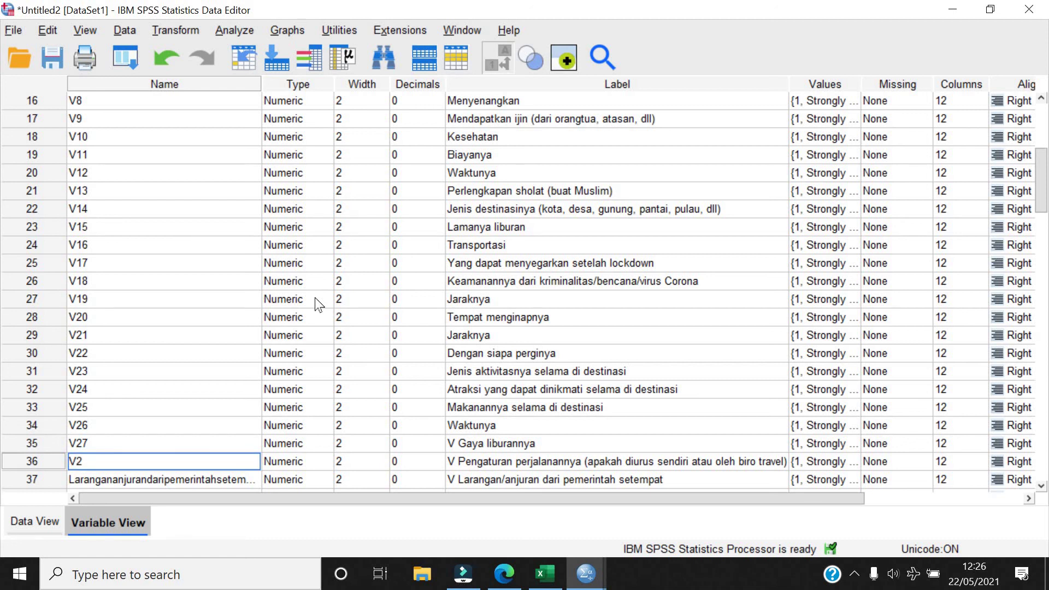
text(8)
key(Return)
text(V29)
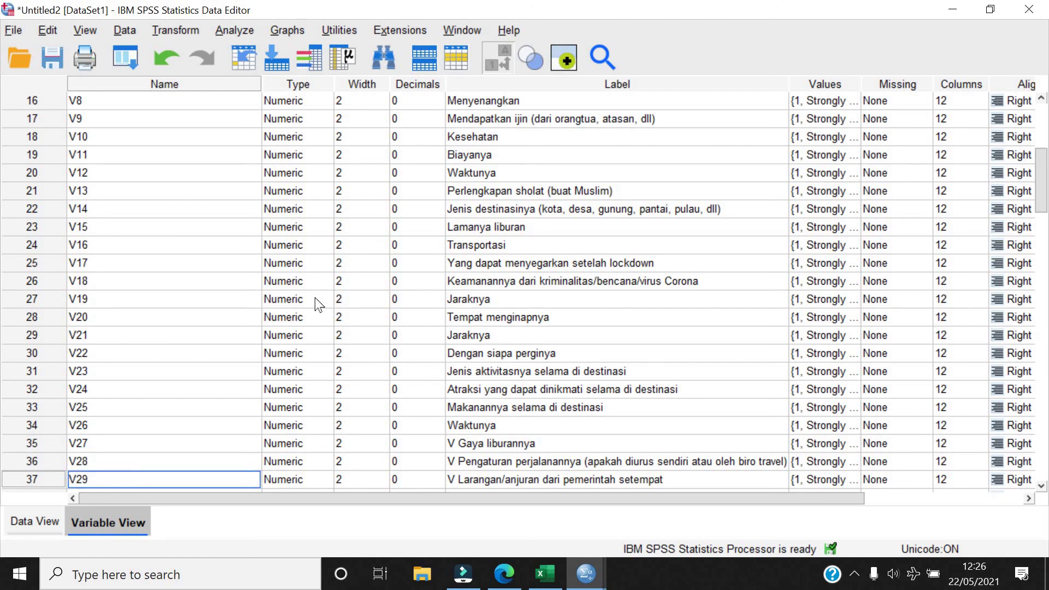
key(Return)
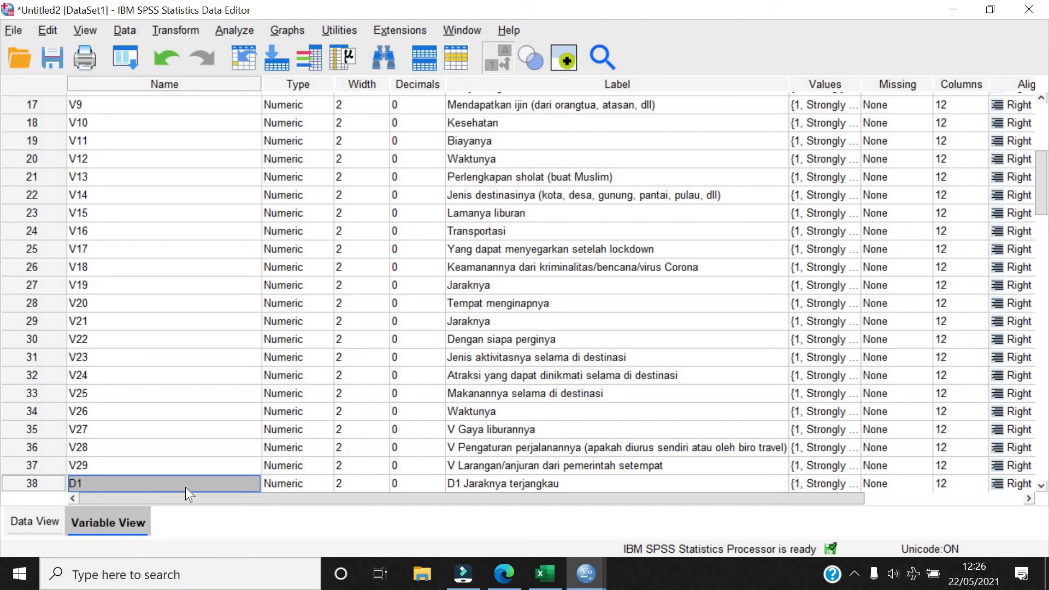
Review the renamed V variables' columns in the data view, toggling the value labels off and back on
click(35, 521)
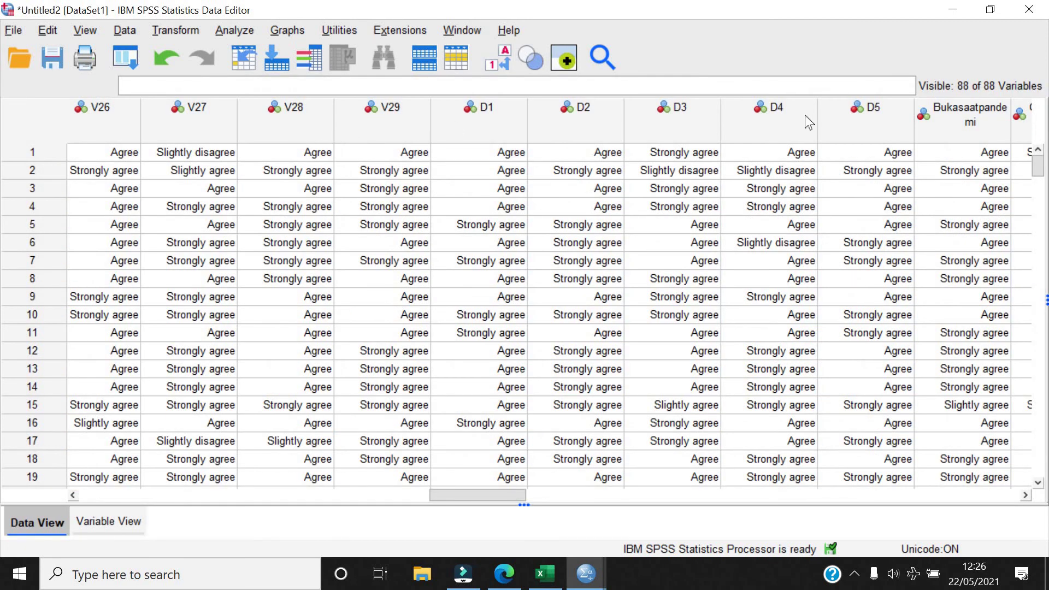
click(493, 60)
click(494, 60)
click(422, 493)
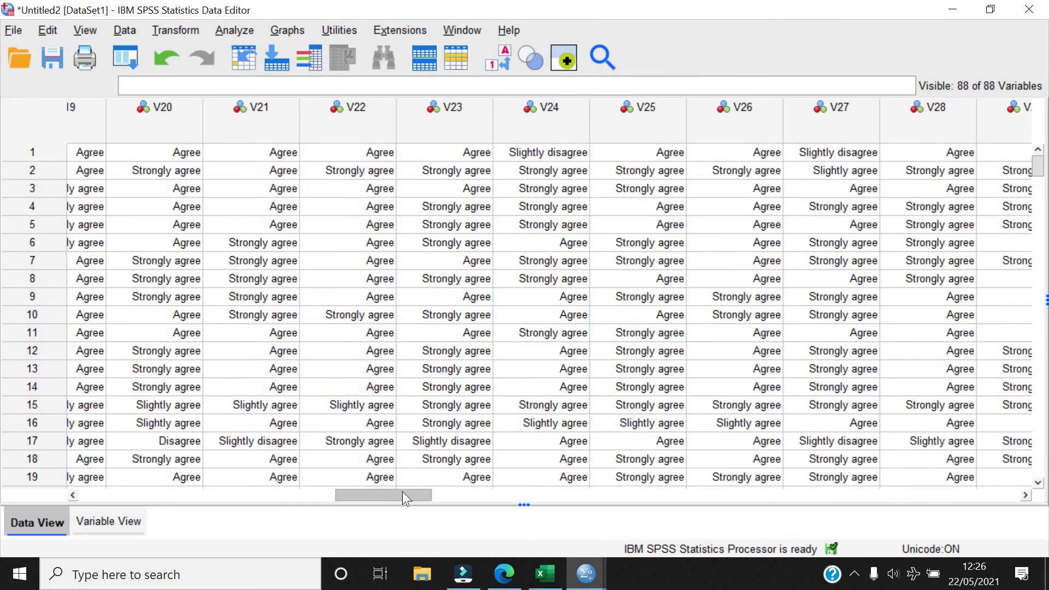
click(337, 496)
click(325, 495)
scroll(318, 504, left, 2)
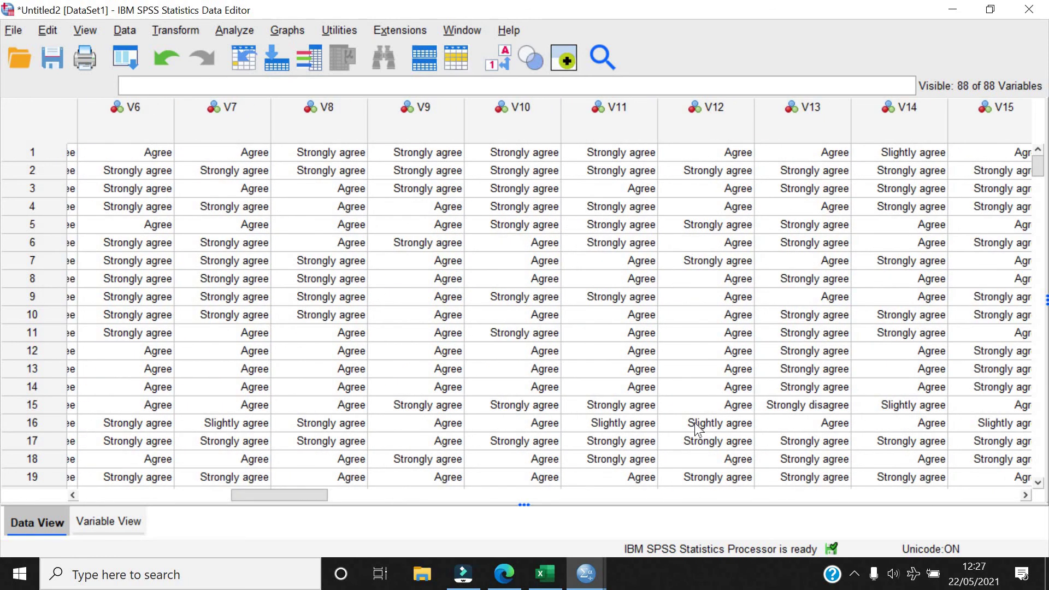